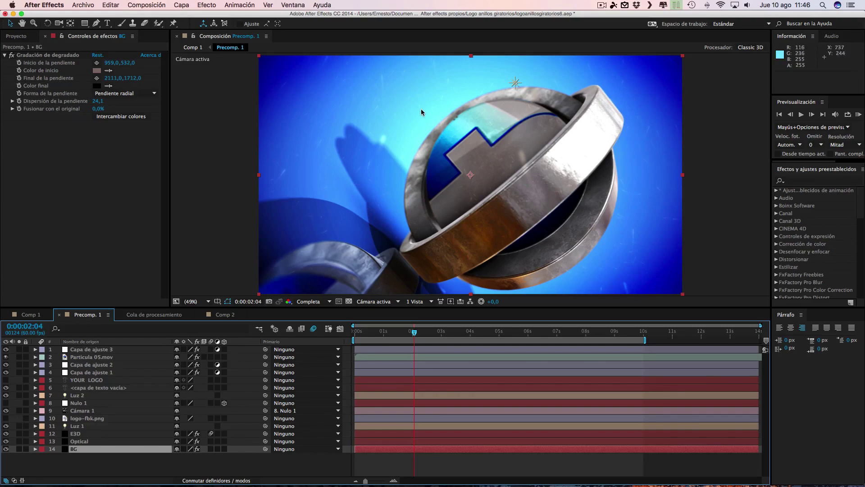
# Step: Play the full-screen blue version of the spinning ring-logo video
pyautogui.hotkey('ctrl', 'Up')
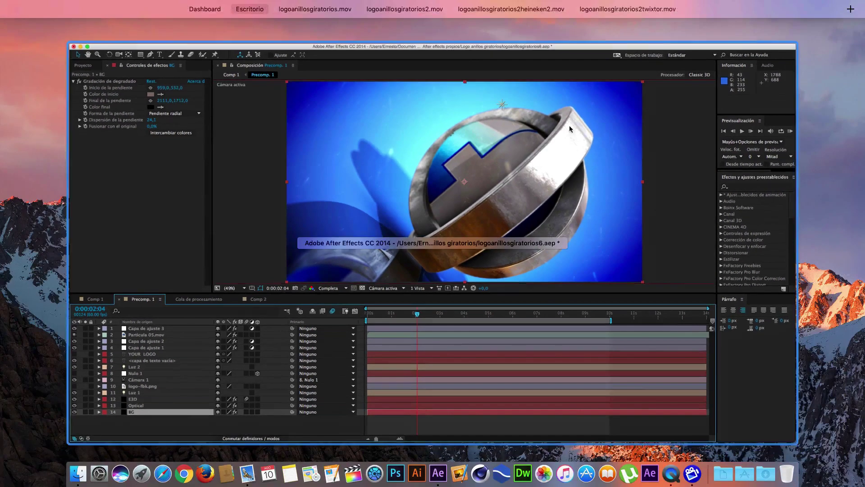
pyautogui.hotkey('ctrl', 'Right')
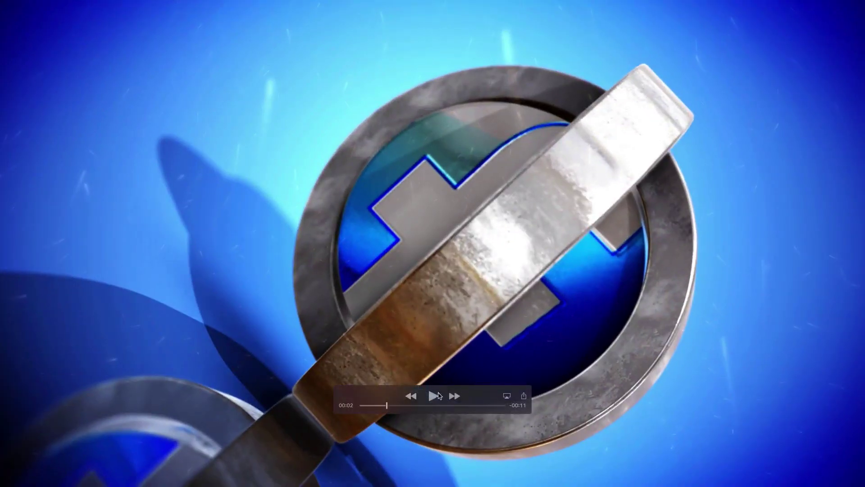
pyautogui.press('space')
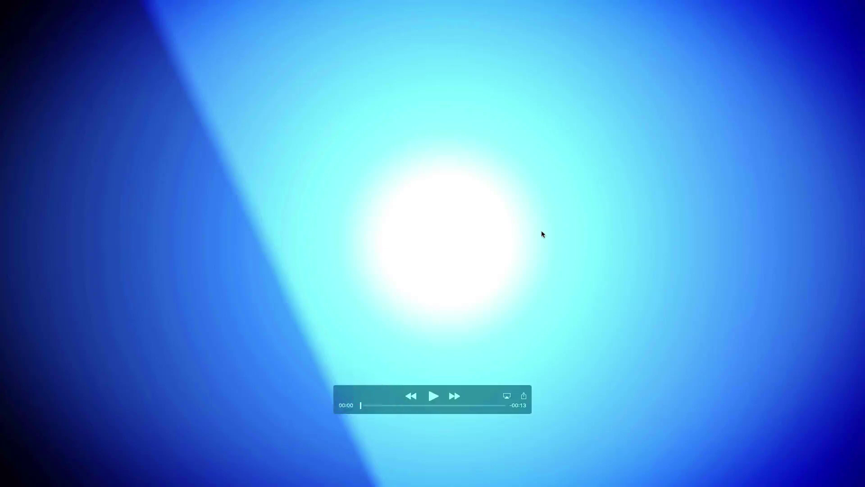
# Step: Switch to the orange logoanillosgiratorios.mov video and rewind it to its opening frame
pyautogui.hotkey('ctrl', 'Up')
pyautogui.click(473, 11)
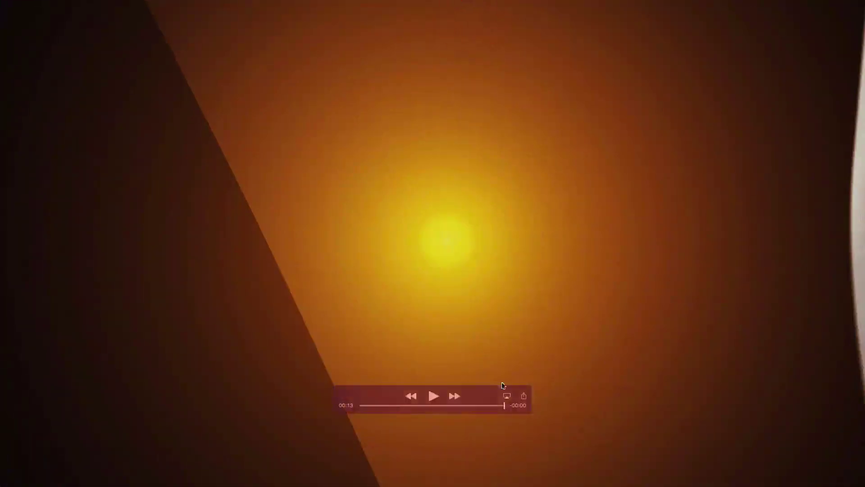
pyautogui.moveTo(504, 406); pyautogui.dragTo(305, 412)
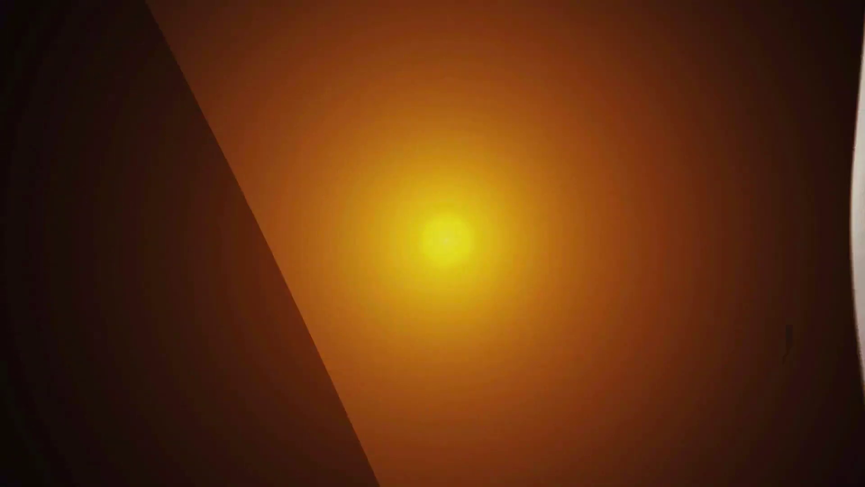
pyautogui.click(400, 406)
pyautogui.moveTo(399, 406); pyautogui.dragTo(335, 408)
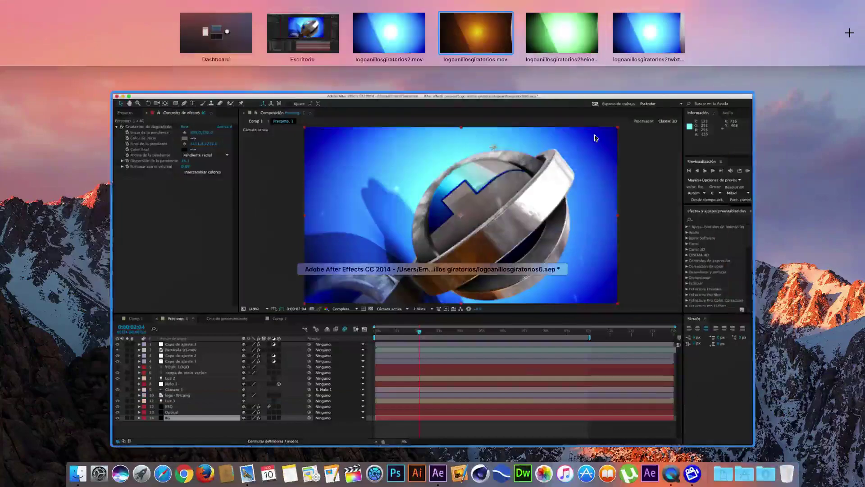
# Step: Reset the green Heineken version of the logo video to its start and play it
pyautogui.doubleClick(557, 30)
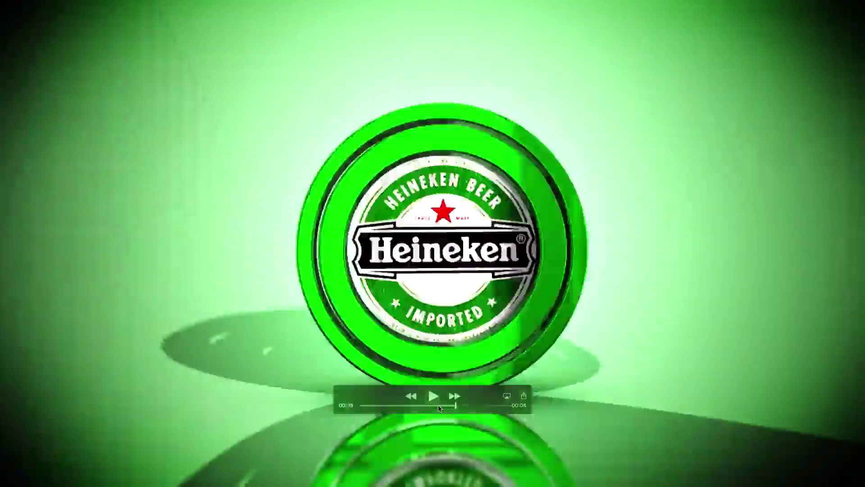
pyautogui.click(309, 410)
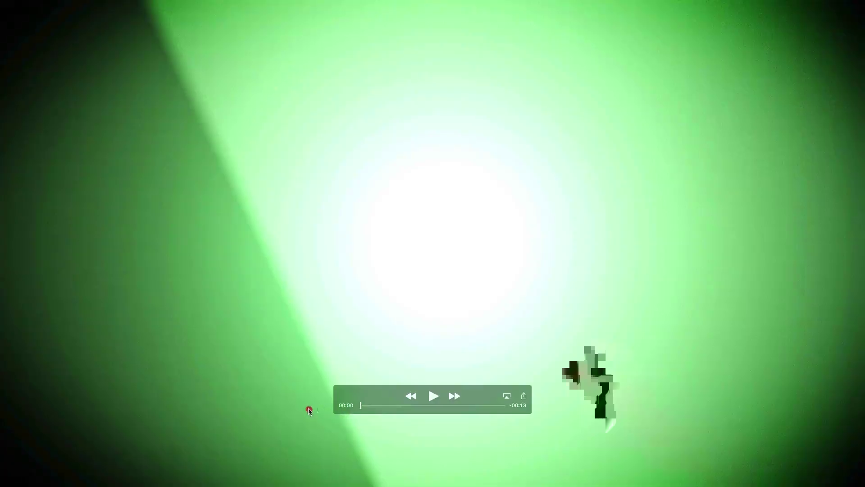
pyautogui.click(433, 396)
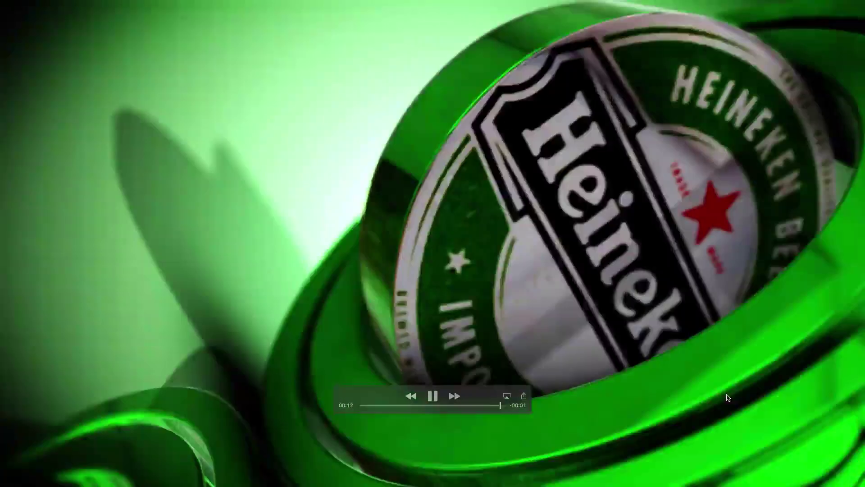
# Step: Play the cyan version of the logo video, then return to the After Effects project
pyautogui.hotkey('ctrl', 'Up')
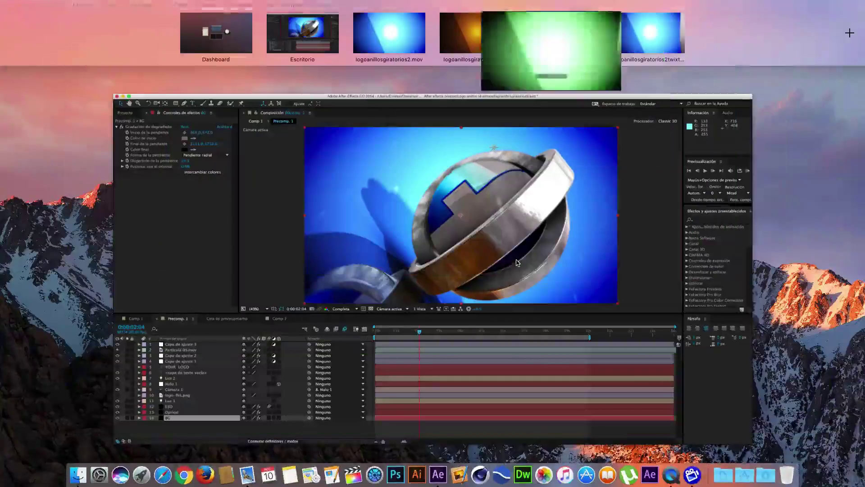
pyautogui.click(401, 42)
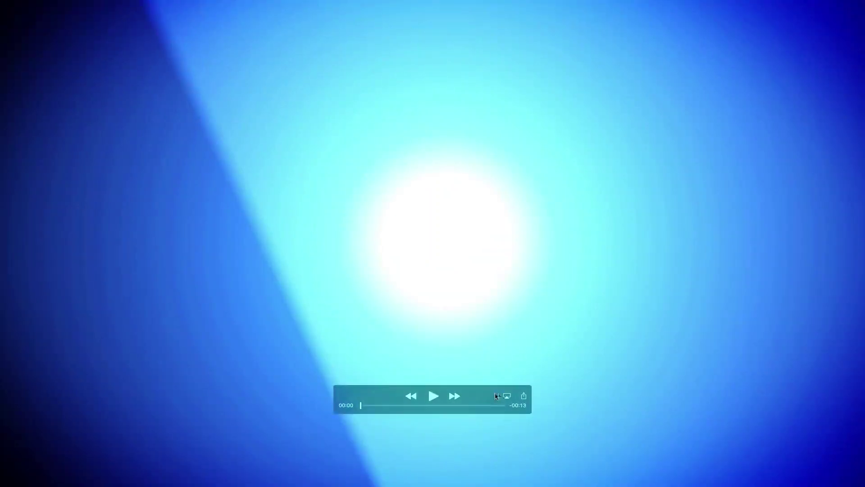
pyautogui.click(432, 396)
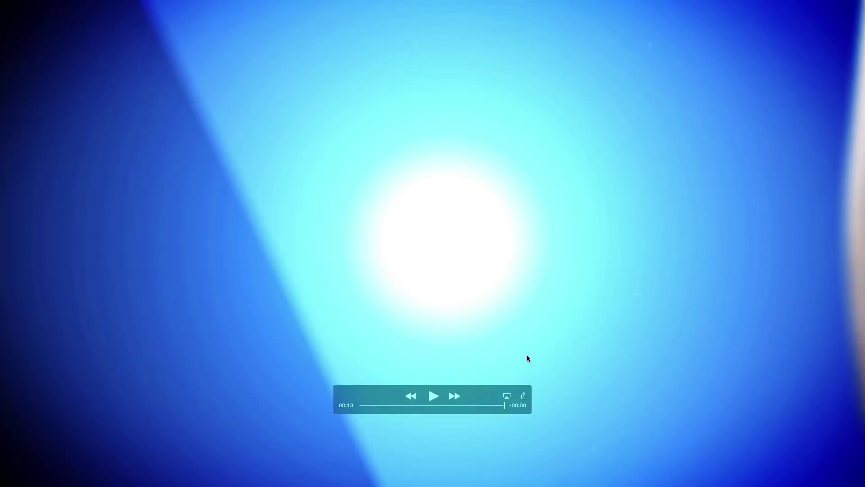
pyautogui.hotkey('ctrl', 'Up')
pyautogui.click(302, 30)
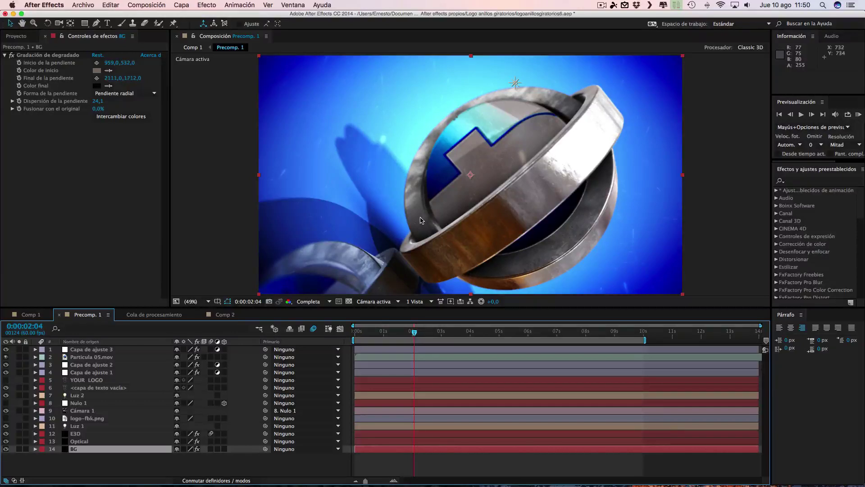
# Step: Create a new 1920×1080, 60 fps, 14-second composition
pyautogui.click(164, 7)
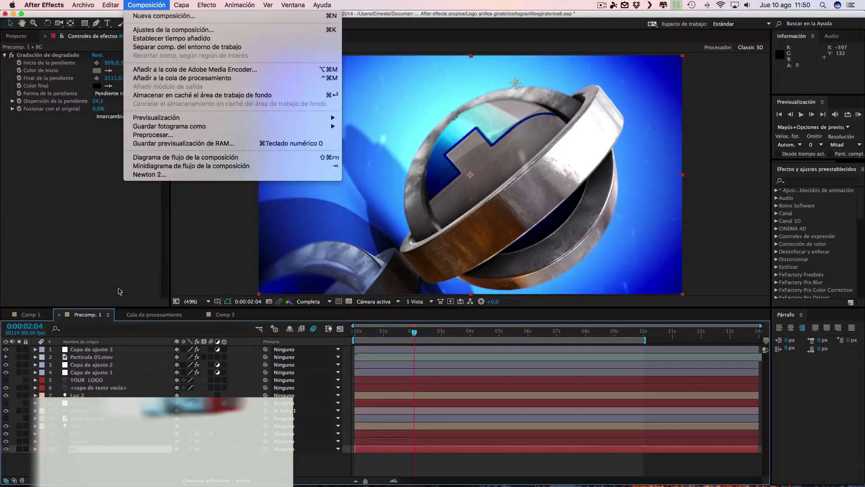
pyautogui.moveTo(206, 5)
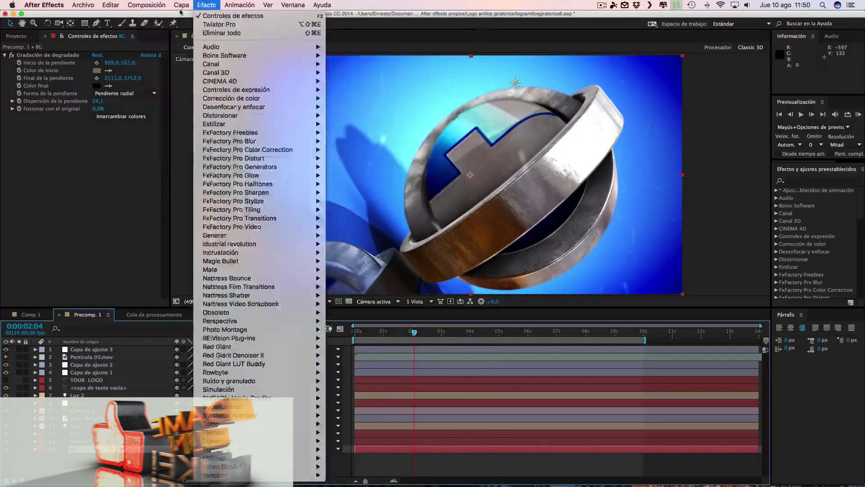
pyautogui.moveTo(147, 5)
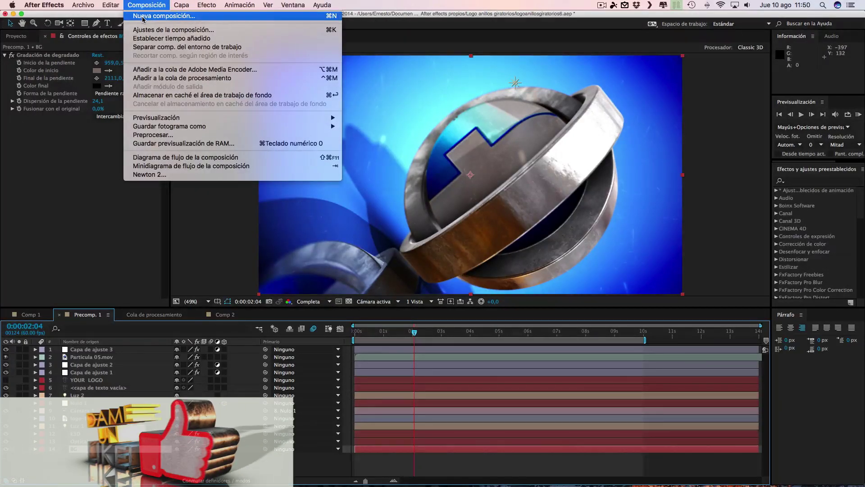
pyautogui.click(143, 19)
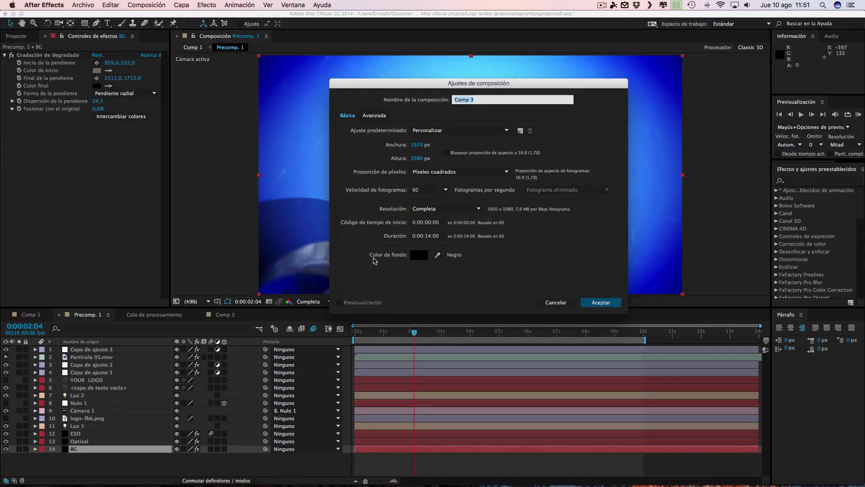
pyautogui.click(600, 302)
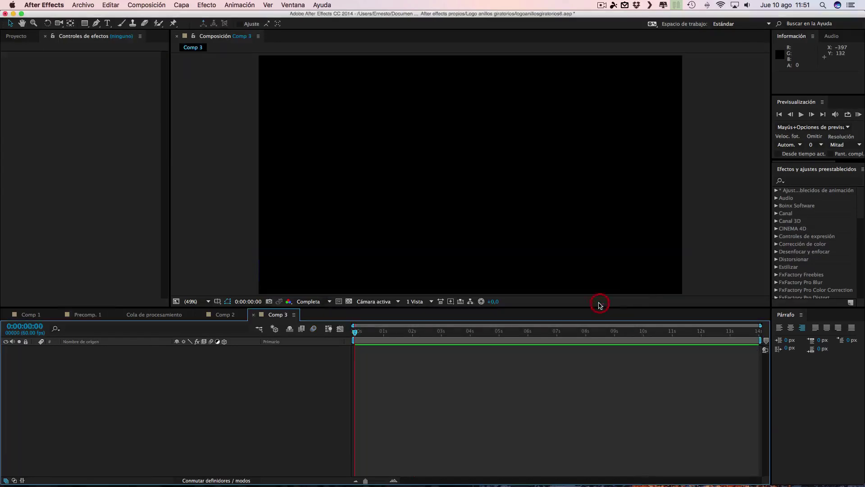
# Step: Rename the new composition to TutorialAnillosGirando in Composition Settings
pyautogui.click(208, 7)
pyautogui.moveTo(180, 6)
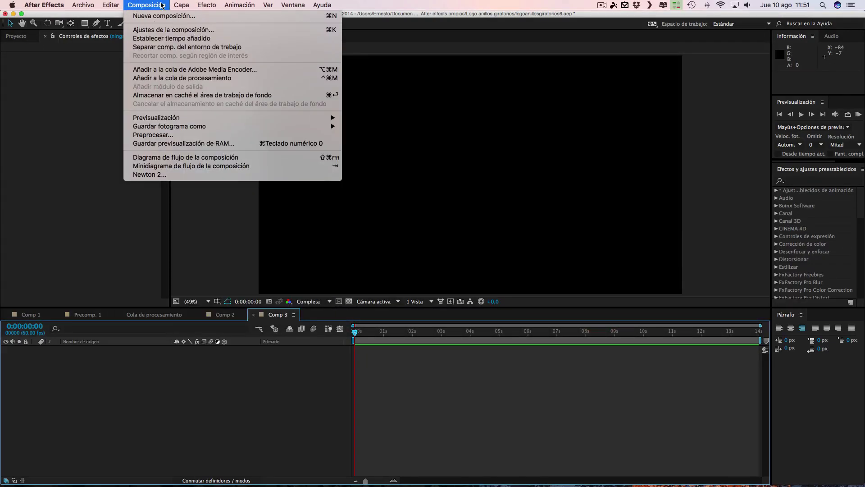
pyautogui.click(158, 31)
pyautogui.write('TutorialAnillosGirando')
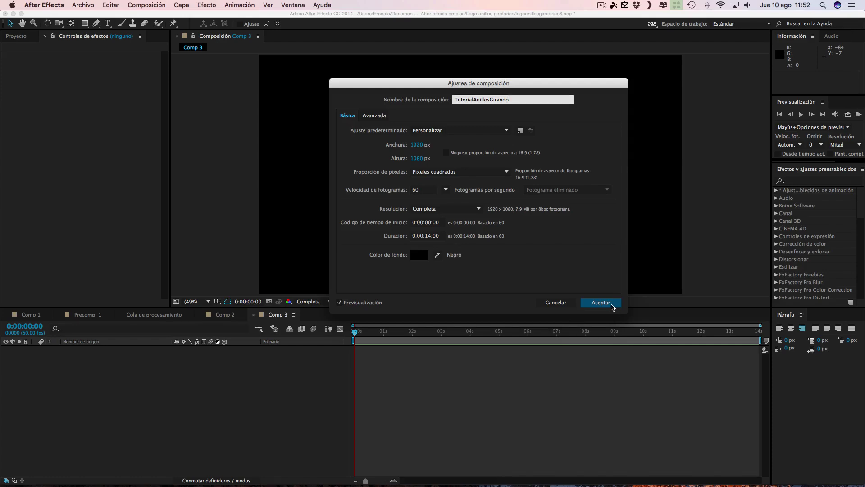
pyautogui.click(611, 305)
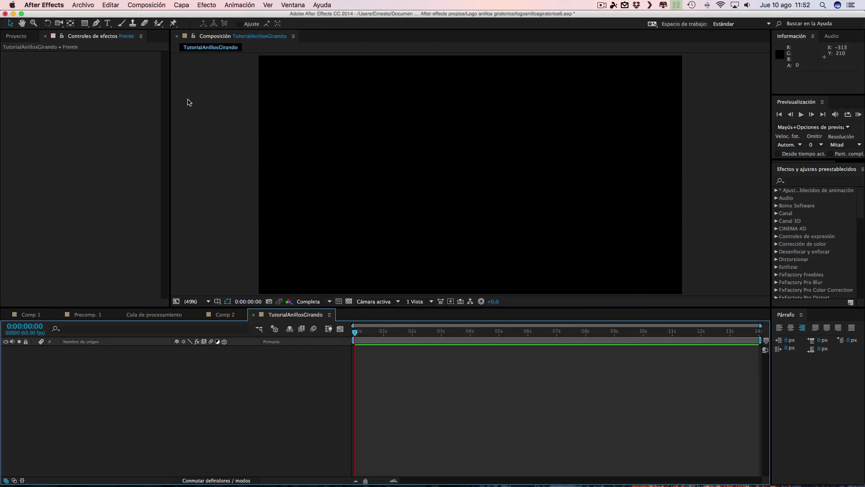
# Step: Add a composition-sized solid layer named E3D
pyautogui.click(189, 5)
pyautogui.moveTo(194, 16)
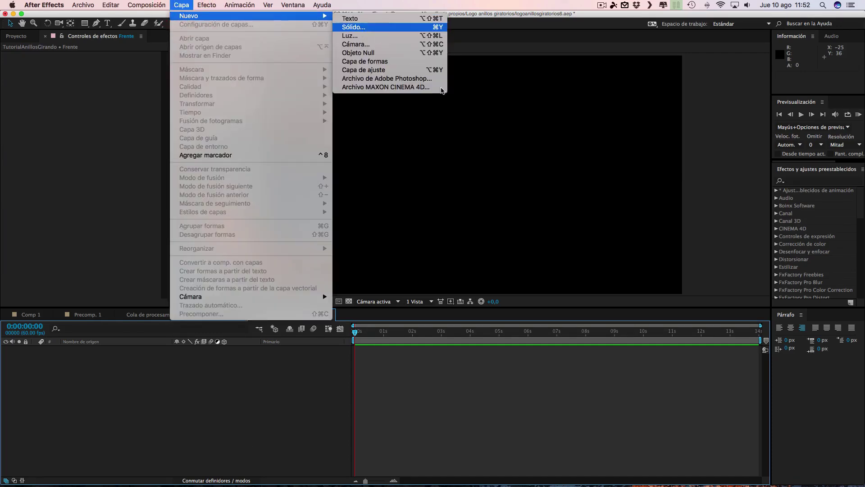
pyautogui.click(354, 27)
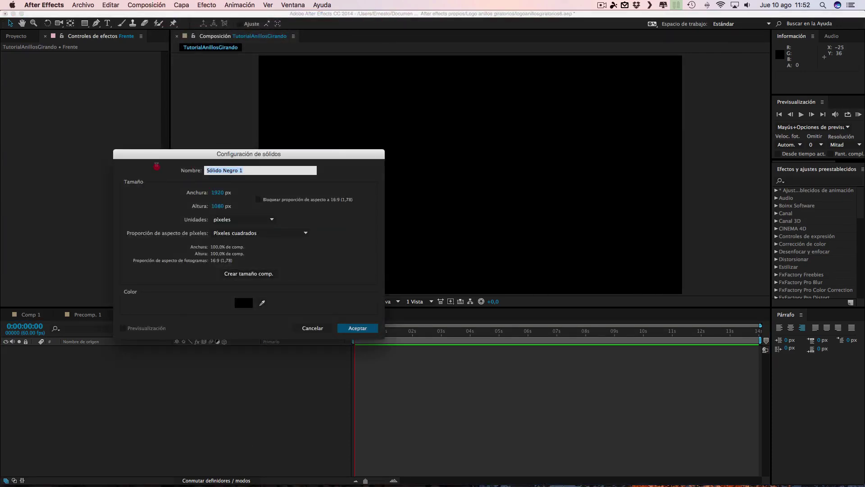
pyautogui.write('F')
pyautogui.write('3D')
pyautogui.click(249, 275)
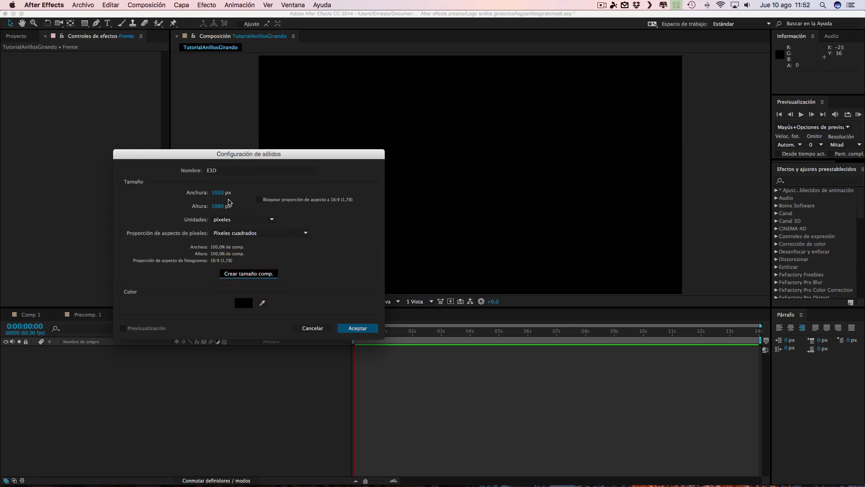
pyautogui.click(359, 329)
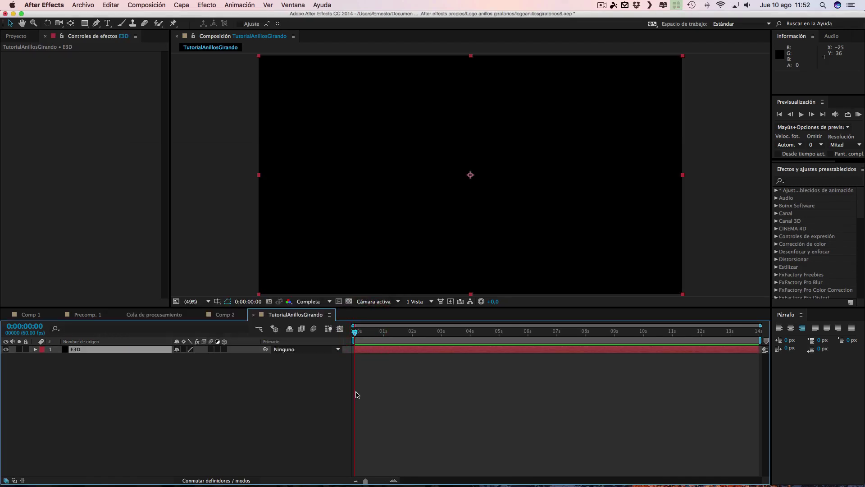
# Step: Apply the Video Copilot Element effect to the E3D layer
pyautogui.click(203, 6)
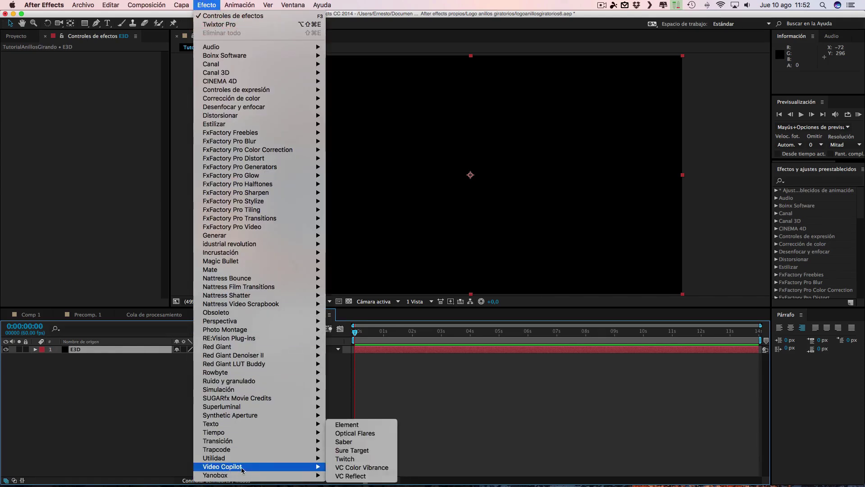
pyautogui.moveTo(315, 466)
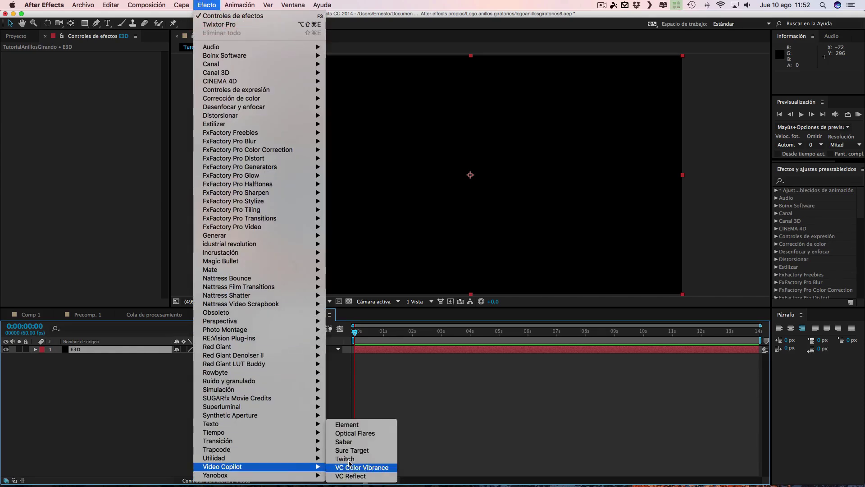
pyautogui.click(347, 424)
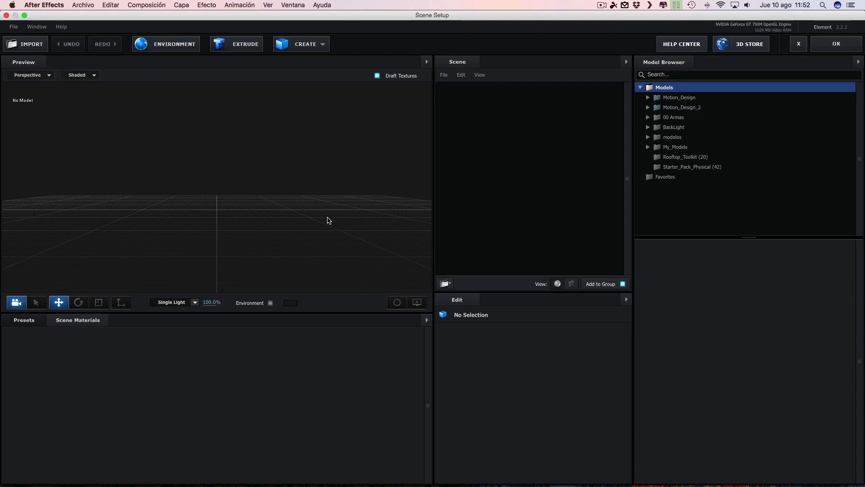
# Step: Add a Tube primitive and rotate it upright so its hollow face shows
pyautogui.click(300, 46)
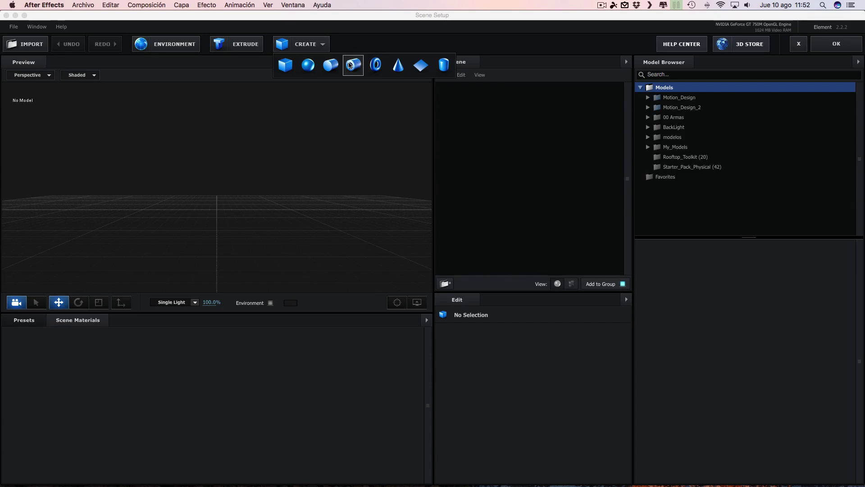
pyautogui.click(350, 67)
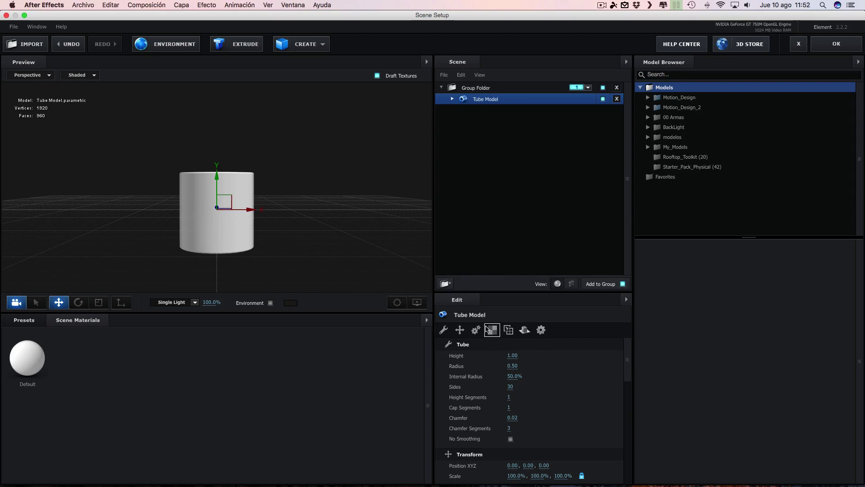
pyautogui.click(86, 303)
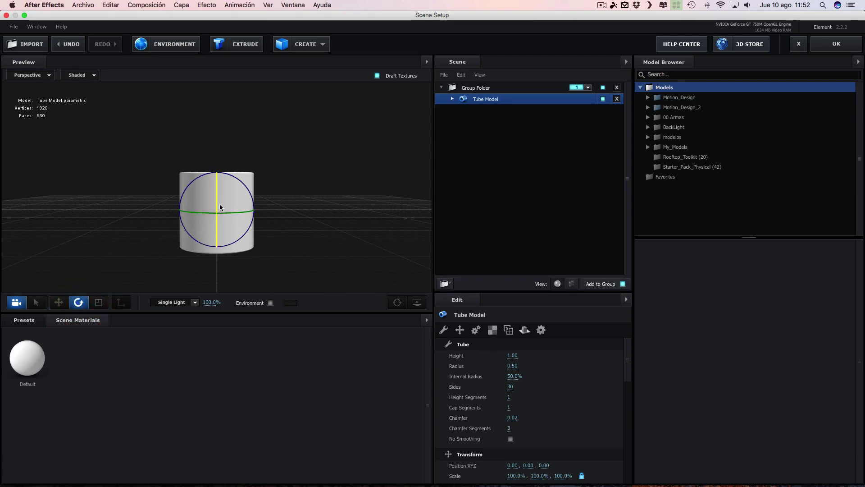
pyautogui.moveTo(216, 195); pyautogui.dragTo(218, 263)
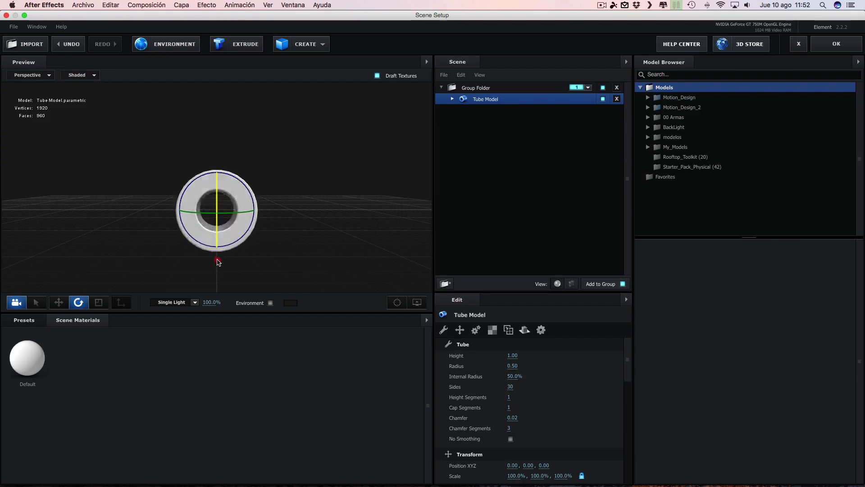
pyautogui.moveTo(218, 263); pyautogui.dragTo(316, 299)
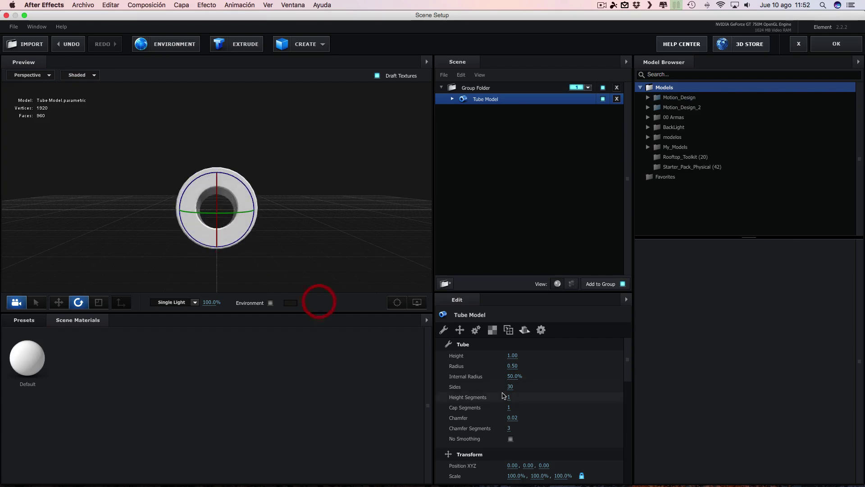
pyautogui.scroll(-2, 504, 395)
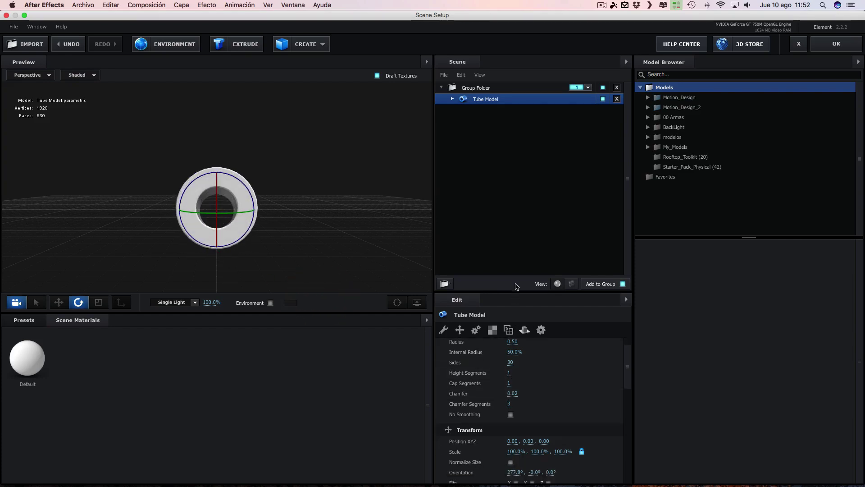
pyautogui.moveTo(514, 292); pyautogui.dragTo(492, 266)
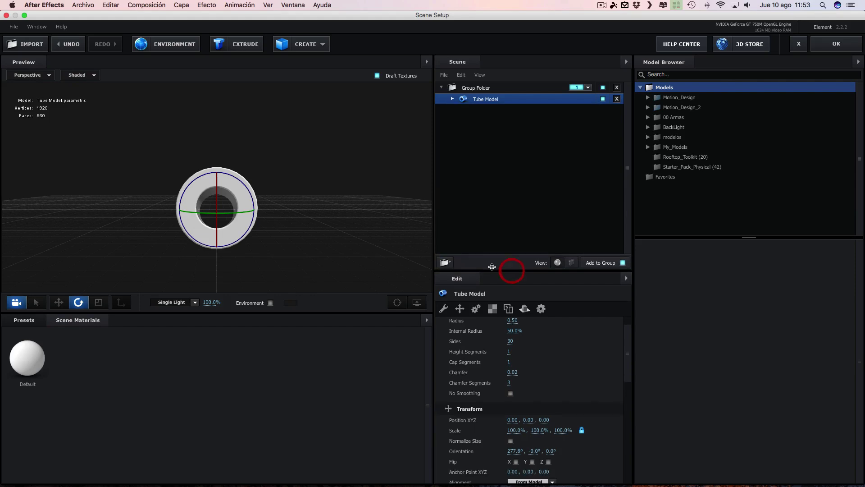
pyautogui.moveTo(217, 202); pyautogui.dragTo(362, 260)
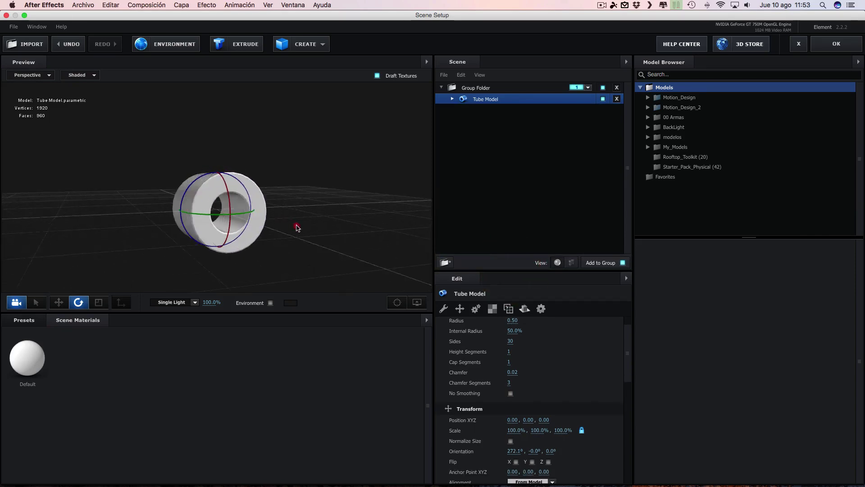
pyautogui.moveTo(243, 187); pyautogui.dragTo(242, 183)
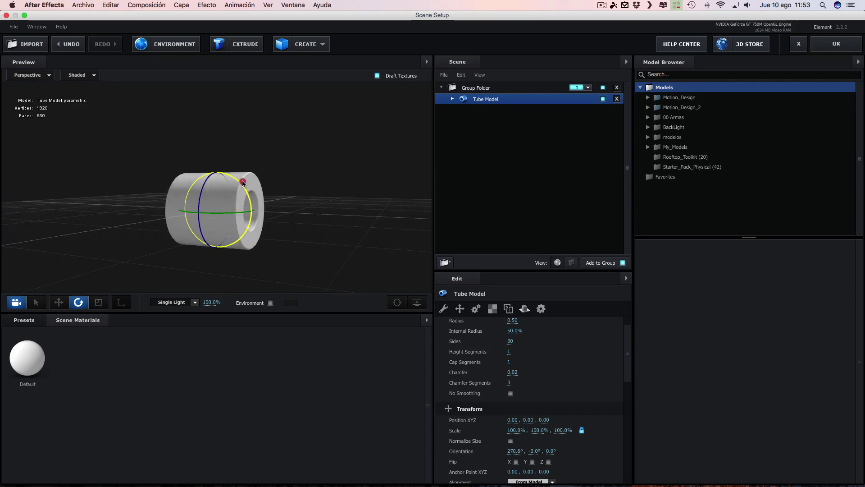
# Step: Set the tube's Orientation X to 270°, height 0.27, radius 1.17 and internal radius 85%
pyautogui.click(513, 450)
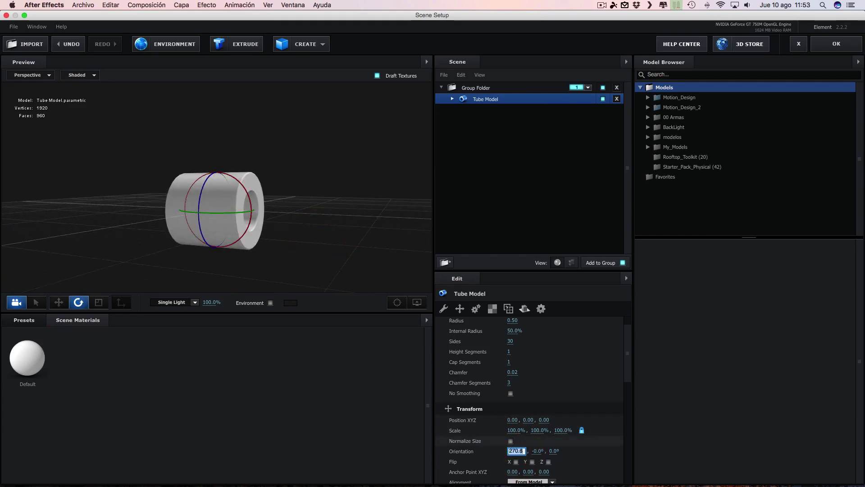
pyautogui.write('2')
pyautogui.click(279, 152)
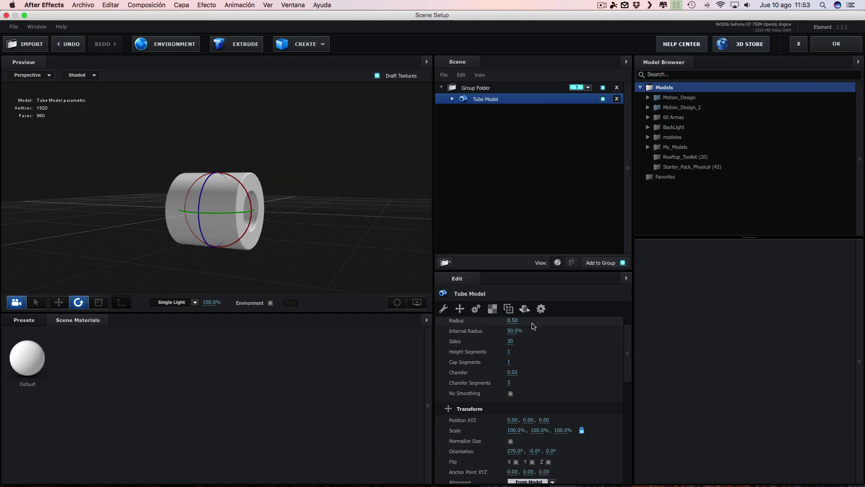
pyautogui.scroll(2, 498, 337)
pyautogui.scroll(1, 507, 341)
pyautogui.moveTo(512, 334)
pyautogui.mouseDown()
pyautogui.moveTo(478, 334)
pyautogui.moveTo(545, 345)
pyautogui.mouseUp()
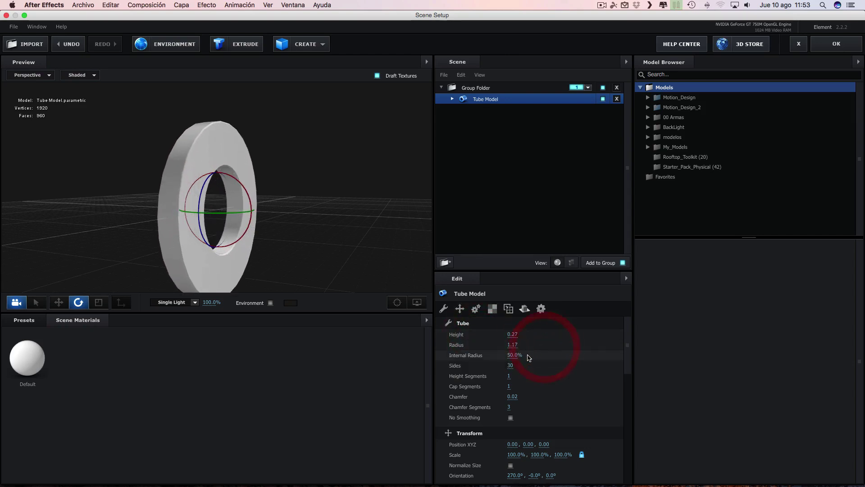
pyautogui.moveTo(514, 356); pyautogui.dragTo(528, 356)
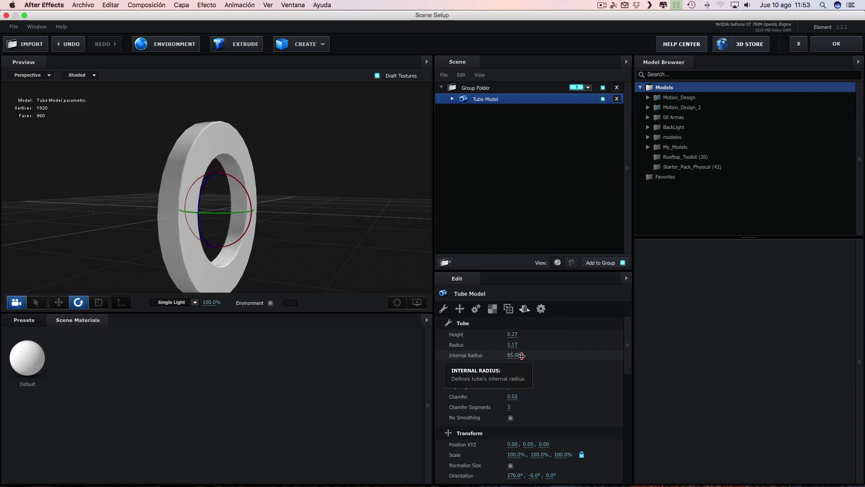
pyautogui.moveTo(363, 245); pyautogui.dragTo(337, 252)
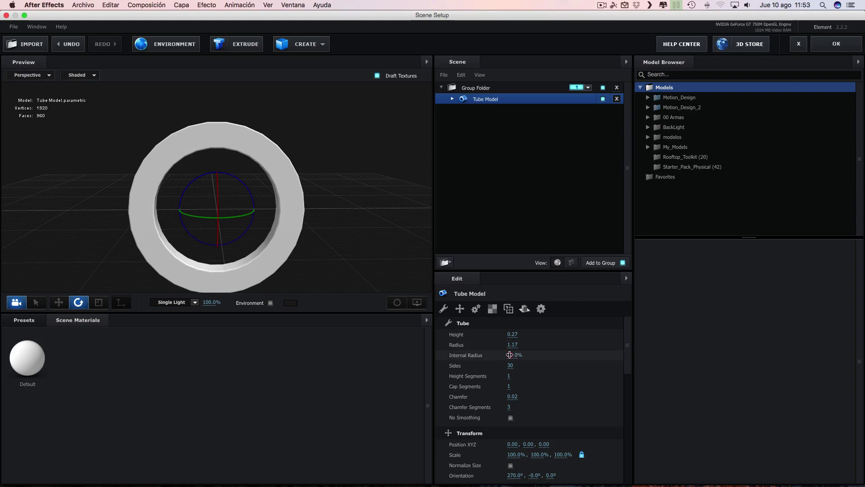
pyautogui.moveTo(511, 352); pyautogui.dragTo(512, 351)
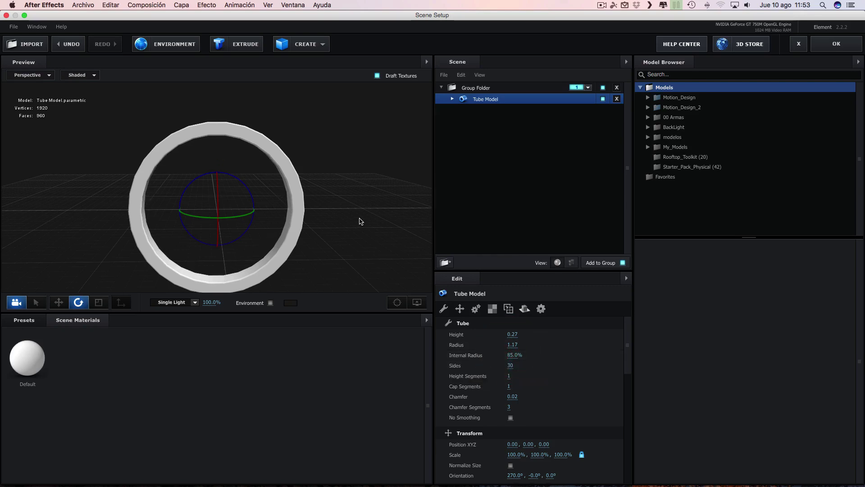
pyautogui.hotkey('ctrl', 'Up')
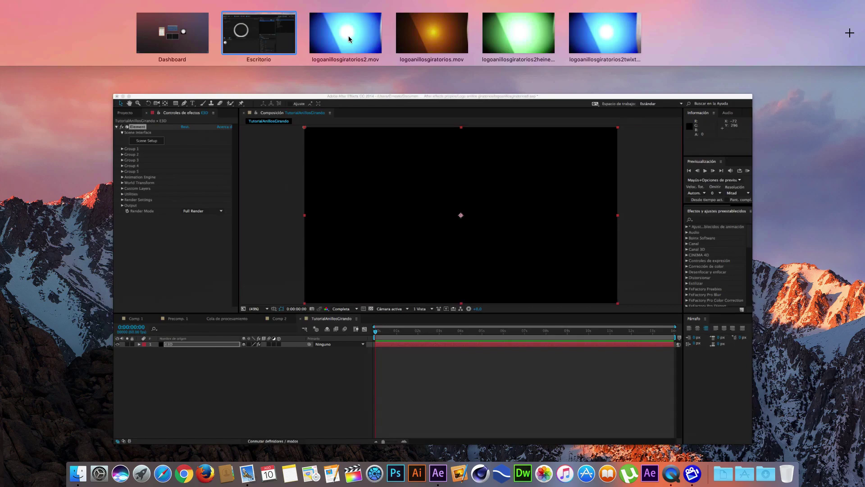
pyautogui.click(349, 39)
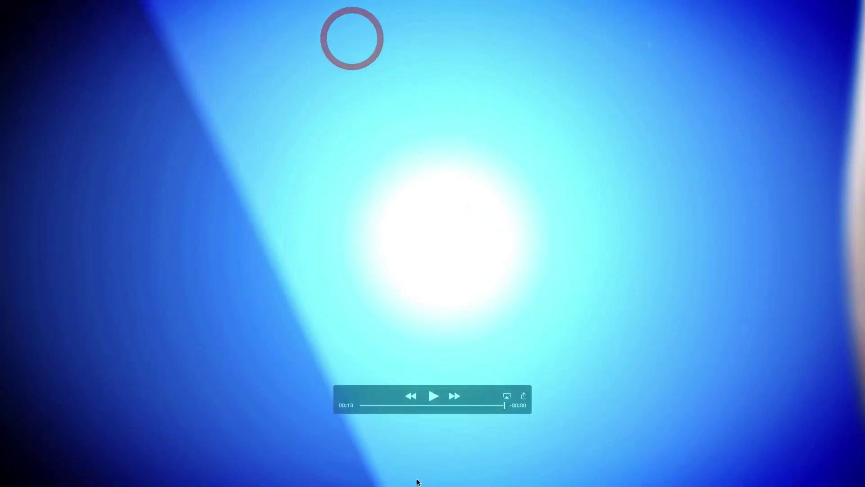
pyautogui.moveTo(412, 406); pyautogui.dragTo(404, 408)
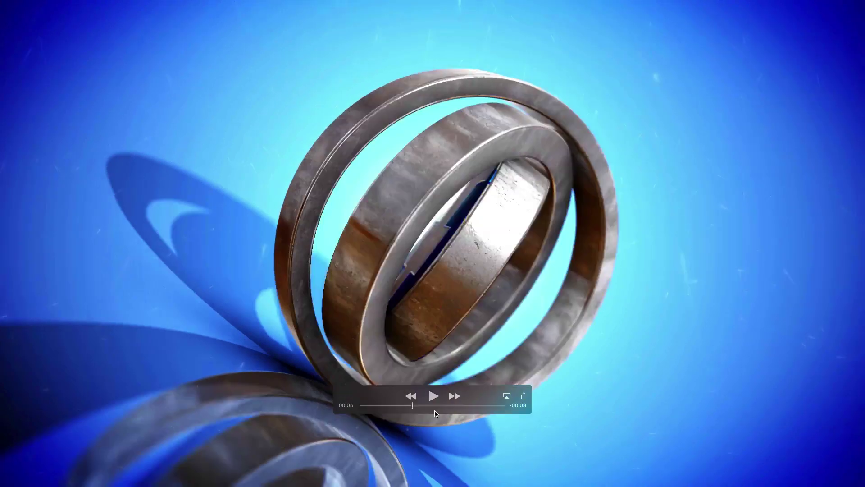
pyautogui.moveTo(404, 407); pyautogui.dragTo(472, 411)
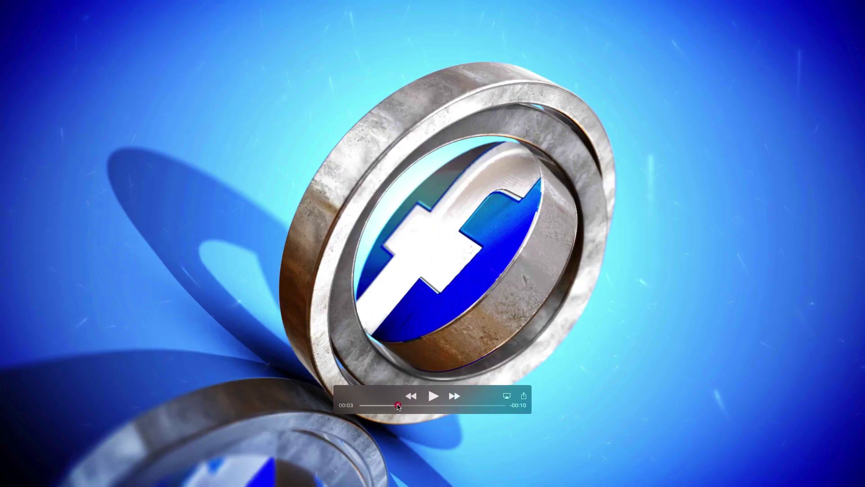
pyautogui.moveTo(410, 406); pyautogui.dragTo(401, 406)
pyautogui.hotkey('ctrl', 'Up')
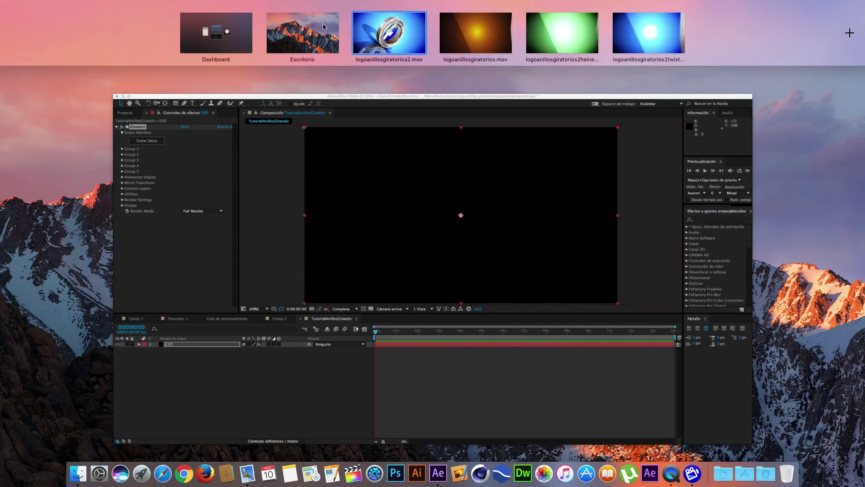
# Step: Enlarge the tube ring's radius to 1.44 and check it from several angles
pyautogui.click(367, 135)
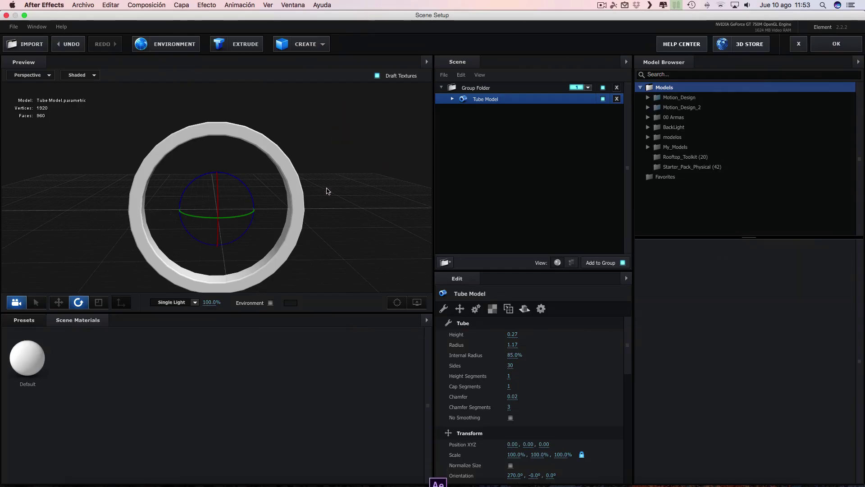
pyautogui.moveTo(341, 200); pyautogui.dragTo(326, 189)
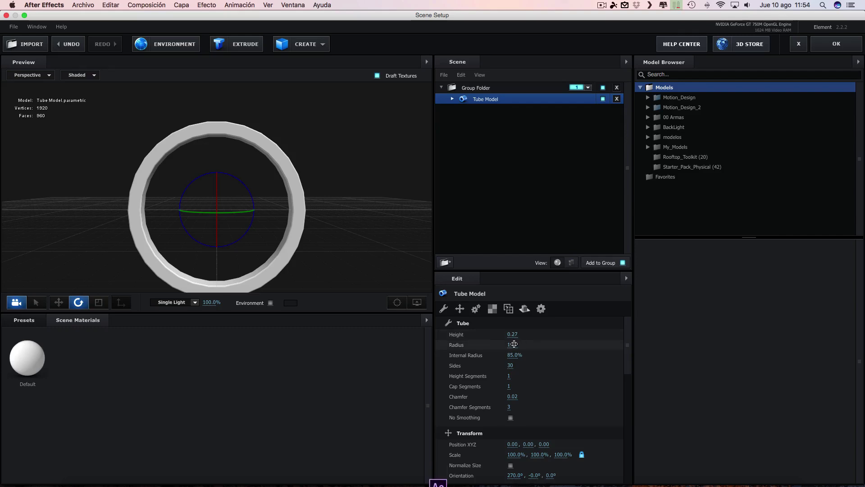
pyautogui.moveTo(511, 344); pyautogui.dragTo(545, 343)
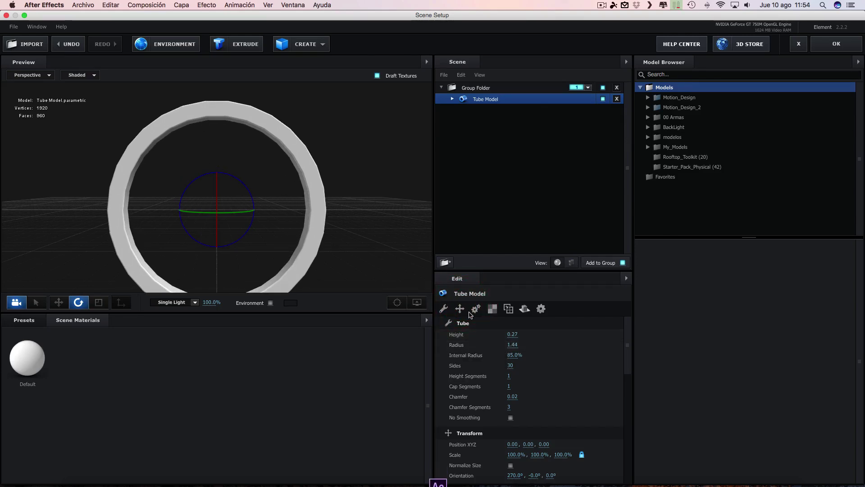
pyautogui.scroll(-3, 379, 227)
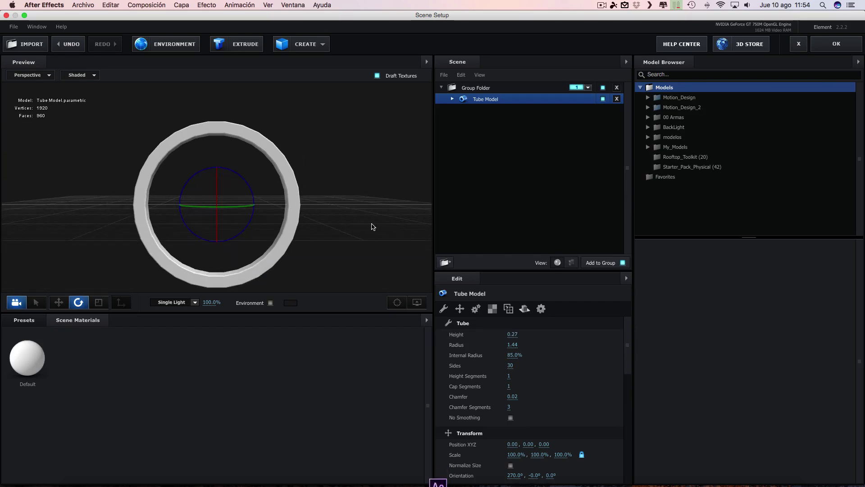
pyautogui.moveTo(355, 214); pyautogui.dragTo(359, 225)
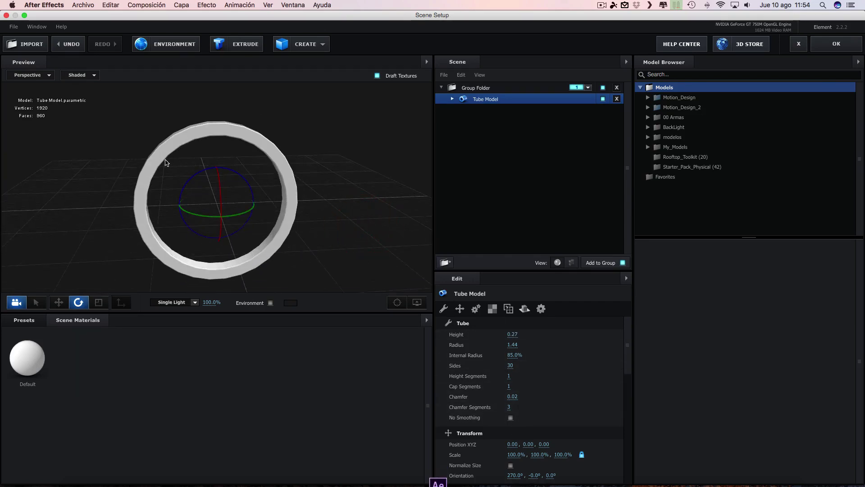
pyautogui.moveTo(245, 145)
pyautogui.mouseDown()
pyautogui.moveTo(292, 174)
pyautogui.moveTo(350, 146)
pyautogui.moveTo(201, 146)
pyautogui.mouseUp()
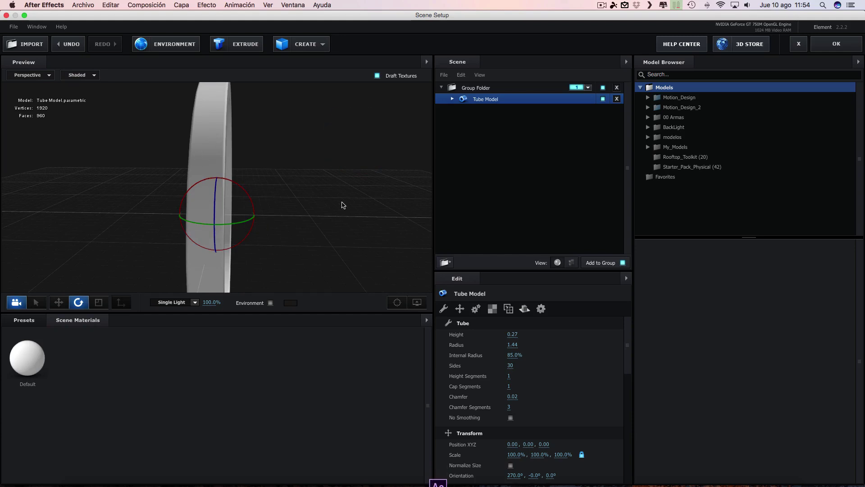
pyautogui.moveTo(342, 205); pyautogui.dragTo(192, 140)
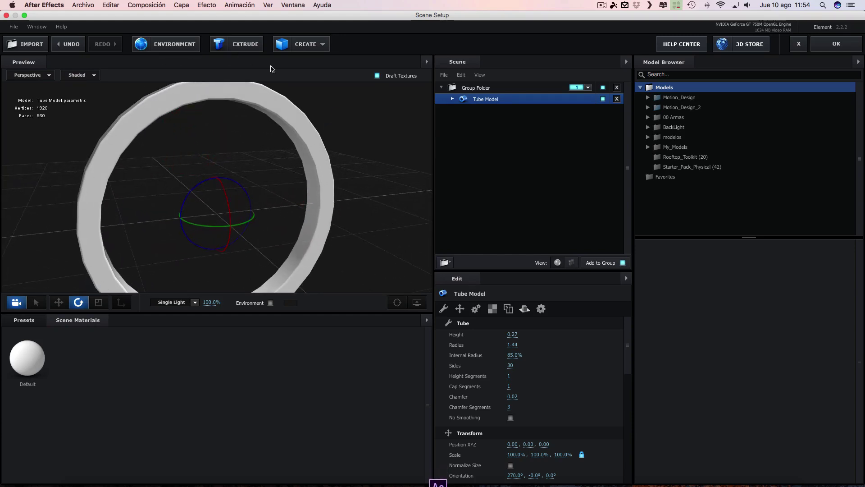
pyautogui.moveTo(382, 231); pyautogui.dragTo(370, 231)
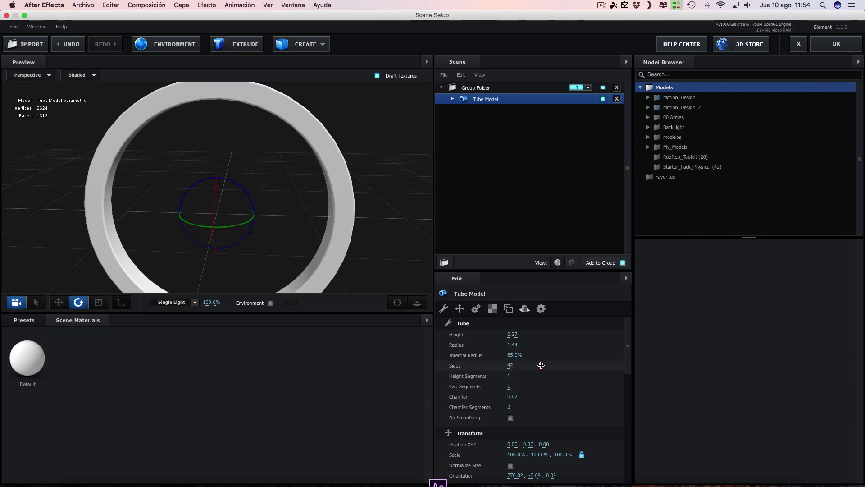
# Step: Set the tube's Sides to 500 for a smoother ring
pyautogui.moveTo(511, 367); pyautogui.dragTo(545, 367)
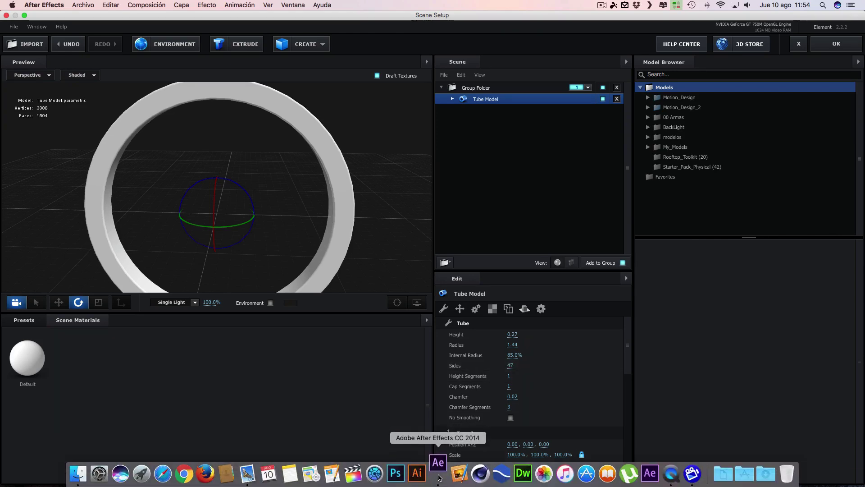
pyautogui.click(437, 472)
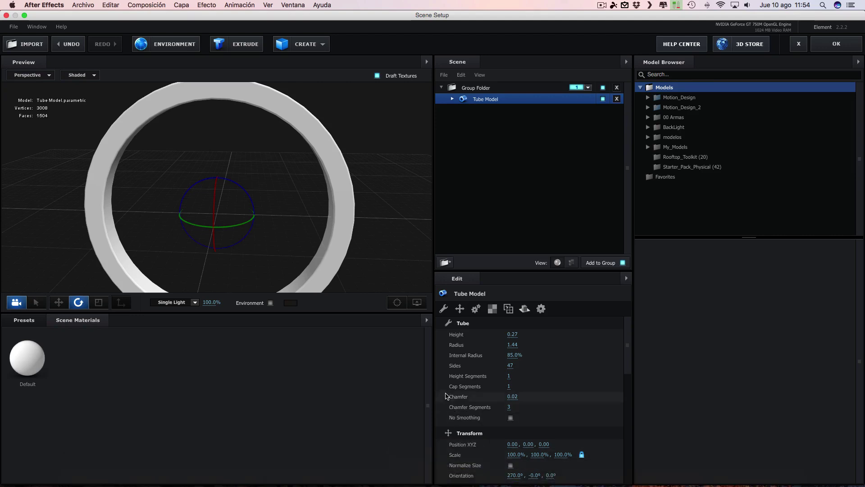
pyautogui.moveTo(509, 366); pyautogui.dragTo(599, 367)
pyautogui.click(517, 366)
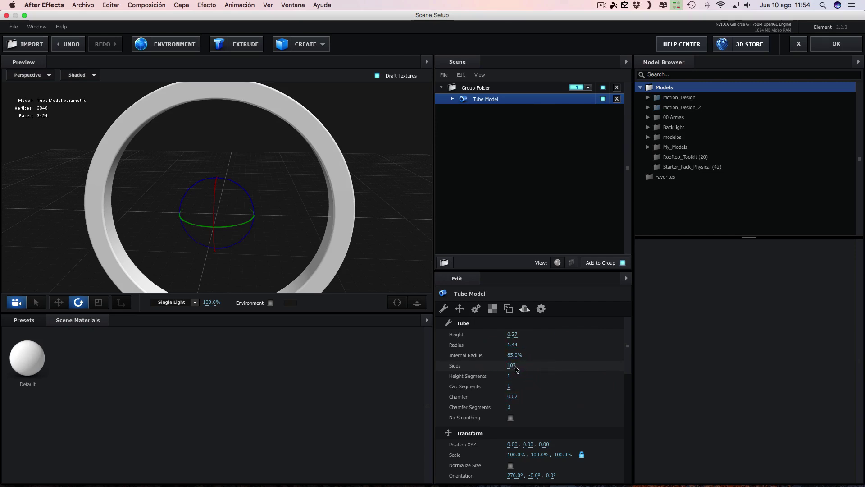
pyautogui.click(513, 366)
pyautogui.write('500')
pyautogui.click(542, 369)
# Step: Duplicate the smooth Tube Model ring with Cmd+D inside the Group Folder
pyautogui.scroll(-5, 574, 385)
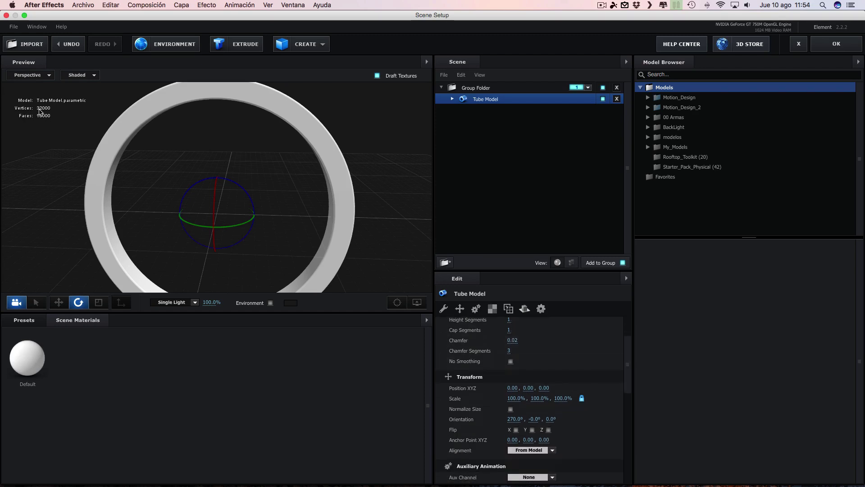
pyautogui.scroll(-5, 545, 356)
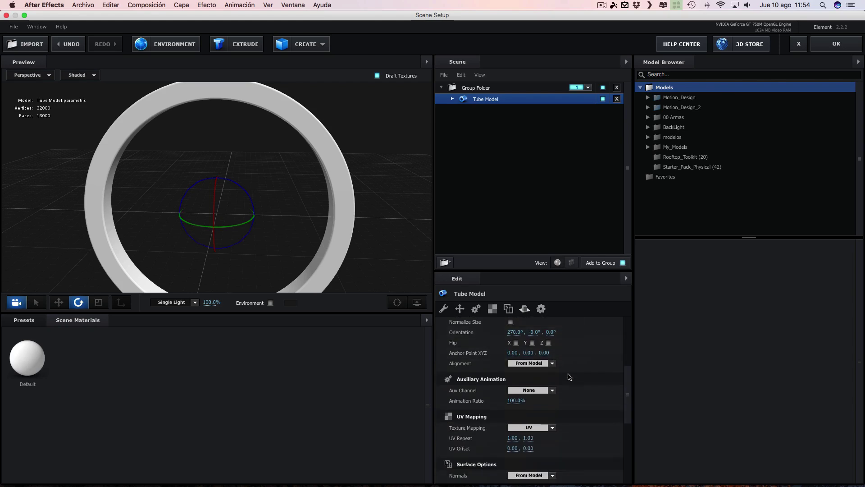
pyautogui.scroll(-3, 570, 378)
pyautogui.scroll(-2, 573, 381)
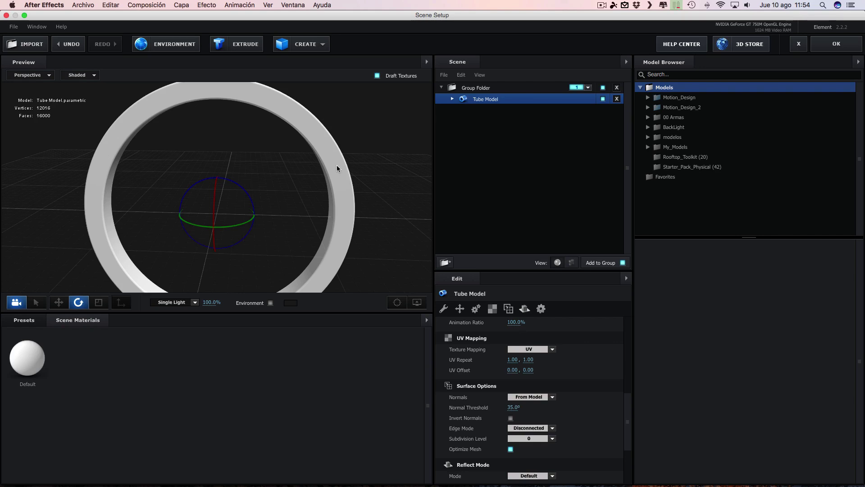
pyautogui.moveTo(337, 165)
pyautogui.mouseDown()
pyautogui.moveTo(328, 193)
pyautogui.moveTo(381, 174)
pyautogui.moveTo(301, 173)
pyautogui.moveTo(380, 170)
pyautogui.moveTo(370, 192)
pyautogui.moveTo(384, 191)
pyautogui.mouseUp()
pyautogui.scroll(5, 276, 178)
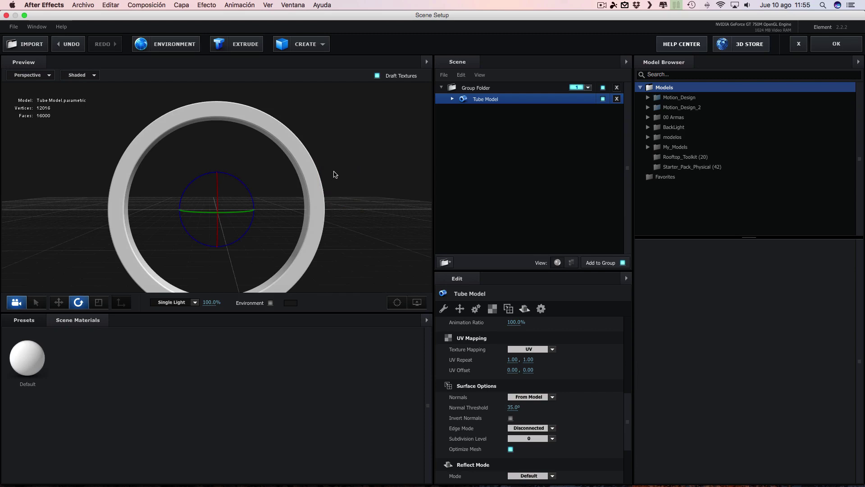
pyautogui.press('super+d')
# Step: Give the duplicated tube radius 1.20 and internal radius 76%
pyautogui.click(484, 111)
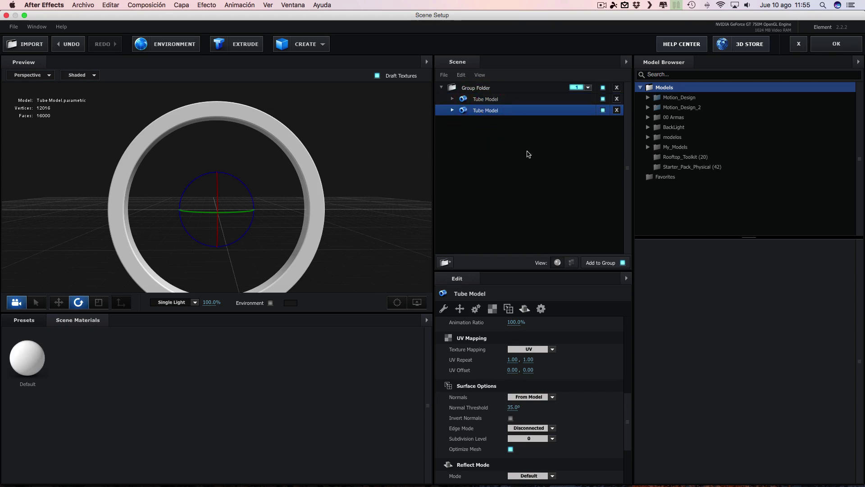
pyautogui.scroll(3, 541, 380)
pyautogui.scroll(5, 534, 372)
pyautogui.scroll(5, 525, 364)
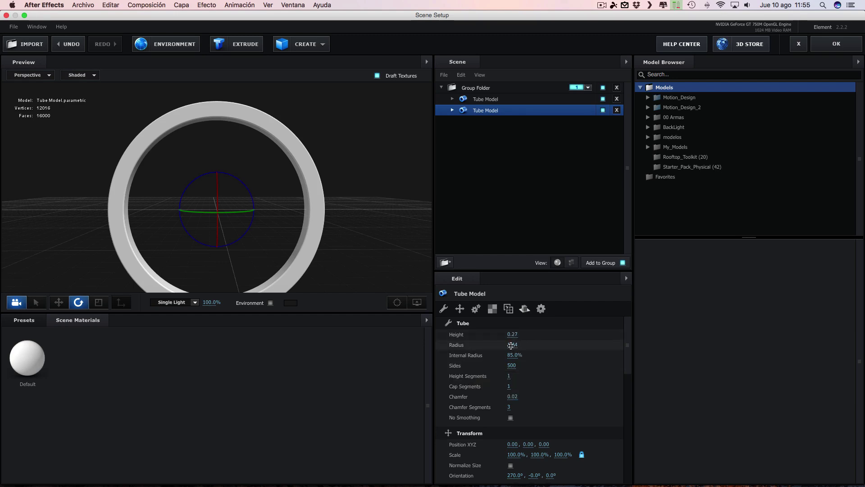
pyautogui.moveTo(513, 344); pyautogui.dragTo(502, 345)
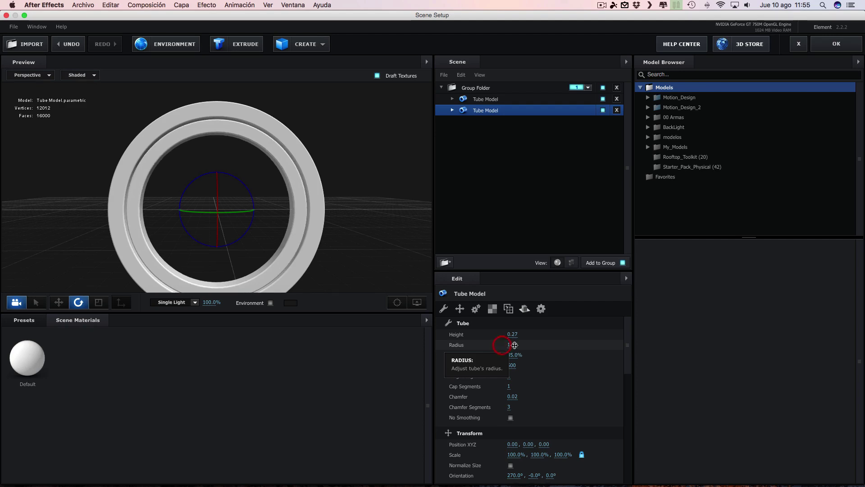
pyautogui.moveTo(513, 356); pyautogui.dragTo(508, 356)
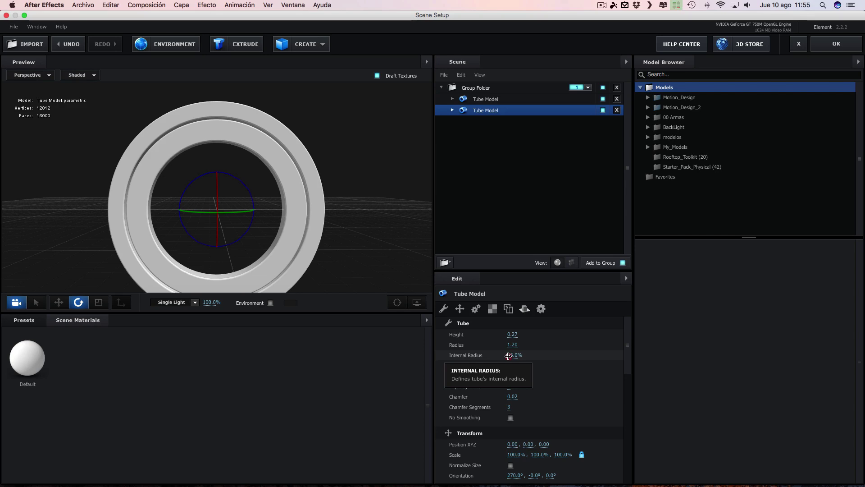
pyautogui.moveTo(366, 240)
pyautogui.mouseDown()
pyautogui.moveTo(347, 220)
pyautogui.moveTo(409, 220)
pyautogui.mouseUp()
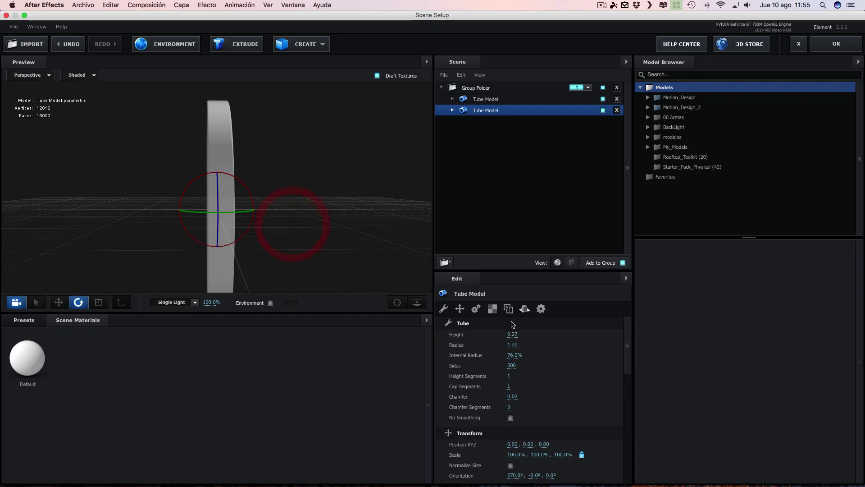
# Step: Set the copied ring's height to 0.30, then select the original outer ring
pyautogui.moveTo(512, 333); pyautogui.dragTo(520, 338)
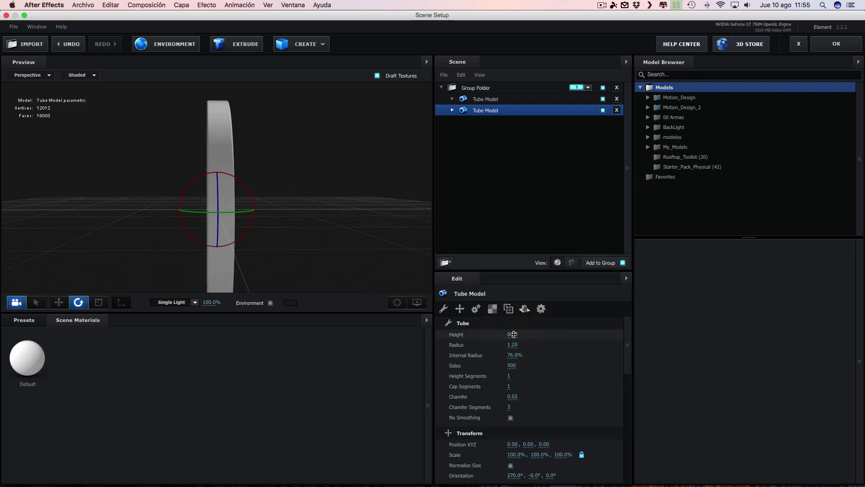
pyautogui.click(514, 334)
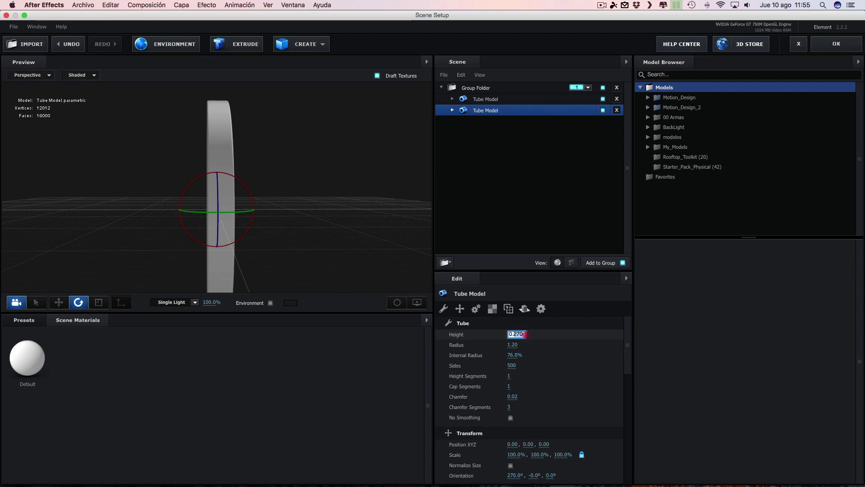
pyautogui.write('0.3')
pyautogui.click(337, 201)
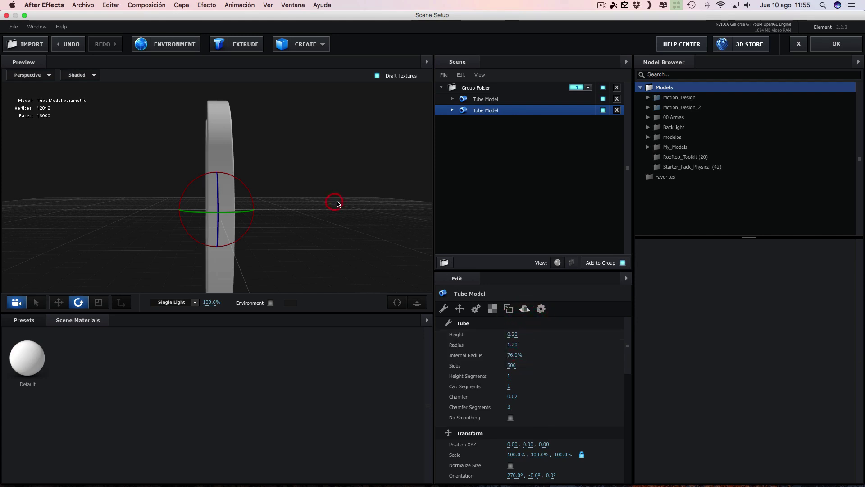
pyautogui.click(504, 100)
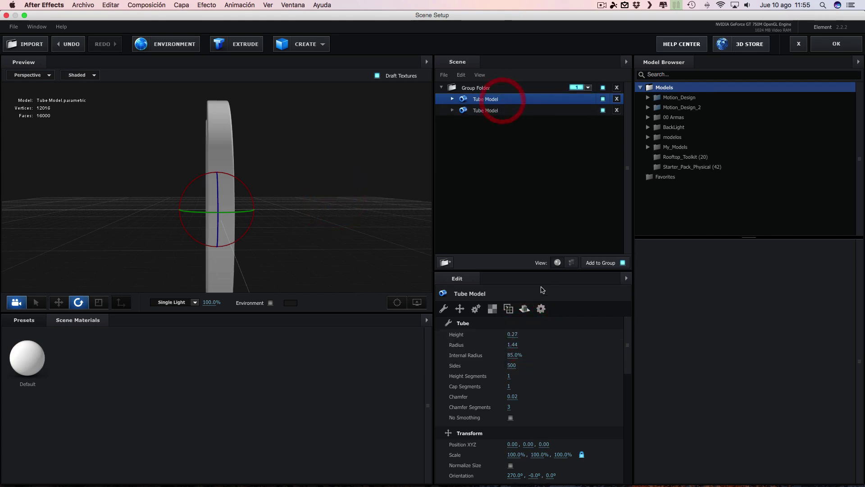
# Step: Set the outer ring's height to 0.3 and orbit to check both concentric rings
pyautogui.click(513, 333)
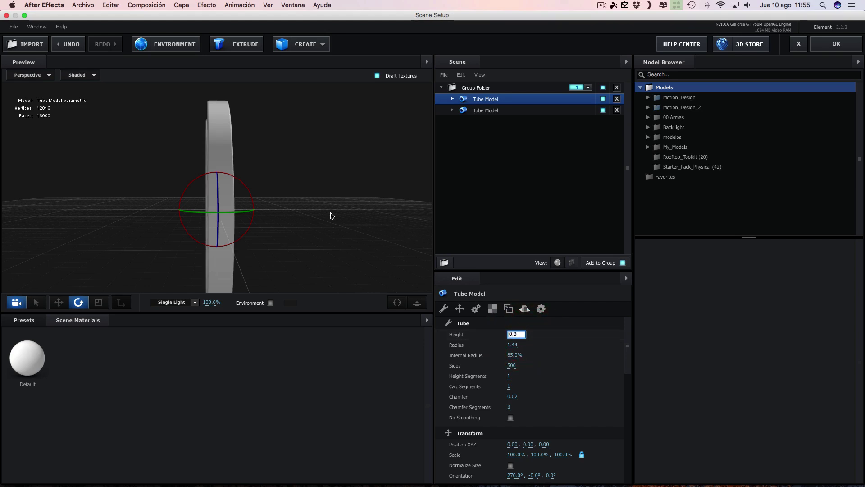
pyautogui.moveTo(332, 211)
pyautogui.mouseDown()
pyautogui.moveTo(286, 275)
pyautogui.moveTo(314, 202)
pyautogui.moveTo(295, 200)
pyautogui.mouseUp()
pyautogui.scroll(5, 299, 198)
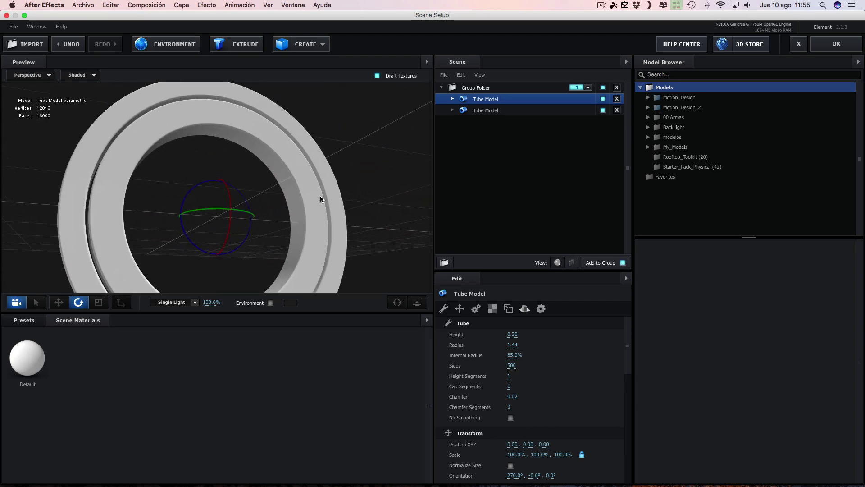
pyautogui.moveTo(363, 207)
pyautogui.mouseDown()
pyautogui.moveTo(304, 228)
pyautogui.moveTo(308, 198)
pyautogui.moveTo(335, 225)
pyautogui.moveTo(380, 201)
pyautogui.mouseUp()
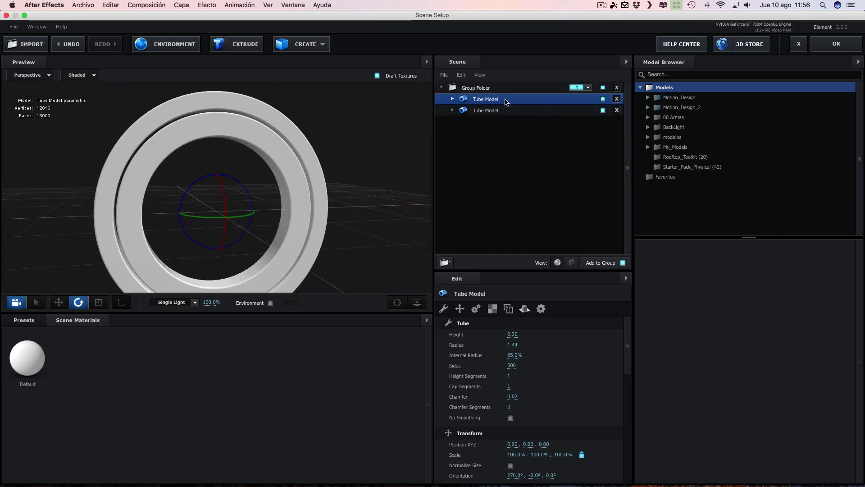
# Step: Duplicate the two-ring Group Folder into a 'Group Folder Copy', giving four rings
pyautogui.click(481, 89)
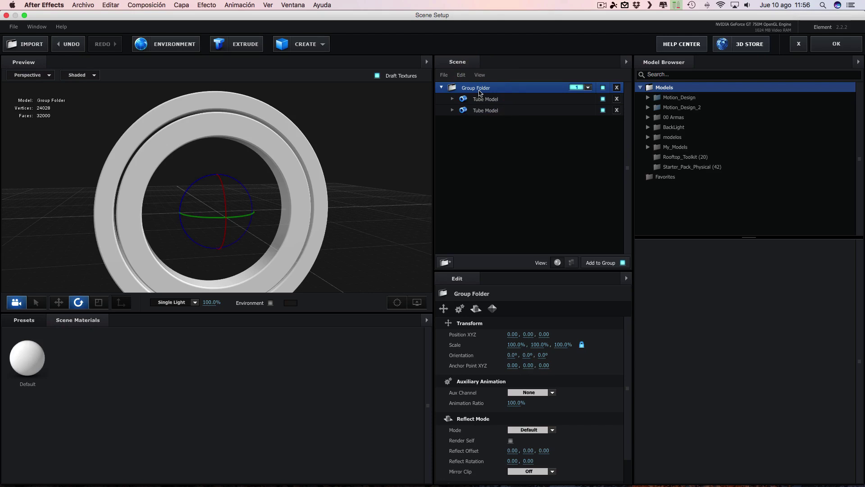
pyautogui.press('super+d')
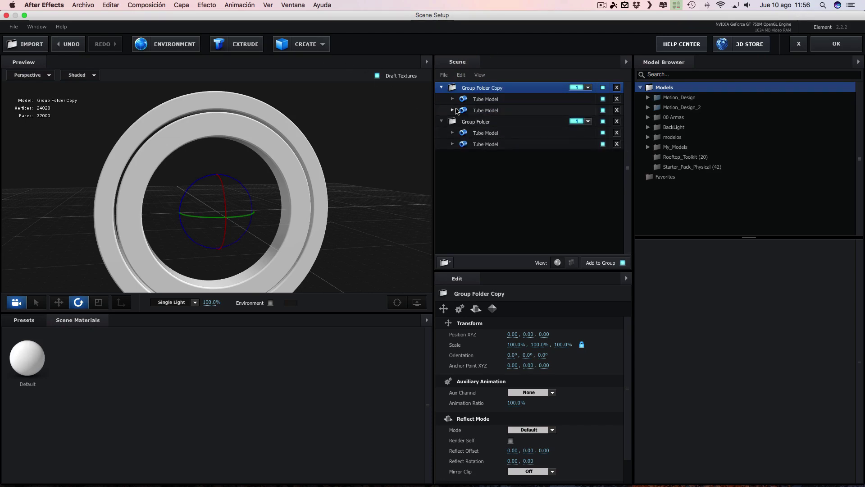
pyautogui.click(473, 122)
pyautogui.click(304, 49)
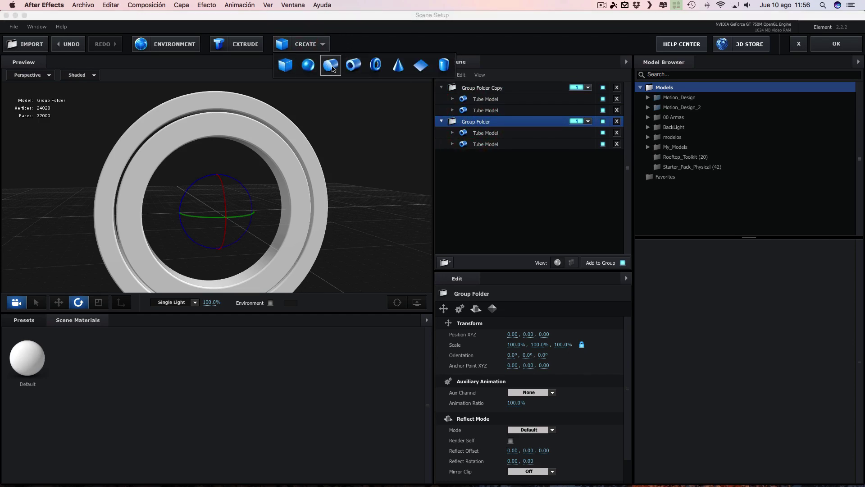
# Step: Add a Cylinder with X orientation 270° to Group Folder and delete both Tube rings
pyautogui.click(330, 68)
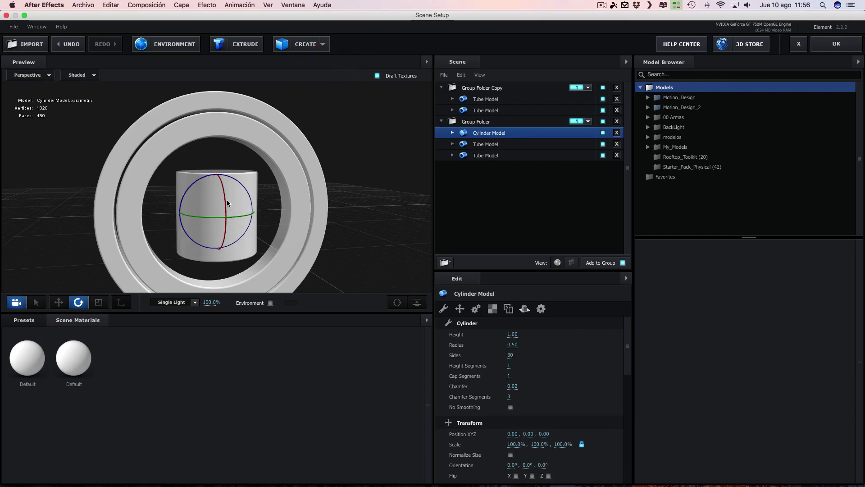
pyautogui.moveTo(228, 203); pyautogui.dragTo(270, 286)
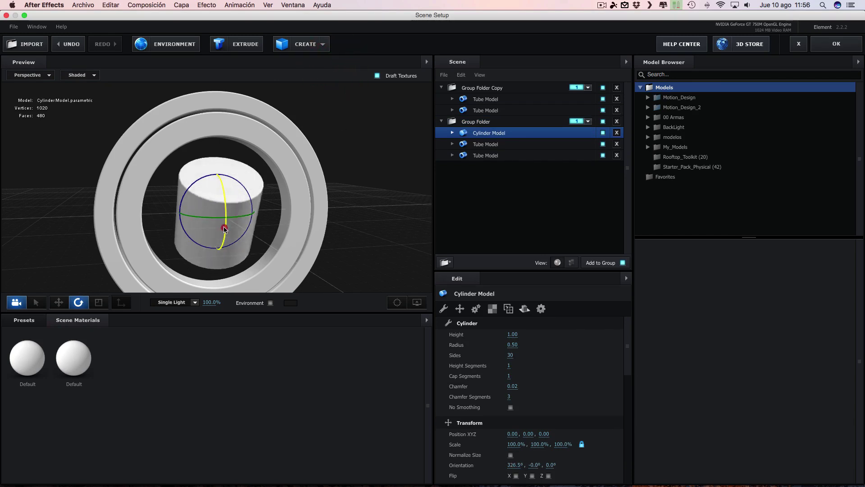
pyautogui.click(514, 464)
pyautogui.write('27')
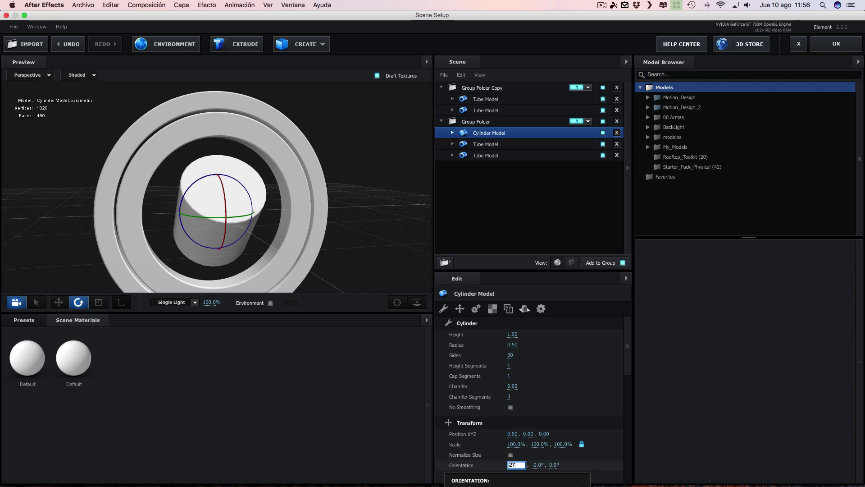
pyautogui.write('0')
pyautogui.press('Return')
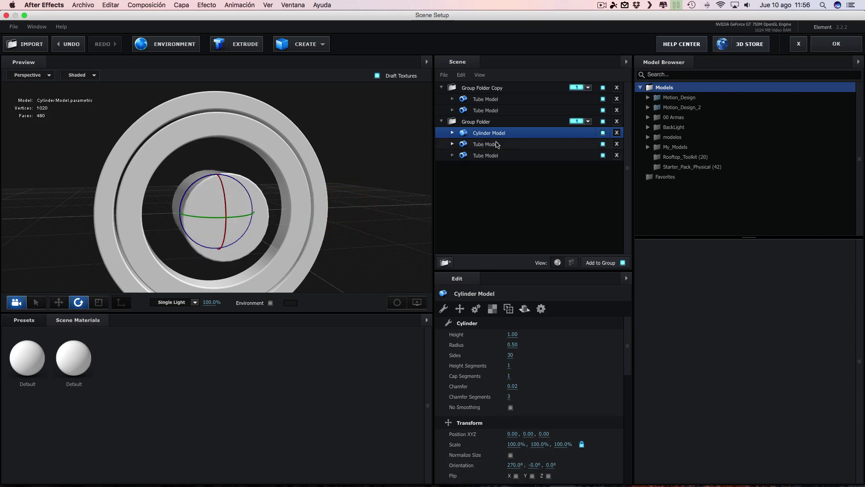
pyautogui.click(616, 143)
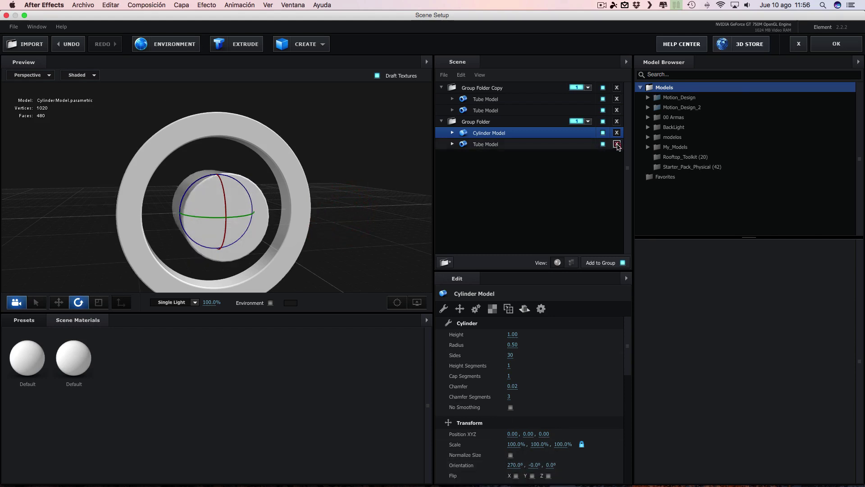
pyautogui.click(617, 144)
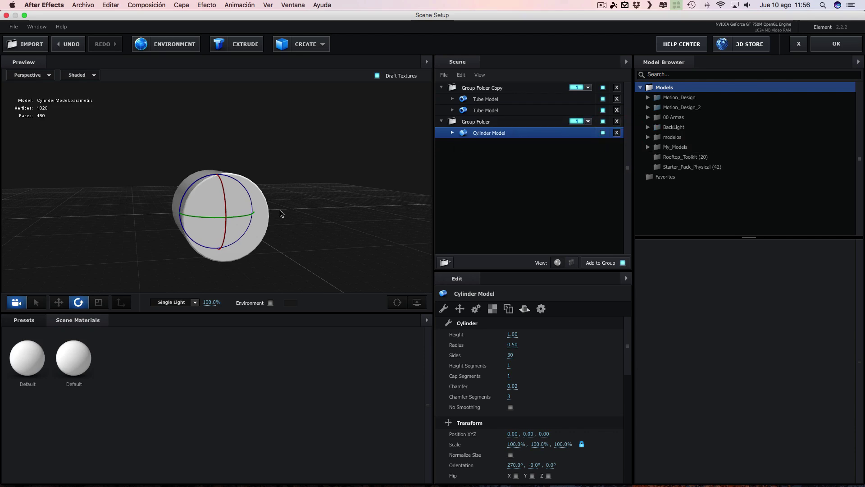
# Step: Move the Cylinder Model into Group Folder Copy alongside the two rings
pyautogui.click(480, 123)
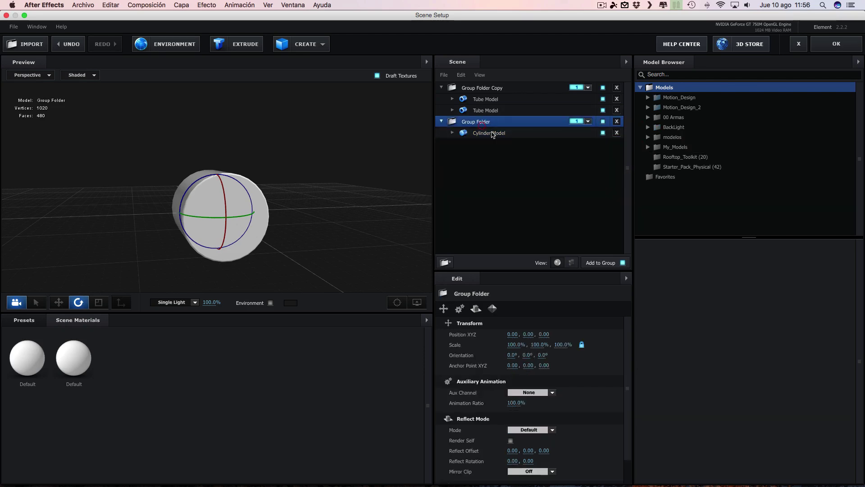
pyautogui.click(581, 121)
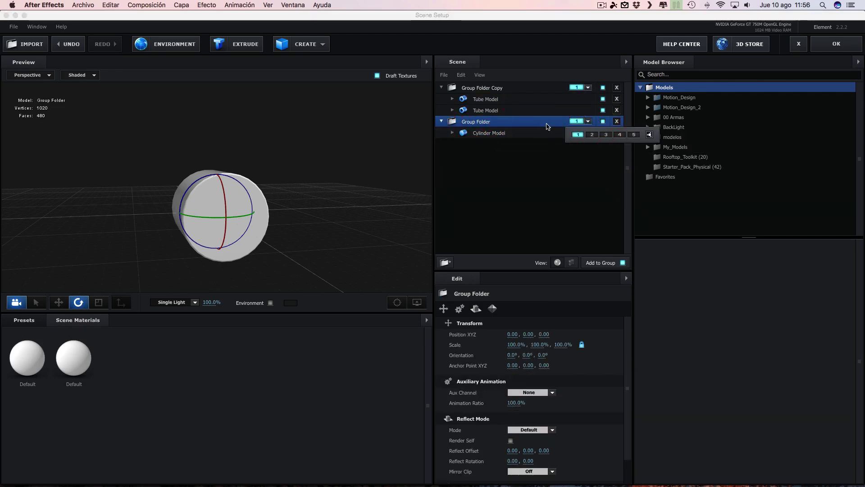
pyautogui.click(592, 134)
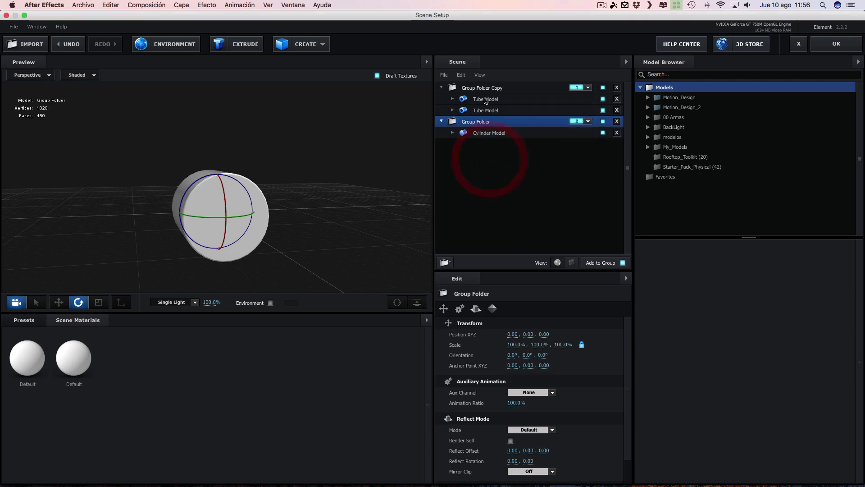
pyautogui.click(485, 91)
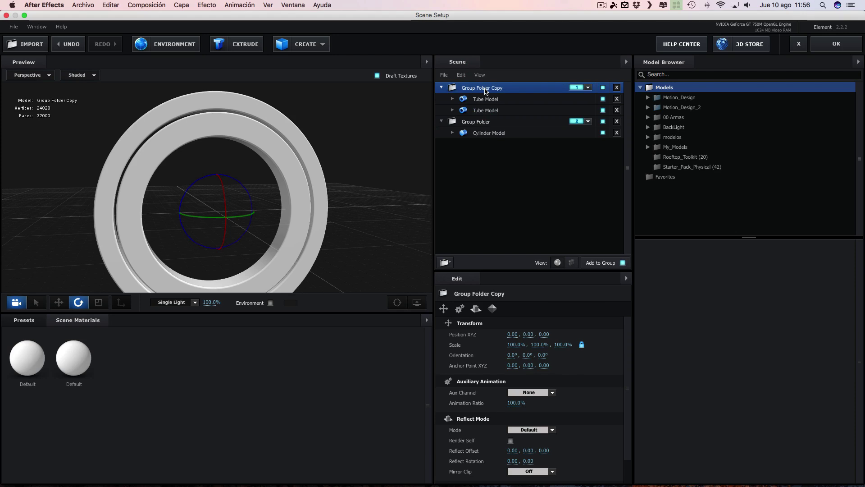
pyautogui.click(483, 122)
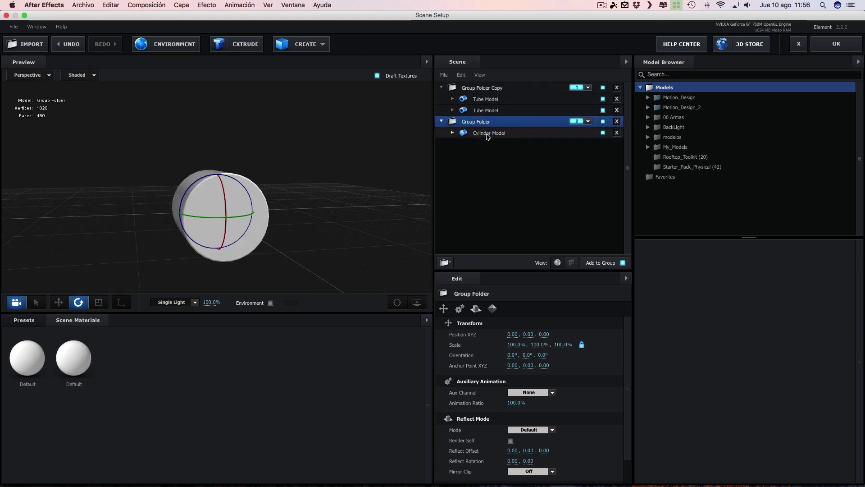
pyautogui.moveTo(484, 135); pyautogui.dragTo(501, 91)
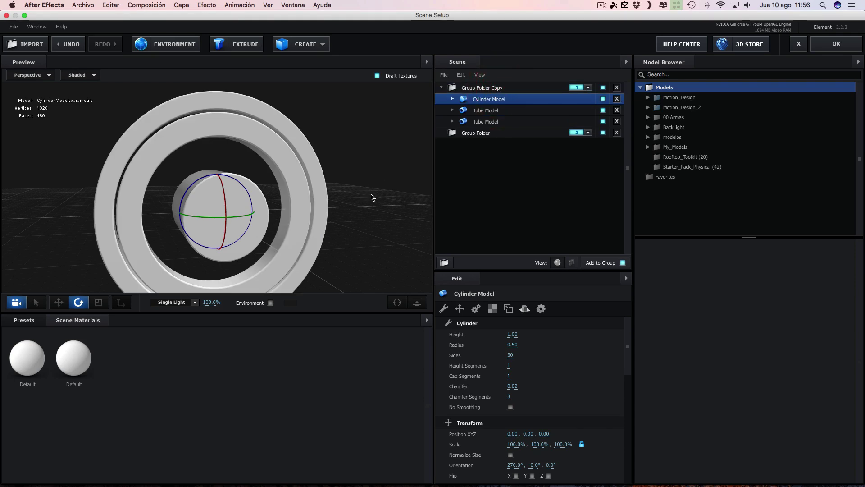
# Step: Turn the cylinder to face forward and make it 0.30 high with radius 0.89
pyautogui.moveTo(371, 197); pyautogui.dragTo(367, 195)
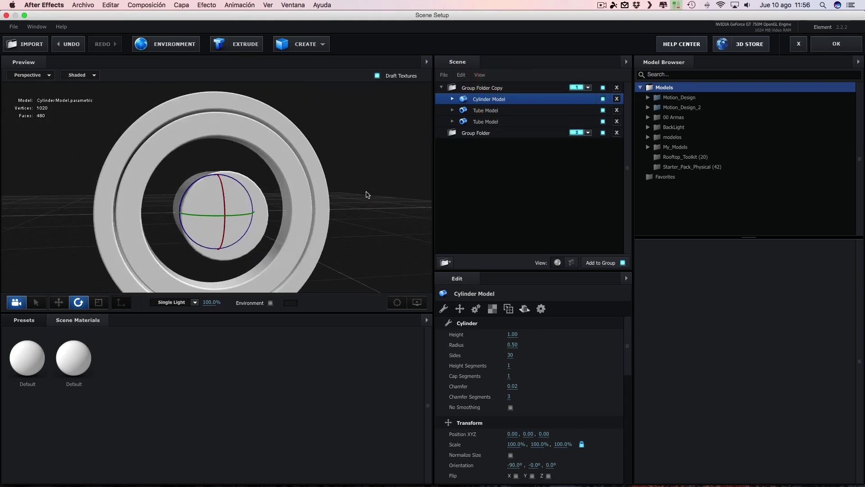
pyautogui.moveTo(272, 187); pyautogui.dragTo(385, 176)
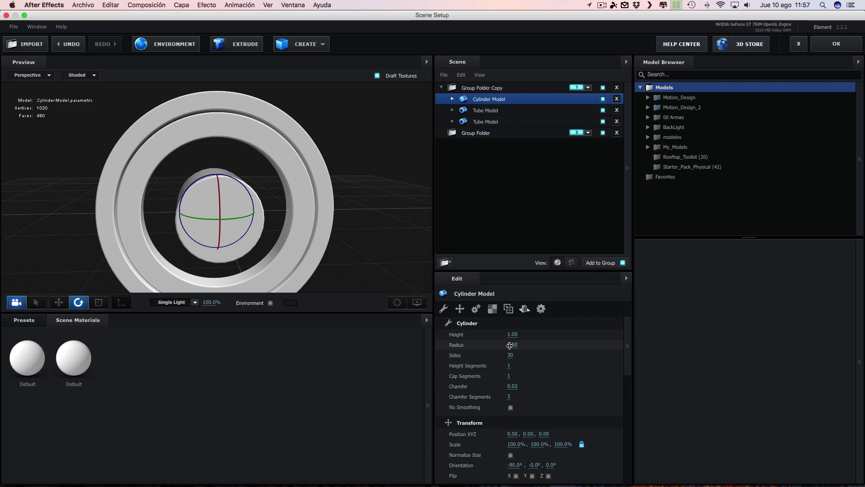
pyautogui.moveTo(509, 345); pyautogui.dragTo(513, 334)
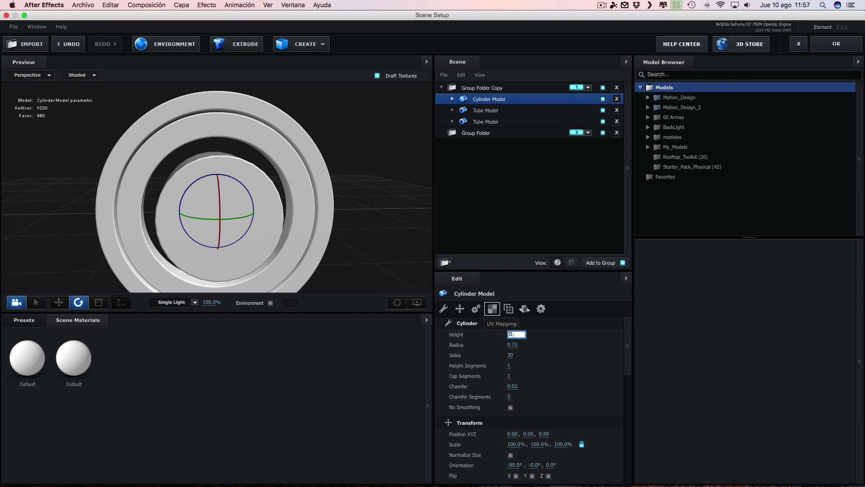
pyautogui.click(379, 223)
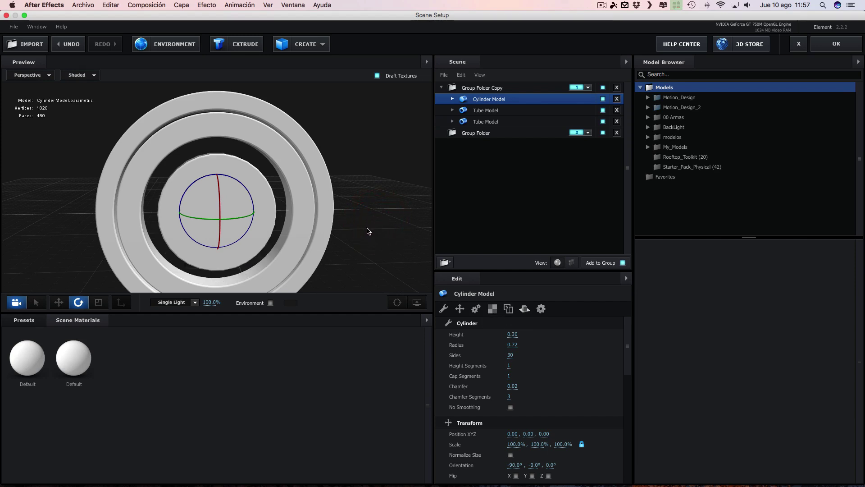
pyautogui.moveTo(368, 231); pyautogui.dragTo(348, 215)
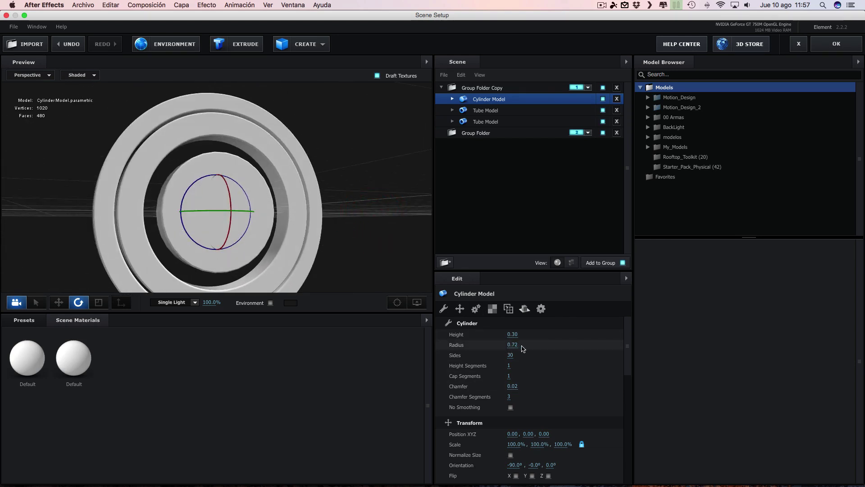
pyautogui.moveTo(511, 345); pyautogui.dragTo(524, 345)
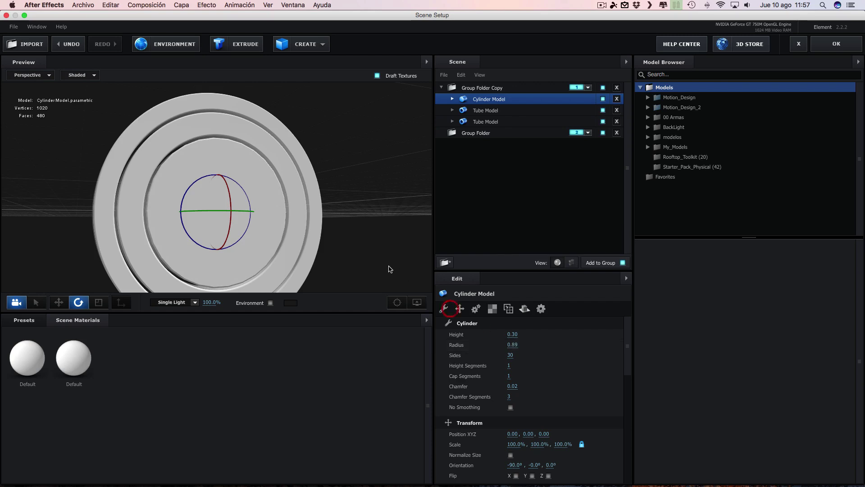
pyautogui.moveTo(396, 266)
pyautogui.mouseDown()
pyautogui.moveTo(377, 252)
pyautogui.moveTo(404, 271)
pyautogui.mouseUp()
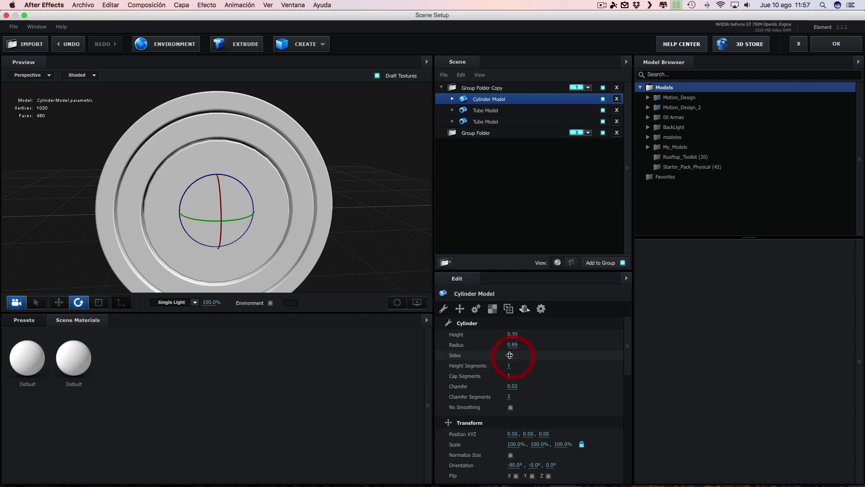
# Step: Raise the cylinder's side count to 200 for a smooth disc
pyautogui.moveTo(510, 355); pyautogui.dragTo(547, 355)
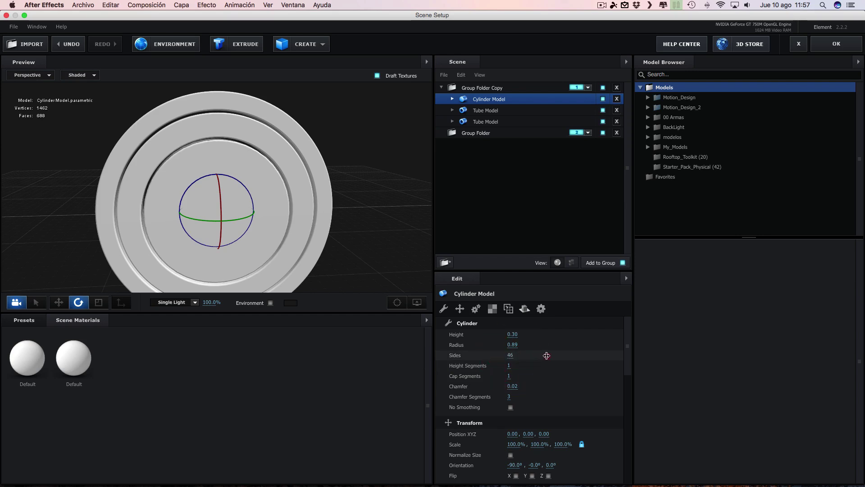
pyautogui.click(512, 355)
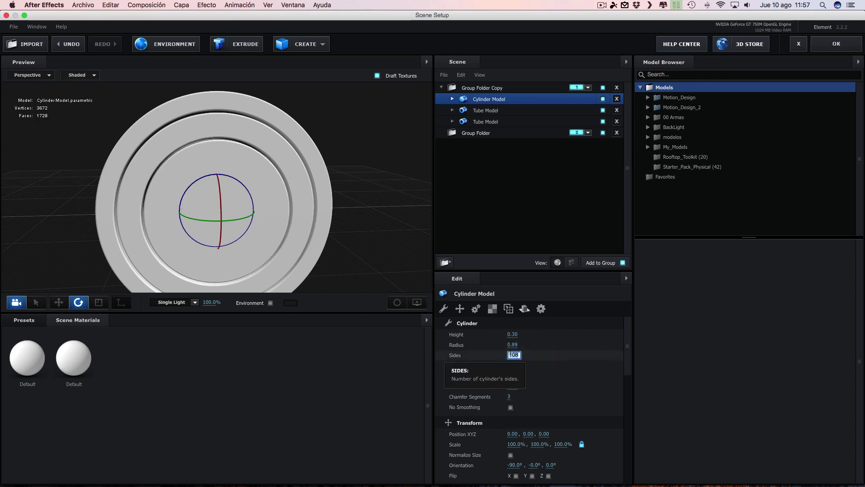
pyautogui.click(535, 357)
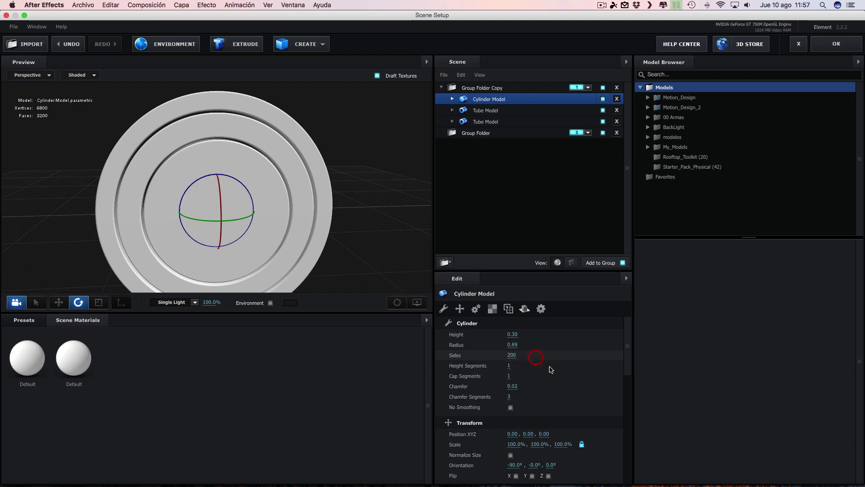
pyautogui.moveTo(627, 368)
pyautogui.mouseDown()
pyautogui.moveTo(628, 417)
pyautogui.moveTo(597, 454)
pyautogui.mouseUp()
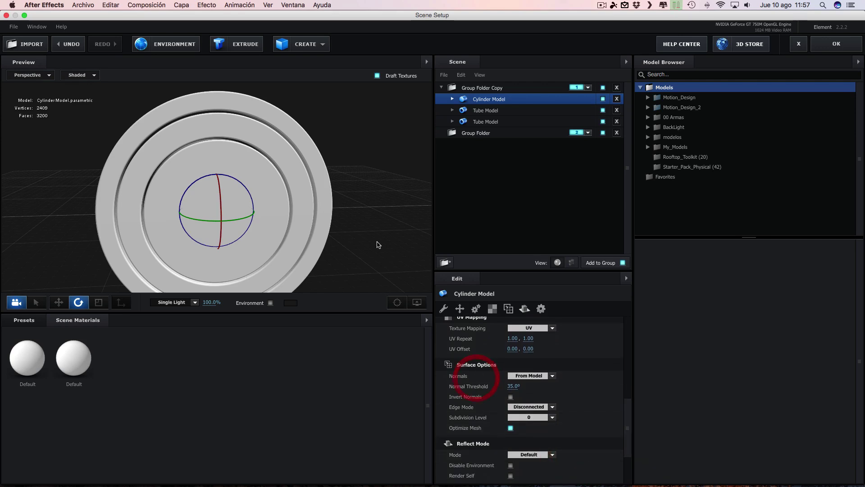
pyautogui.moveTo(365, 212)
pyautogui.mouseDown()
pyautogui.moveTo(394, 213)
pyautogui.moveTo(370, 211)
pyautogui.moveTo(377, 203)
pyautogui.moveTo(375, 214)
pyautogui.moveTo(354, 209)
pyautogui.mouseUp()
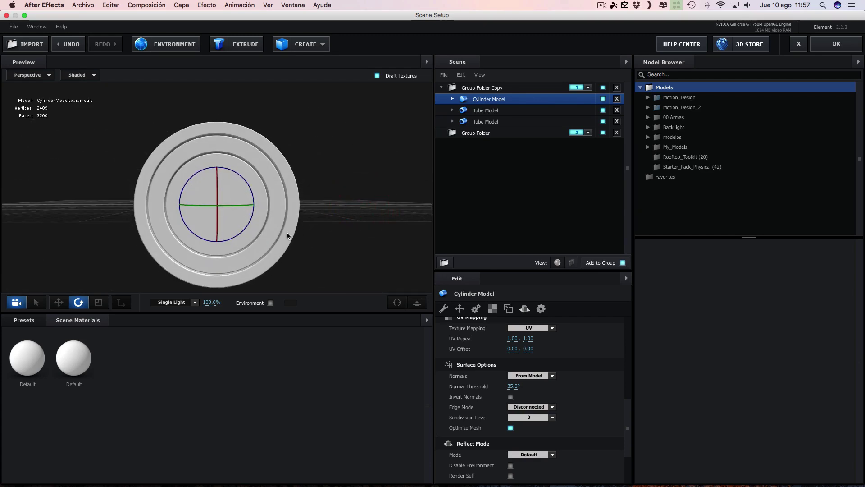
pyautogui.click(24, 320)
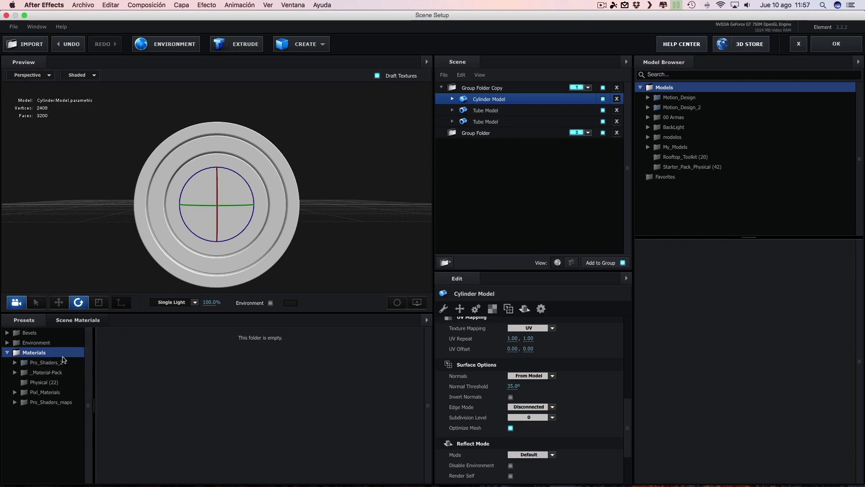
# Step: Drag Pro_Shaders_2 > Metal > metal_black_chips onto the cylinder and the rings
pyautogui.click(24, 363)
pyautogui.doubleClick(24, 365)
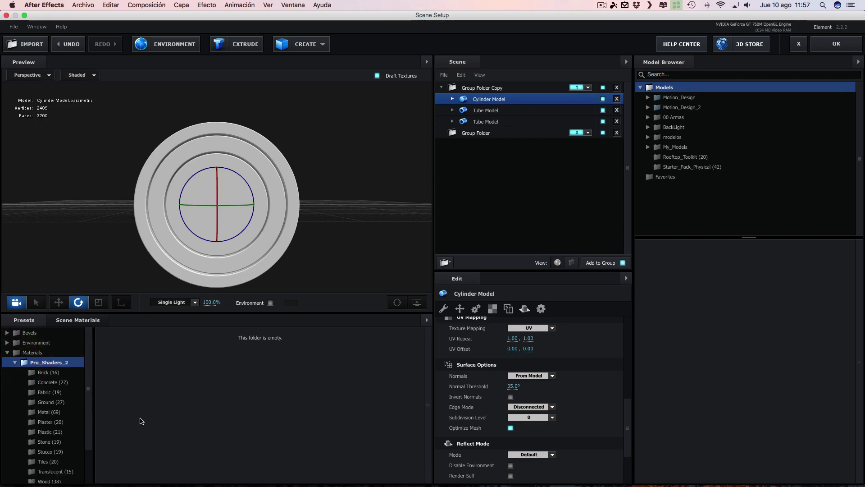
pyautogui.click(44, 412)
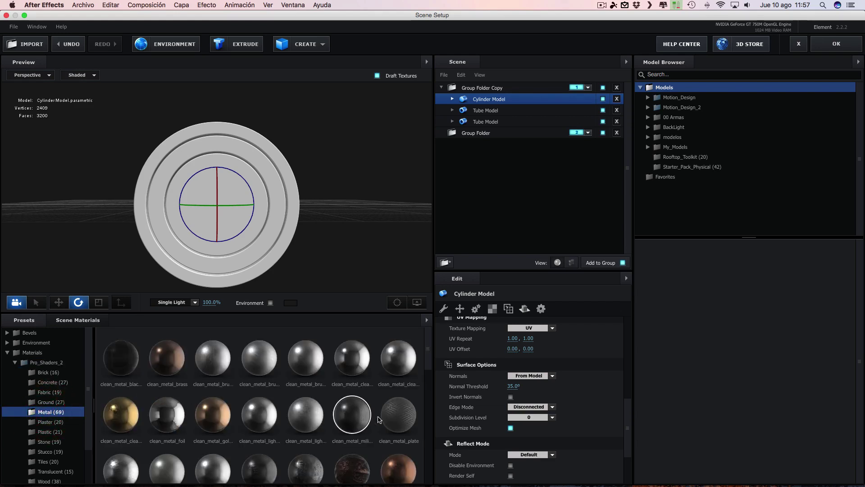
pyautogui.scroll(-1, 349, 423)
pyautogui.moveTo(311, 450); pyautogui.dragTo(247, 213)
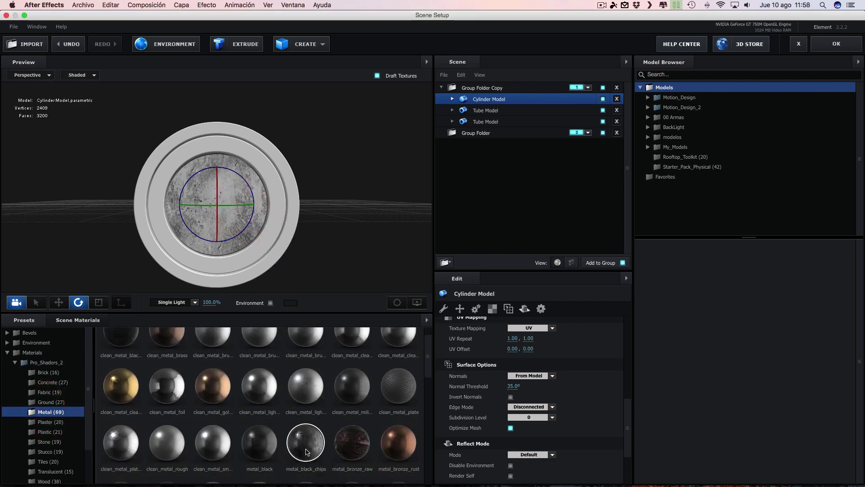
pyautogui.moveTo(306, 452)
pyautogui.mouseDown()
pyautogui.moveTo(298, 191)
pyautogui.moveTo(381, 197)
pyautogui.moveTo(284, 198)
pyautogui.moveTo(329, 179)
pyautogui.mouseUp()
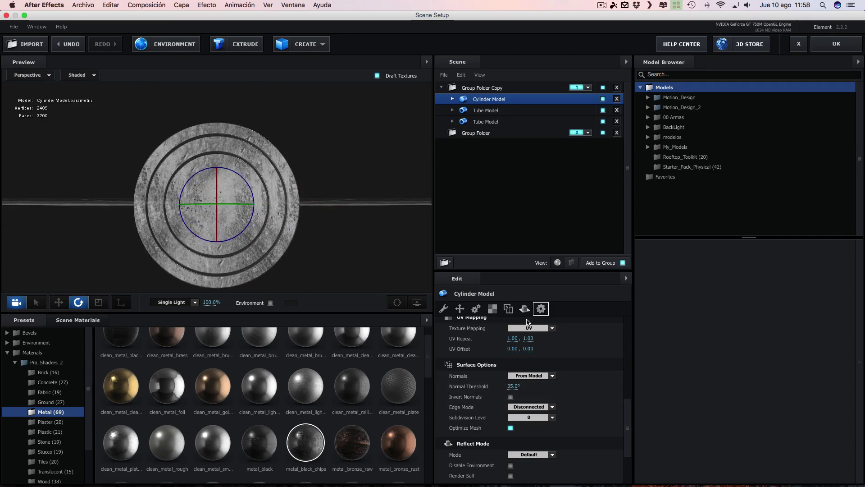
# Step: Check each model's metal_black_chips material and bring up the first ring's texture mapping settings
pyautogui.click(551, 328)
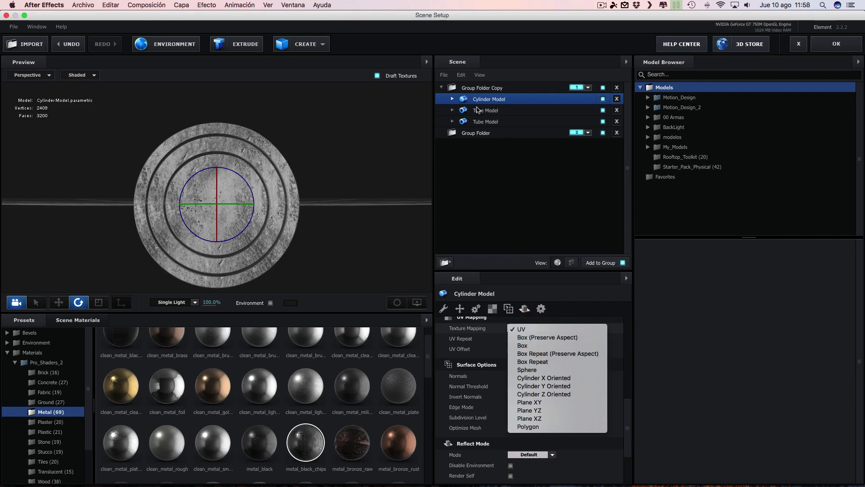
pyautogui.click(454, 100)
pyautogui.click(453, 99)
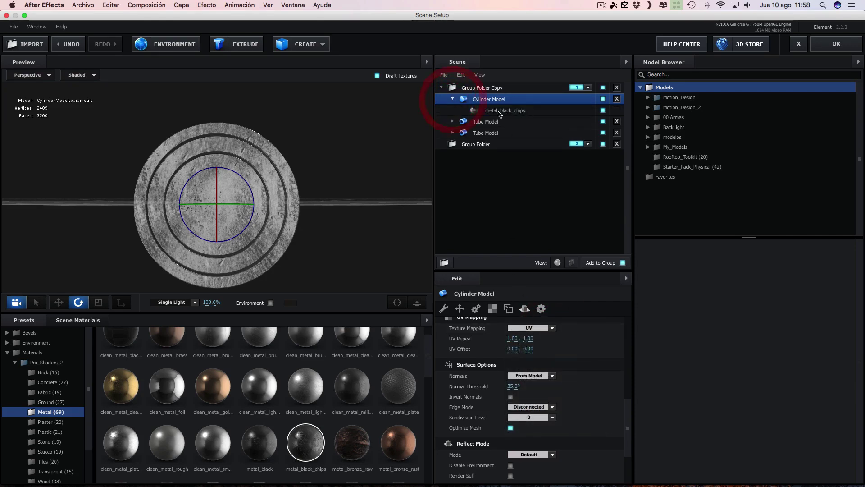
pyautogui.click(499, 113)
pyautogui.click(452, 121)
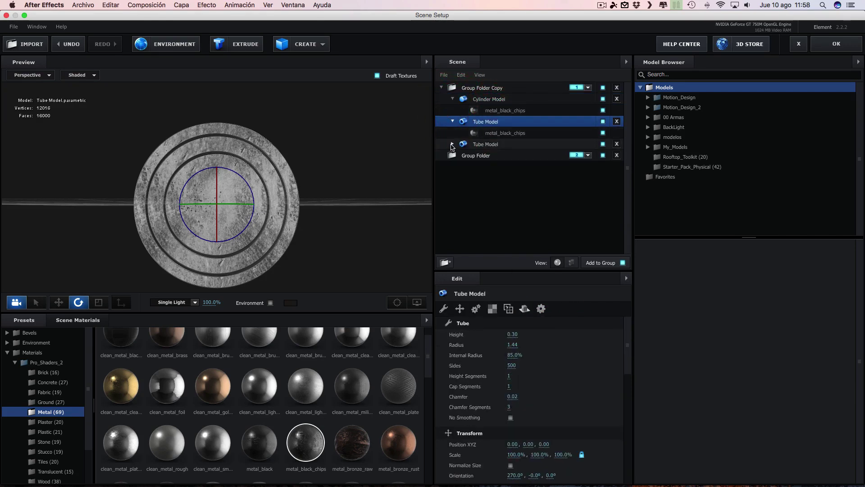
pyautogui.click(452, 145)
pyautogui.click(504, 133)
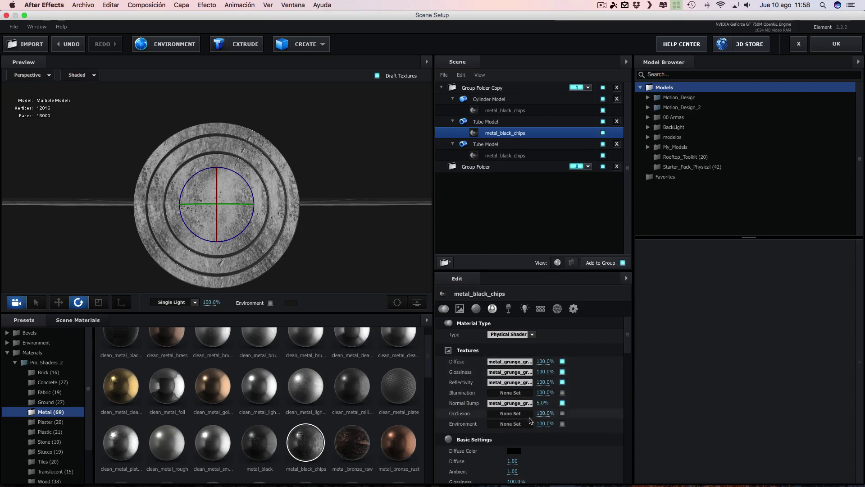
pyautogui.scroll(-5, 530, 420)
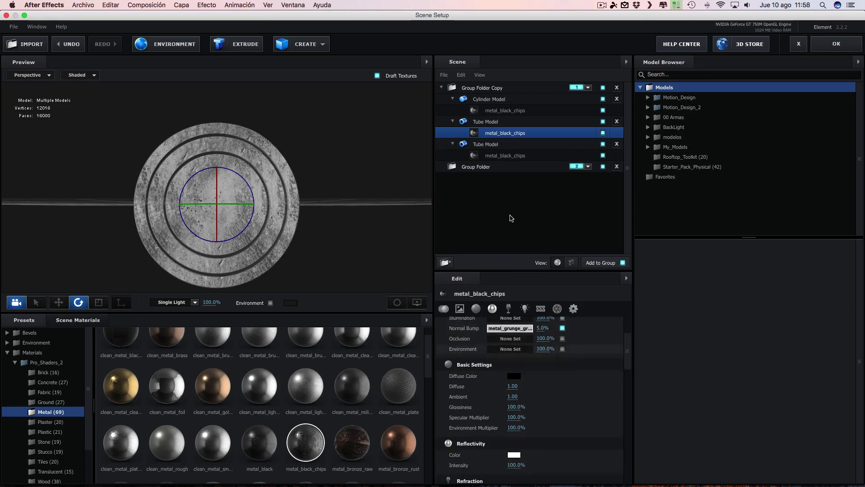
pyautogui.click(485, 123)
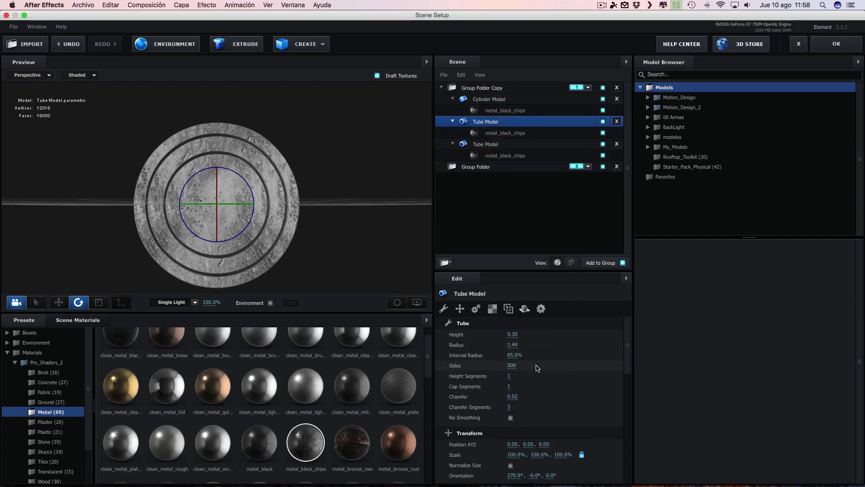
pyautogui.scroll(-4, 537, 368)
pyautogui.scroll(6, 537, 368)
pyautogui.click(493, 308)
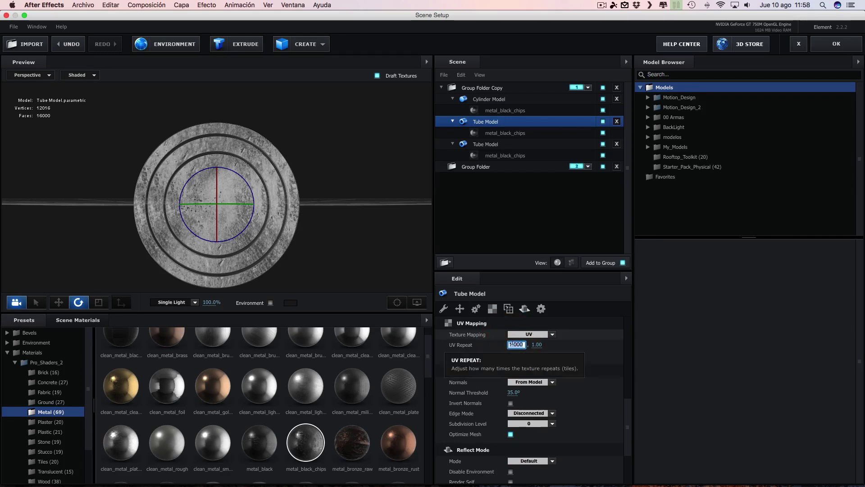
# Step: Give the first ring a 5 × 5 UV repeat with Box Repeat (Preserve Aspect) mapping
pyautogui.click(535, 345)
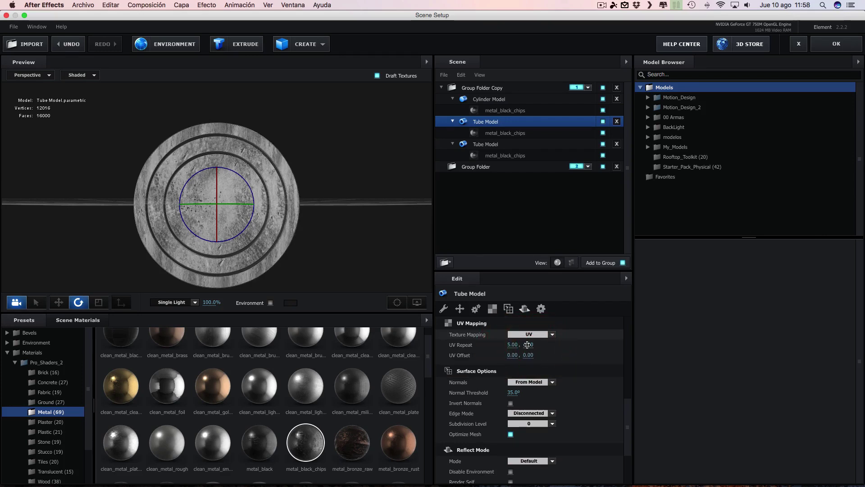
pyautogui.write('5')
pyautogui.press('Return')
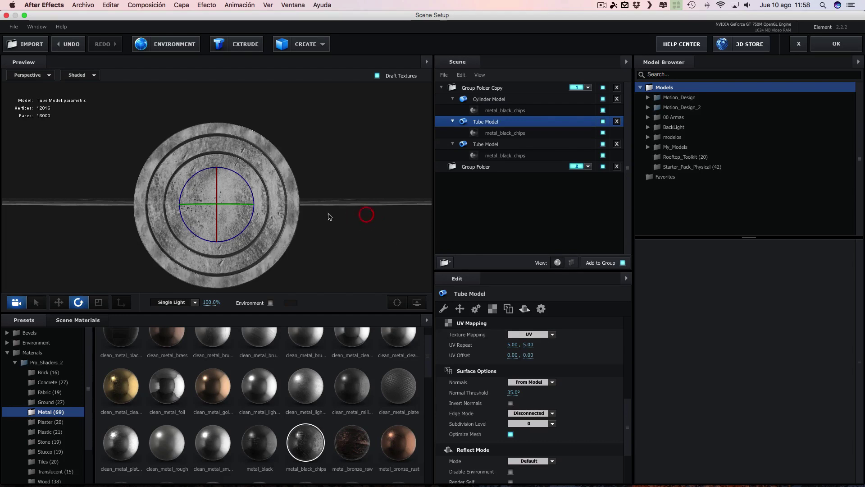
pyautogui.moveTo(367, 215)
pyautogui.mouseDown()
pyautogui.moveTo(349, 224)
pyautogui.moveTo(332, 218)
pyautogui.mouseUp()
pyautogui.scroll(3, 216, 202)
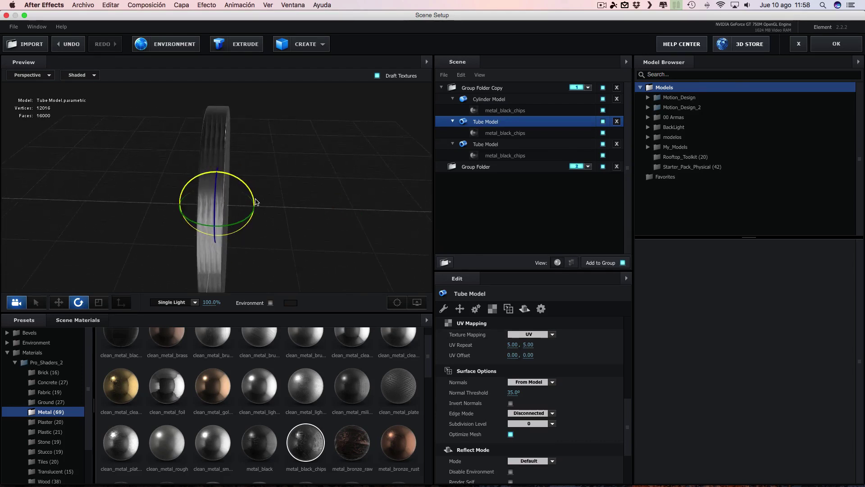
pyautogui.click(552, 335)
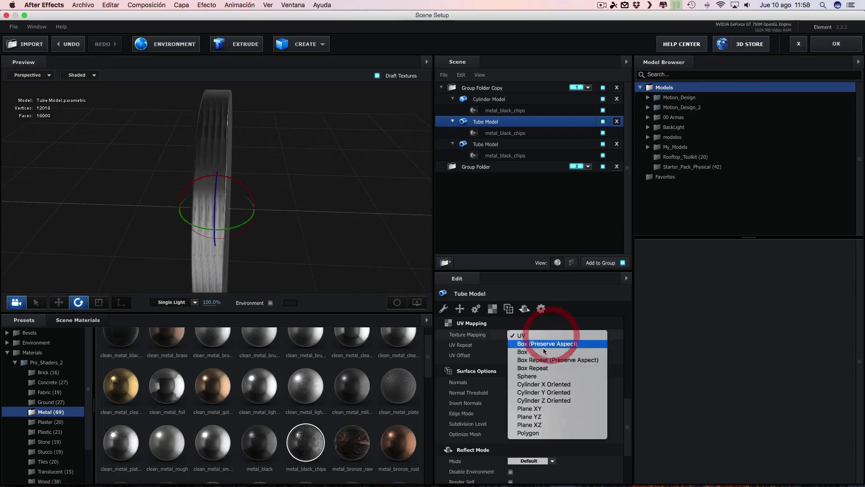
pyautogui.click(532, 360)
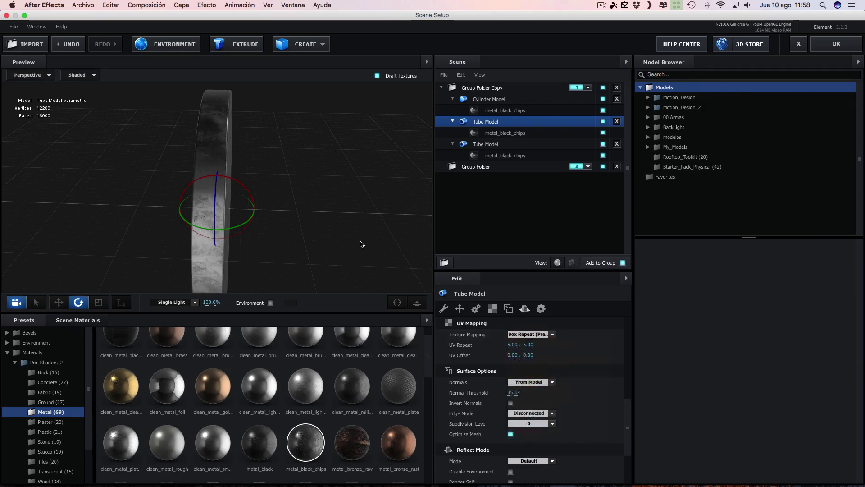
pyautogui.moveTo(373, 230)
pyautogui.mouseDown()
pyautogui.moveTo(250, 233)
pyautogui.moveTo(310, 207)
pyautogui.moveTo(393, 212)
pyautogui.moveTo(286, 259)
pyautogui.moveTo(333, 212)
pyautogui.mouseUp()
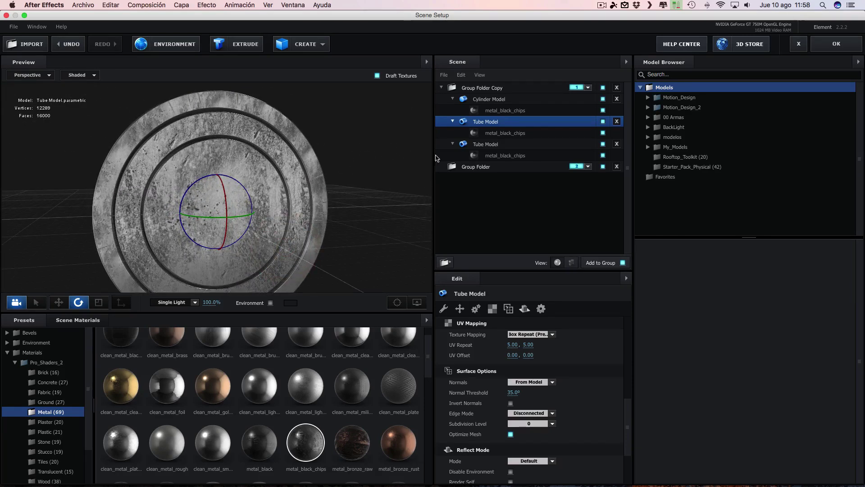
# Step: Apply the same 5 × 5 repeat and Box Repeat (Preserve Aspect) mapping to the second tube
pyautogui.click(490, 145)
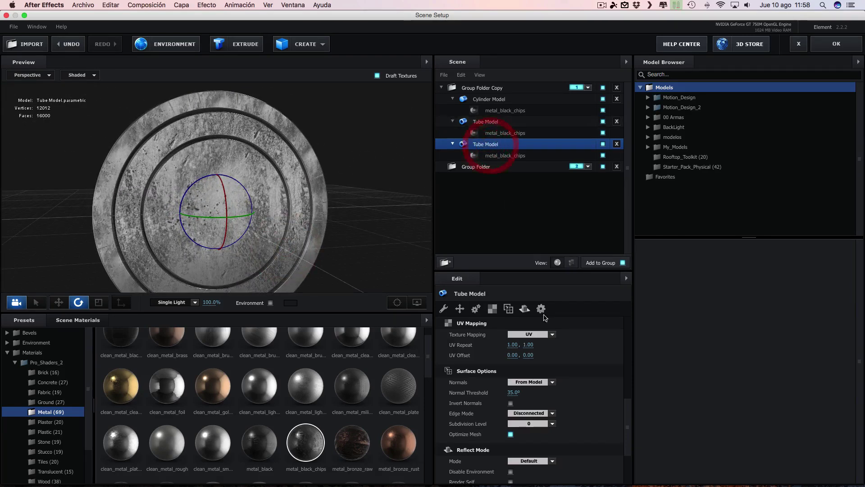
pyautogui.click(512, 344)
pyautogui.write('5')
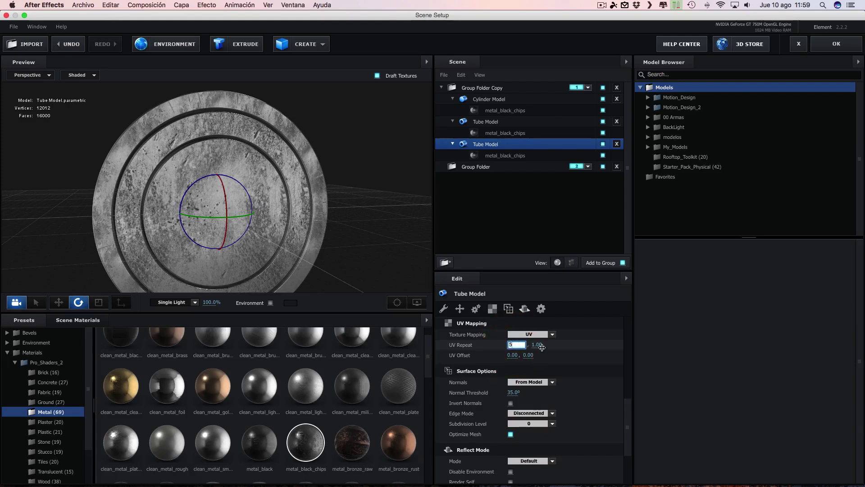
pyautogui.click(535, 345)
pyautogui.click(526, 344)
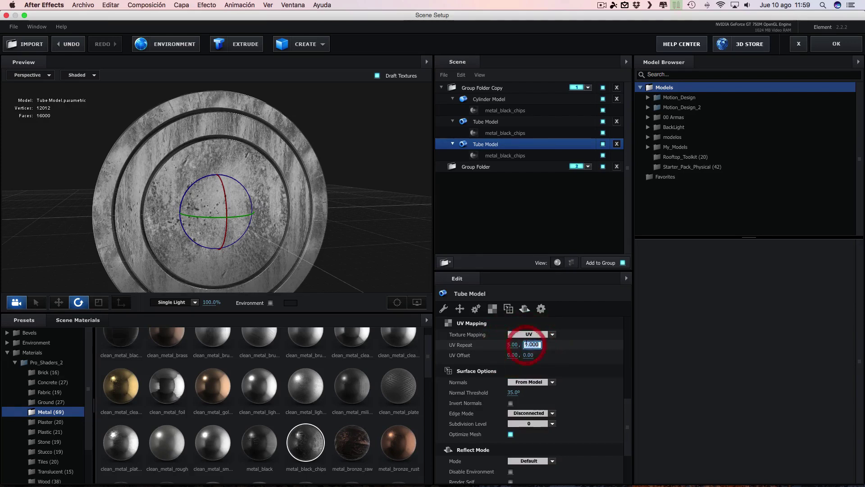
pyautogui.press('Return')
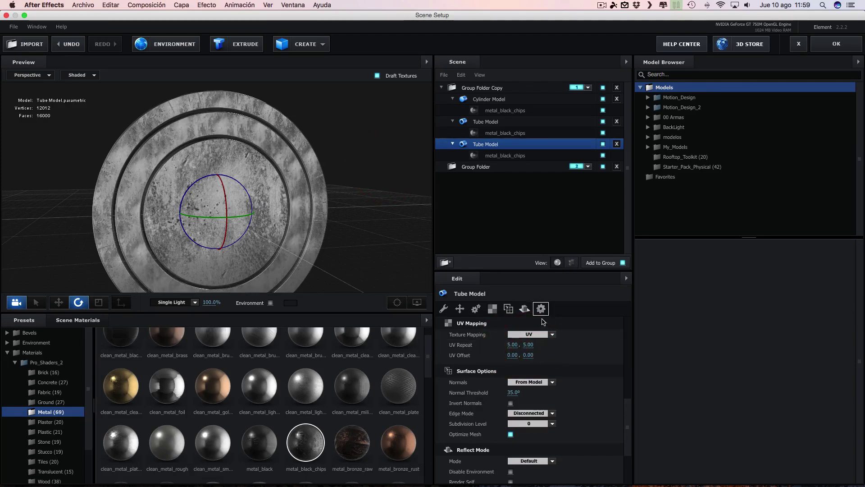
pyautogui.click(550, 333)
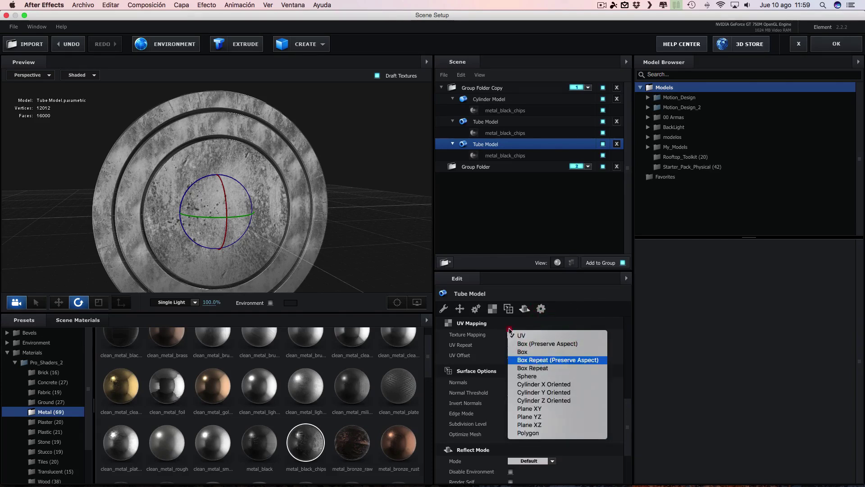
pyautogui.click(510, 330)
pyautogui.moveTo(377, 202); pyautogui.dragTo(378, 205)
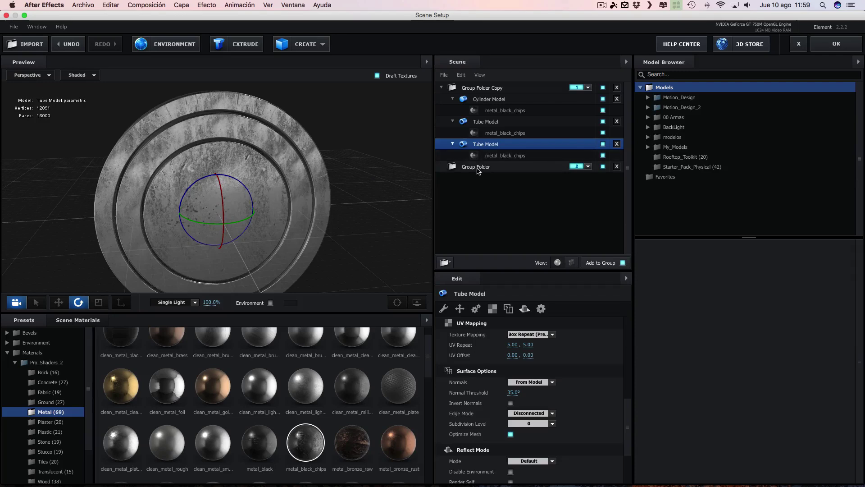
pyautogui.click(473, 168)
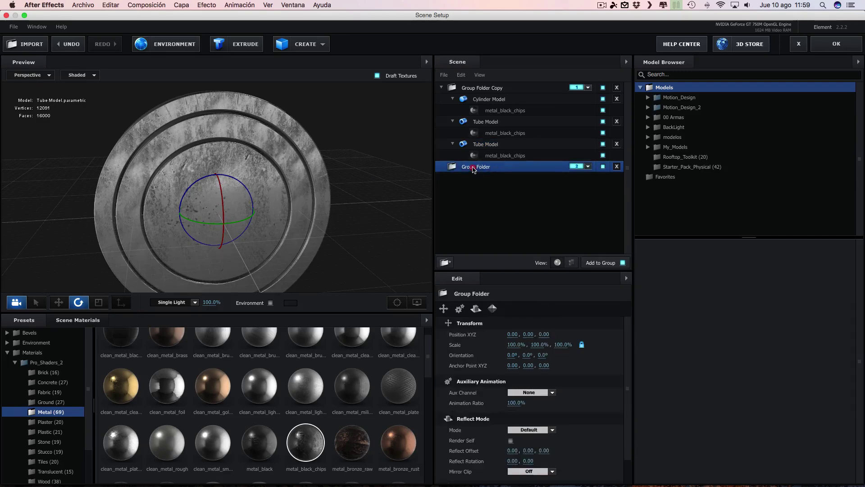
# Step: Switch the Cylinder Model's texture mapping to Box Repeat (Preserve Aspect) and enter 5 in both UV Repeat fields
pyautogui.click(484, 145)
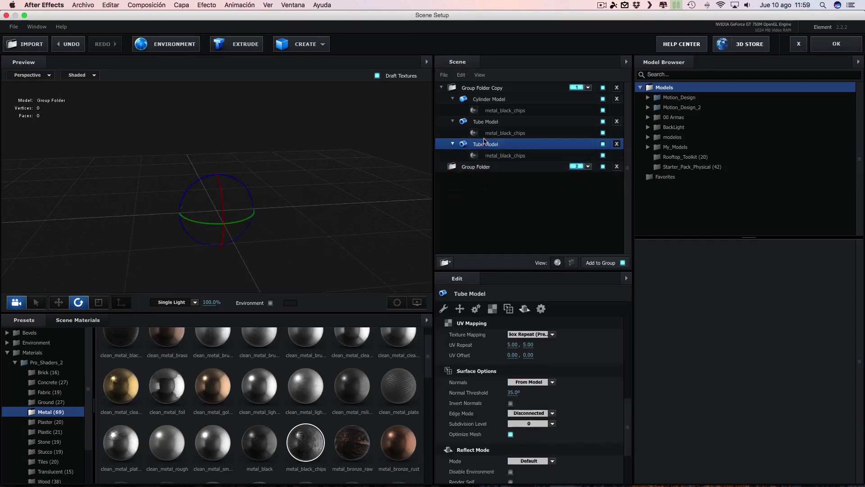
pyautogui.click(498, 100)
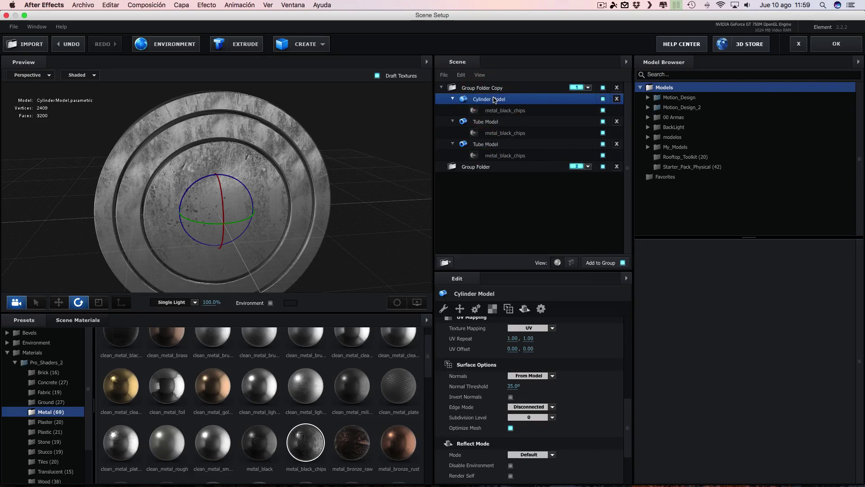
pyautogui.click(494, 111)
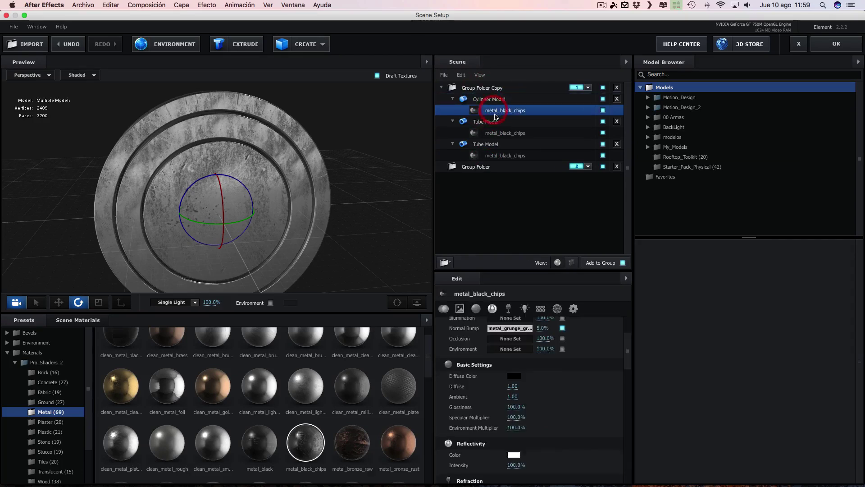
pyautogui.click(489, 100)
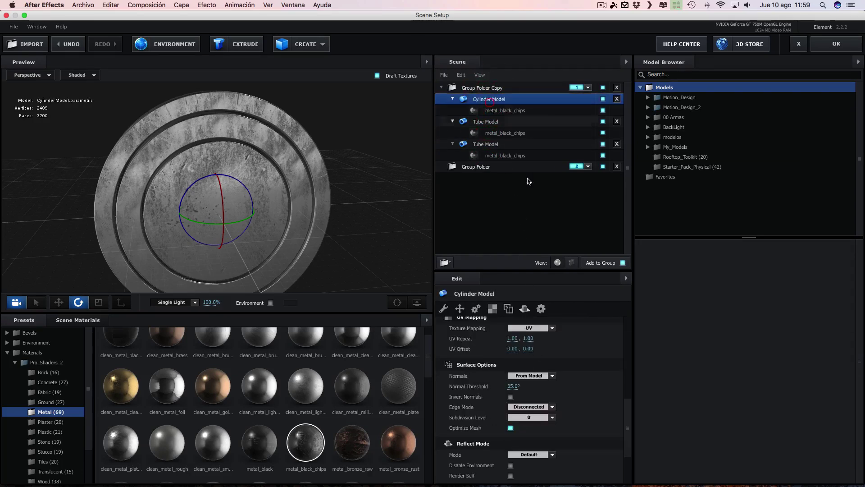
pyautogui.click(552, 328)
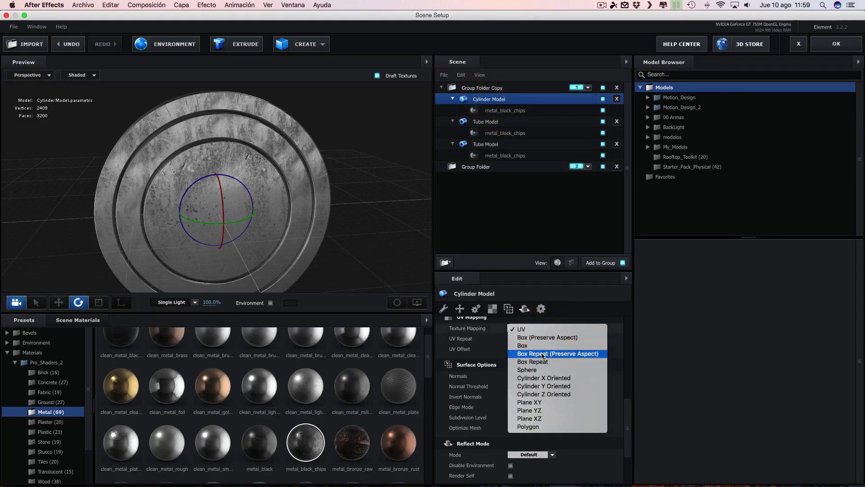
pyautogui.click(544, 355)
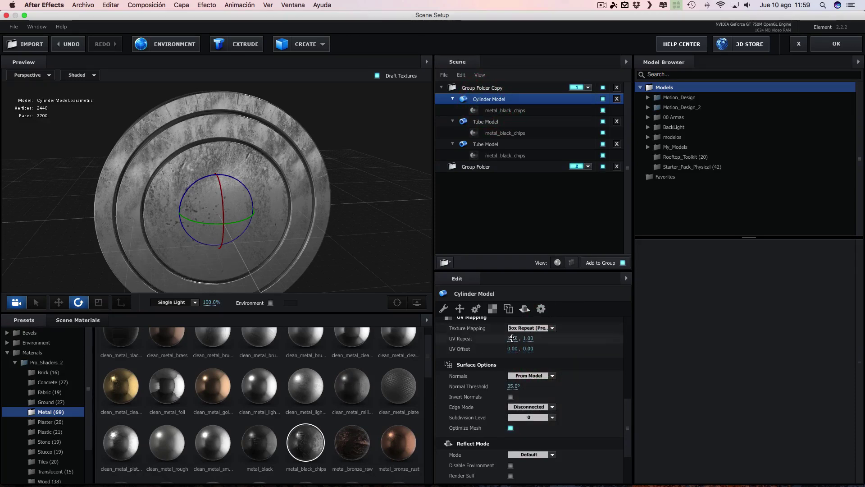
pyautogui.click(513, 337)
pyautogui.write('5')
pyautogui.click(533, 342)
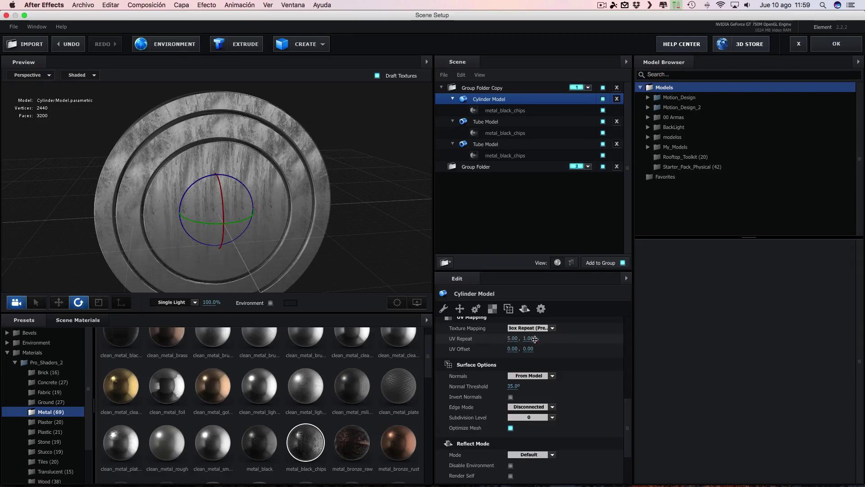
pyautogui.click(529, 338)
pyautogui.write('5')
pyautogui.moveTo(353, 238)
pyautogui.mouseDown()
pyautogui.moveTo(278, 192)
pyautogui.moveTo(306, 196)
pyautogui.moveTo(299, 193)
pyautogui.mouseUp()
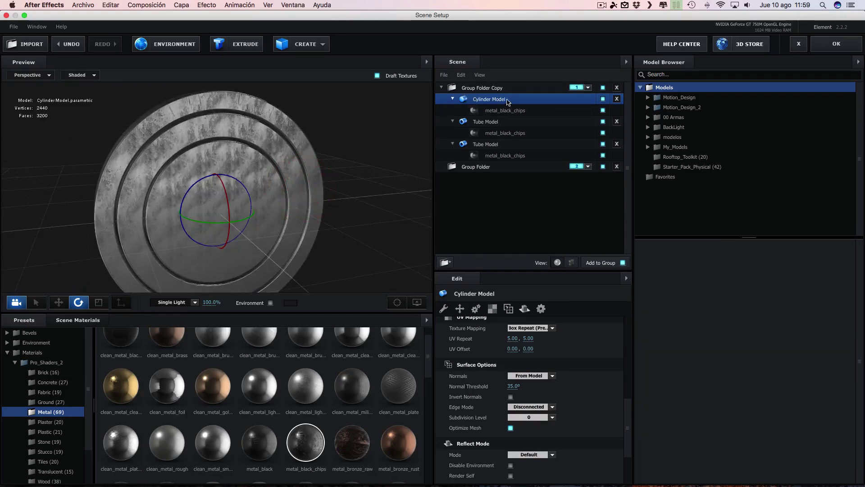
# Step: Drag the cylinder out of Group Folder Copy, delete the empty Group Folder, and assign the cylinder to group 2
pyautogui.moveTo(487, 100); pyautogui.dragTo(496, 179)
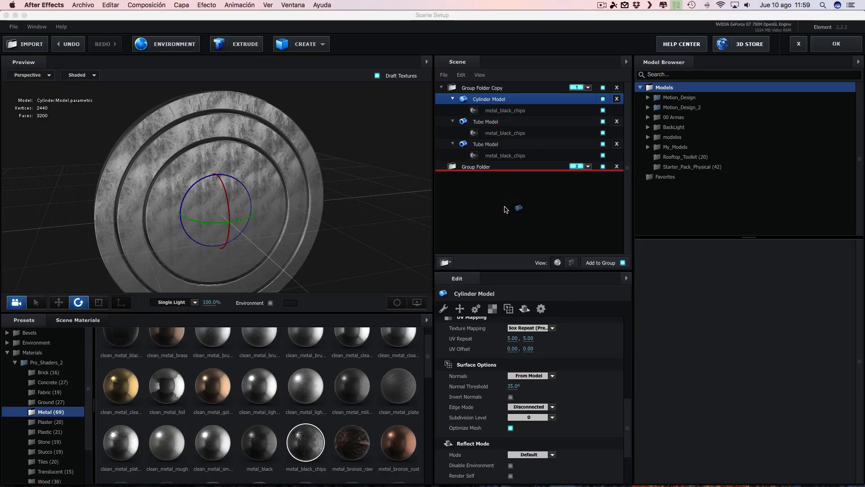
pyautogui.moveTo(496, 179); pyautogui.dragTo(505, 206)
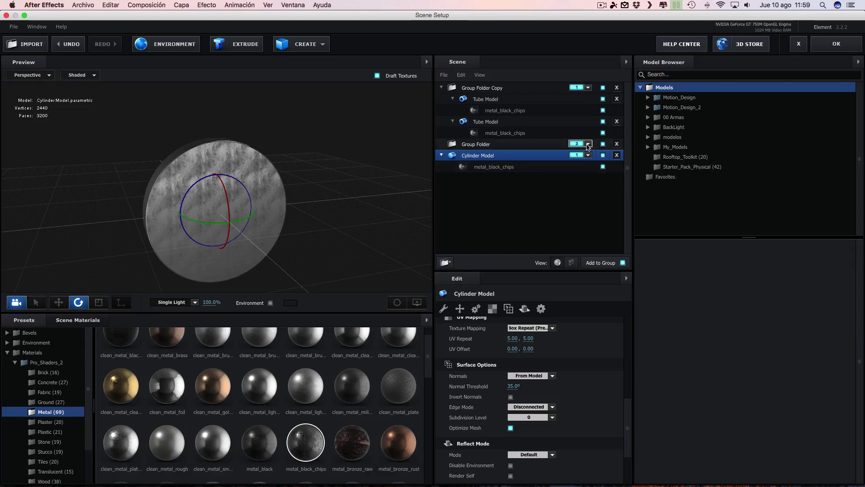
pyautogui.click(616, 145)
pyautogui.click(588, 144)
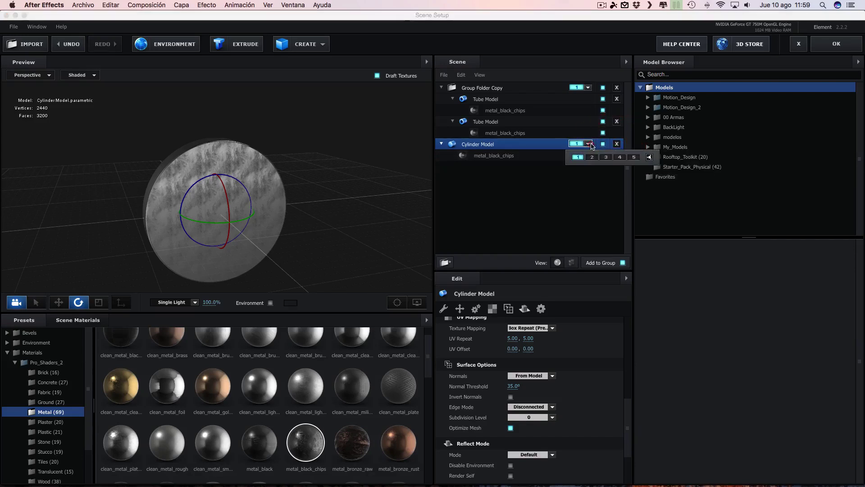
pyautogui.click(592, 158)
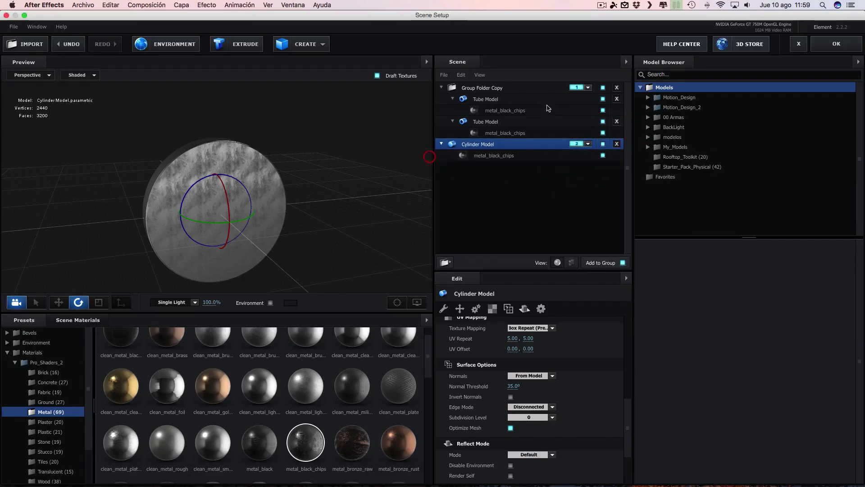
pyautogui.click(490, 88)
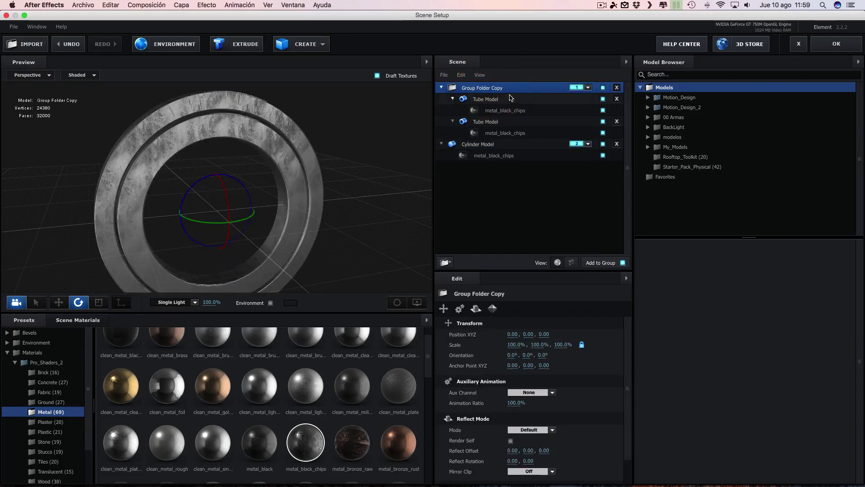
pyautogui.click(491, 101)
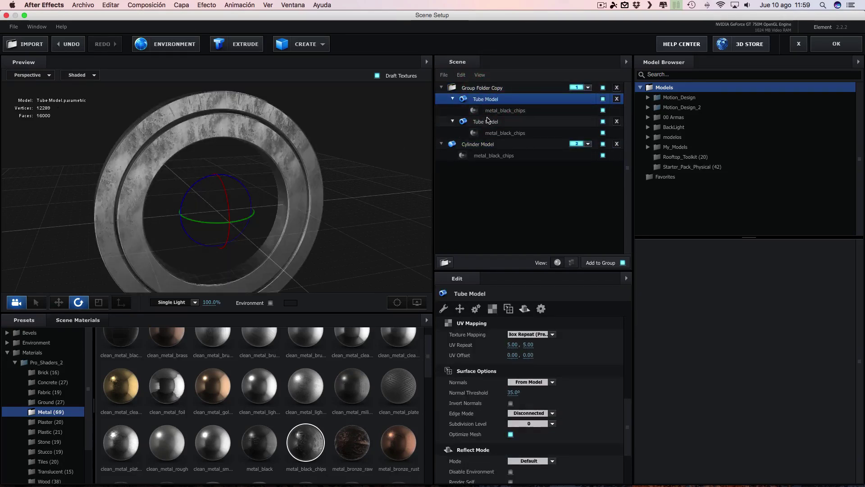
# Step: Rename the first tube to 'Tube exterior'
pyautogui.click(485, 122)
pyautogui.click(488, 88)
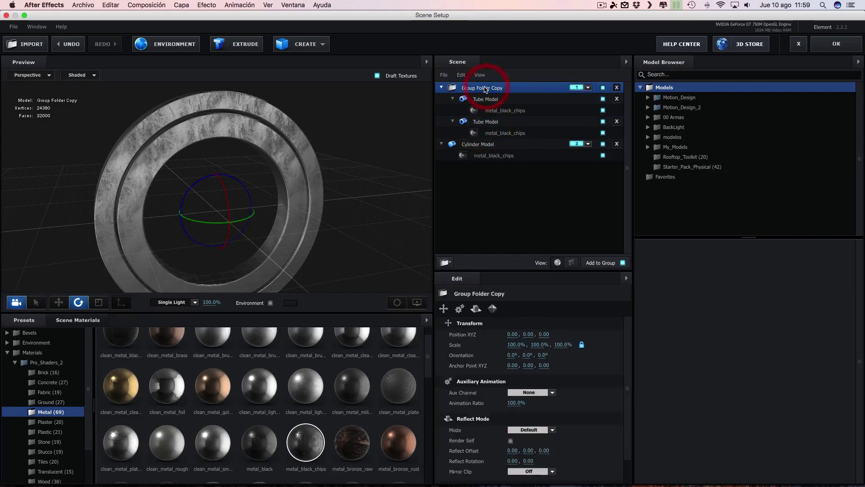
pyautogui.click(483, 100)
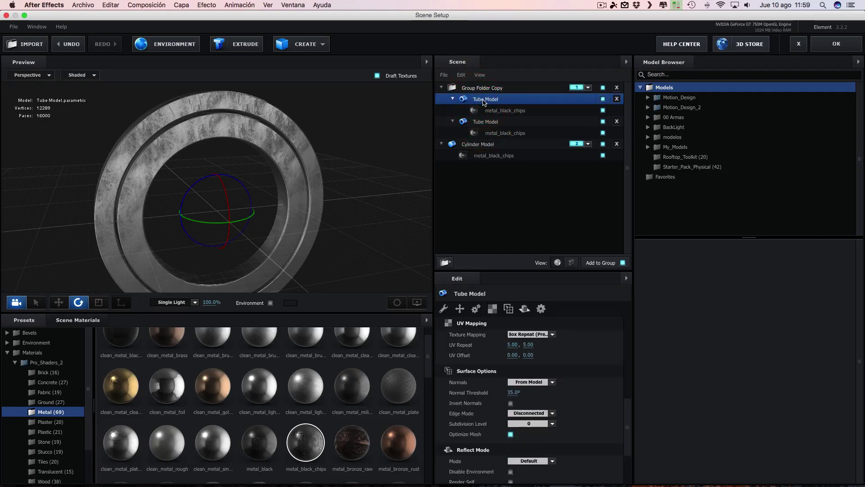
pyautogui.click(603, 99)
pyautogui.click(603, 98)
pyautogui.doubleClick(490, 99)
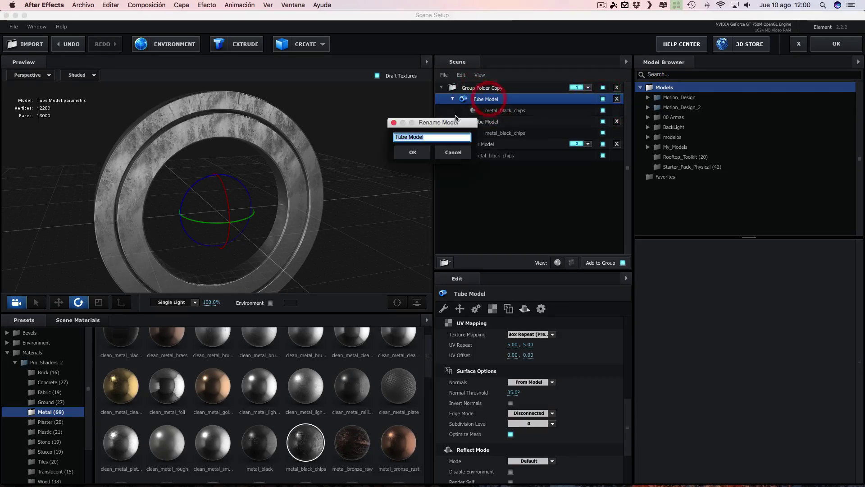
pyautogui.doubleClick(432, 137)
pyautogui.write('xter')
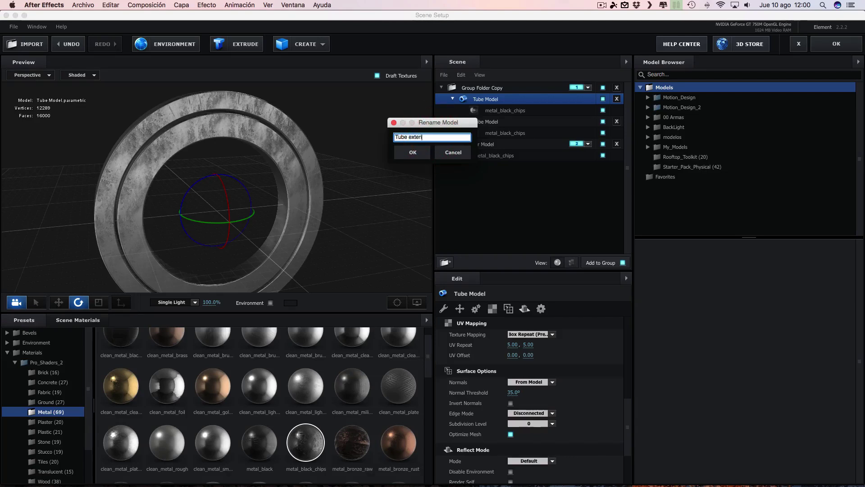
pyautogui.write('ior')
pyautogui.click(419, 152)
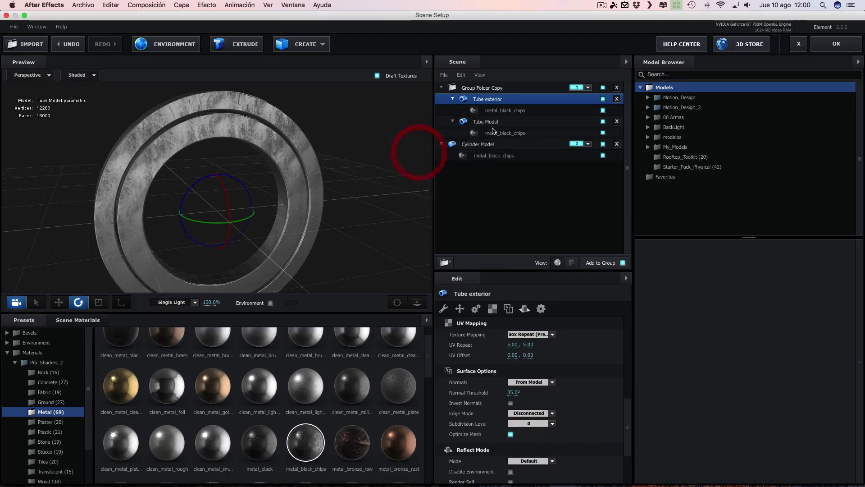
# Step: Rename the second tube to 'Tube medio'
pyautogui.doubleClick(491, 122)
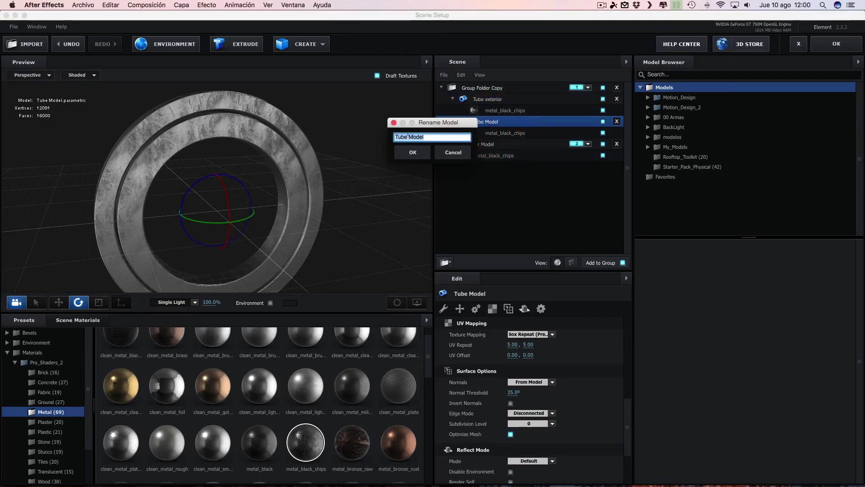
pyautogui.click(436, 137)
pyautogui.press('BackSpace')
pyautogui.press('BackSpace')
pyautogui.press('BackSpace')
pyautogui.write('medio')
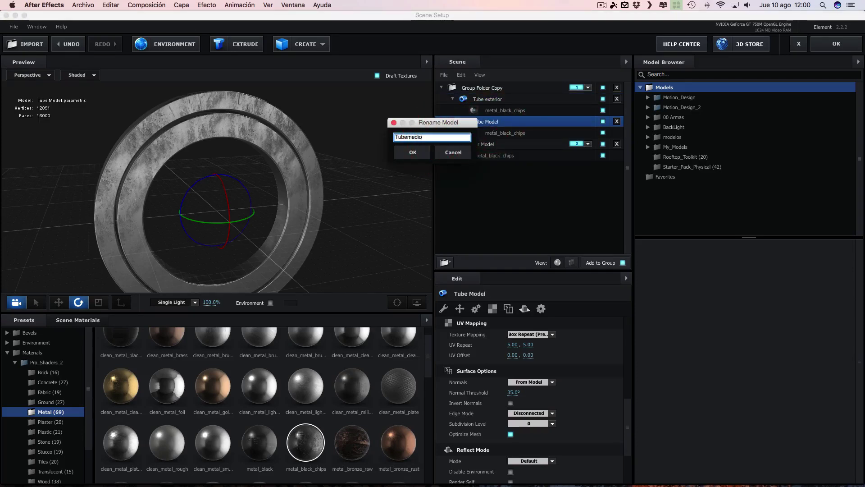
pyautogui.click(408, 137)
pyautogui.click(413, 152)
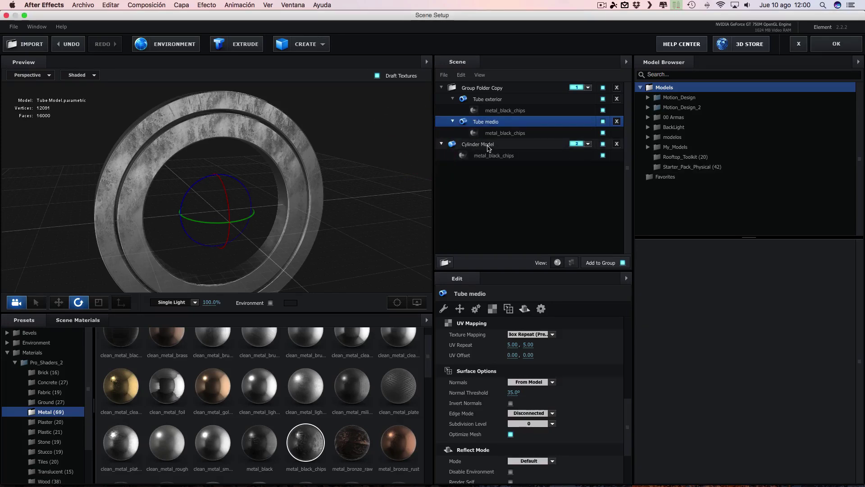
# Step: Rename the Cylinder Model to 'centro'
pyautogui.doubleClick(489, 146)
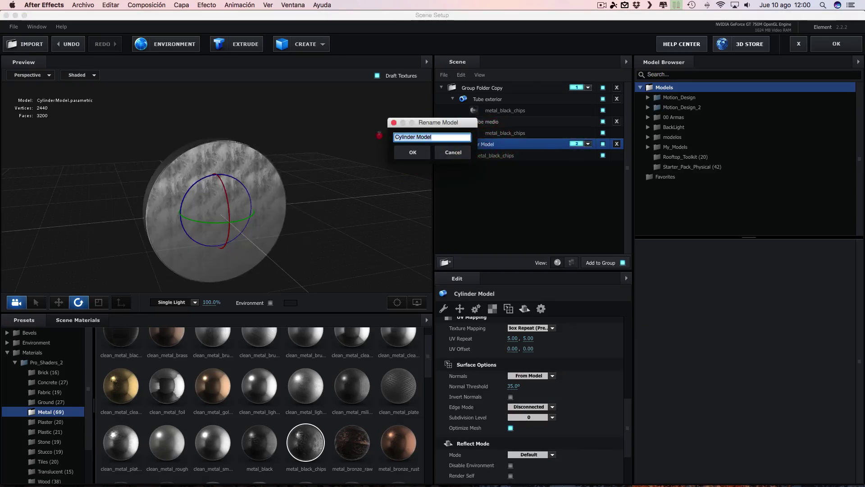
pyautogui.click(379, 135)
pyautogui.write('lo')
pyautogui.write('entro')
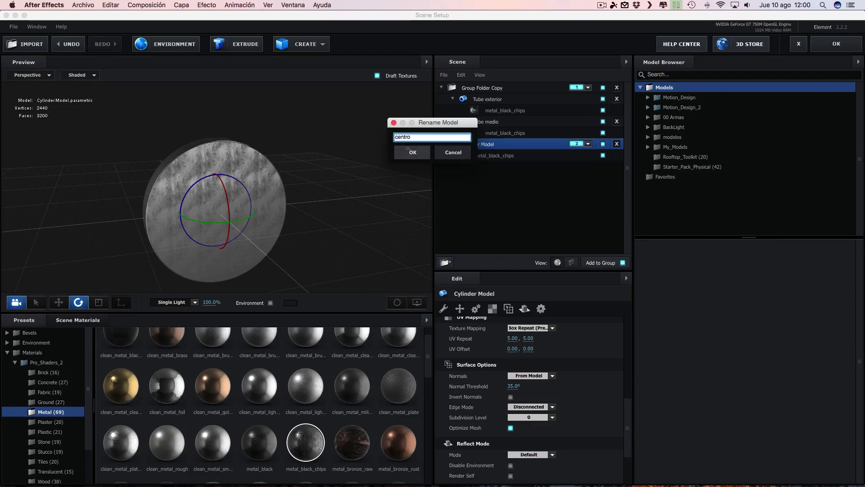
pyautogui.click(410, 151)
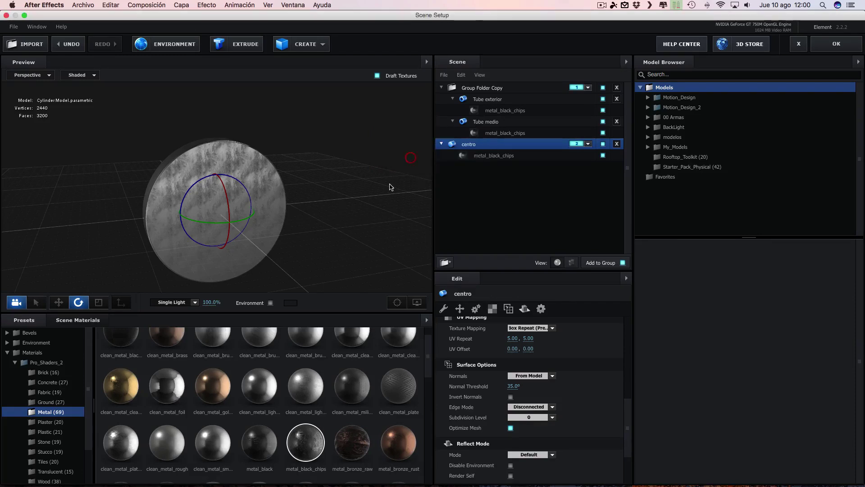
pyautogui.click(482, 100)
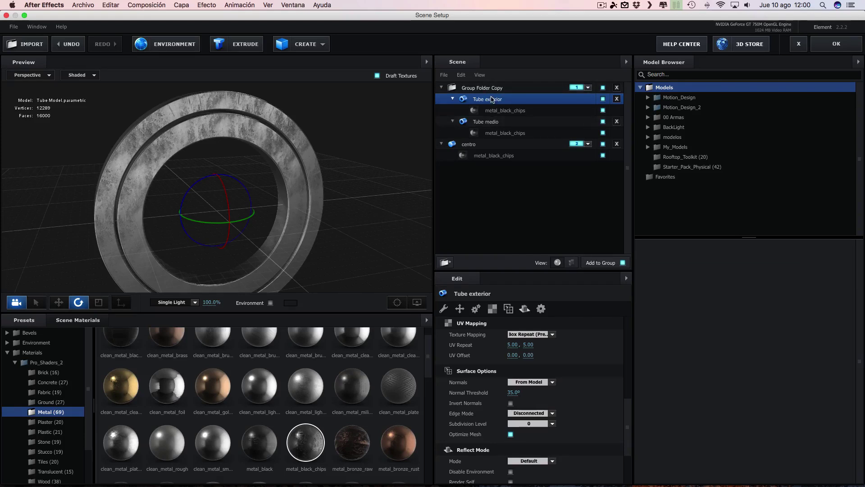
# Step: Set Tube exterior's auxiliary animation channel to Channel 1
pyautogui.click(474, 147)
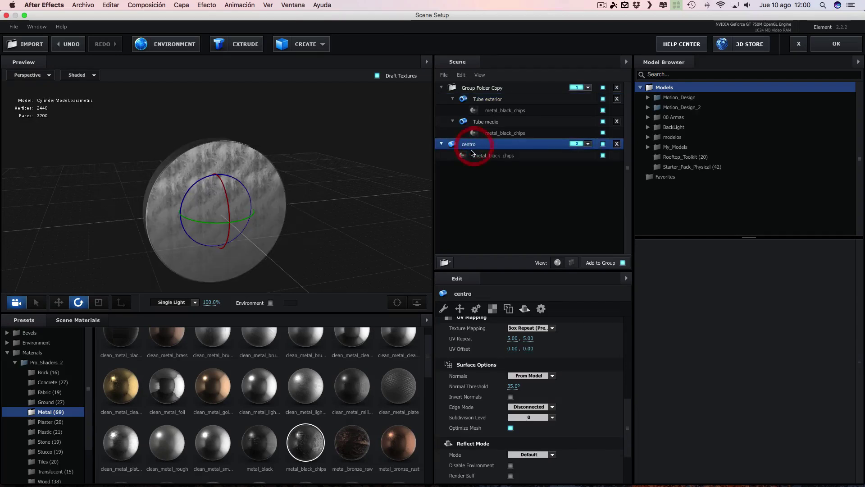
pyautogui.click(490, 100)
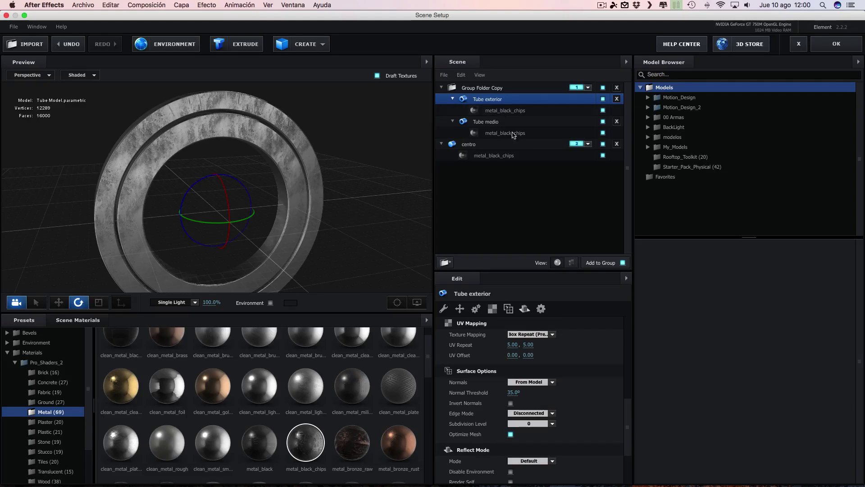
pyautogui.scroll(-4, 629, 412)
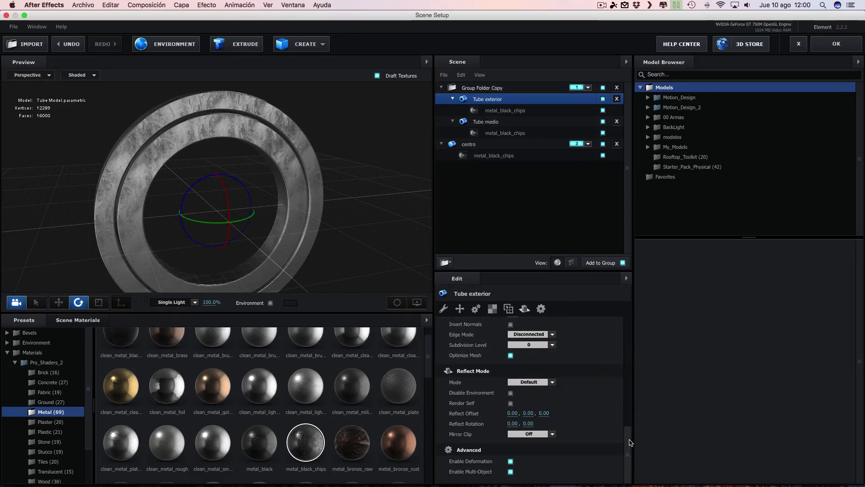
pyautogui.scroll(10, 633, 383)
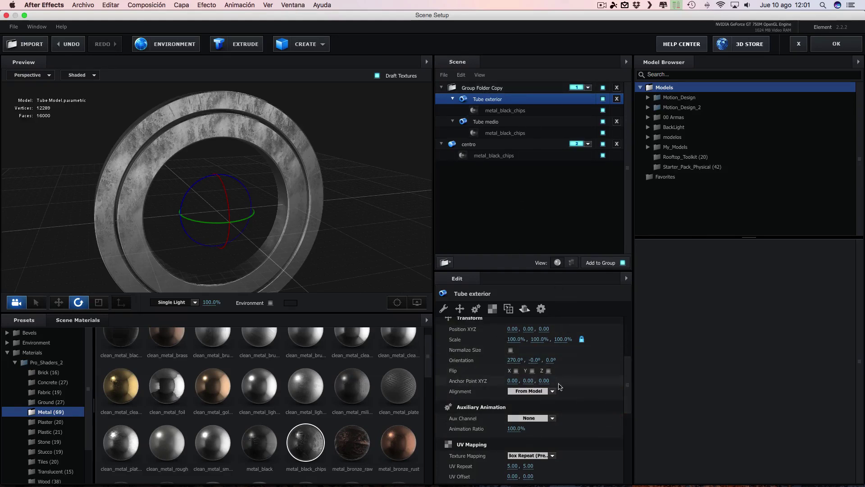
pyautogui.click(553, 417)
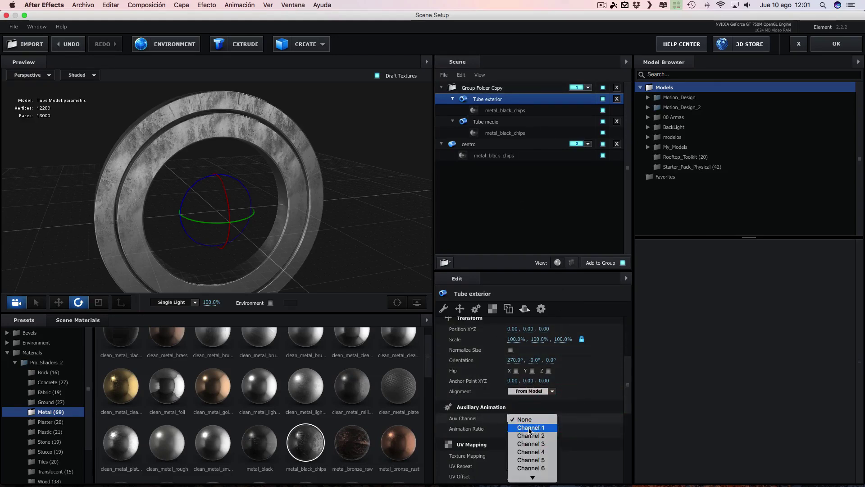
pyautogui.click(530, 428)
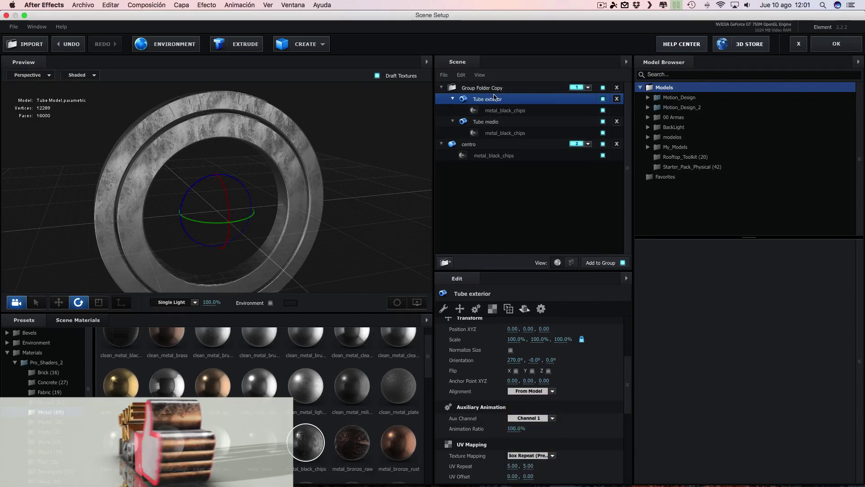
# Step: Put Tube medio and centro on Aux Channel 2 and apply the scene
pyautogui.click(503, 122)
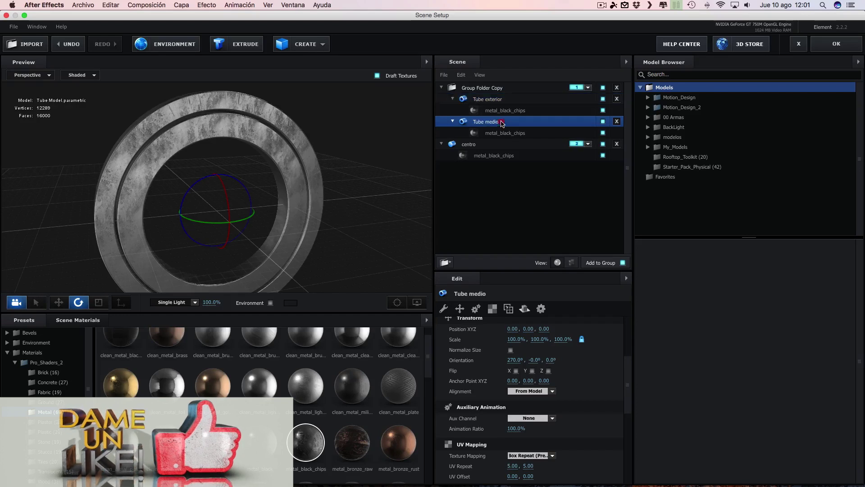
pyautogui.click(552, 418)
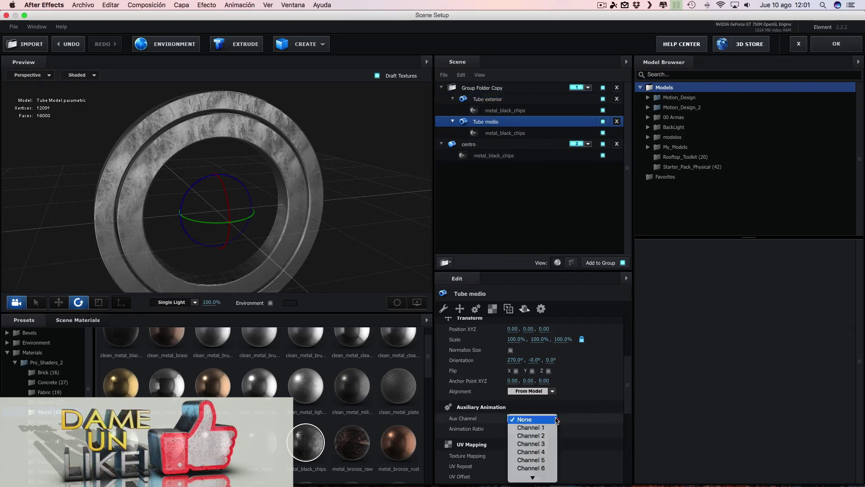
pyautogui.click(537, 436)
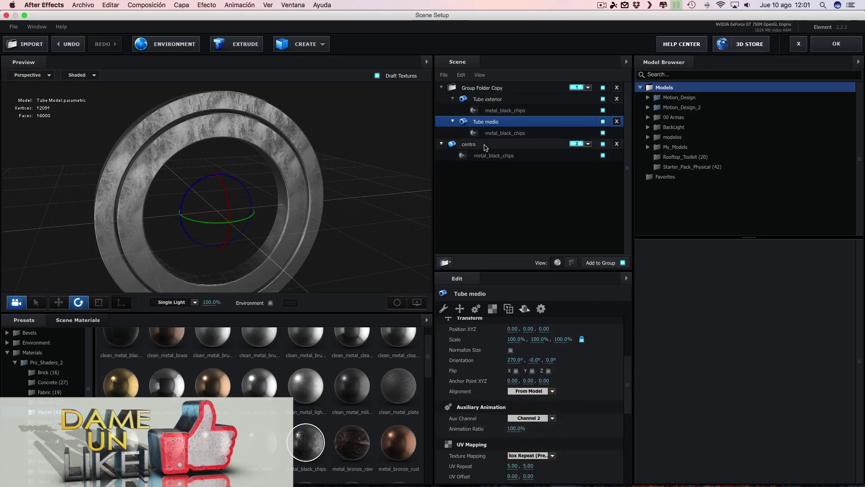
pyautogui.click(485, 145)
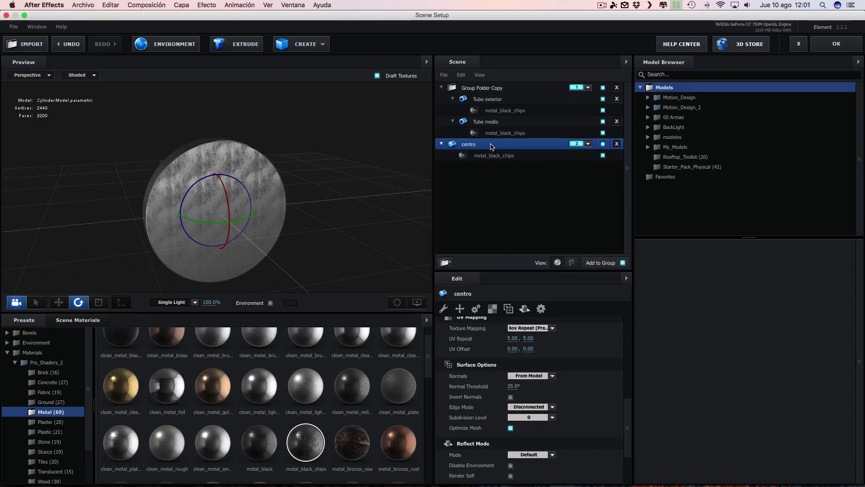
pyautogui.click(491, 146)
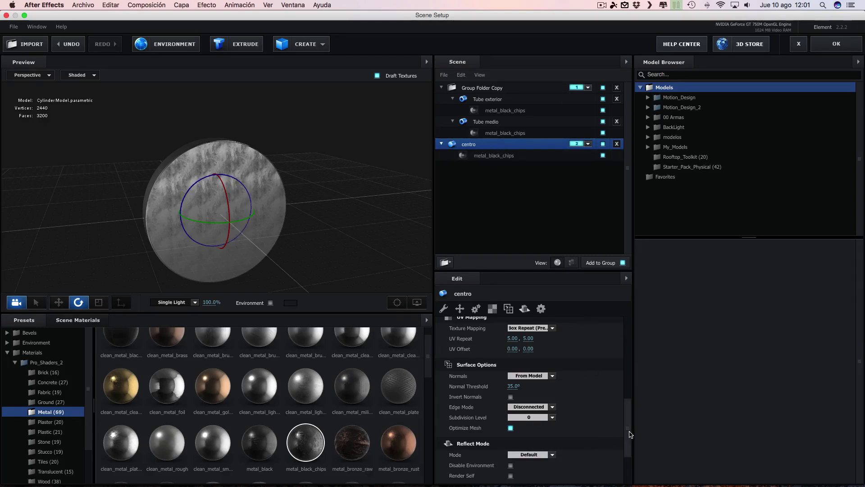
pyautogui.moveTo(630, 434); pyautogui.dragTo(629, 395)
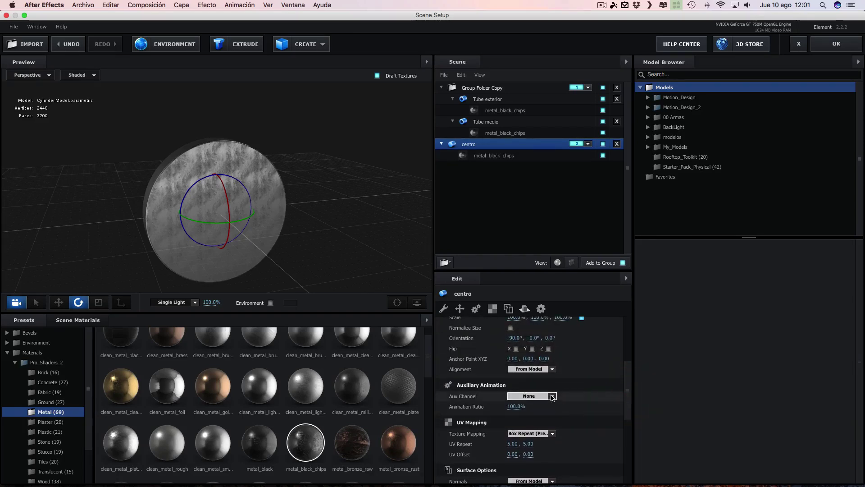
pyautogui.click(552, 397)
pyautogui.click(531, 412)
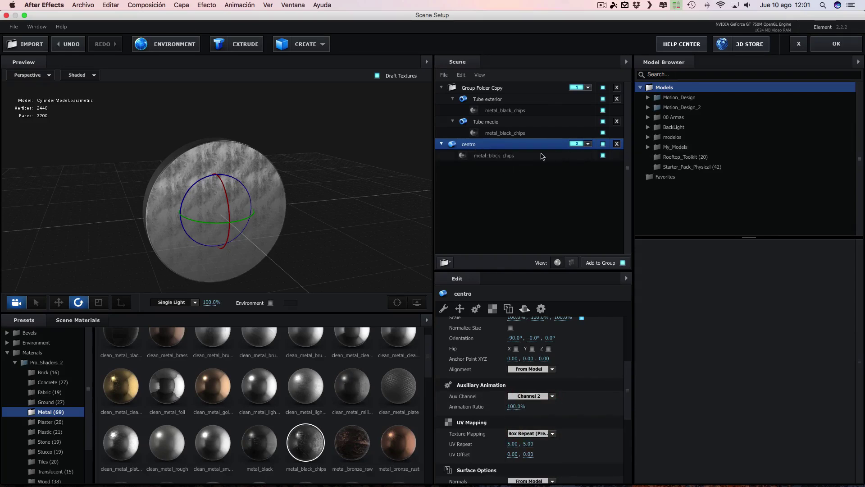
pyautogui.click(836, 44)
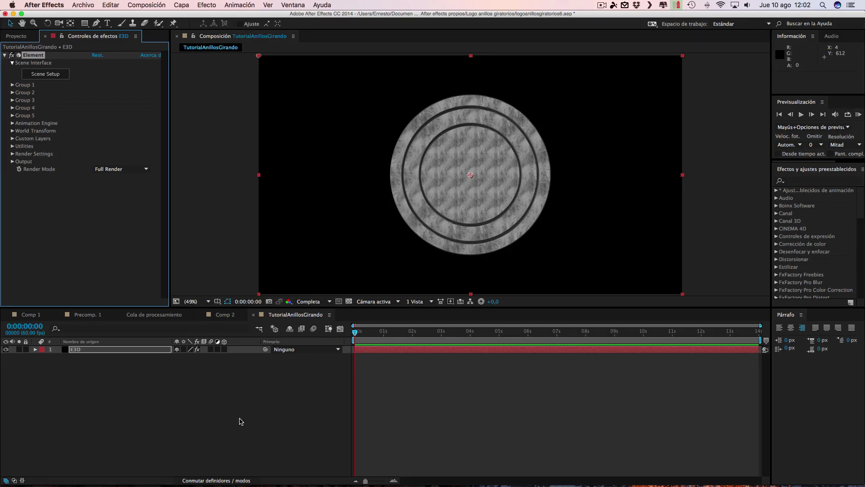
# Step: Create a solid named 'BG' via Capa > Nuevo > Sólido and place it below the E3D layer
pyautogui.click(188, 7)
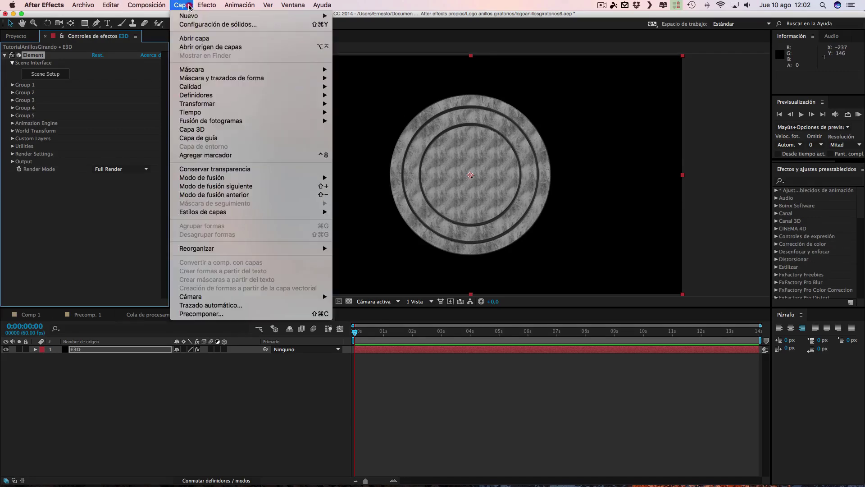
pyautogui.moveTo(189, 16)
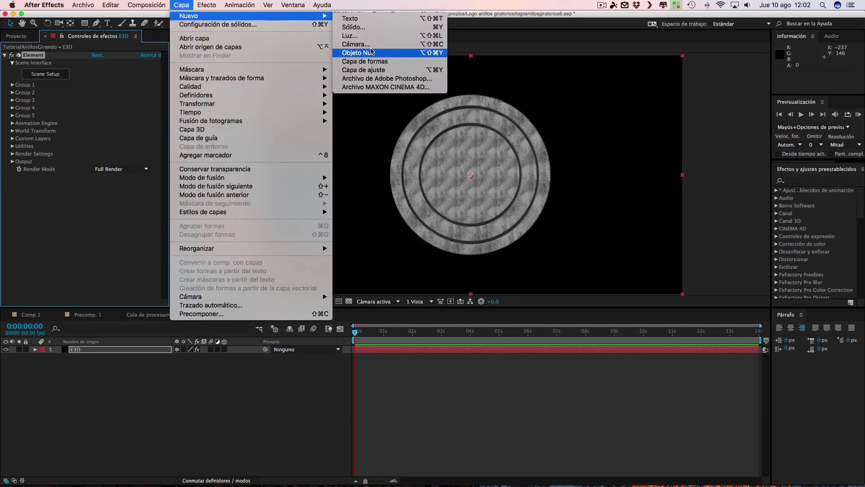
pyautogui.click(353, 27)
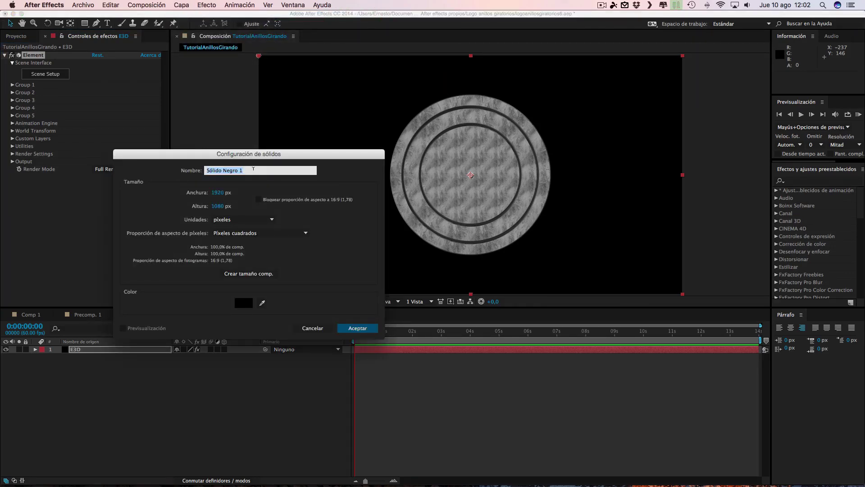
pyautogui.click(250, 170)
pyautogui.moveTo(250, 169); pyautogui.dragTo(173, 168)
pyautogui.write('BG')
pyautogui.click(357, 328)
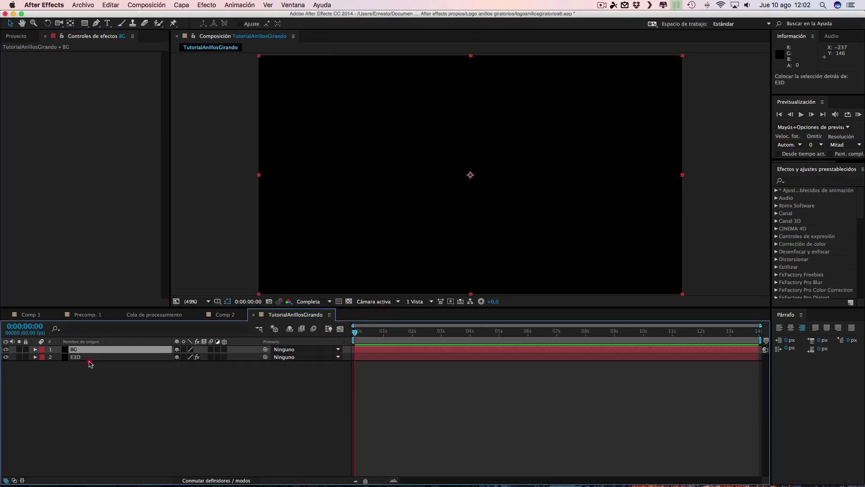
pyautogui.moveTo(83, 351); pyautogui.dragTo(88, 363)
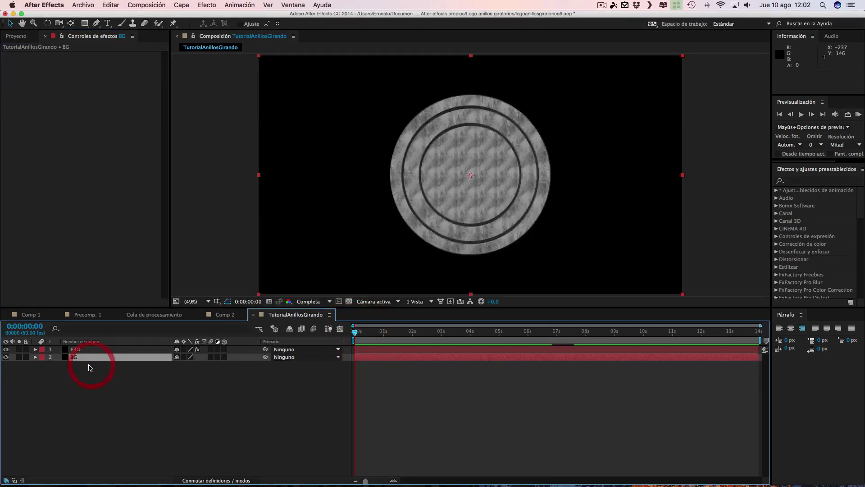
# Step: Apply a Radial Gradient Ramp to BG, centred and widened so it fades white to black outward
pyautogui.click(181, 5)
pyautogui.moveTo(206, 4)
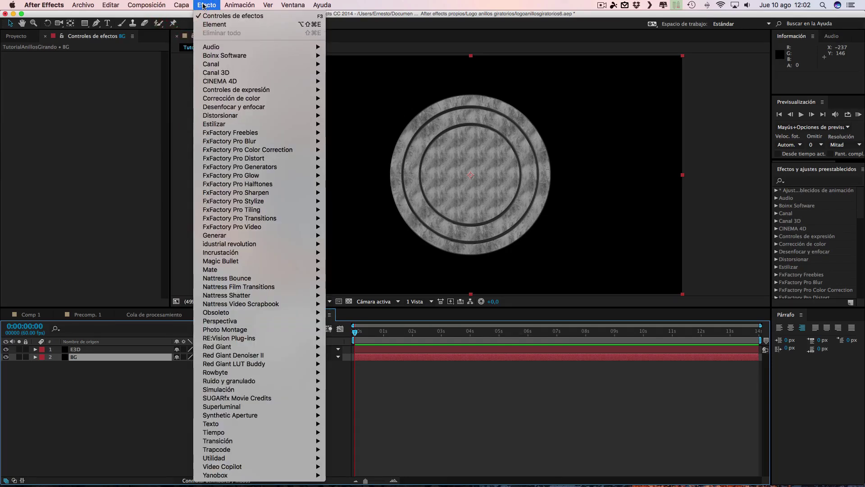
pyautogui.moveTo(238, 236)
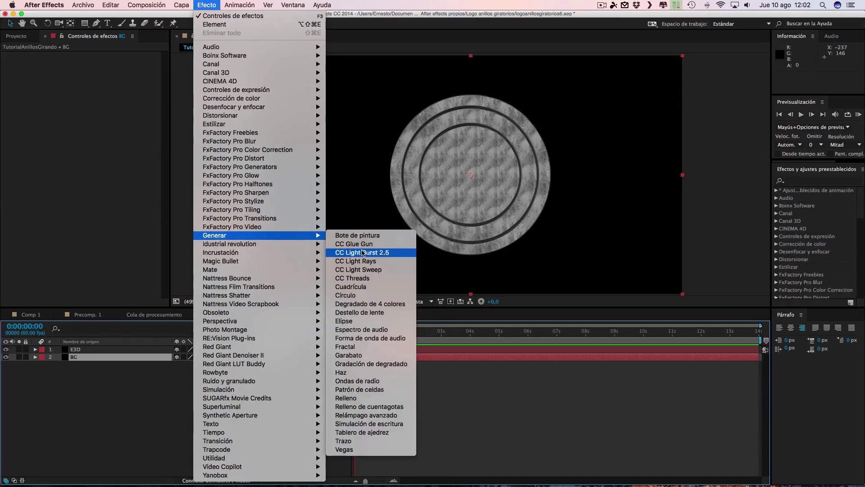
pyautogui.click(368, 363)
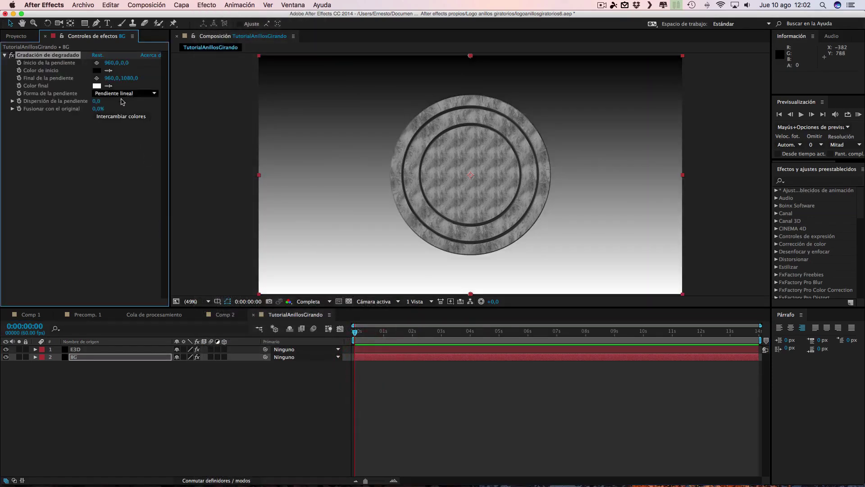
pyautogui.click(115, 95)
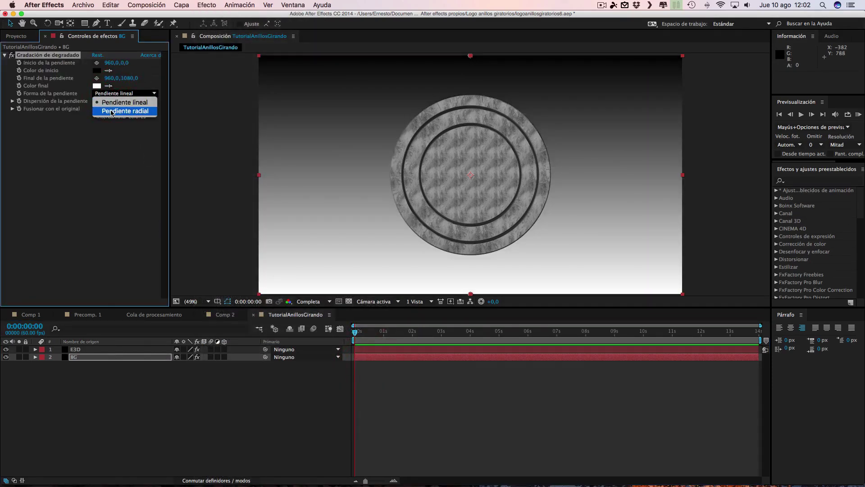
pyautogui.click(112, 111)
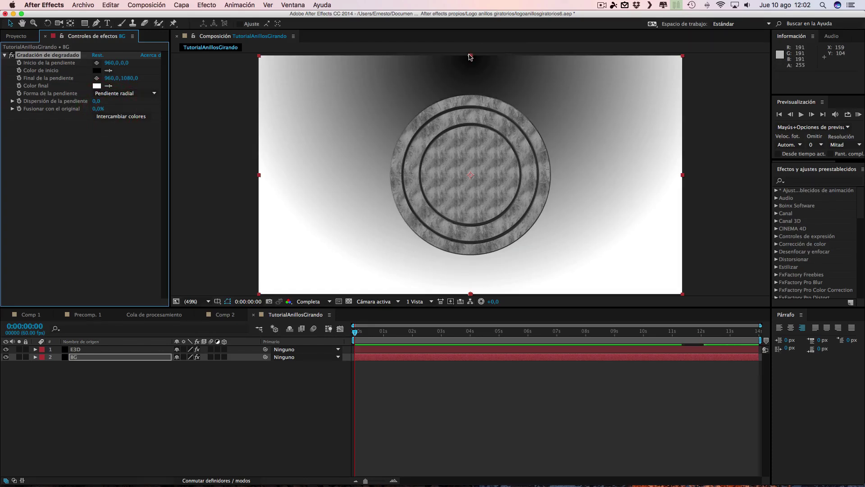
pyautogui.moveTo(470, 57); pyautogui.dragTo(470, 177)
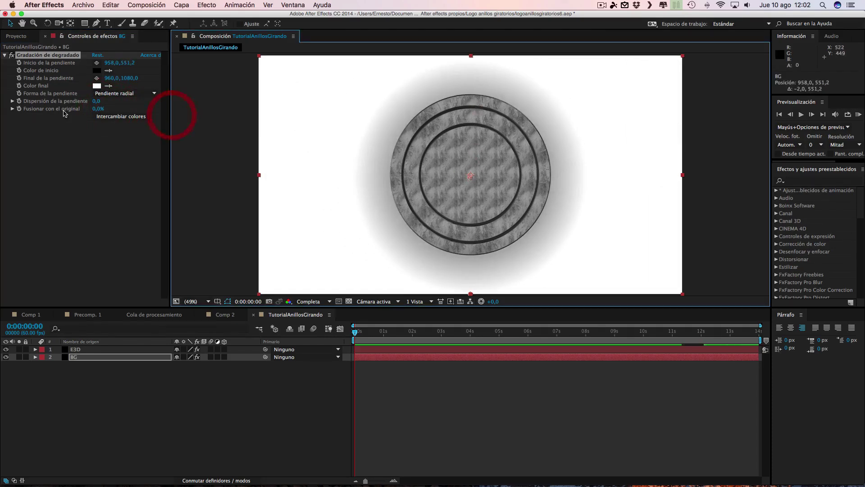
pyautogui.click(108, 116)
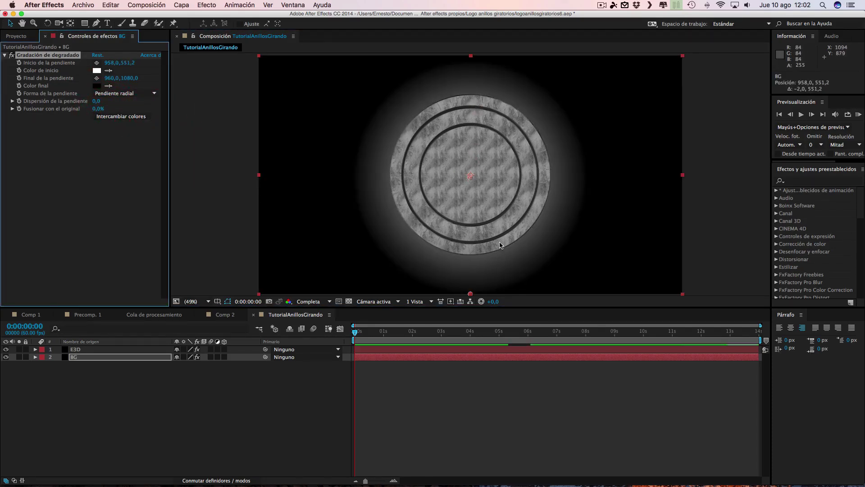
pyautogui.moveTo(471, 296)
pyautogui.mouseDown()
pyautogui.moveTo(522, 372)
pyautogui.moveTo(576, 413)
pyautogui.mouseUp()
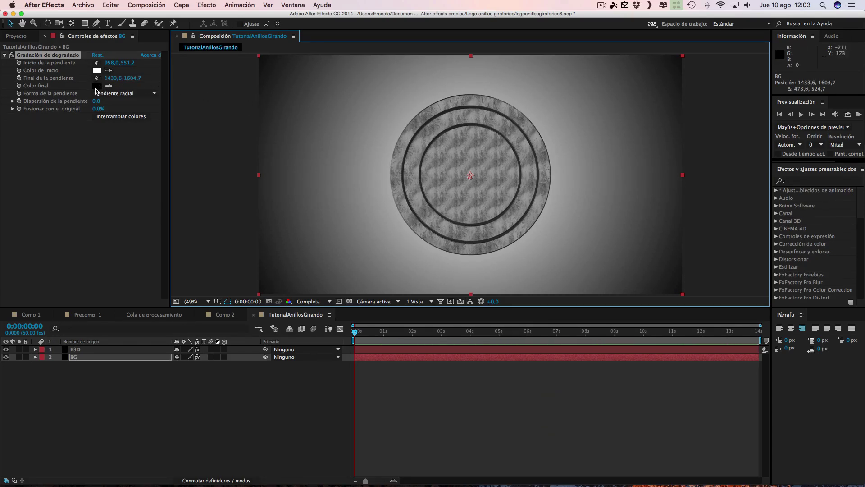
# Step: Change the BG gradient's start colour from white to pale cyan 89E9F7
pyautogui.click(96, 70)
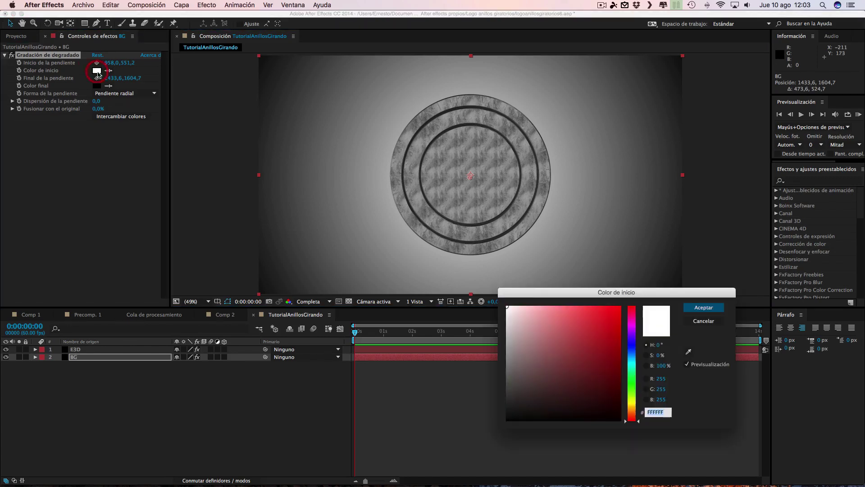
pyautogui.click(634, 362)
pyautogui.click(607, 313)
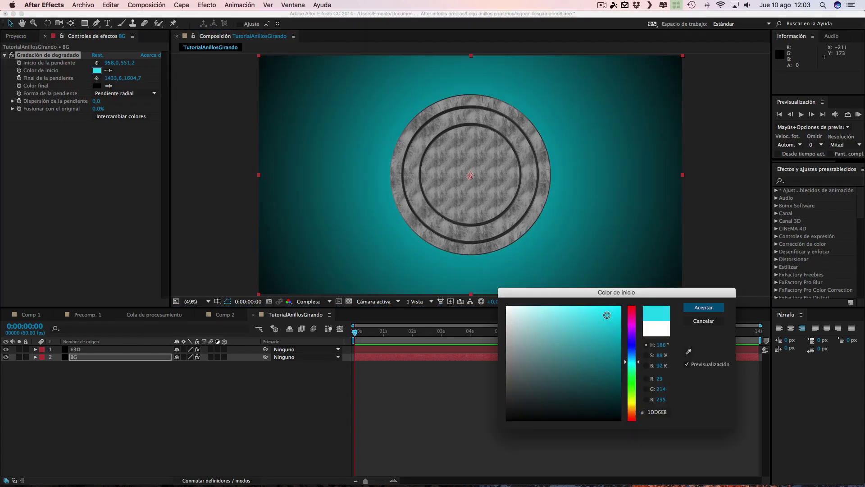
pyautogui.moveTo(607, 313); pyautogui.dragTo(573, 311)
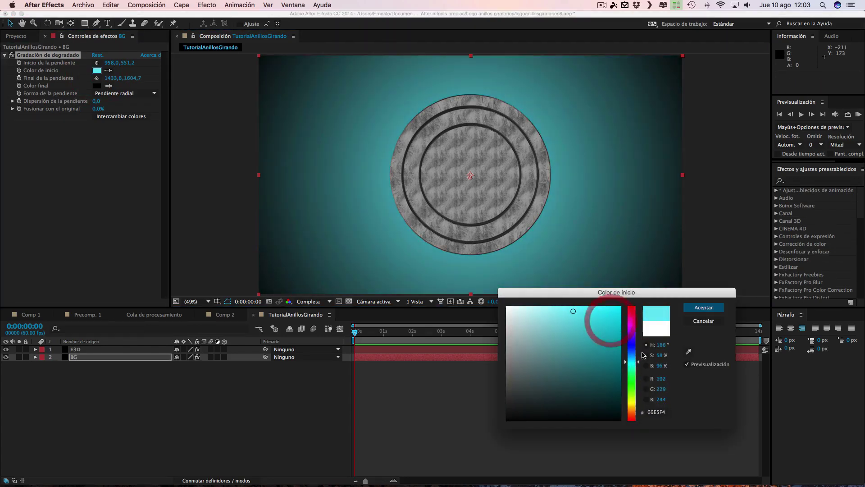
pyautogui.click(635, 363)
pyautogui.moveTo(637, 367); pyautogui.dragTo(636, 362)
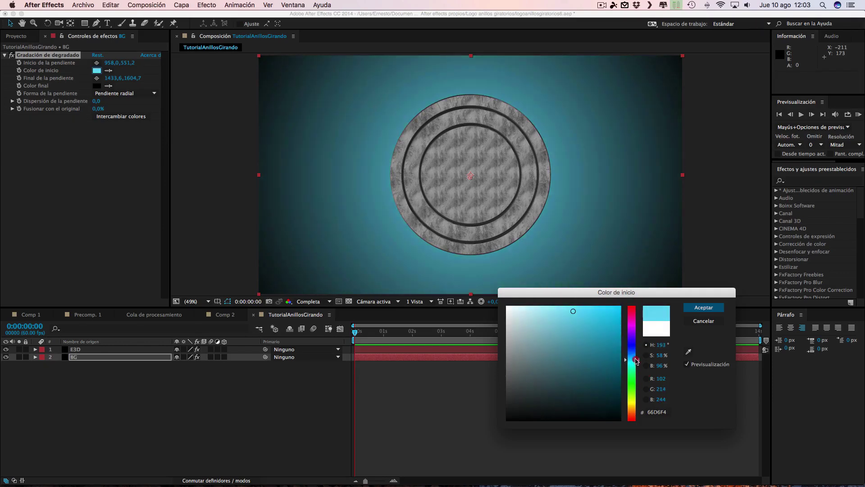
pyautogui.click(559, 310)
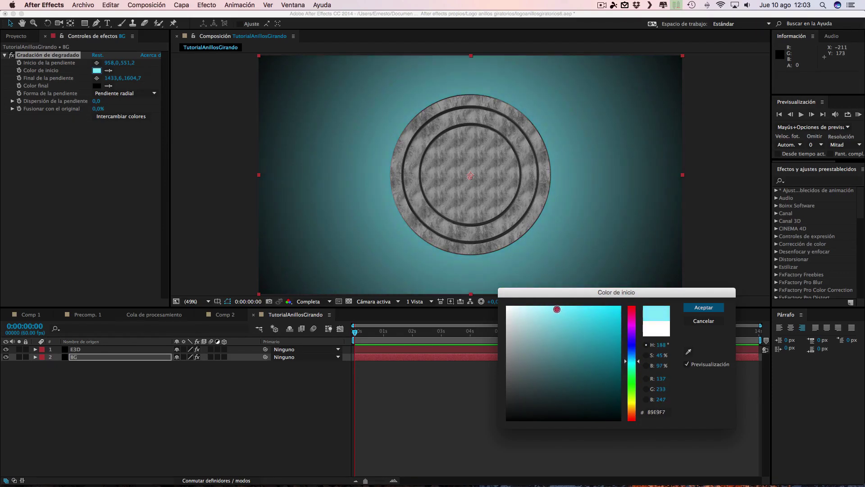
pyautogui.click(703, 307)
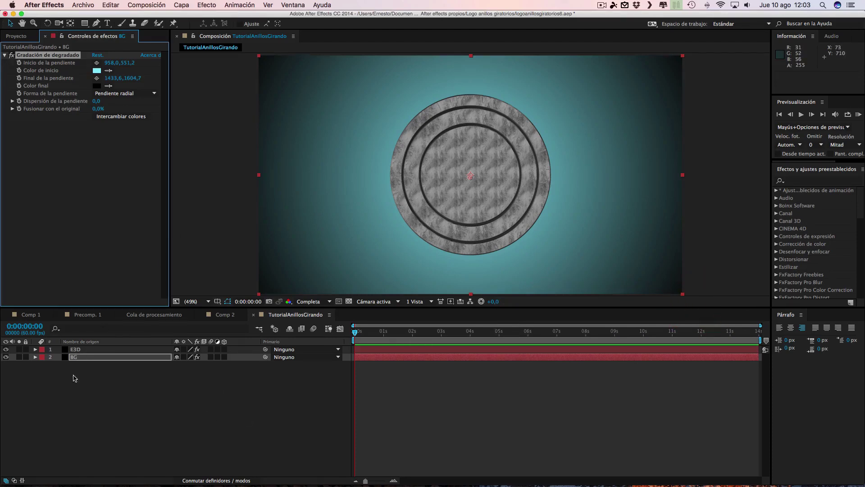
# Step: Select the E3D layer and bring up the Layer > New menu
pyautogui.click(75, 349)
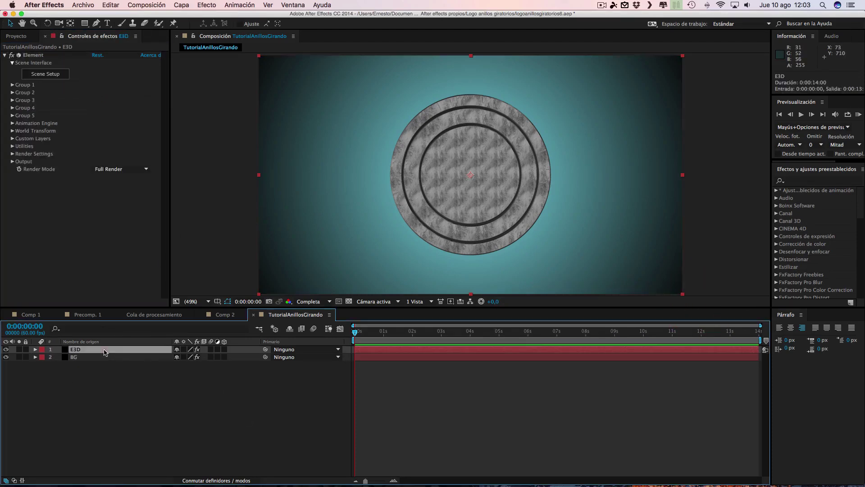
pyautogui.click(186, 5)
pyautogui.moveTo(194, 16)
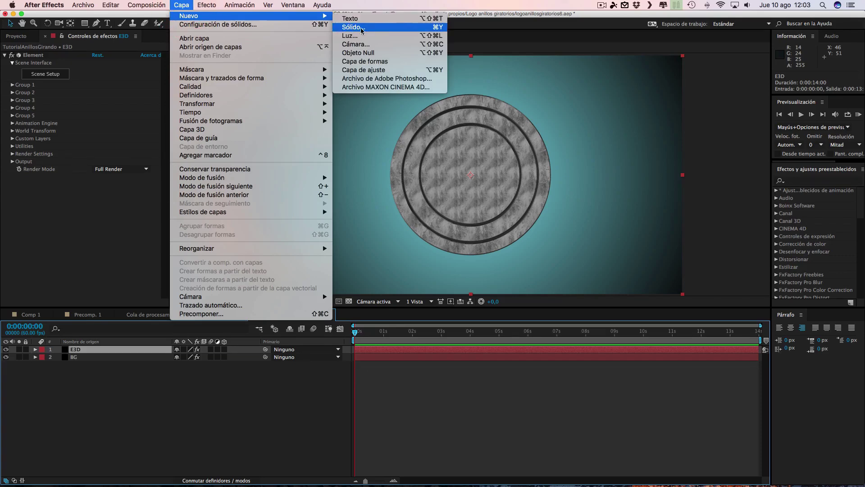
# Step: Create a shadow-casting point light with shadow darkness at 100%
pyautogui.click(352, 38)
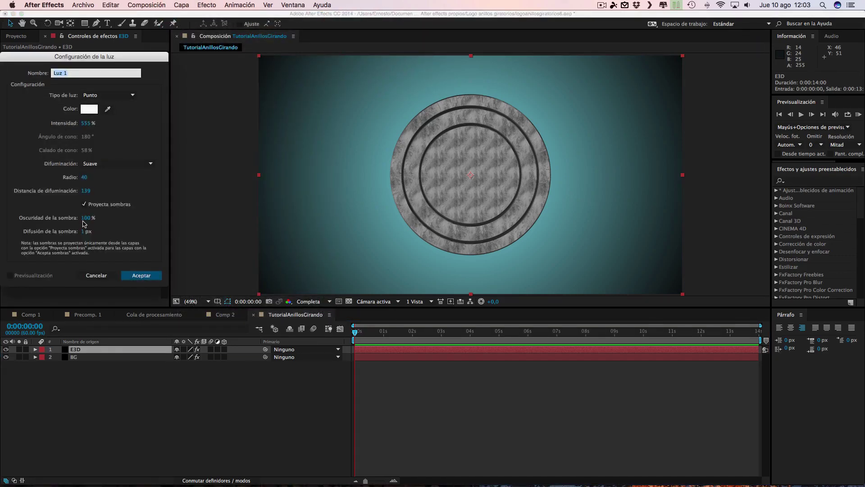
pyautogui.moveTo(85, 218); pyautogui.dragTo(89, 220)
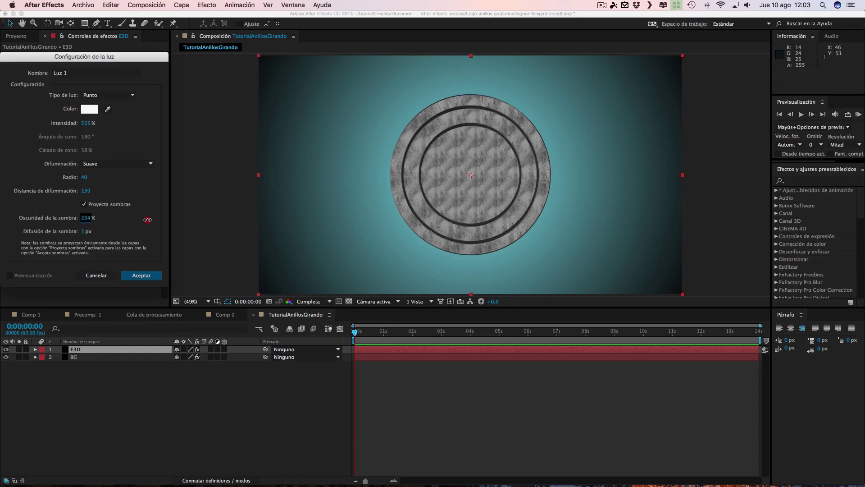
pyautogui.click(87, 218)
pyautogui.click(141, 228)
# Step: Add the light Luz 1 and move it upper-right to 1458.5, 292.6, -666.7
pyautogui.click(141, 275)
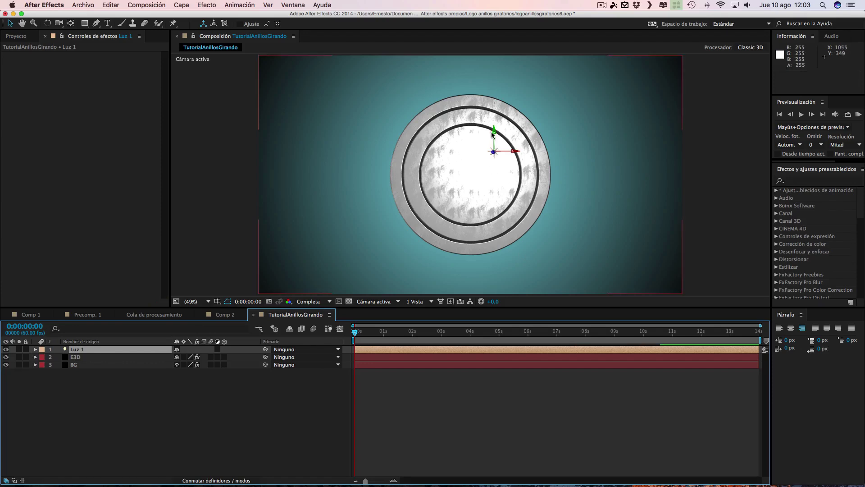
pyautogui.moveTo(493, 130)
pyautogui.mouseDown()
pyautogui.moveTo(494, 83)
pyautogui.moveTo(568, 104)
pyautogui.moveTo(643, 103)
pyautogui.moveTo(606, 105)
pyautogui.mouseUp()
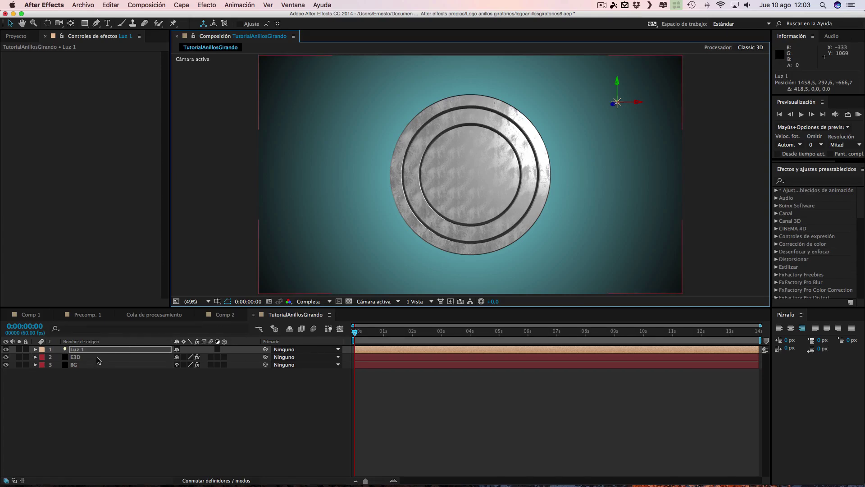
pyautogui.click(99, 359)
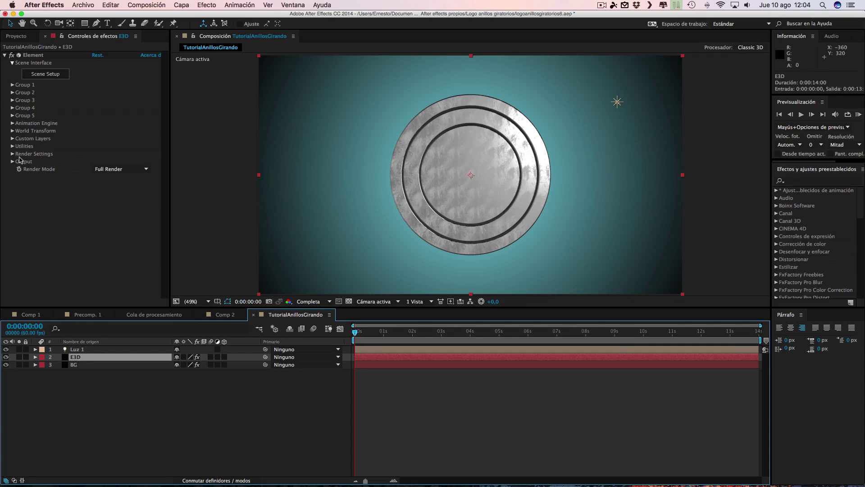
# Step: Enable ambient occlusion in E3D's Render Settings with SSAO intensity 10
pyautogui.click(12, 154)
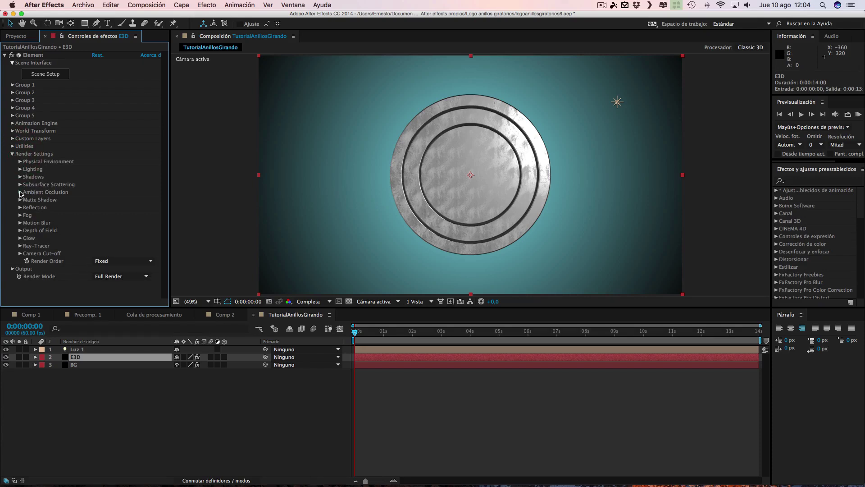
pyautogui.click(20, 192)
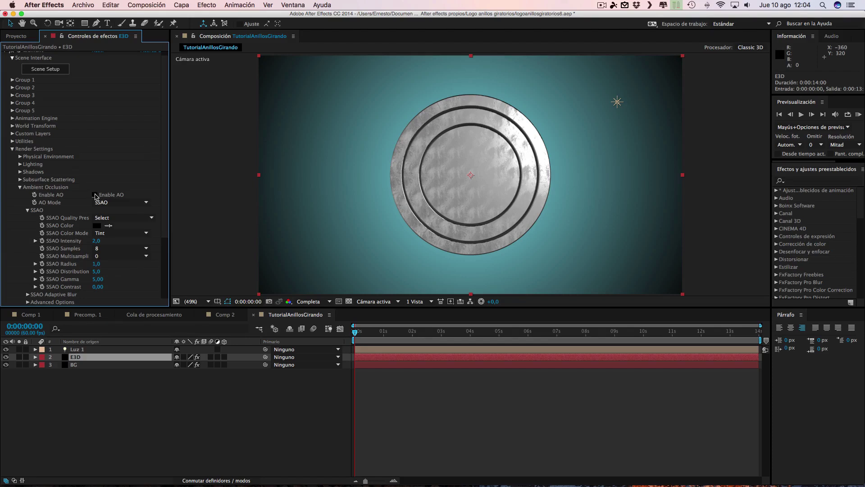
pyautogui.click(95, 195)
pyautogui.click(96, 240)
pyautogui.write('10')
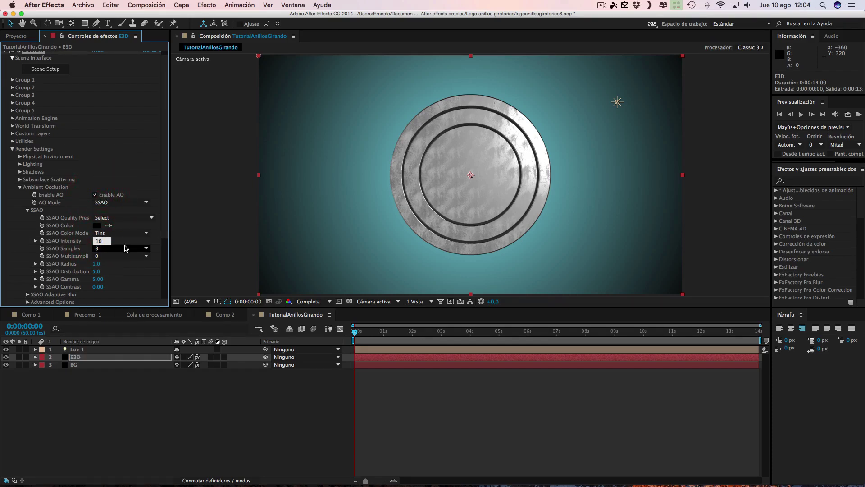
pyautogui.click(125, 248)
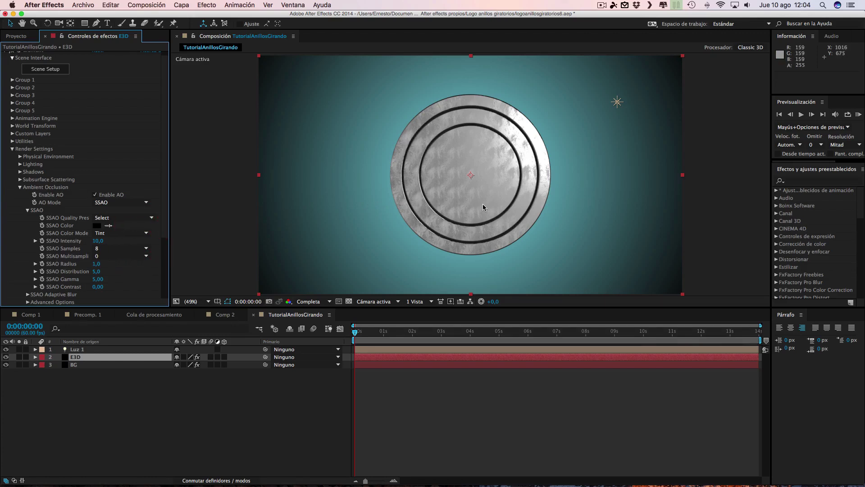
# Step: Toggle ambient occlusion off and on to compare shading, keeping SSAO mode
pyautogui.click(95, 194)
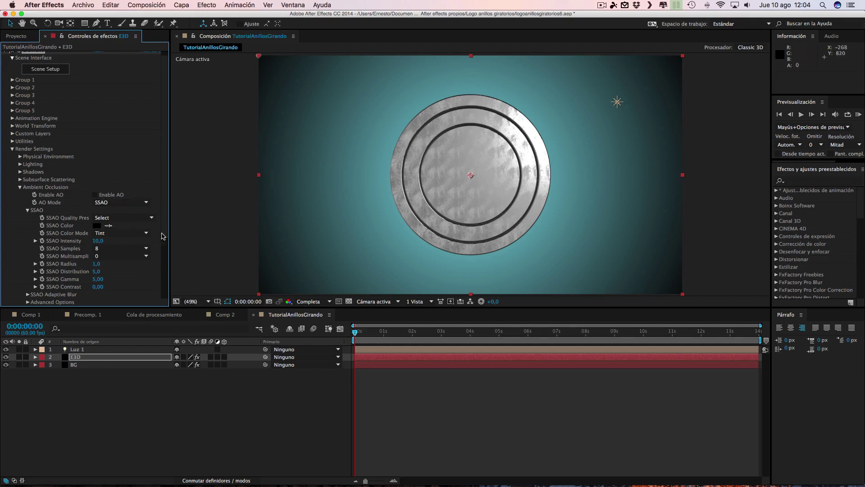
pyautogui.click(95, 195)
pyautogui.click(95, 196)
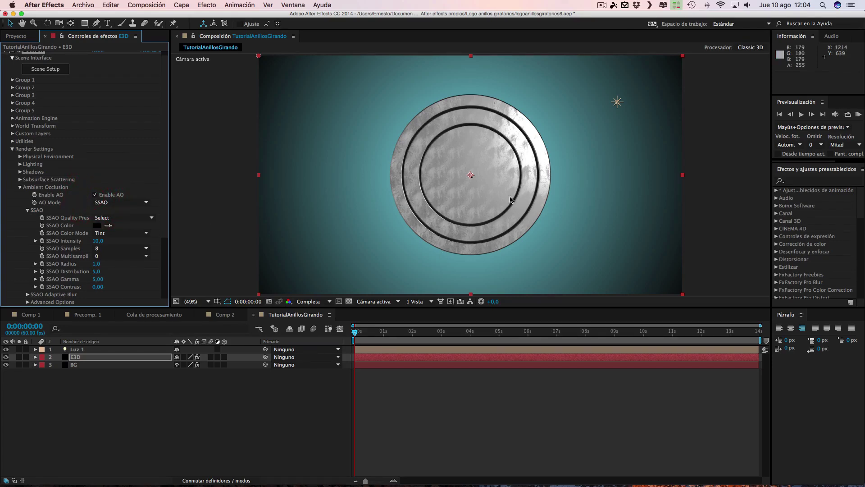
pyautogui.click(94, 203)
pyautogui.click(198, 216)
pyautogui.scroll(1, 90, 195)
# Step: In Element 3D Scene Setup, add a plane primitive scaled to 10000%
pyautogui.click(42, 74)
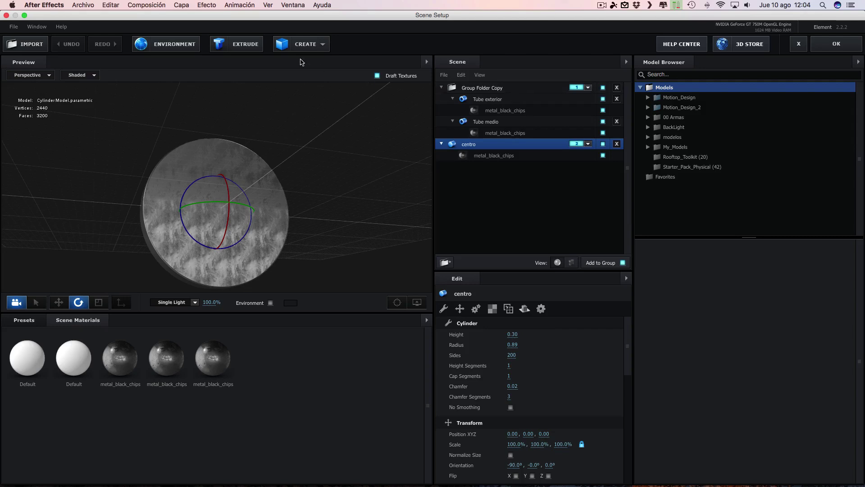
pyautogui.click(478, 88)
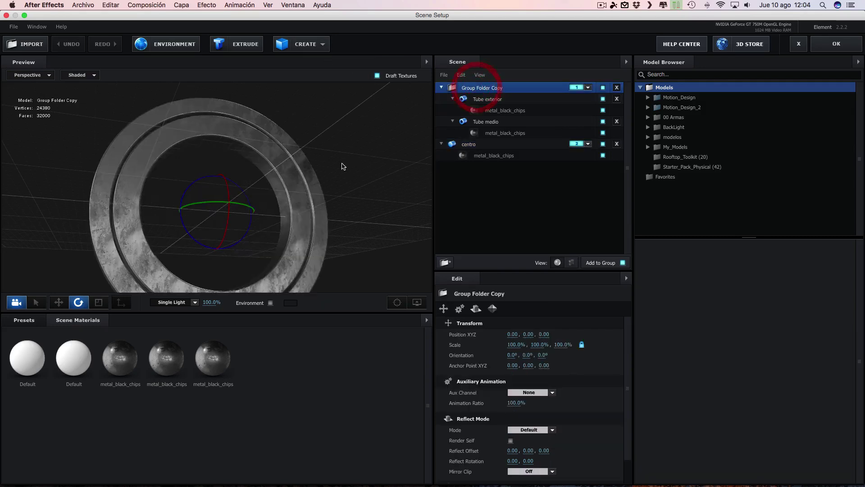
pyautogui.scroll(-5, 353, 192)
pyautogui.scroll(3, 353, 193)
pyautogui.moveTo(353, 193); pyautogui.dragTo(344, 197)
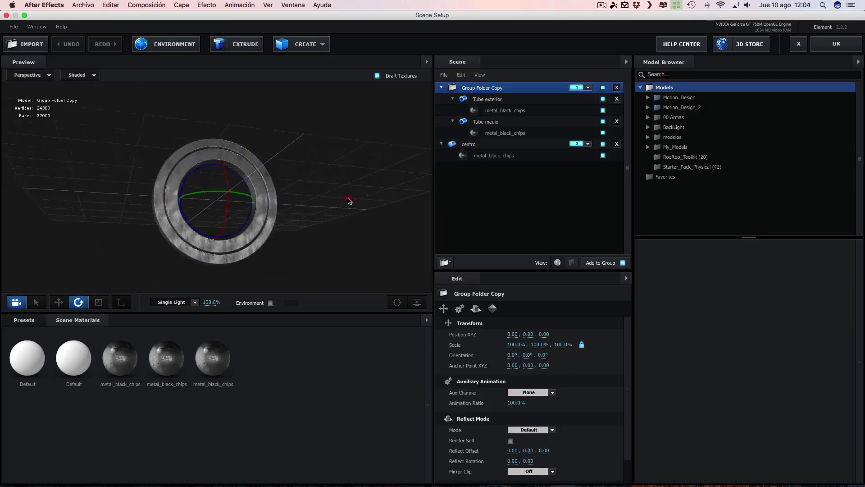
pyautogui.click(316, 45)
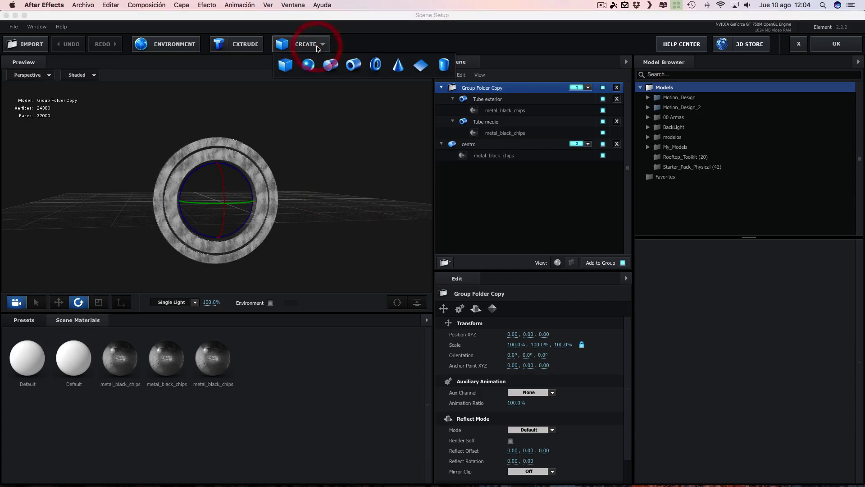
pyautogui.click(421, 66)
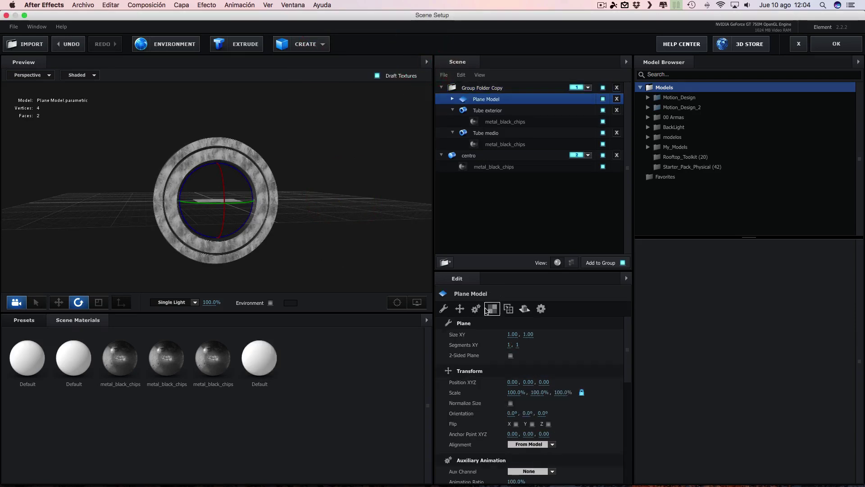
pyautogui.click(459, 308)
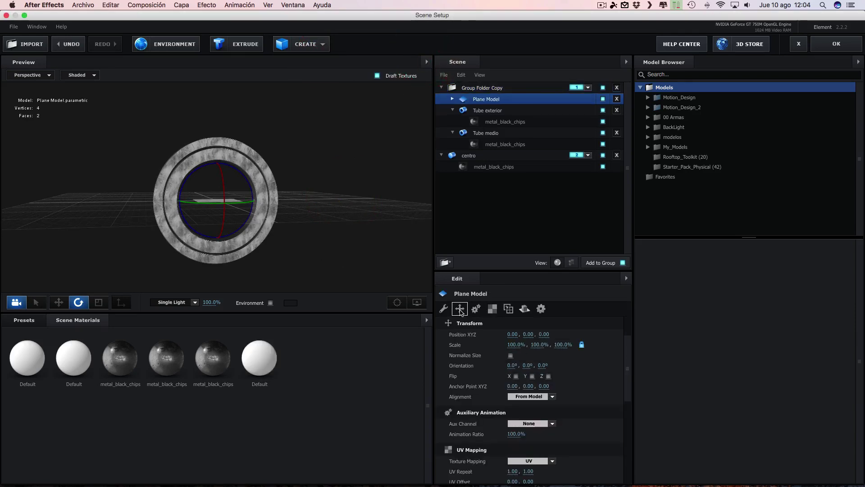
pyautogui.click(512, 344)
pyautogui.write('100')
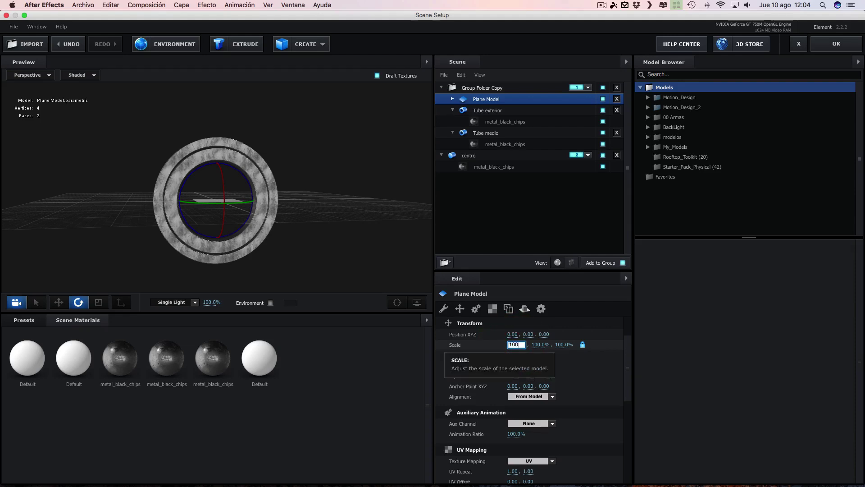
pyautogui.write('0')
pyautogui.press('Return')
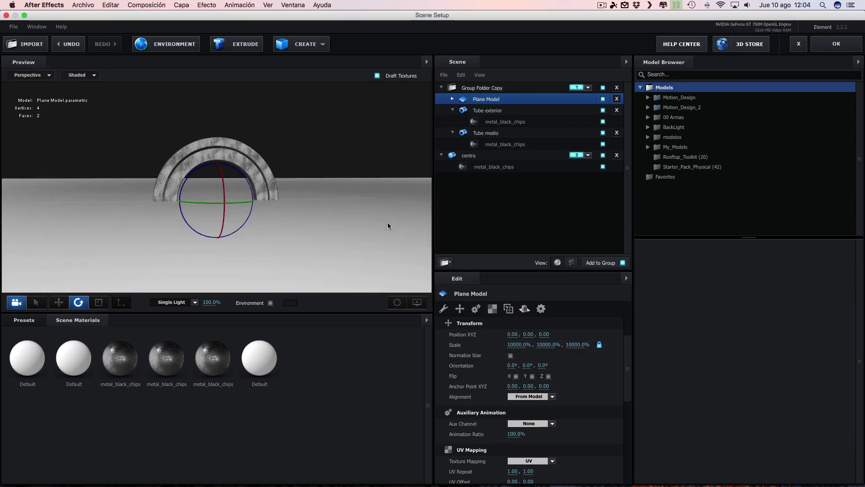
# Step: Lower the plane beneath the rings to Y -1.48 as a floor
pyautogui.click(59, 302)
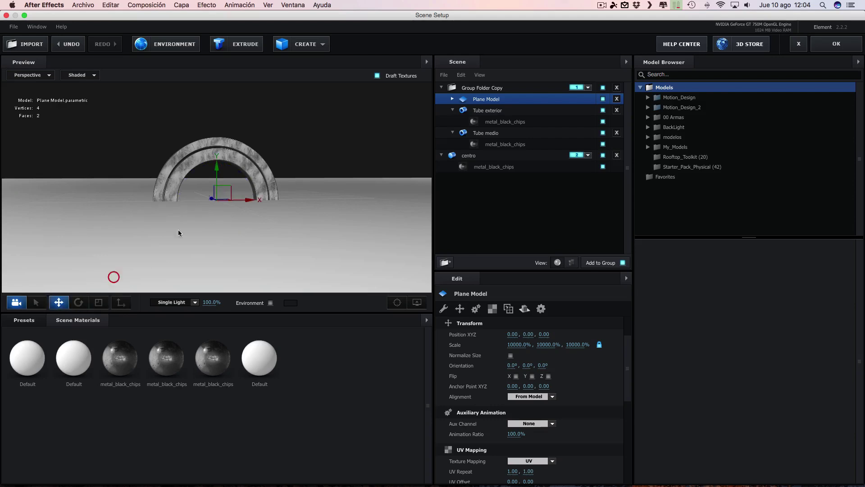
pyautogui.moveTo(217, 166); pyautogui.dragTo(215, 230)
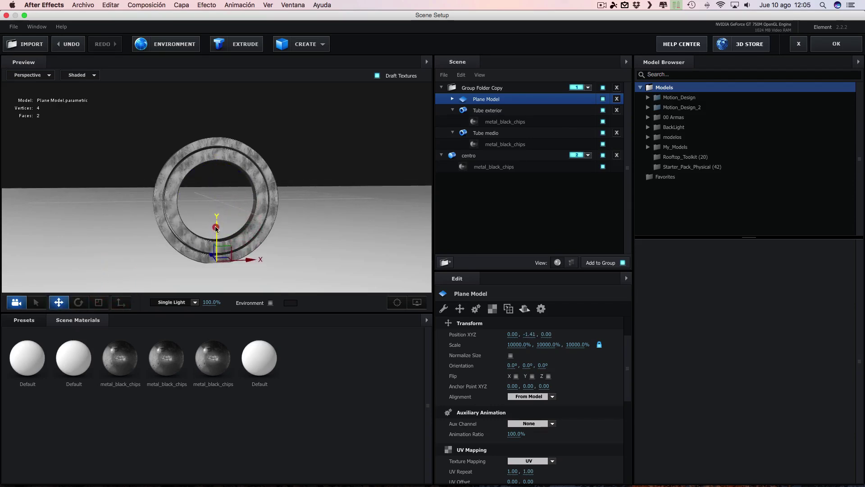
pyautogui.moveTo(278, 217); pyautogui.dragTo(329, 235)
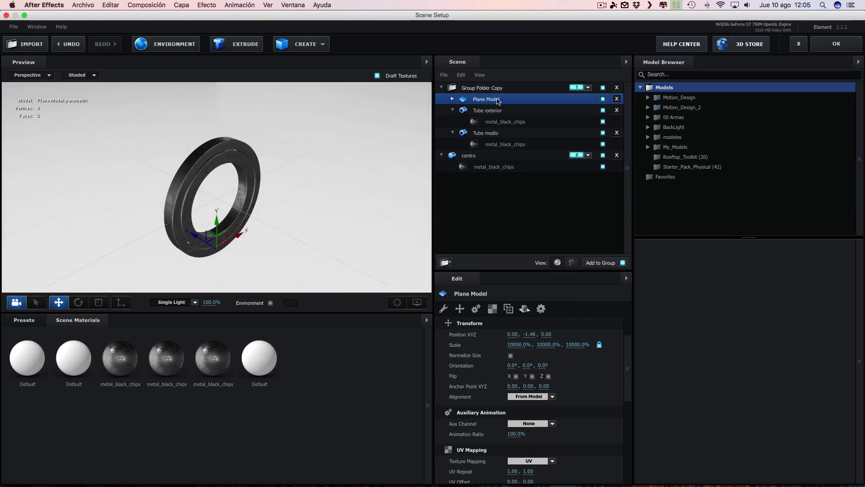
# Step: Drag Plane Model out of Group Folder Copy to sit below centro
pyautogui.moveTo(494, 100); pyautogui.dragTo(488, 103)
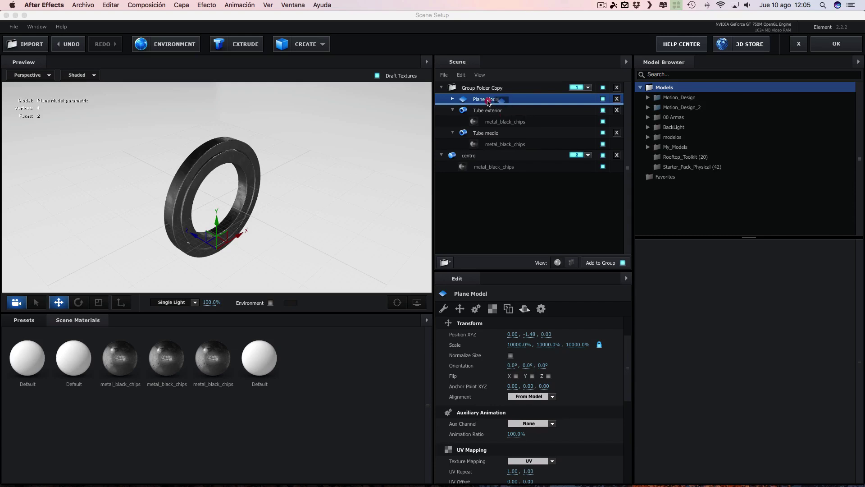
pyautogui.moveTo(488, 103); pyautogui.dragTo(554, 229)
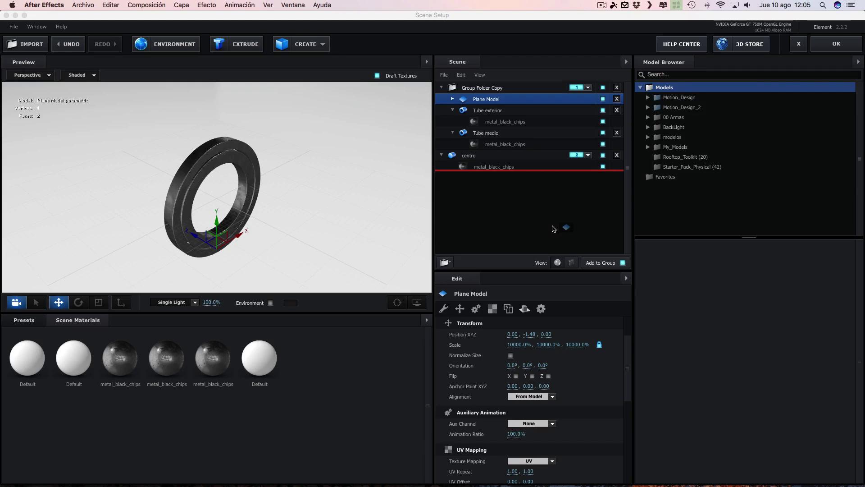
pyautogui.moveTo(553, 229); pyautogui.dragTo(553, 229)
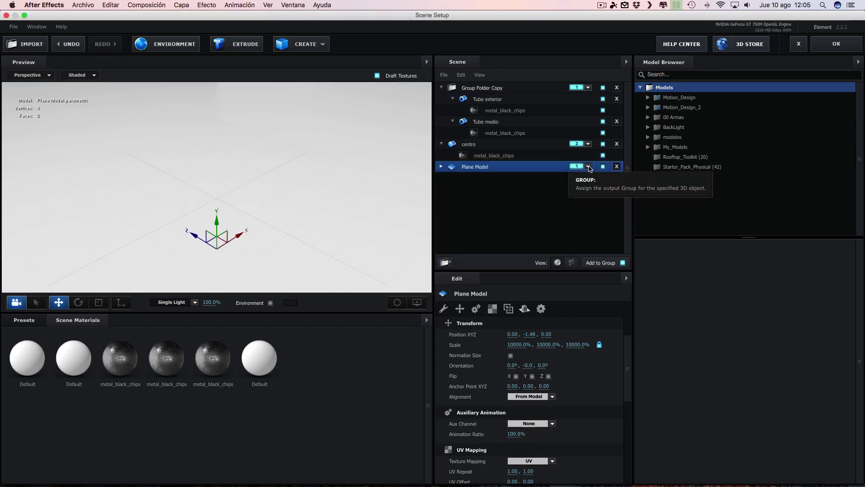
# Step: Assign Plane Model to group 3 with Reflect Mode set to Mirror Surface
pyautogui.click(587, 166)
pyautogui.click(606, 179)
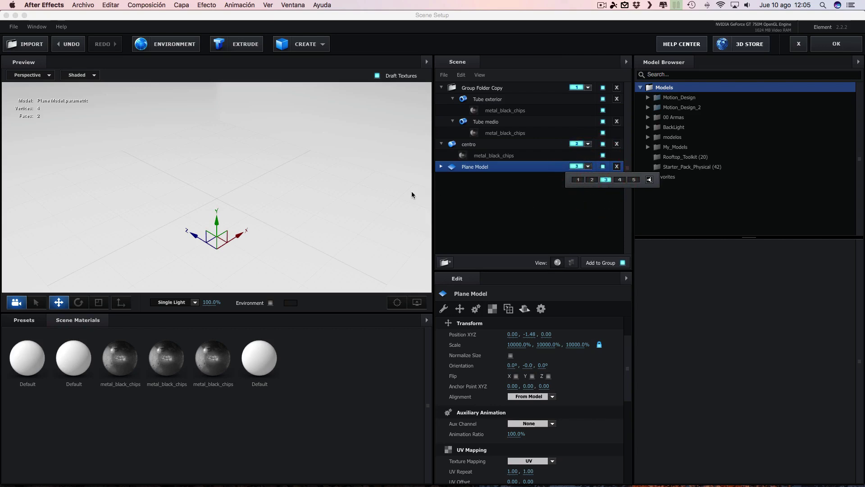
pyautogui.click(398, 193)
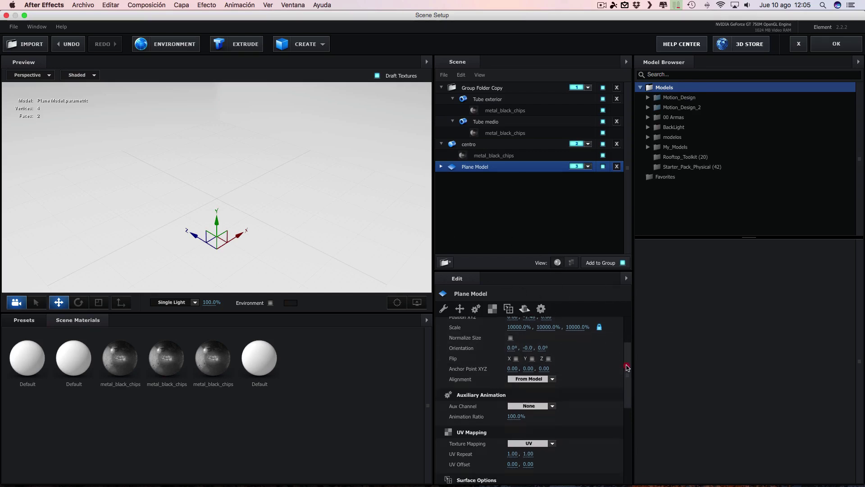
pyautogui.moveTo(628, 360)
pyautogui.mouseDown()
pyautogui.moveTo(623, 433)
pyautogui.moveTo(570, 421)
pyautogui.mouseUp()
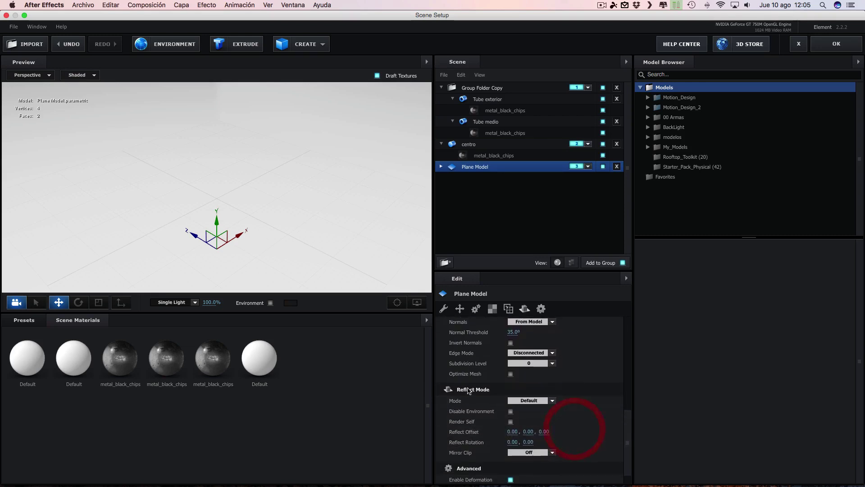
pyautogui.click(554, 400)
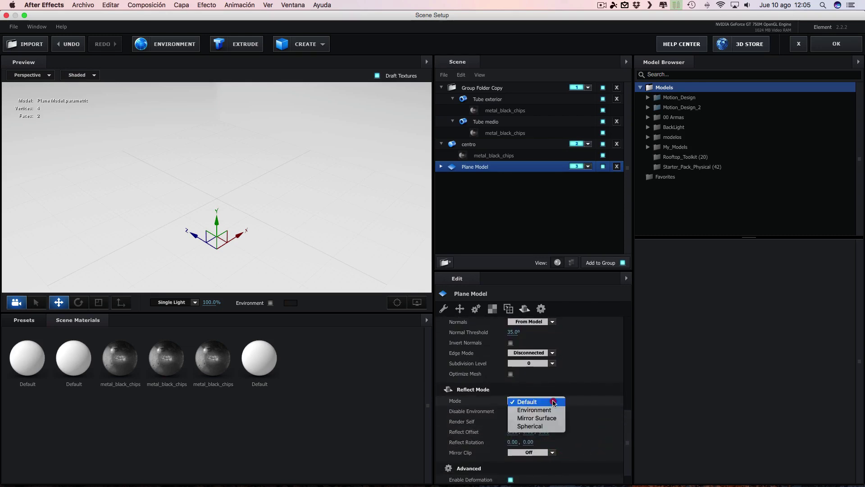
pyautogui.click(533, 418)
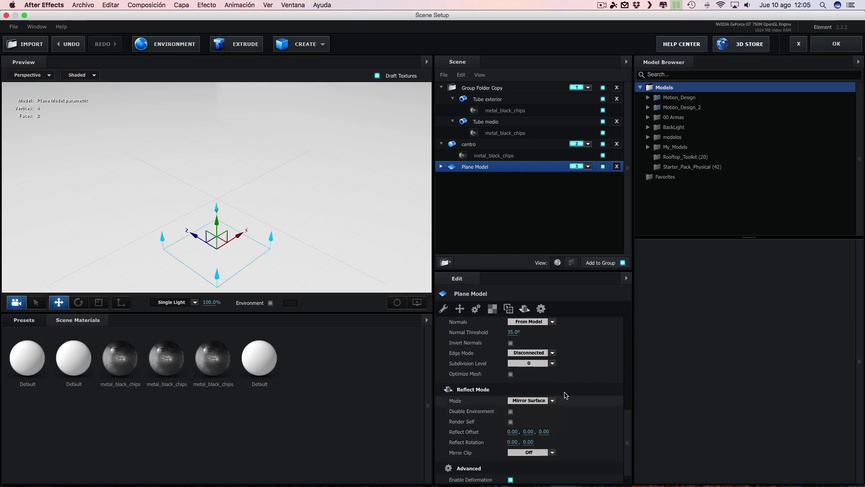
# Step: Give the plane's Default material 62% reflectivity with Matte Shadow and Matte Reflection enabled
pyautogui.click(441, 166)
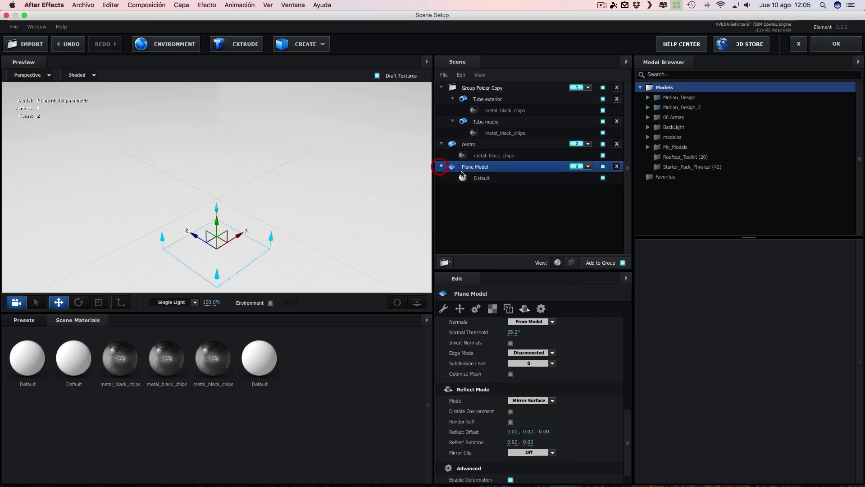
pyautogui.click(481, 178)
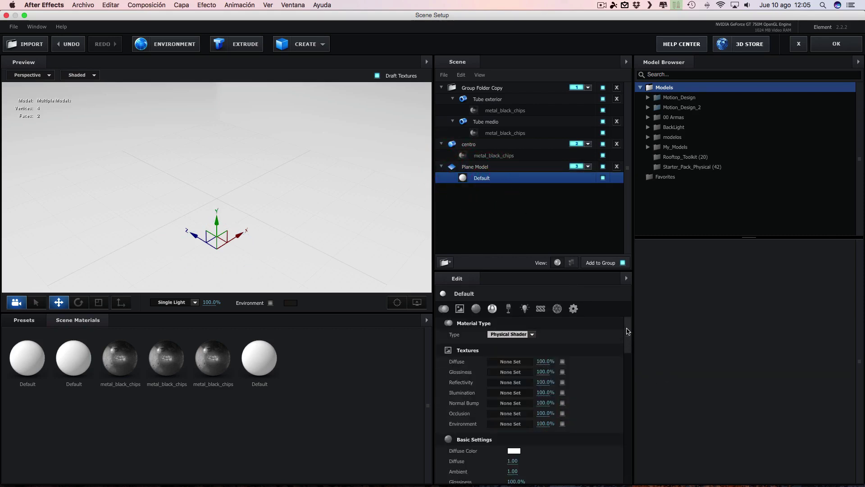
pyautogui.moveTo(628, 331); pyautogui.dragTo(627, 374)
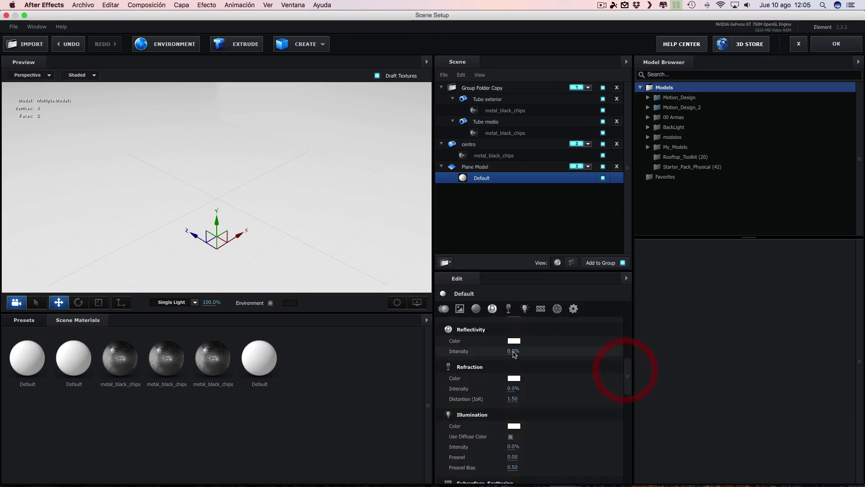
pyautogui.moveTo(514, 354); pyautogui.dragTo(540, 353)
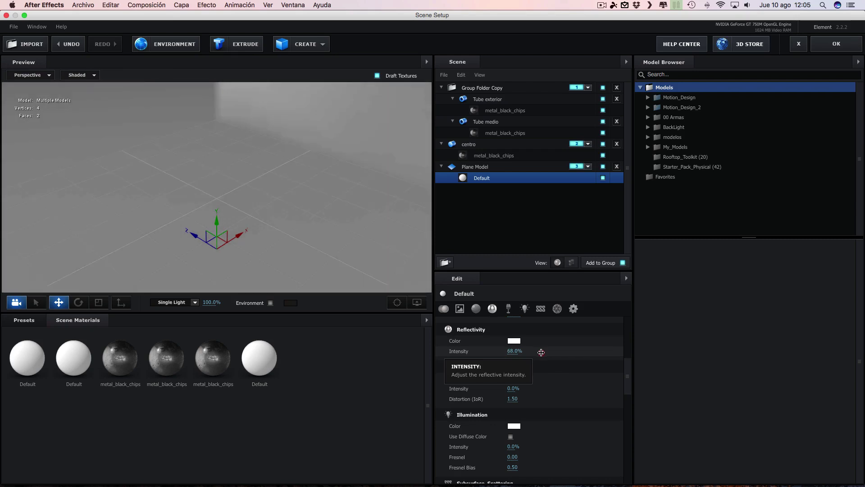
pyautogui.moveTo(540, 352); pyautogui.dragTo(541, 352)
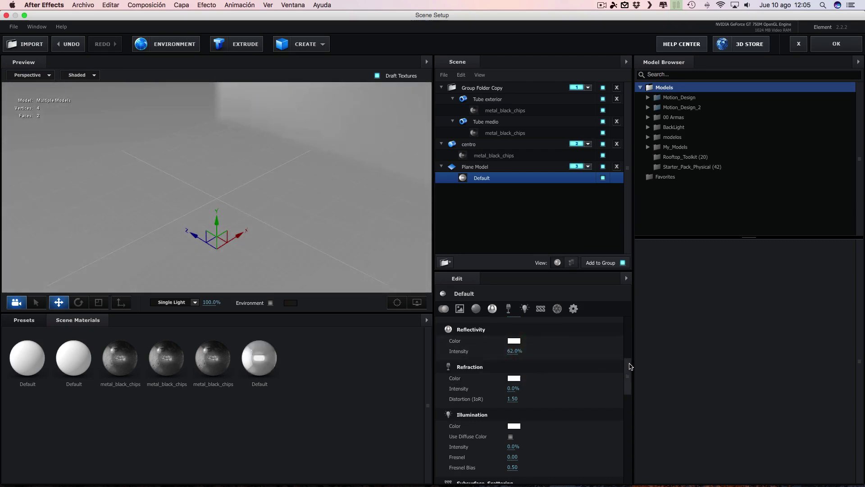
pyautogui.moveTo(630, 365); pyautogui.dragTo(632, 462)
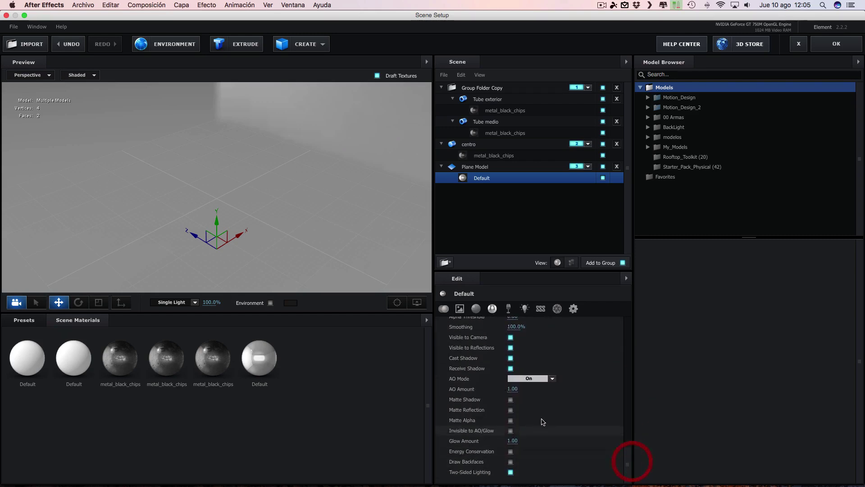
pyautogui.click(510, 400)
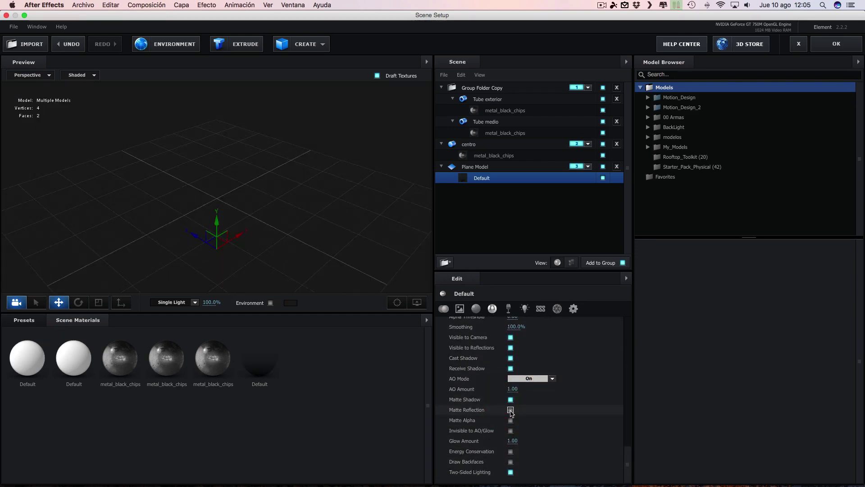
pyautogui.click(511, 410)
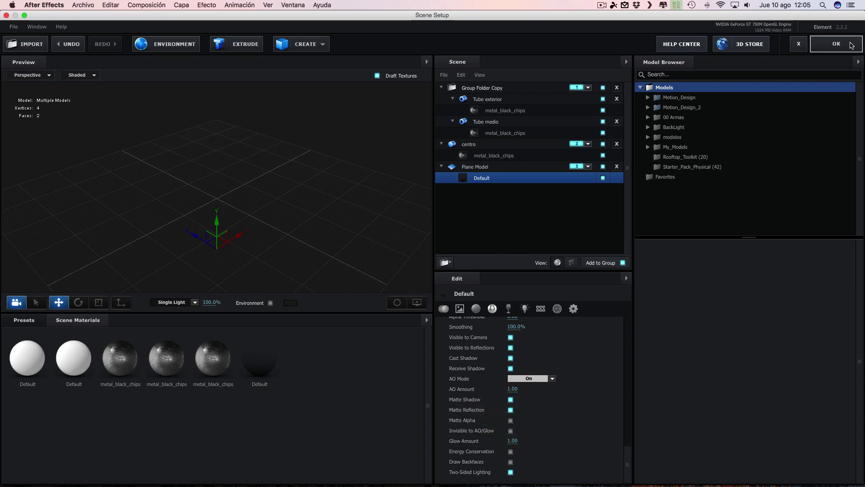
# Step: Apply the Element scene setup and select the Luz 1 layer in the composition
pyautogui.click(847, 45)
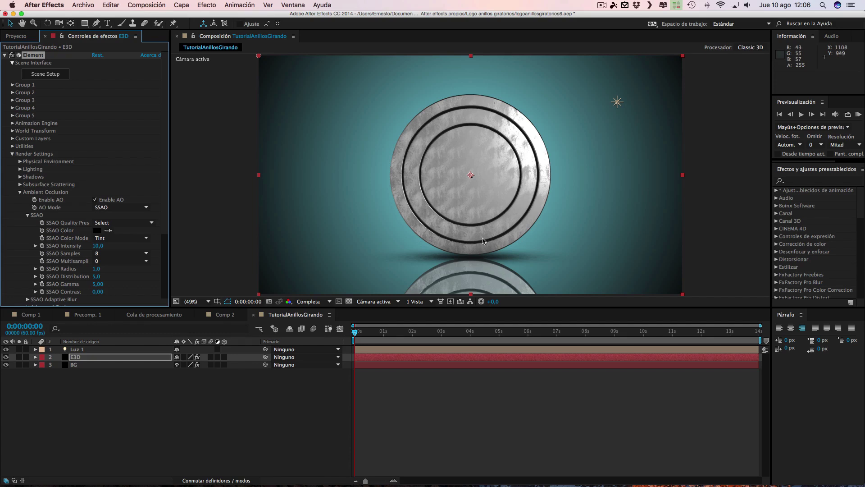
pyautogui.click(101, 350)
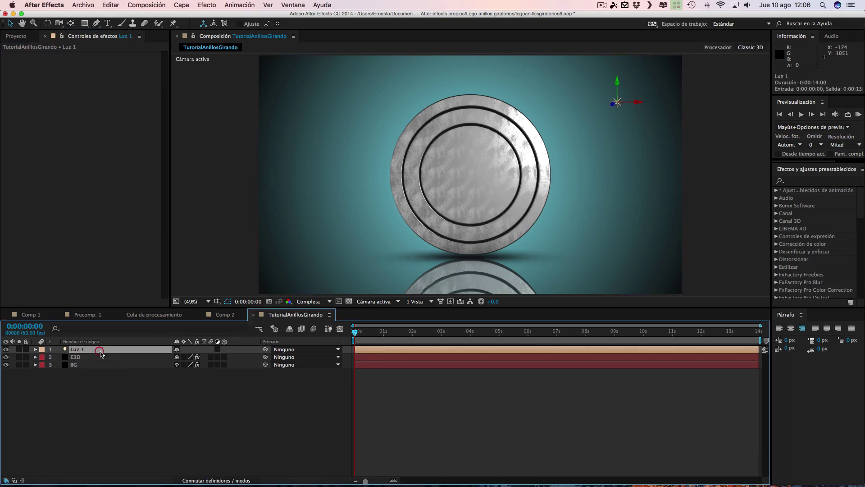
pyautogui.click(182, 5)
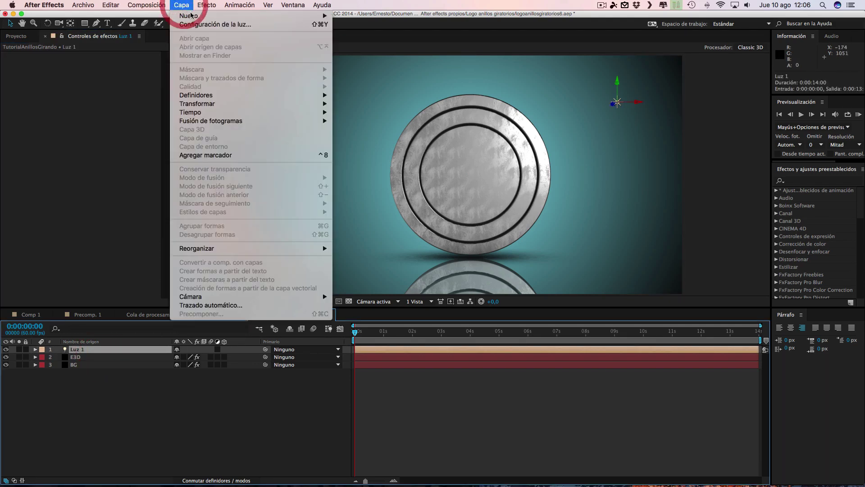
# Step: Add a 35 mm camera and dolly it back with Track Z to shrink the logo
pyautogui.moveTo(191, 17)
pyautogui.click(360, 44)
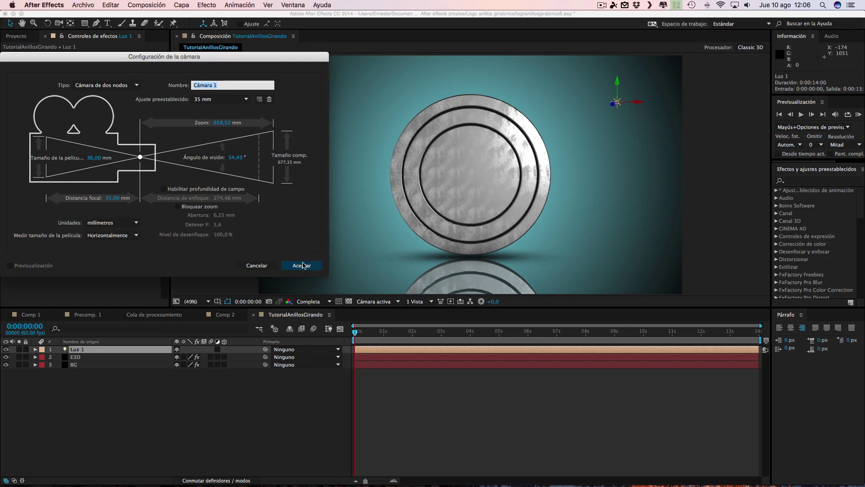
pyautogui.click(302, 265)
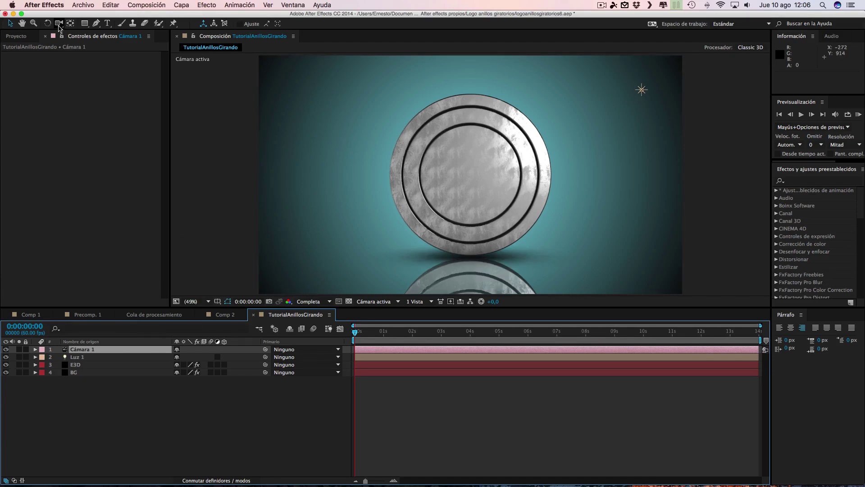
pyautogui.moveTo(59, 24)
pyautogui.mouseDown()
pyautogui.moveTo(86, 37)
pyautogui.moveTo(87, 53)
pyautogui.mouseUp()
pyautogui.moveTo(547, 236)
pyautogui.mouseDown()
pyautogui.moveTo(546, 216)
pyautogui.moveTo(542, 268)
pyautogui.mouseUp()
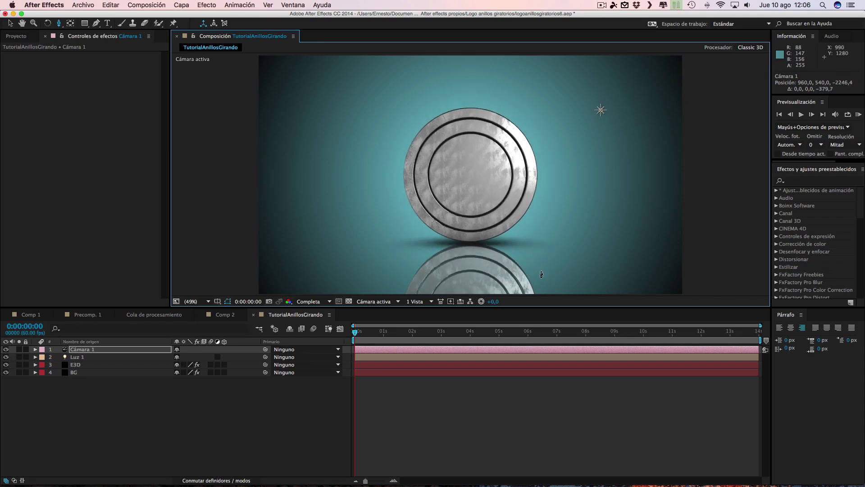
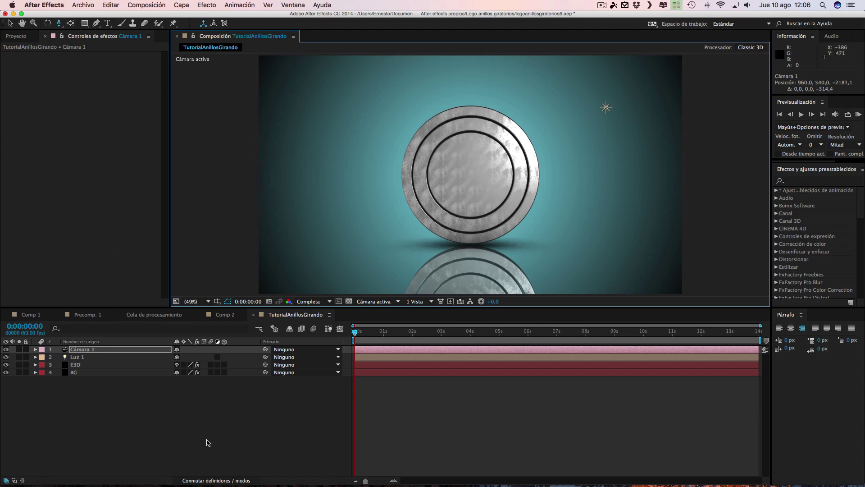
# Step: Import logo-fbk.png from Proyectos After effects propios/Logo anillos giratorios into the project
pyautogui.click(83, 5)
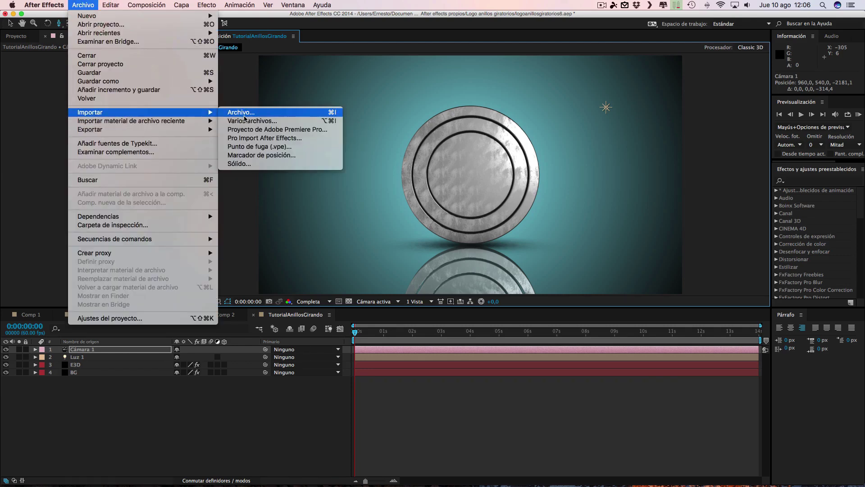
pyautogui.click(244, 113)
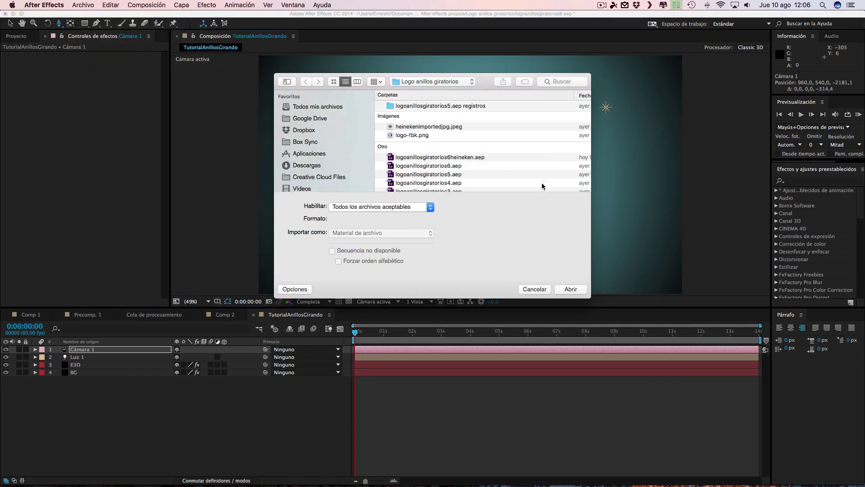
pyautogui.moveTo(590, 298); pyautogui.dragTo(772, 451)
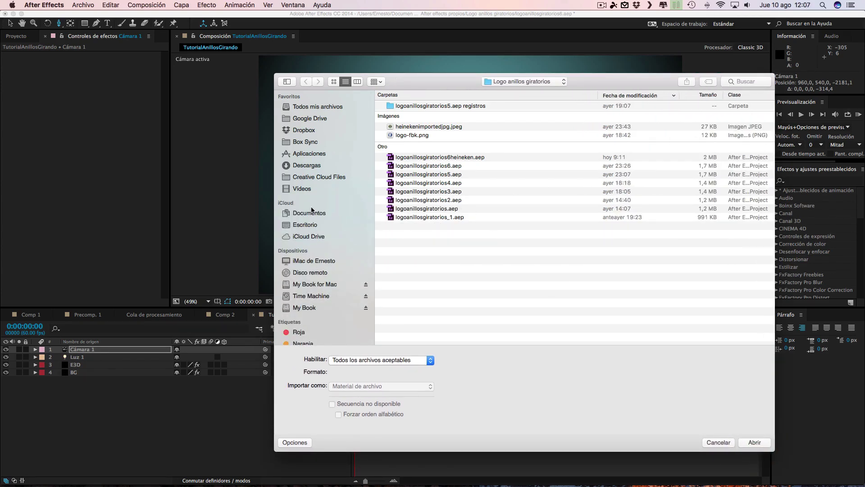
pyautogui.click(310, 213)
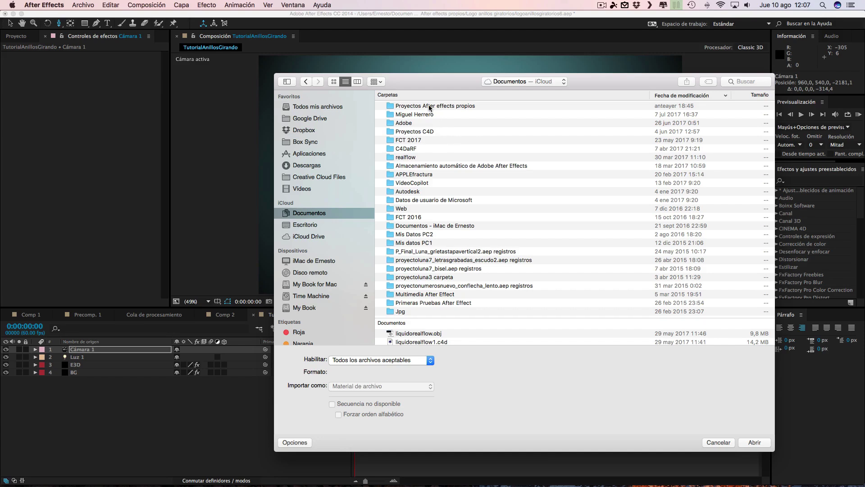
pyautogui.doubleClick(429, 107)
pyautogui.click(431, 106)
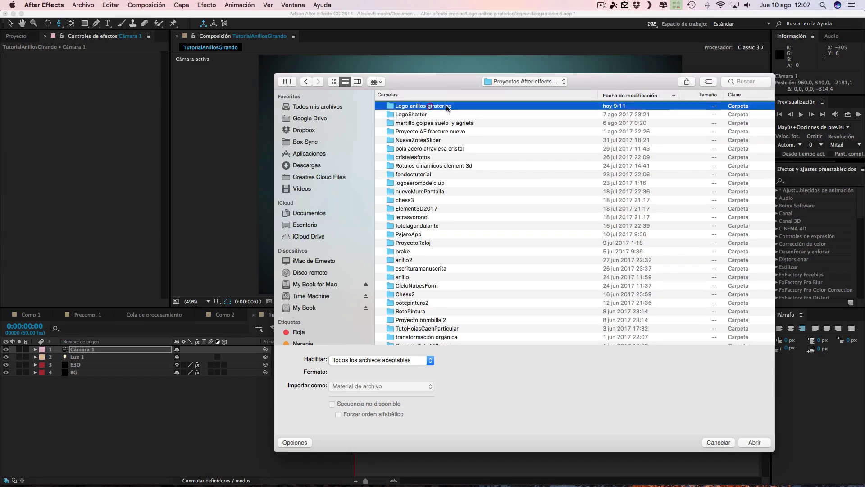
pyautogui.doubleClick(448, 108)
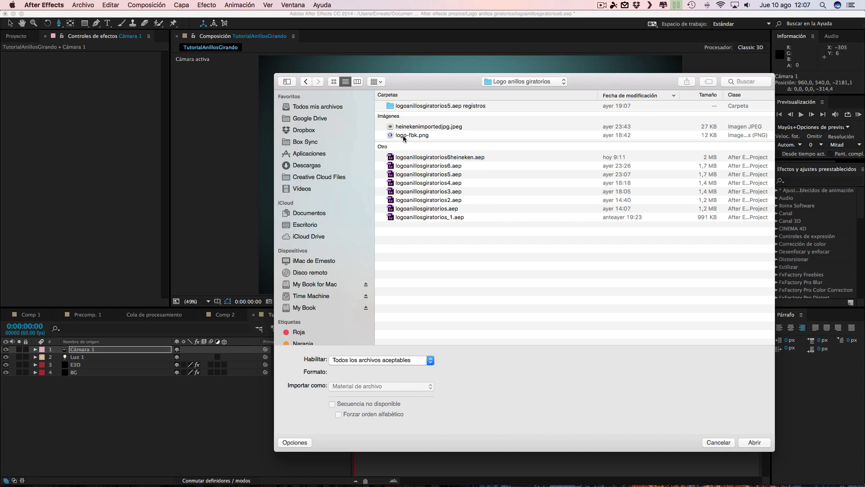
pyautogui.click(403, 136)
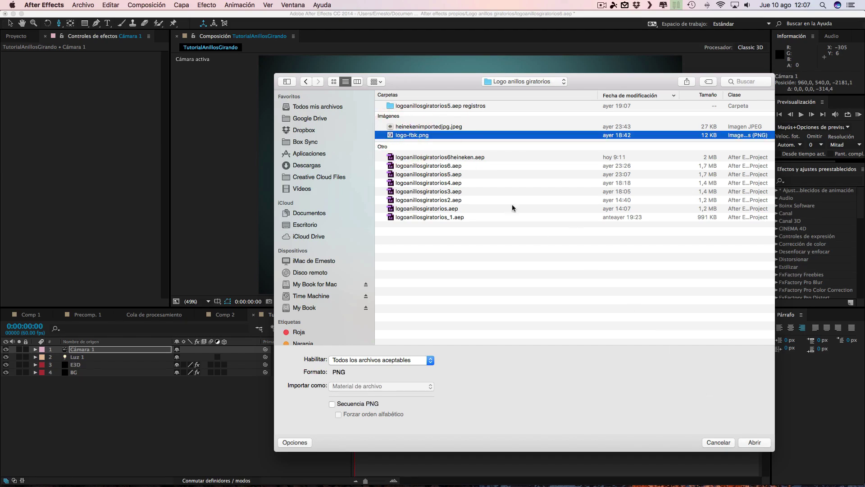
pyautogui.click(753, 443)
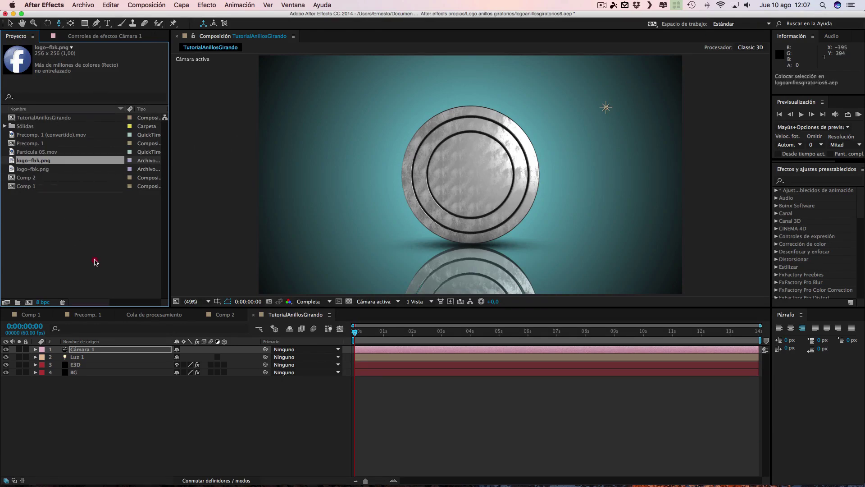
# Step: Add logo-fbk.png to the composition as a hidden bottom layer
pyautogui.moveTo(34, 162); pyautogui.dragTo(98, 390)
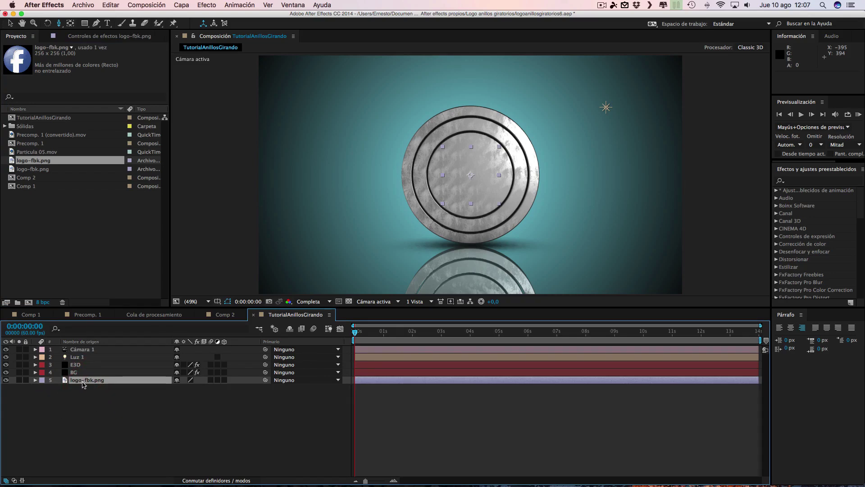
pyautogui.moveTo(84, 381); pyautogui.dragTo(86, 351)
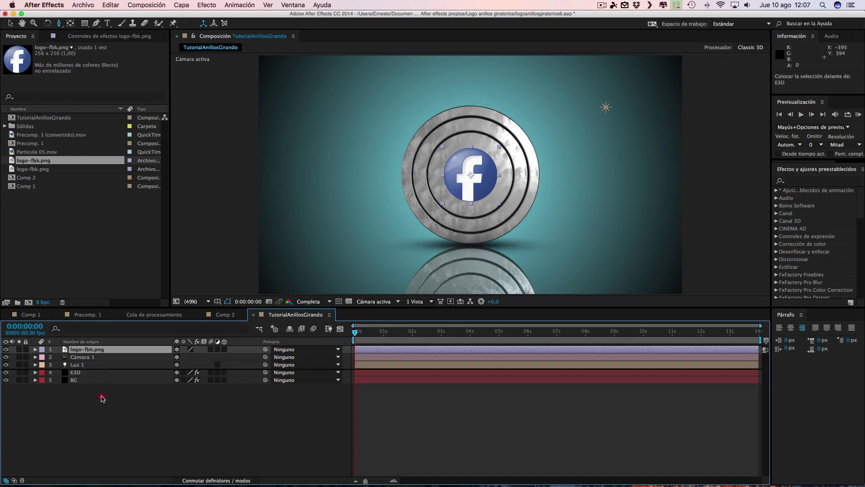
pyautogui.moveTo(87, 351); pyautogui.dragTo(86, 424)
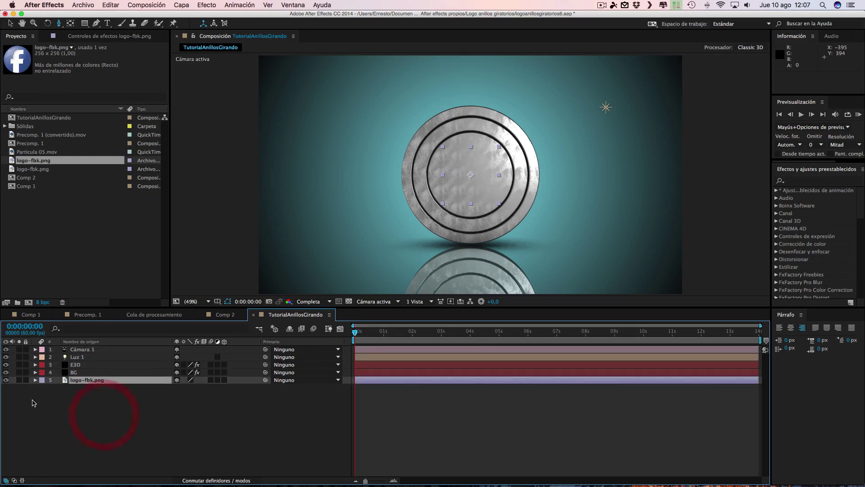
pyautogui.click(6, 380)
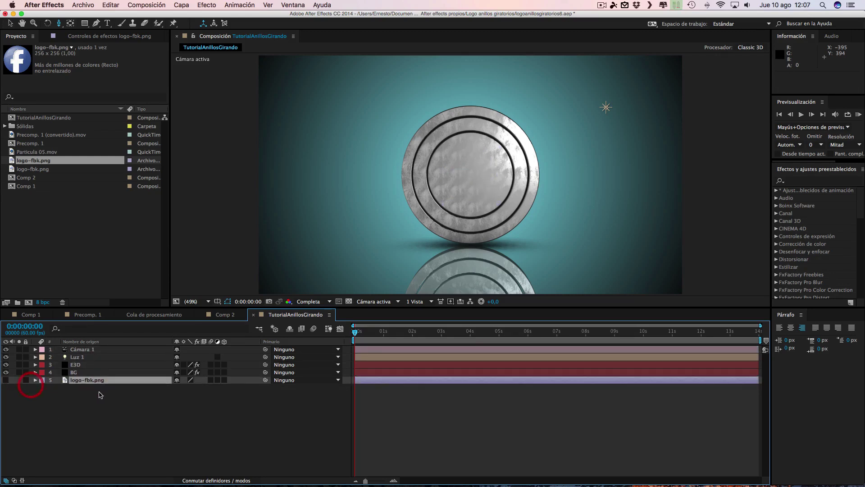
# Step: Set the E3D layer's Custom Texture Maps Layer 1 to logo-fbk.png
pyautogui.click(84, 365)
pyautogui.click(96, 40)
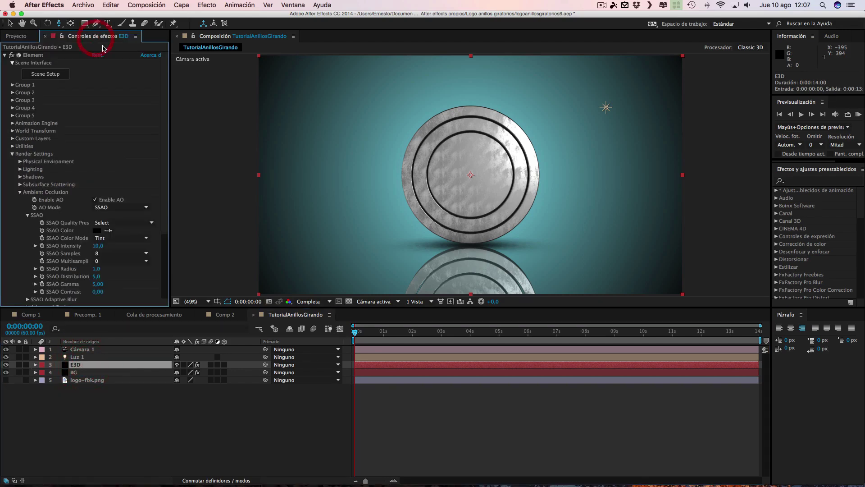
pyautogui.scroll(-5, 170, 139)
pyautogui.scroll(-3, 167, 176)
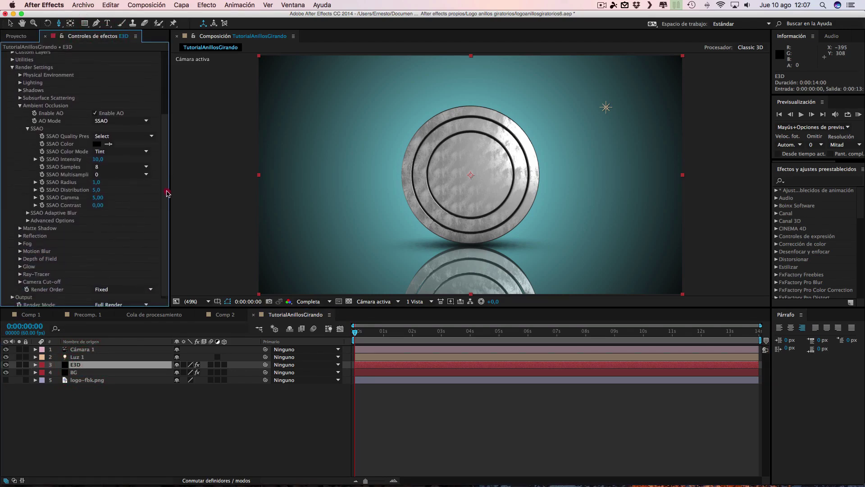
pyautogui.scroll(8, 167, 198)
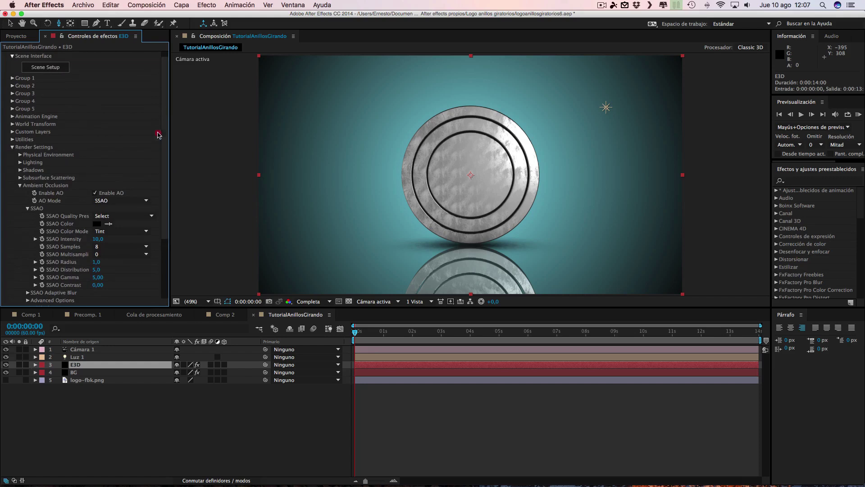
pyautogui.click(13, 153)
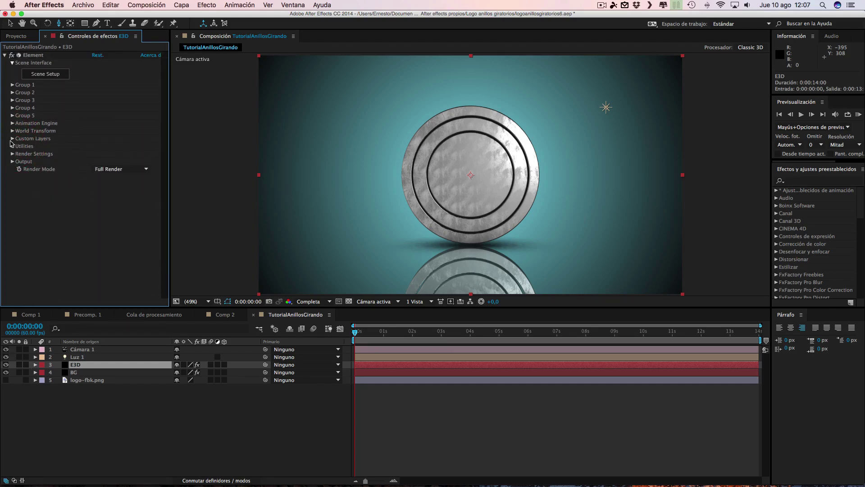
pyautogui.click(12, 138)
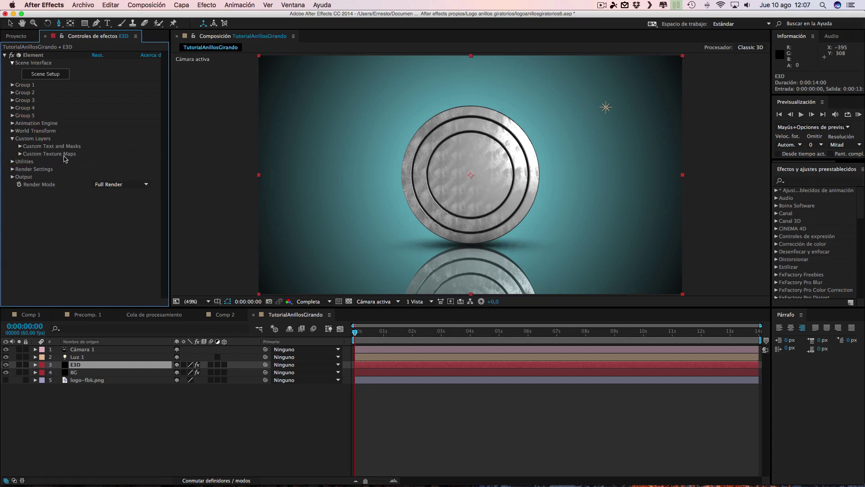
pyautogui.click(20, 154)
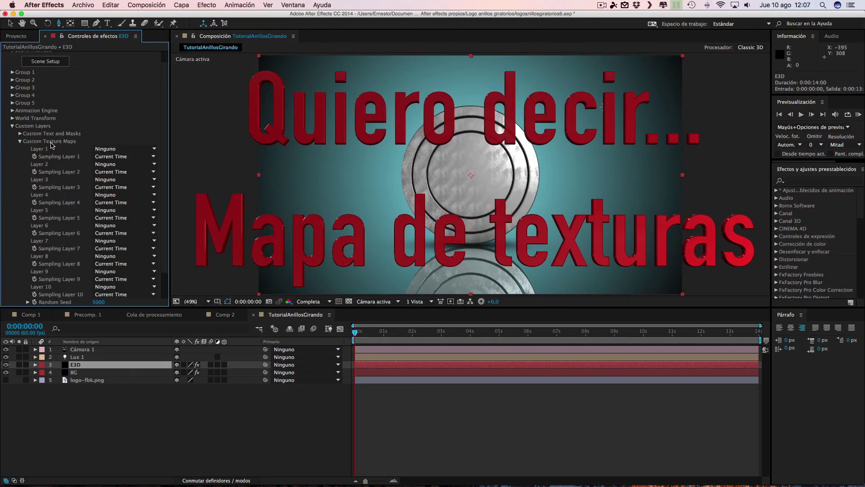
pyautogui.click(110, 150)
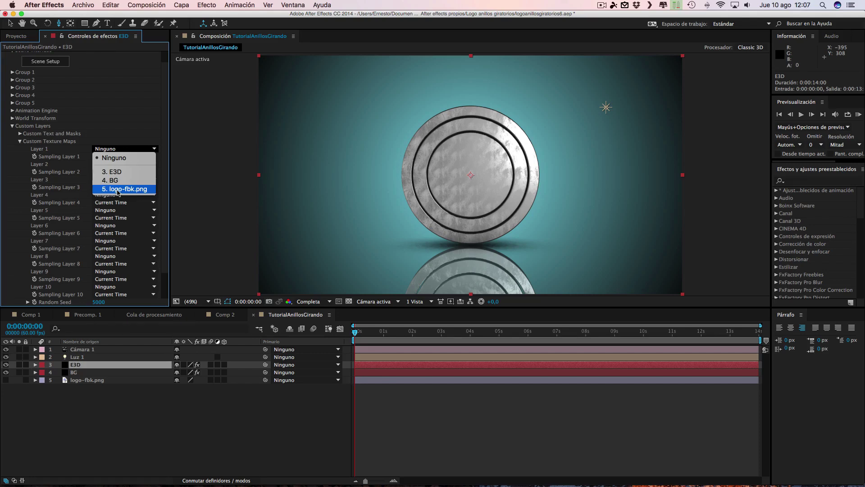
pyautogui.click(118, 191)
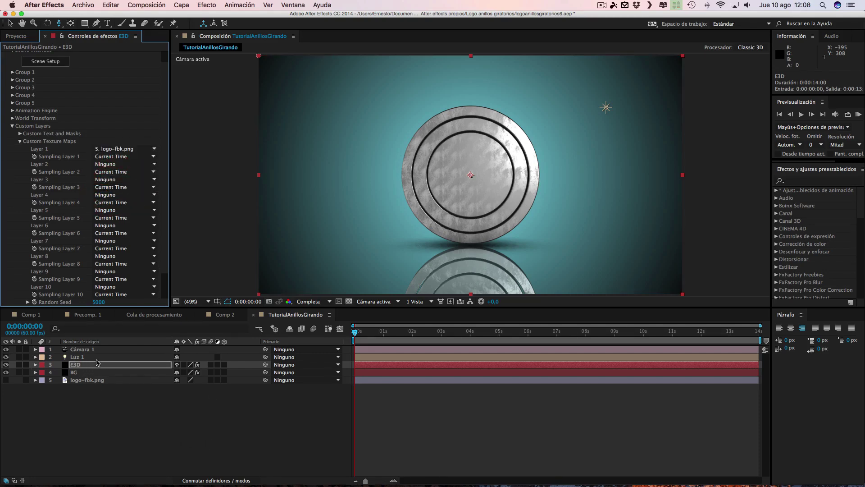
pyautogui.click(91, 392)
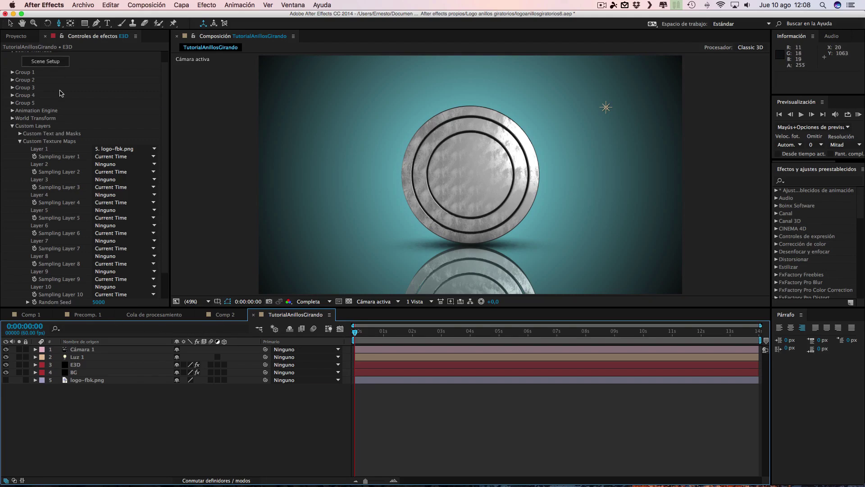
pyautogui.scroll(2, 65, 104)
# Step: In Scene Setup, duplicate metal_black_chips and apply the copy to the centro model
pyautogui.click(47, 74)
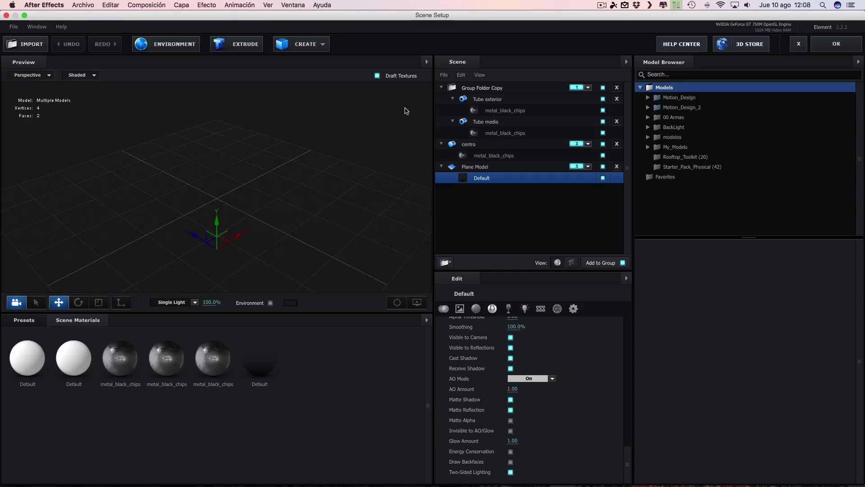
pyautogui.click(491, 155)
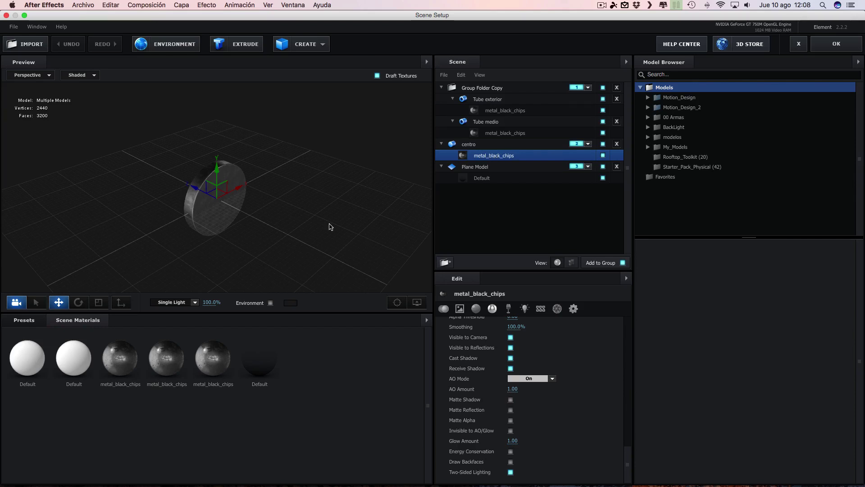
pyautogui.click(211, 359)
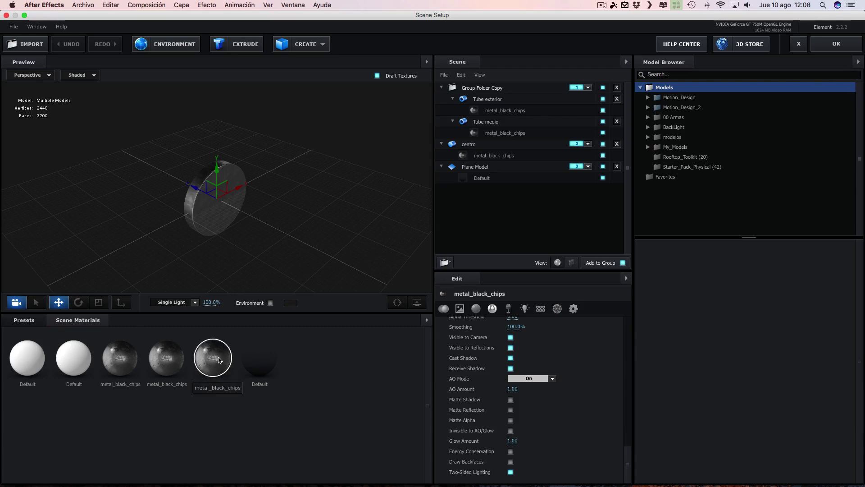
pyautogui.rightClick(216, 358)
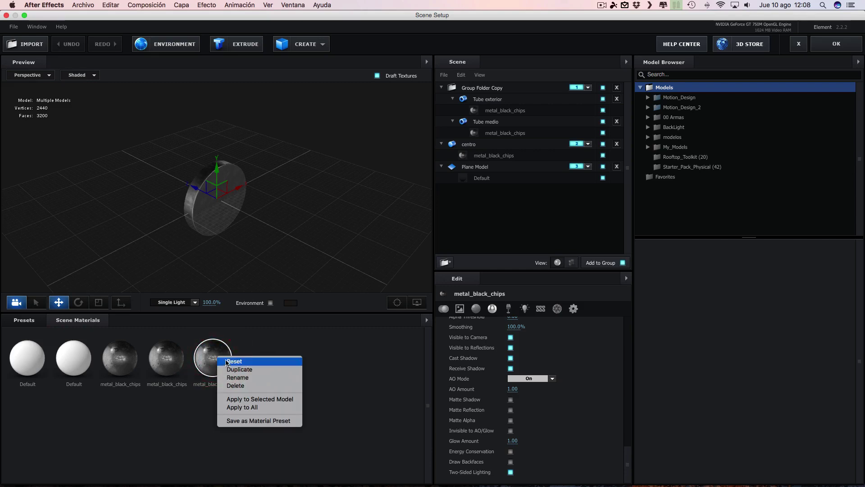
pyautogui.click(238, 370)
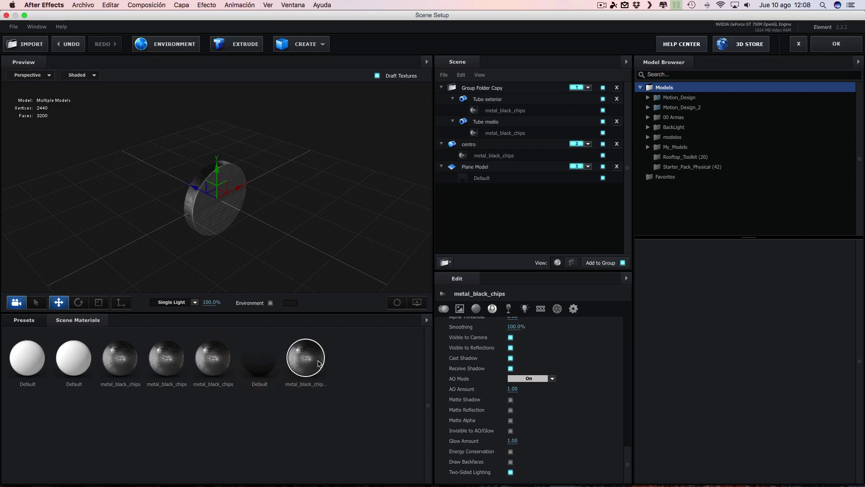
pyautogui.moveTo(309, 371); pyautogui.dragTo(497, 158)
pyautogui.moveTo(320, 202)
pyautogui.mouseDown()
pyautogui.moveTo(306, 180)
pyautogui.moveTo(322, 193)
pyautogui.moveTo(396, 182)
pyautogui.mouseUp()
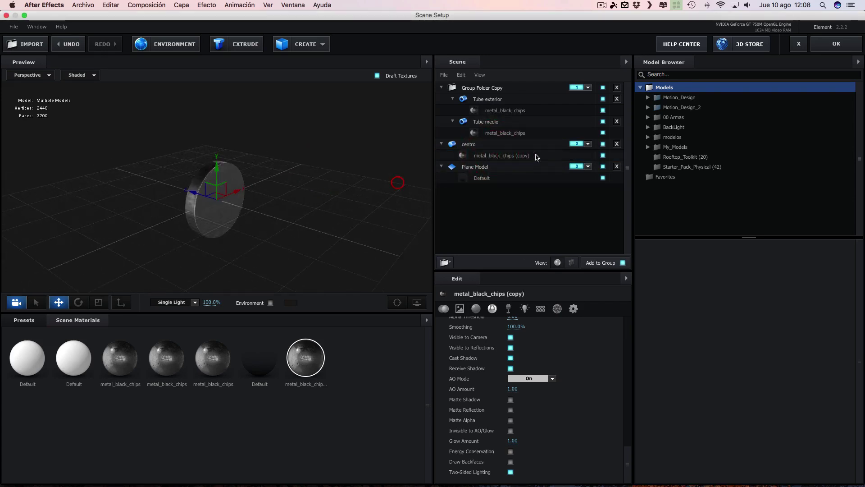
# Step: Create a Group Folder and assign it to group 2
pyautogui.click(483, 156)
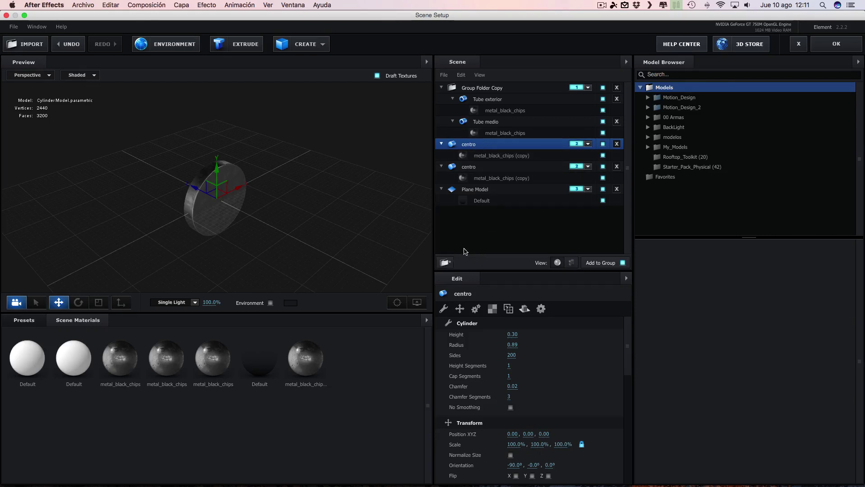
pyautogui.click(445, 262)
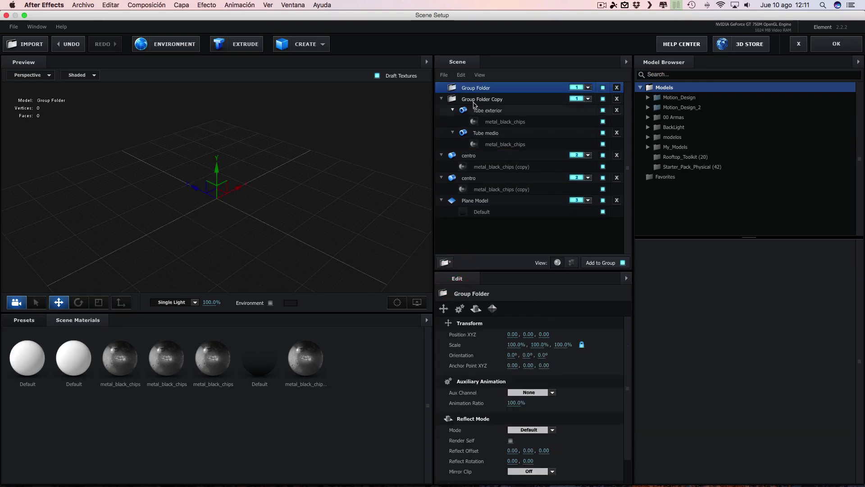
pyautogui.click(588, 88)
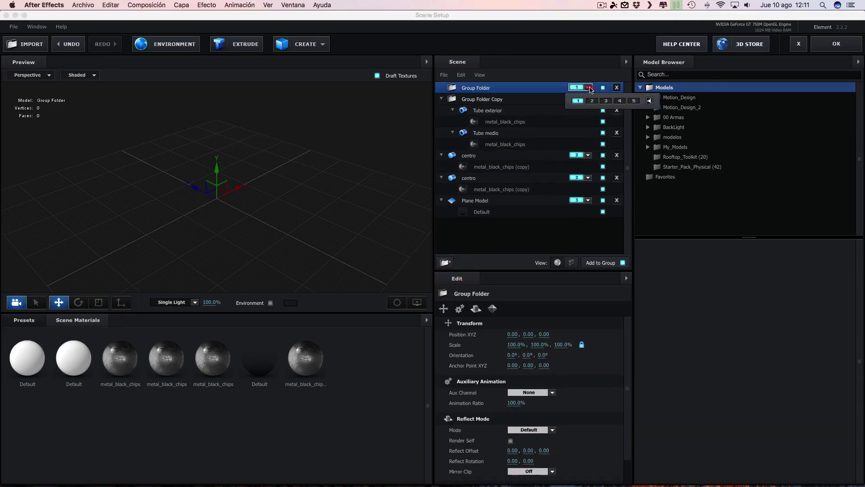
pyautogui.click(592, 101)
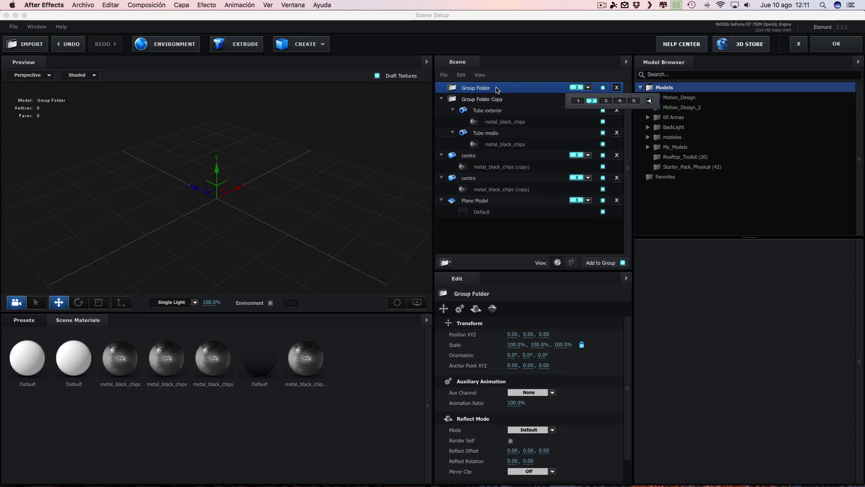
# Step: Move both centro discs into Group Folder and back out, then add another empty group folder
pyautogui.click(475, 88)
pyautogui.moveTo(466, 155); pyautogui.dragTo(478, 89)
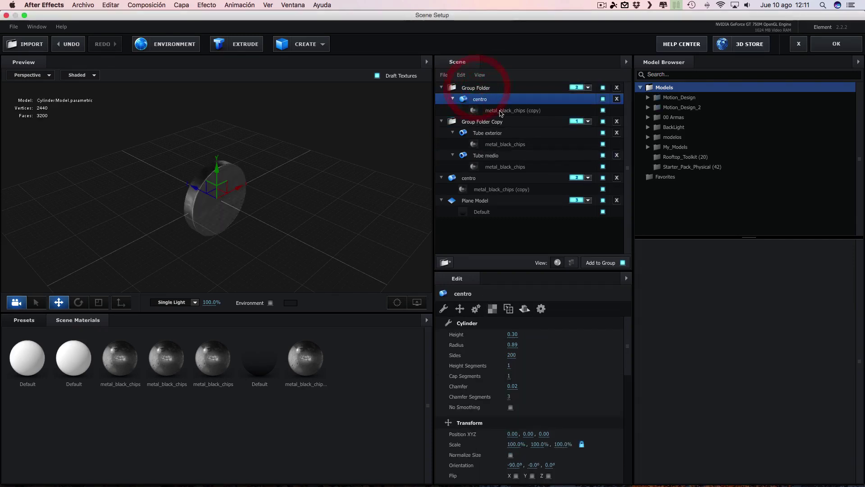
pyautogui.moveTo(474, 179); pyautogui.dragTo(485, 89)
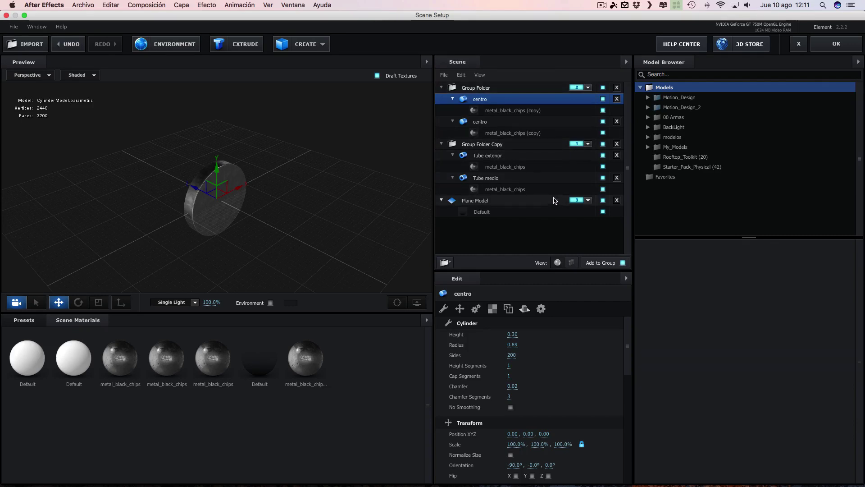
pyautogui.moveTo(535, 180); pyautogui.dragTo(532, 180)
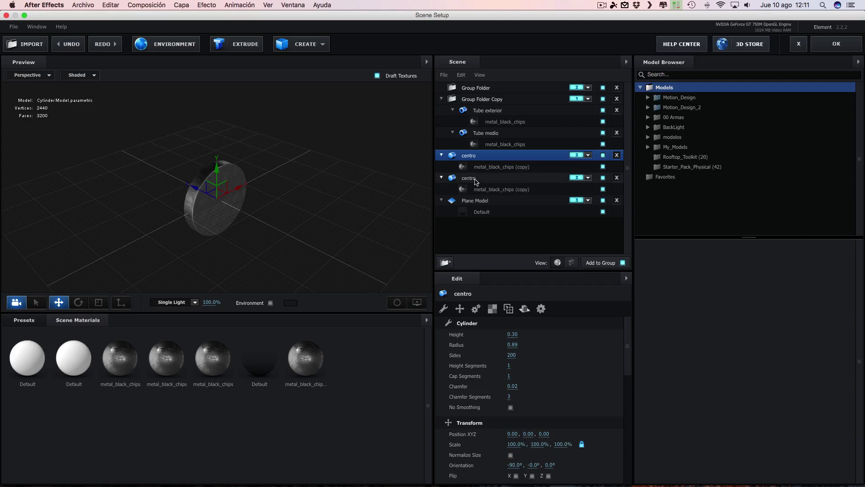
pyautogui.moveTo(476, 181); pyautogui.dragTo(474, 162)
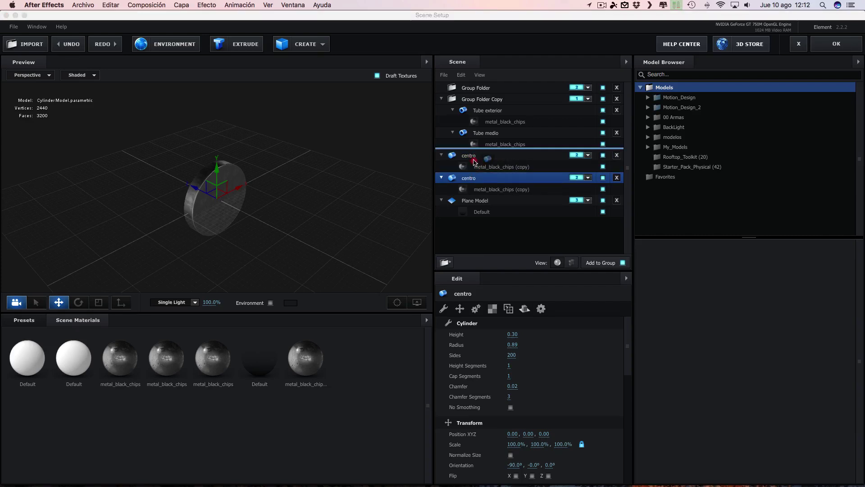
pyautogui.moveTo(474, 162); pyautogui.dragTo(477, 158)
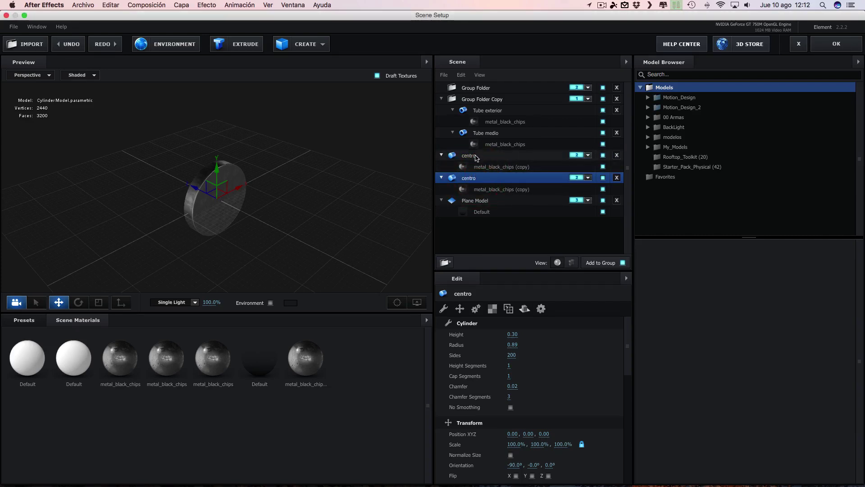
pyautogui.click(476, 156)
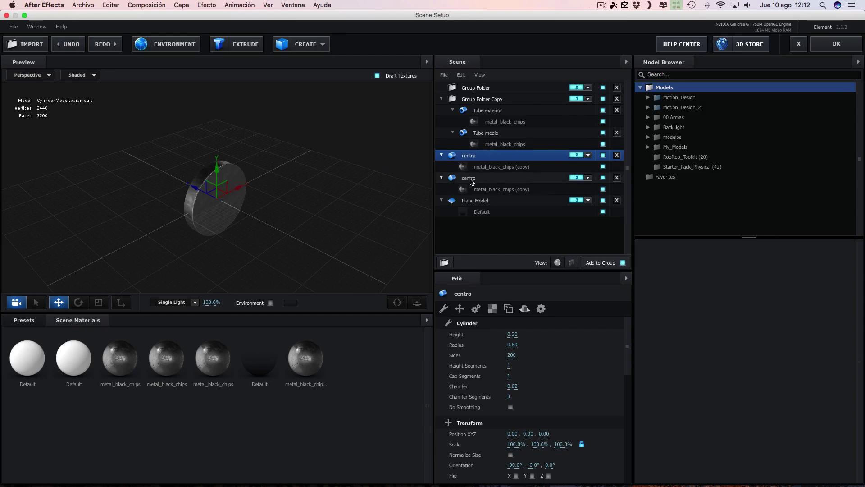
pyautogui.moveTo(474, 179); pyautogui.dragTo(473, 181)
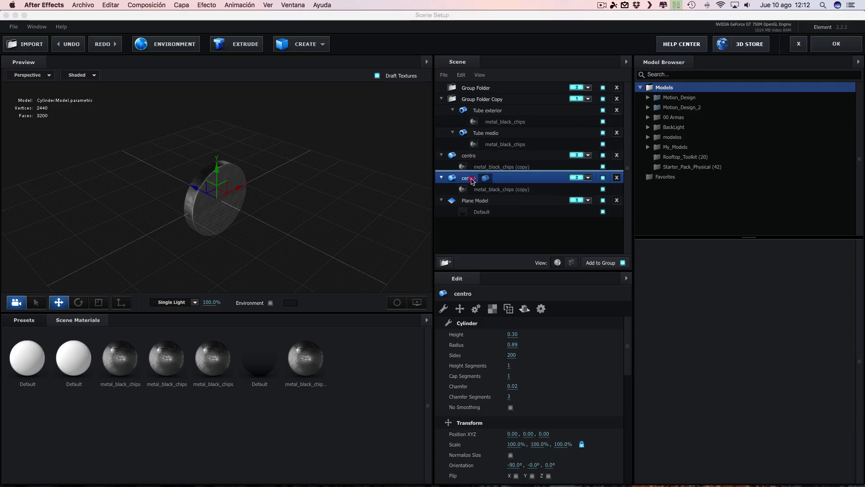
pyautogui.moveTo(472, 181); pyautogui.dragTo(467, 180)
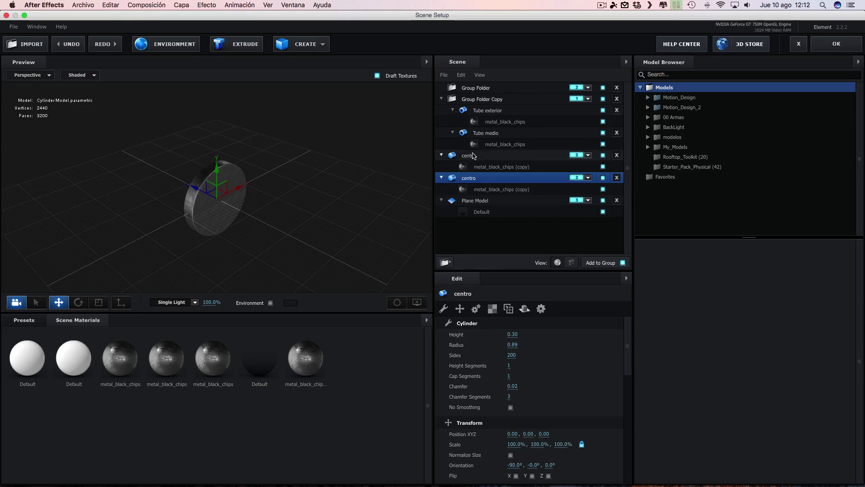
pyautogui.click(446, 263)
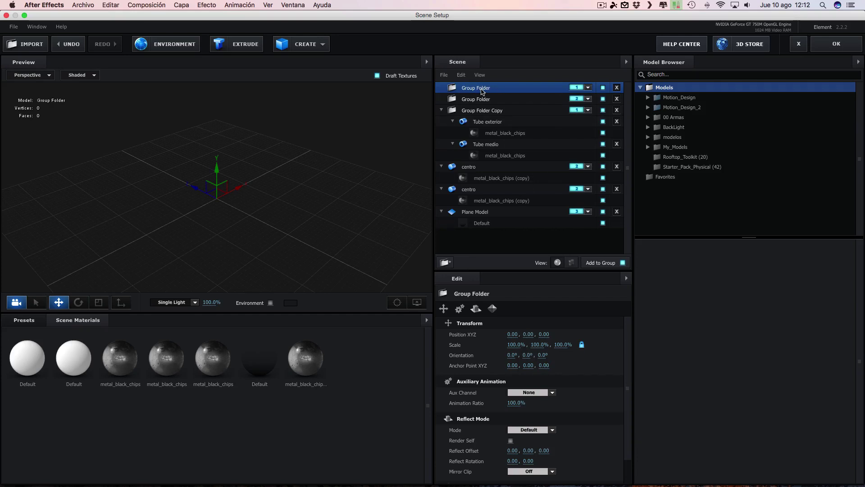
# Step: Set the new folder to group 2 and move both centro discs into it
pyautogui.click(588, 87)
pyautogui.click(592, 100)
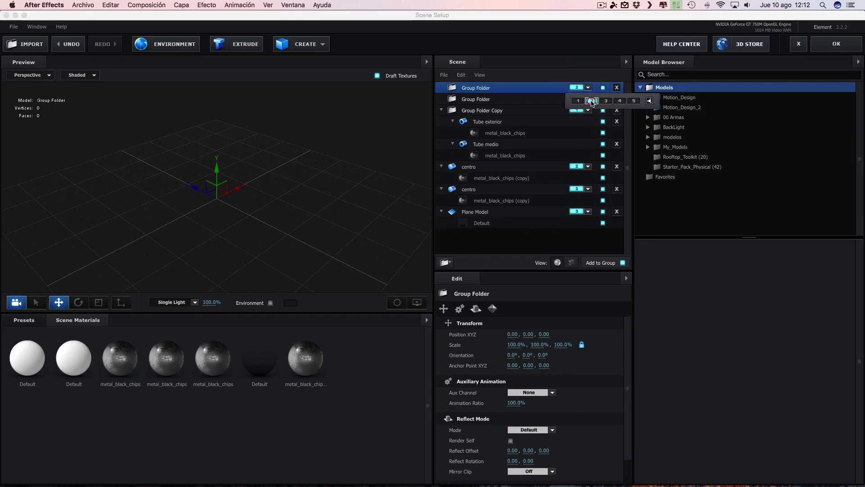
pyautogui.click(486, 88)
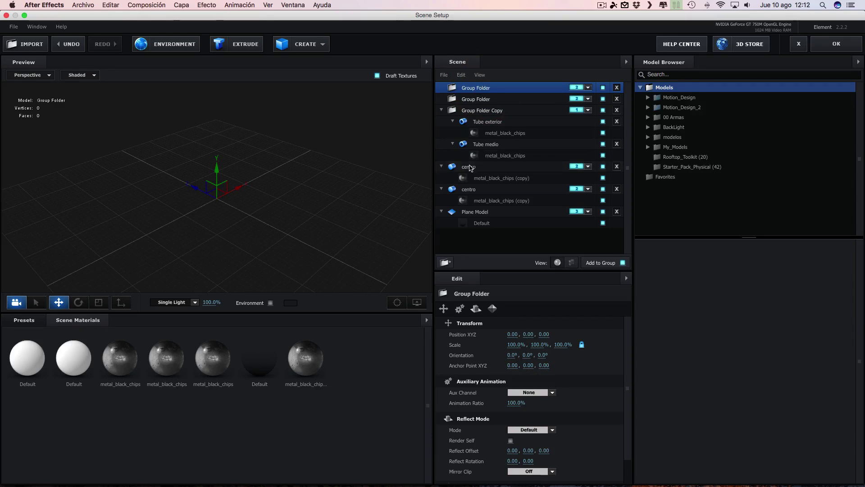
pyautogui.moveTo(470, 168); pyautogui.dragTo(480, 87)
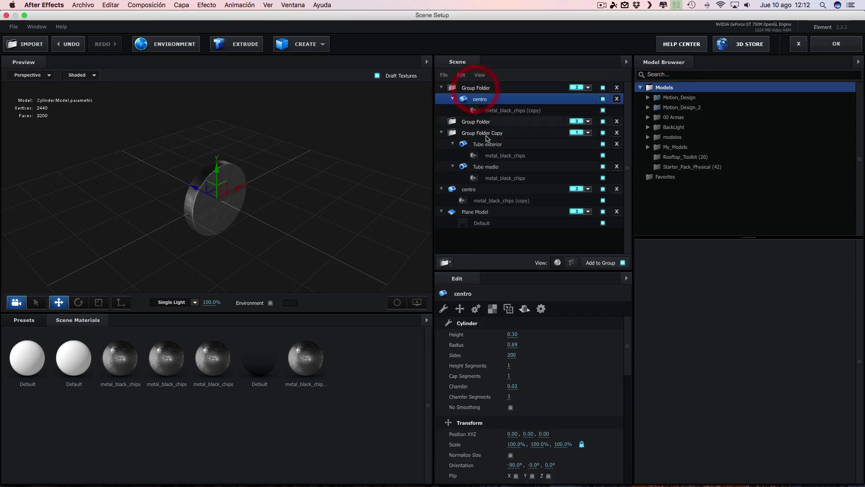
pyautogui.moveTo(471, 190)
pyautogui.mouseDown()
pyautogui.moveTo(475, 89)
pyautogui.moveTo(516, 243)
pyautogui.mouseUp()
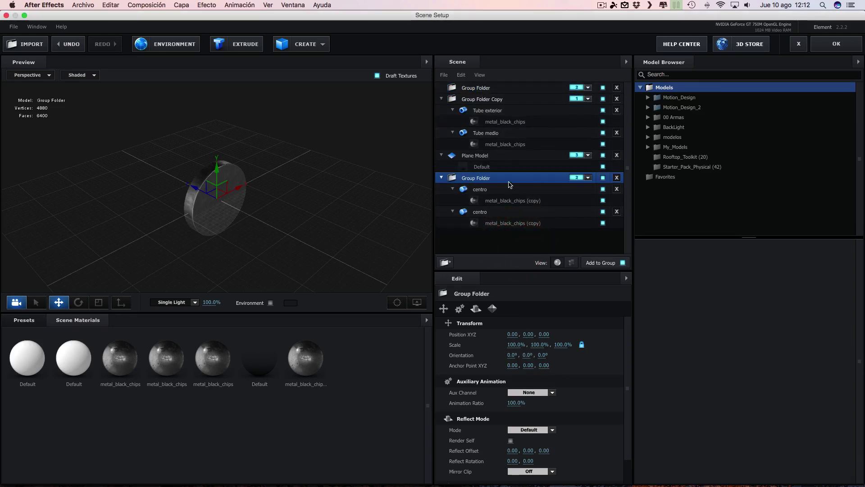
# Step: Delete the empty leftover Group Folder, keeping the folder that holds the discs
pyautogui.click(483, 88)
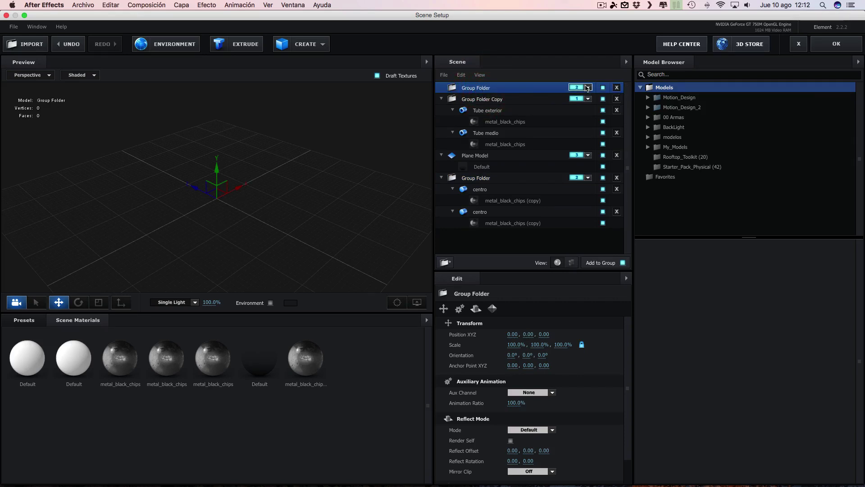
pyautogui.click(617, 87)
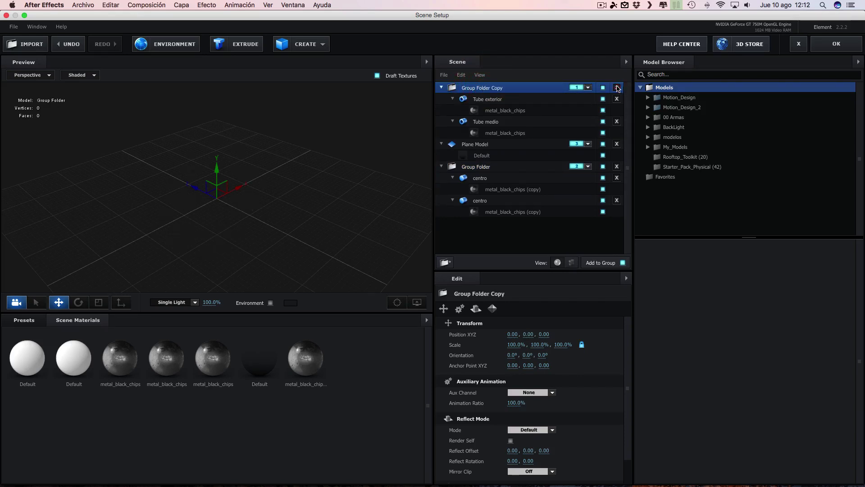
pyautogui.click(485, 169)
pyautogui.click(483, 178)
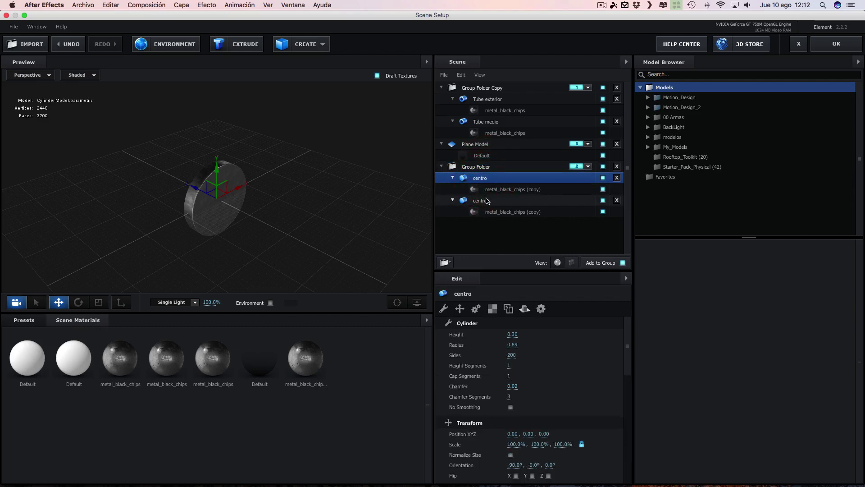
# Step: Set the Aux Channel of both centro discs to None
pyautogui.click(483, 198)
pyautogui.click(482, 168)
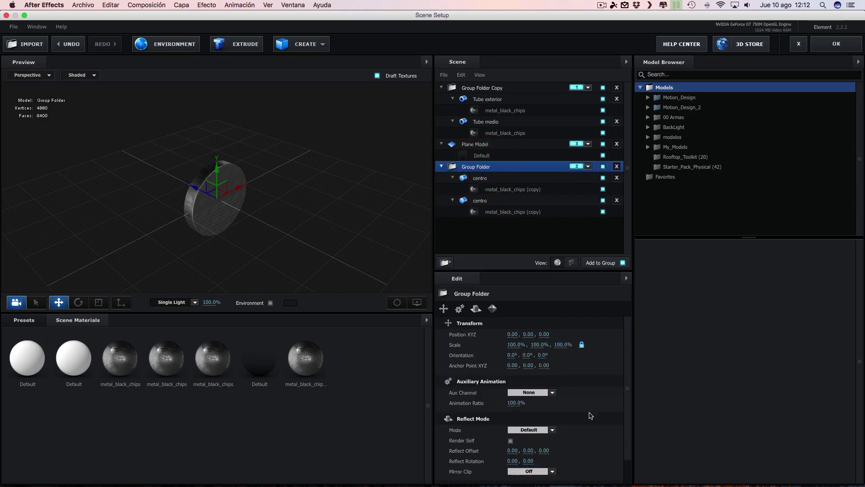
pyautogui.click(487, 180)
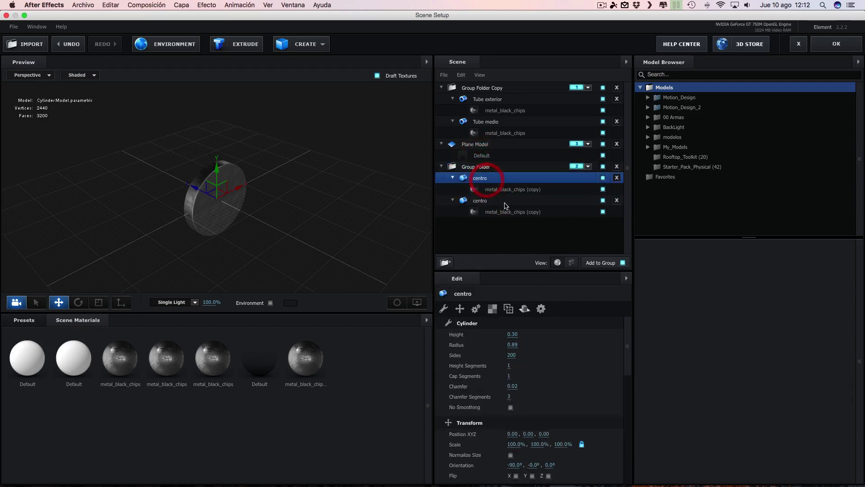
pyautogui.moveTo(627, 345); pyautogui.dragTo(634, 377)
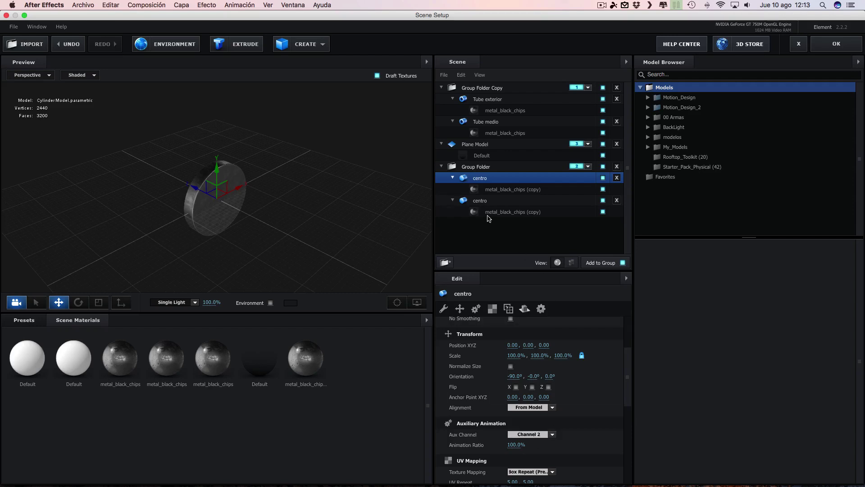
pyautogui.click(473, 201)
pyautogui.click(552, 434)
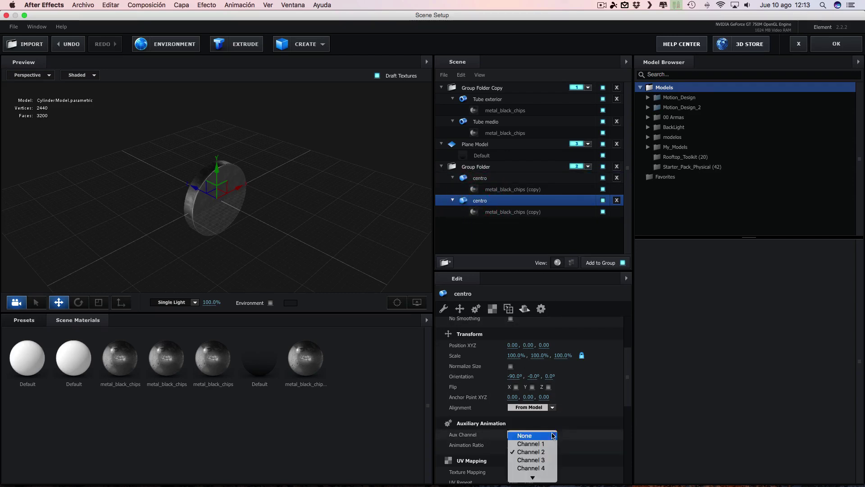
pyautogui.click(552, 435)
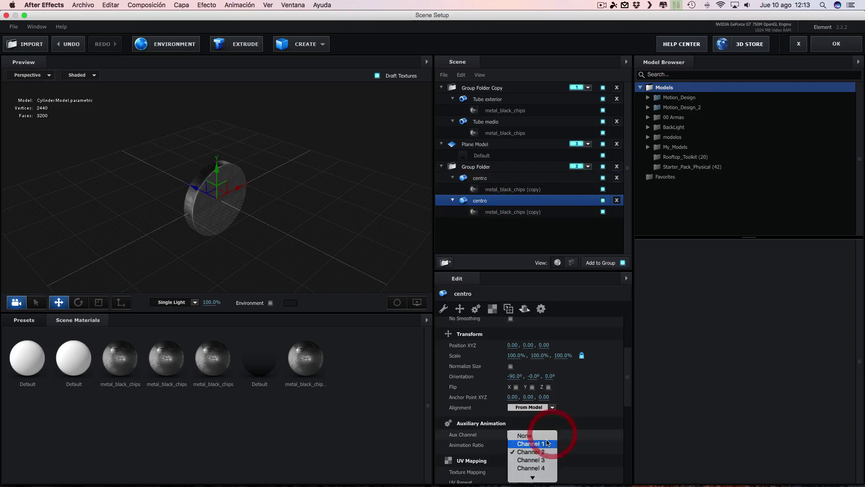
pyautogui.click(480, 178)
pyautogui.click(550, 434)
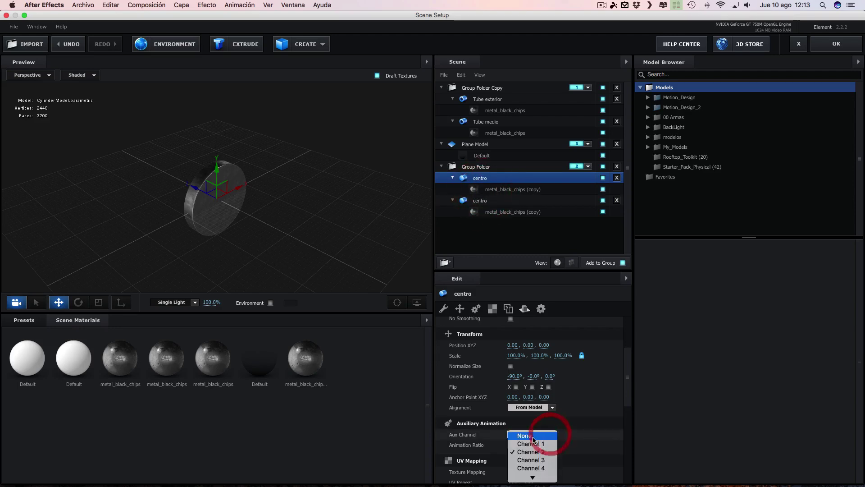
pyautogui.click(529, 435)
# Step: Set the group folder's Aux Channel to Channel 2
pyautogui.click(474, 167)
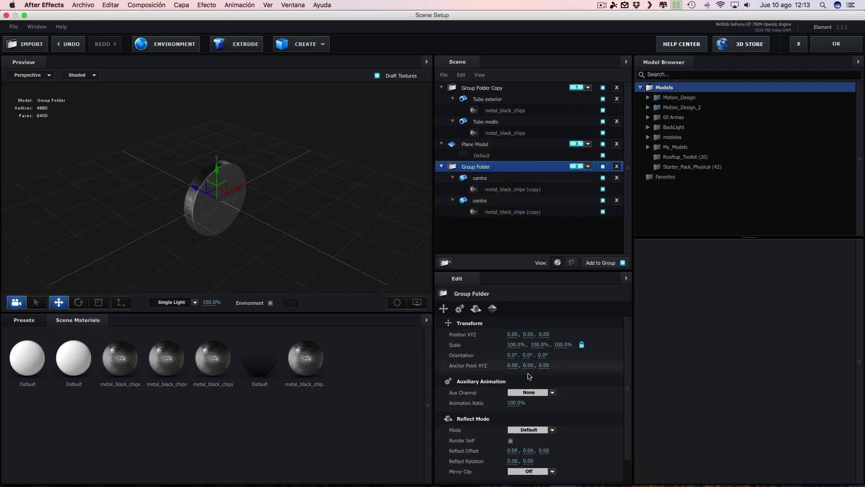
pyautogui.click(553, 393)
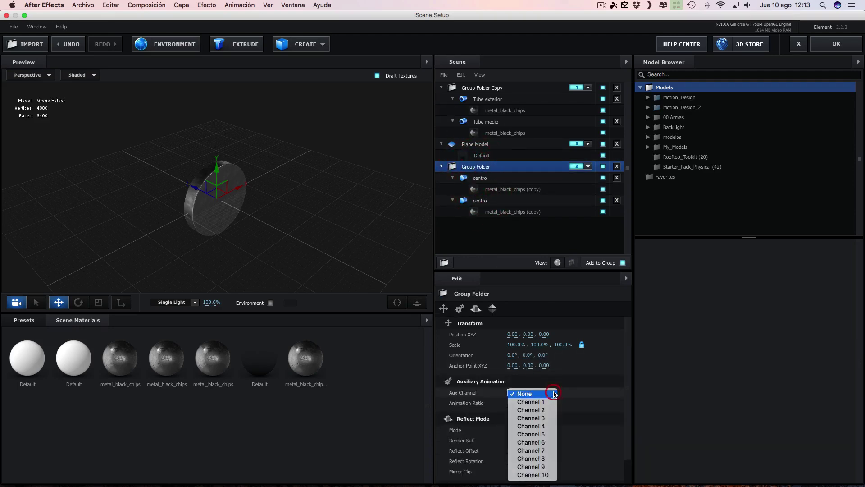
pyautogui.click(538, 410)
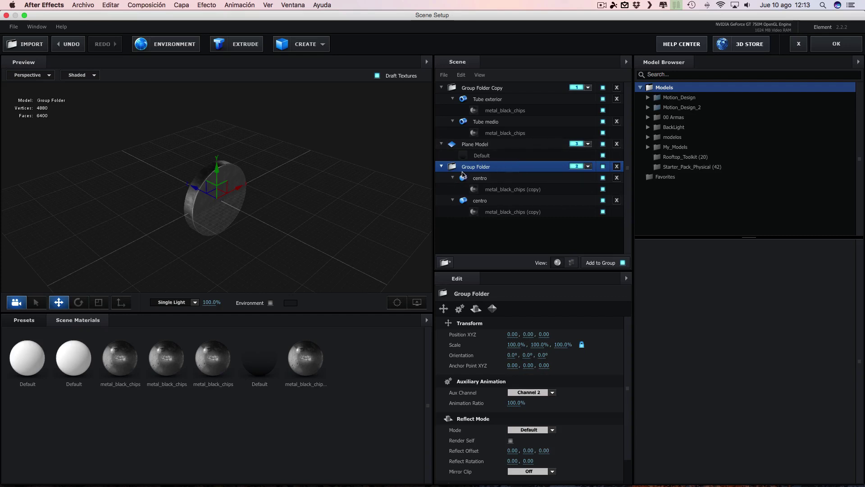
# Step: Flatten the second centro cylinder to a thin disc at 0.1% Y scale
pyautogui.moveTo(270, 232); pyautogui.dragTo(285, 249)
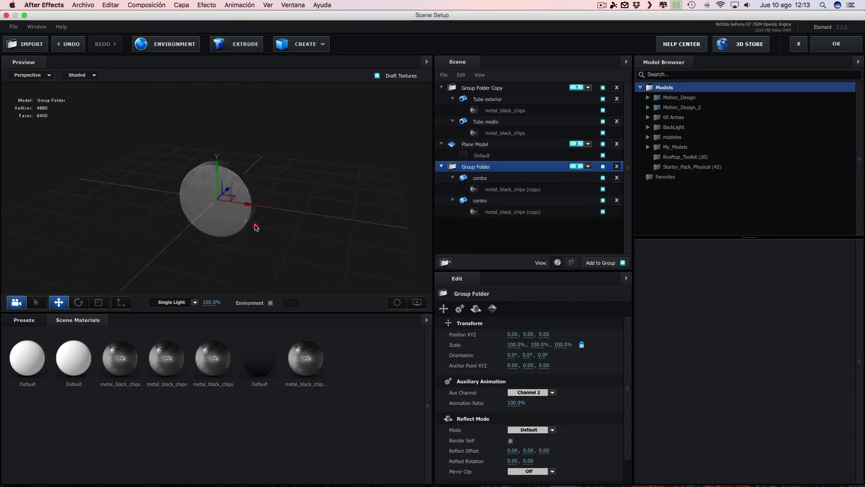
pyautogui.moveTo(284, 249); pyautogui.dragTo(340, 209)
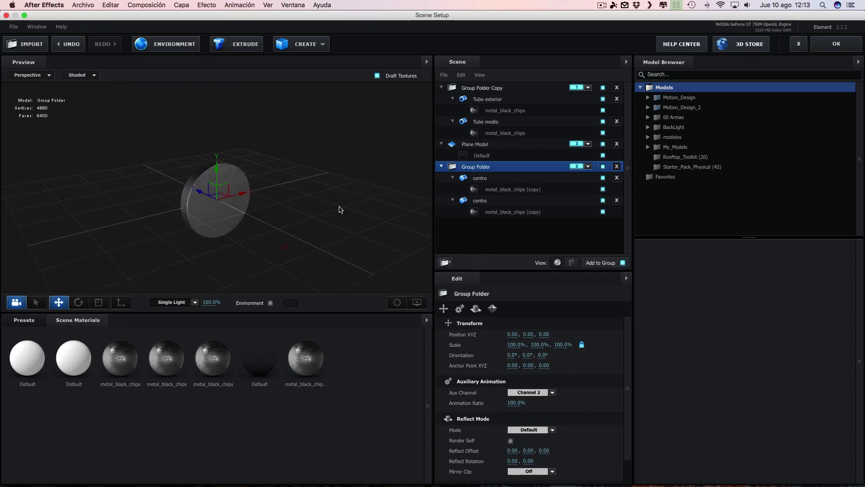
pyautogui.click(494, 199)
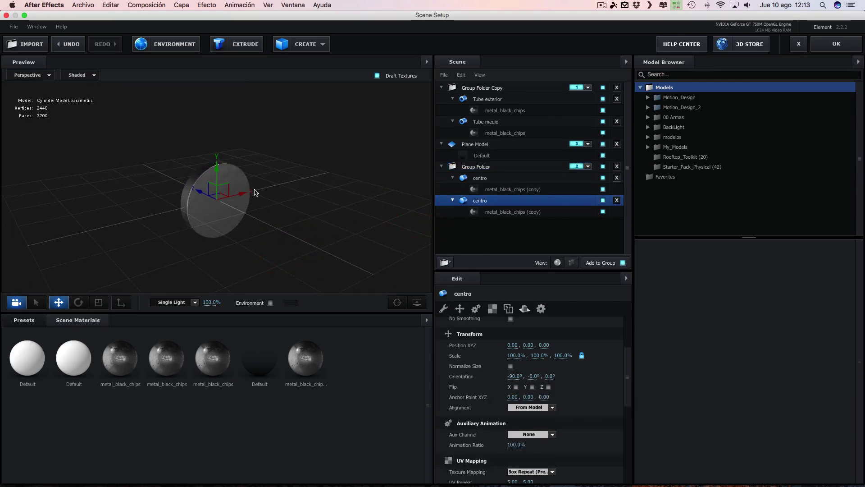
pyautogui.moveTo(200, 191); pyautogui.dragTo(202, 201)
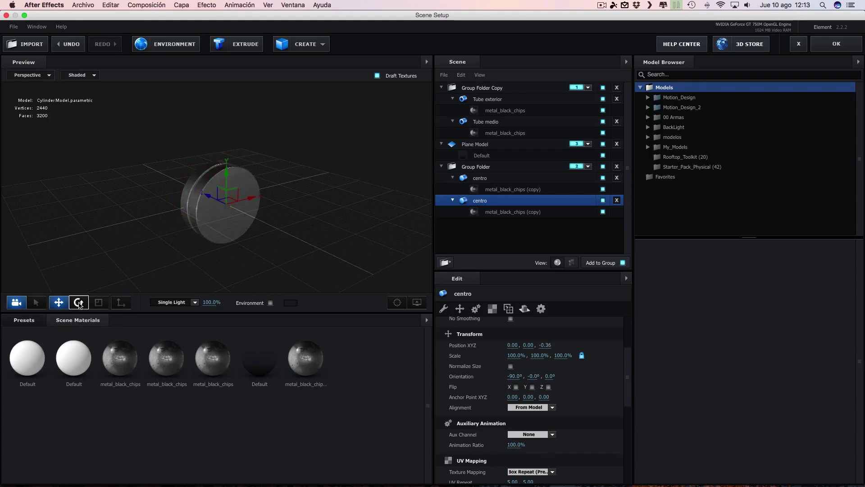
pyautogui.click(99, 302)
pyautogui.moveTo(252, 215)
pyautogui.mouseDown()
pyautogui.moveTo(324, 216)
pyautogui.moveTo(332, 230)
pyautogui.moveTo(311, 228)
pyautogui.moveTo(126, 297)
pyautogui.mouseUp()
pyautogui.click(396, 301)
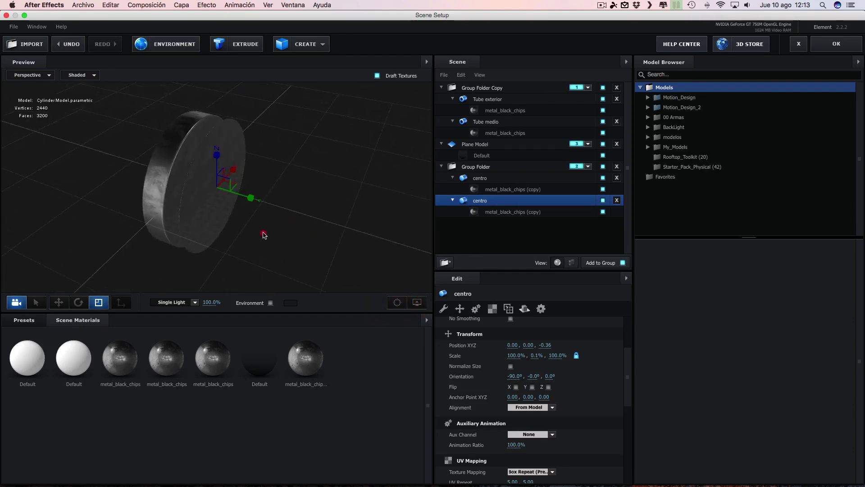
# Step: Move the flattened disc along Z to -0.22
pyautogui.click(59, 303)
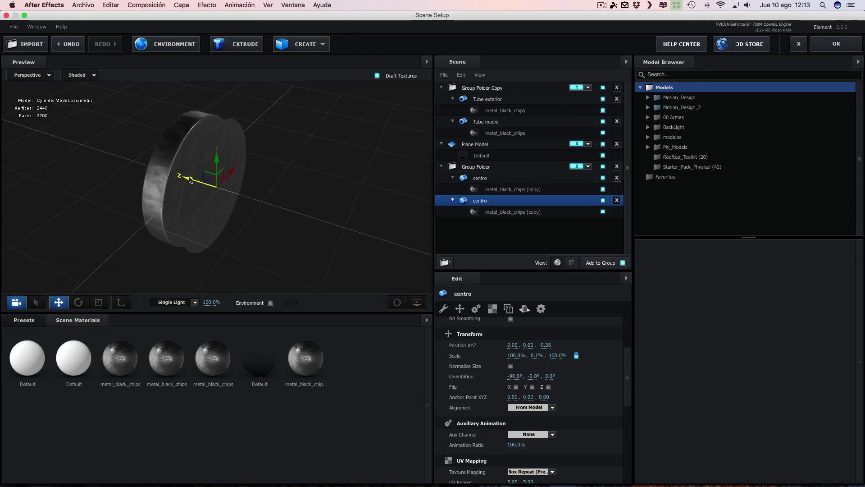
pyautogui.moveTo(188, 179); pyautogui.dragTo(179, 174)
pyautogui.moveTo(339, 222); pyautogui.dragTo(345, 235)
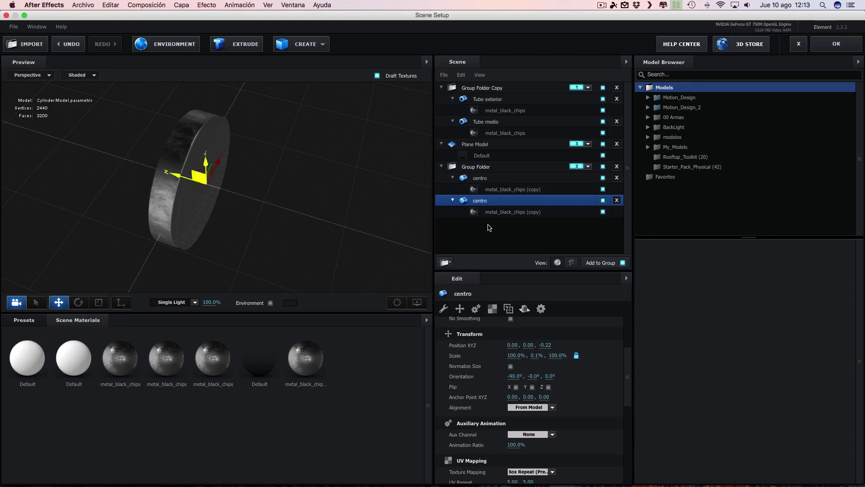
pyautogui.click(603, 200)
pyautogui.click(603, 200)
pyautogui.click(494, 203)
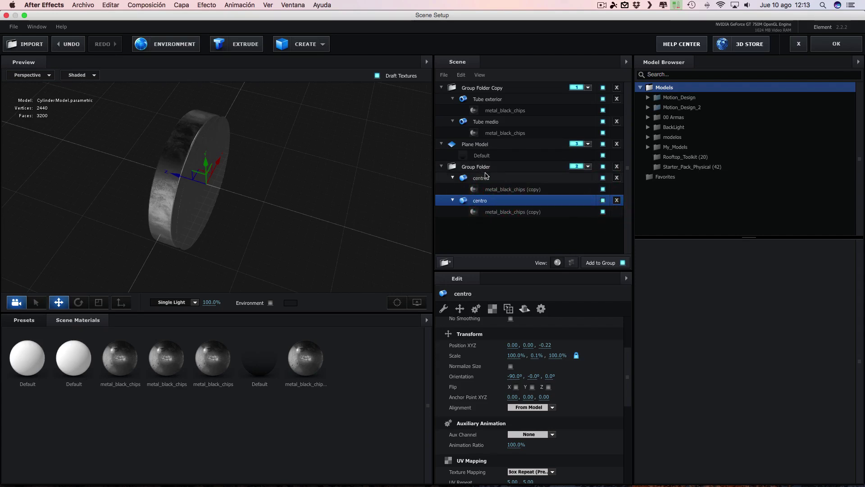
# Step: Duplicate the centro disc with Cmd+D and place the copy at Z 0.27
pyautogui.press('super+d')
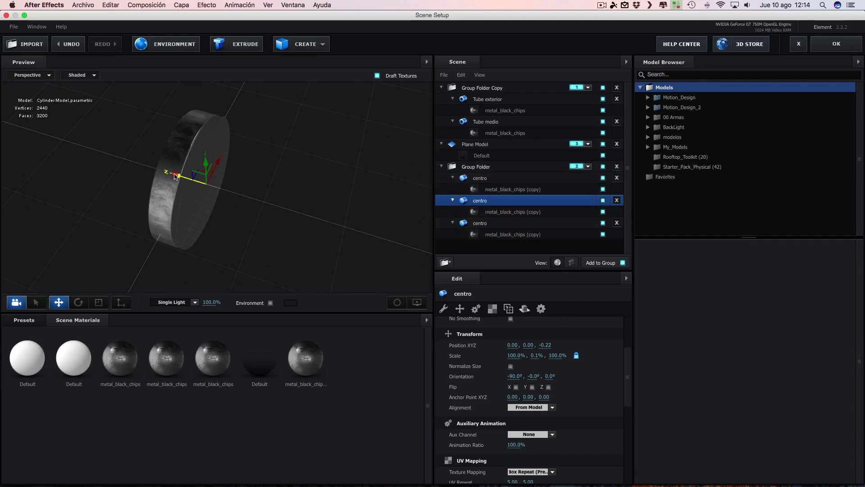
pyautogui.moveTo(175, 176); pyautogui.dragTo(144, 169)
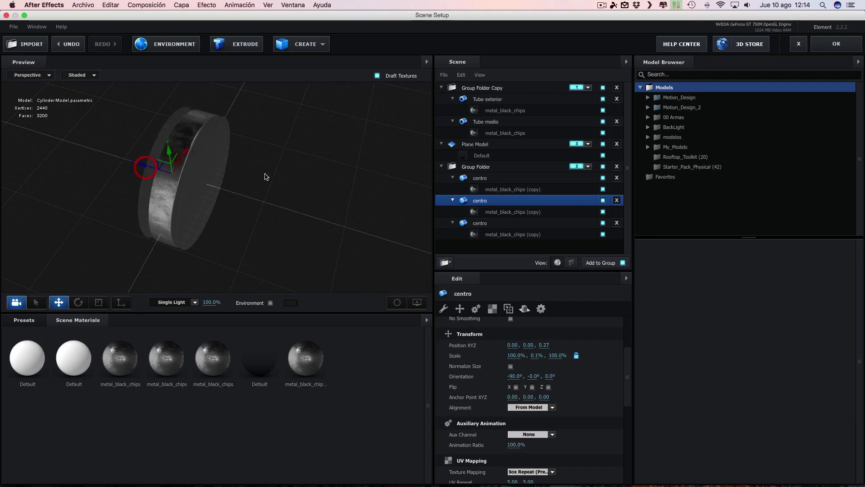
pyautogui.moveTo(251, 179); pyautogui.dragTo(199, 181)
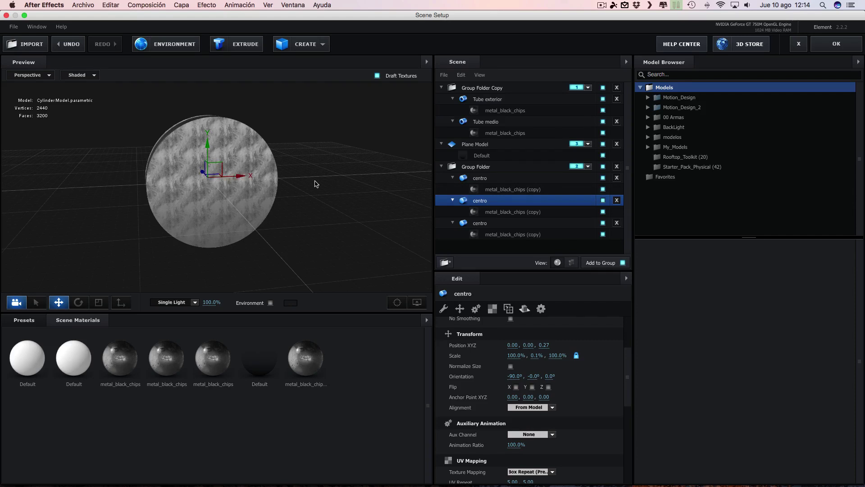
pyautogui.moveTo(315, 184); pyautogui.dragTo(363, 206)
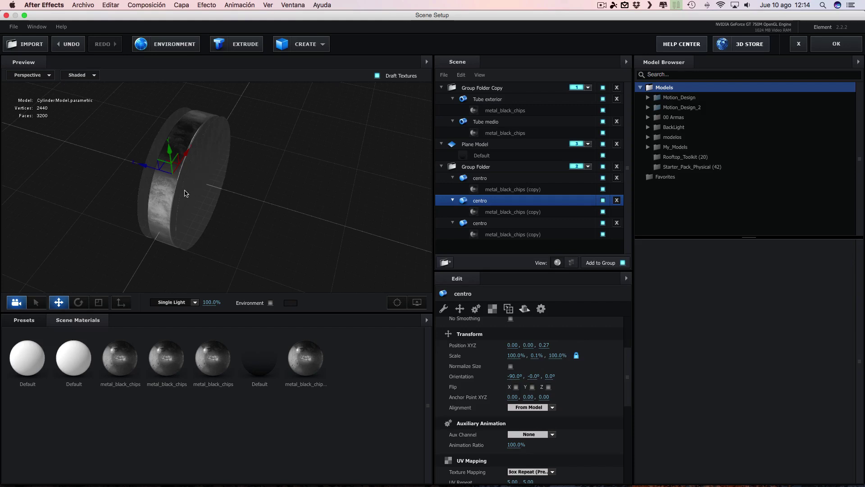
pyautogui.moveTo(337, 208)
pyautogui.mouseDown()
pyautogui.moveTo(348, 182)
pyautogui.moveTo(305, 183)
pyautogui.mouseUp()
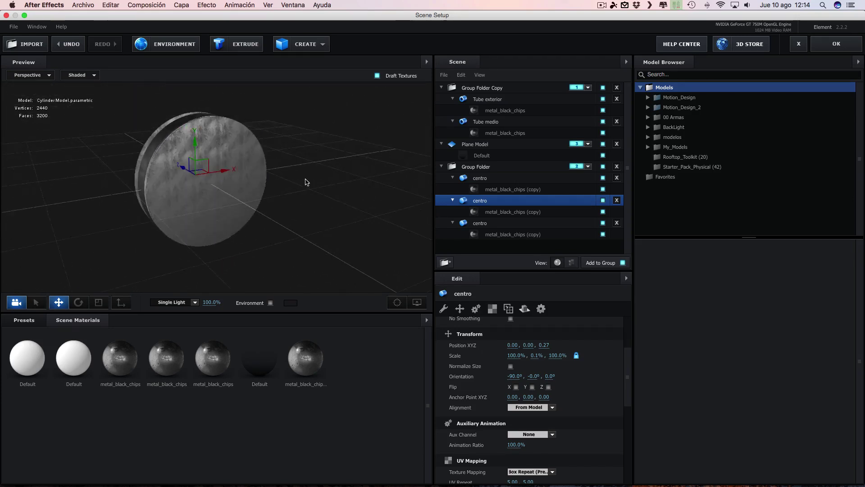
pyautogui.click(235, 175)
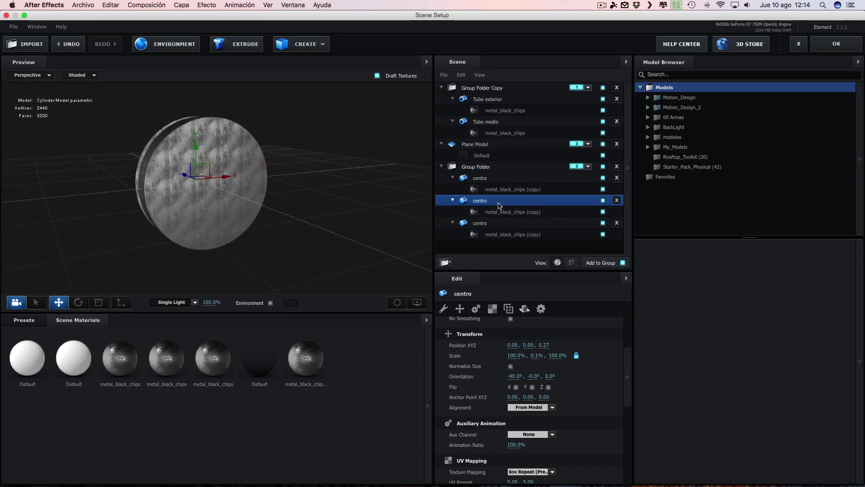
# Step: Select the third centro and open its metal_black_chips (copy) material settings
pyautogui.click(603, 201)
pyautogui.click(603, 223)
pyautogui.click(603, 222)
pyautogui.click(496, 223)
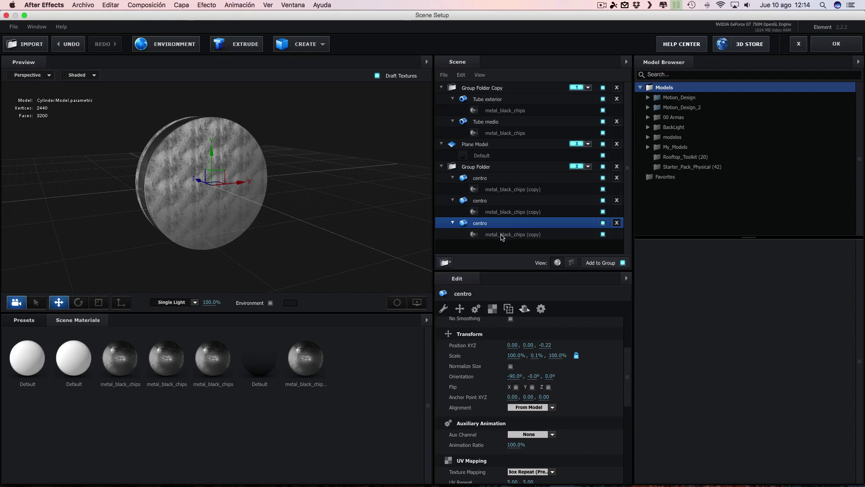
pyautogui.click(502, 235)
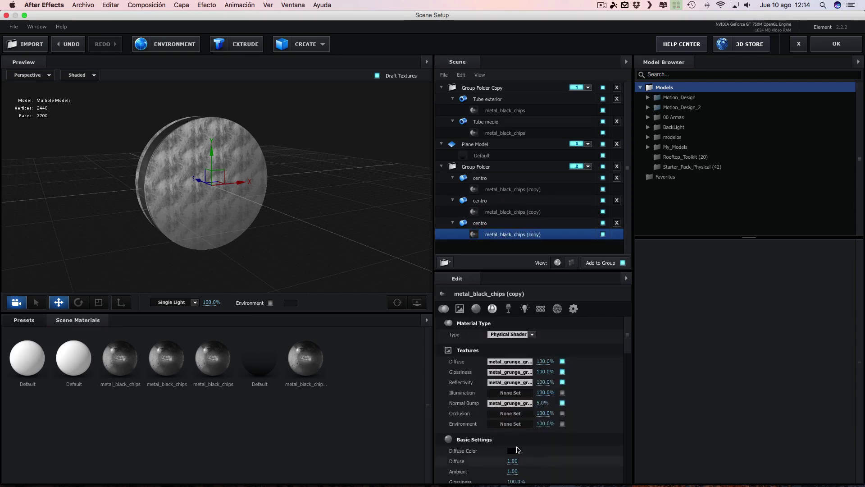
# Step: Set the Reflectivity texture to Custom Layer 1 with UV Repeat 0.17/0.18
pyautogui.click(504, 382)
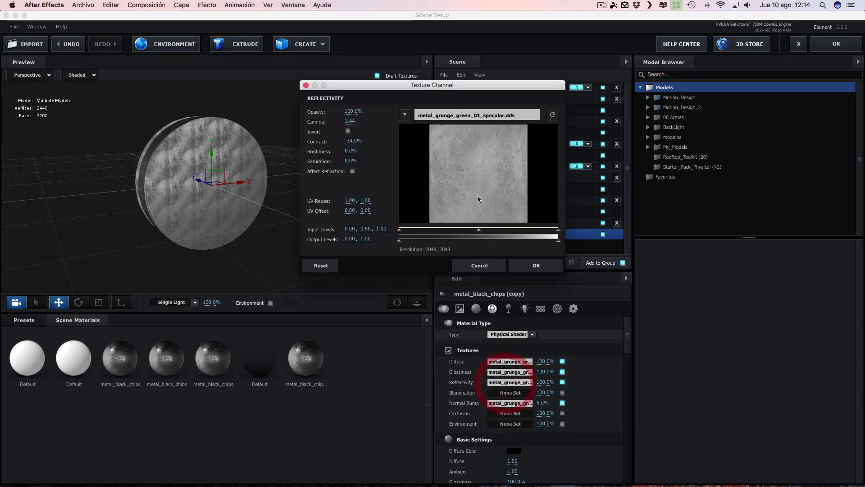
pyautogui.click(409, 116)
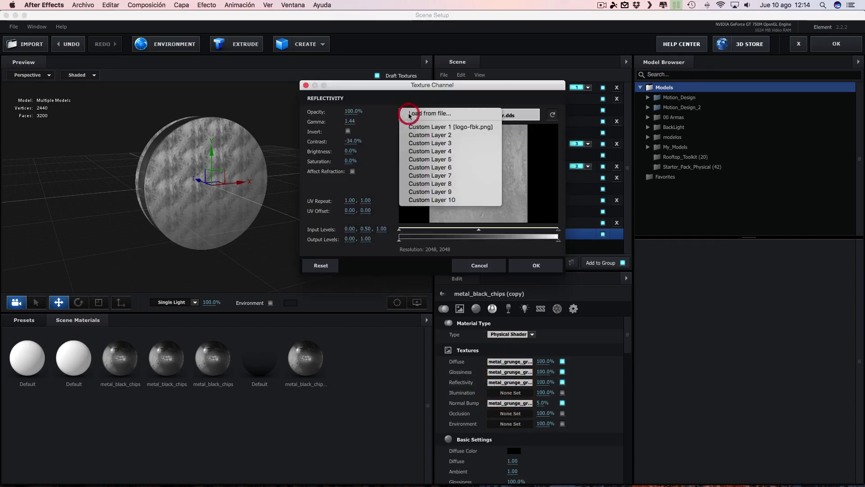
pyautogui.click(426, 128)
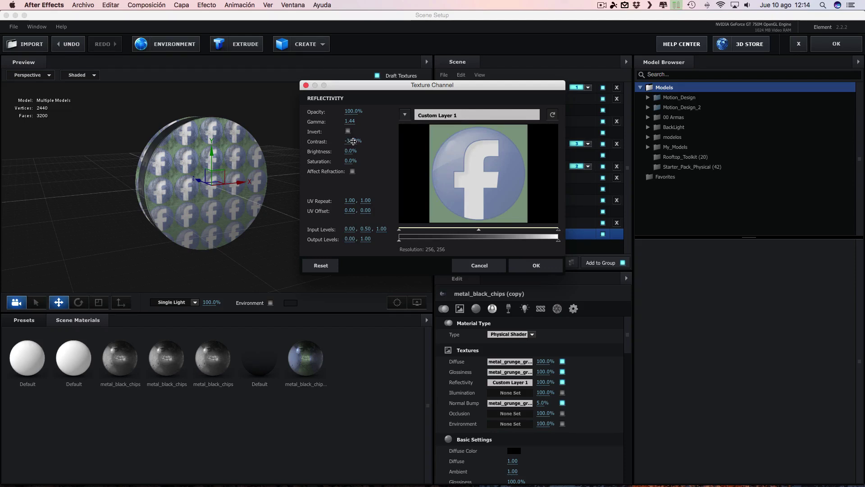
pyautogui.moveTo(351, 201)
pyautogui.mouseDown()
pyautogui.moveTo(309, 198)
pyautogui.moveTo(370, 211)
pyautogui.moveTo(354, 211)
pyautogui.mouseUp()
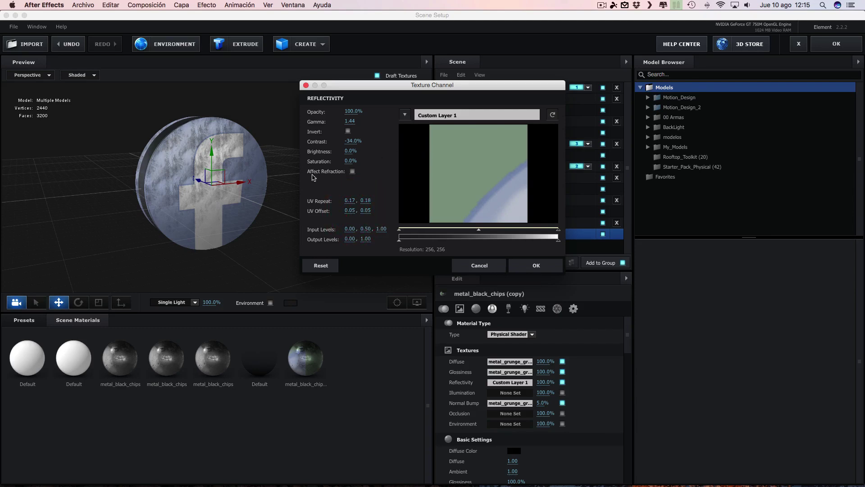
# Step: Set the reflectivity texture to 97% opacity, 79% contrast and 8% brightness
pyautogui.moveTo(354, 111); pyautogui.dragTo(350, 111)
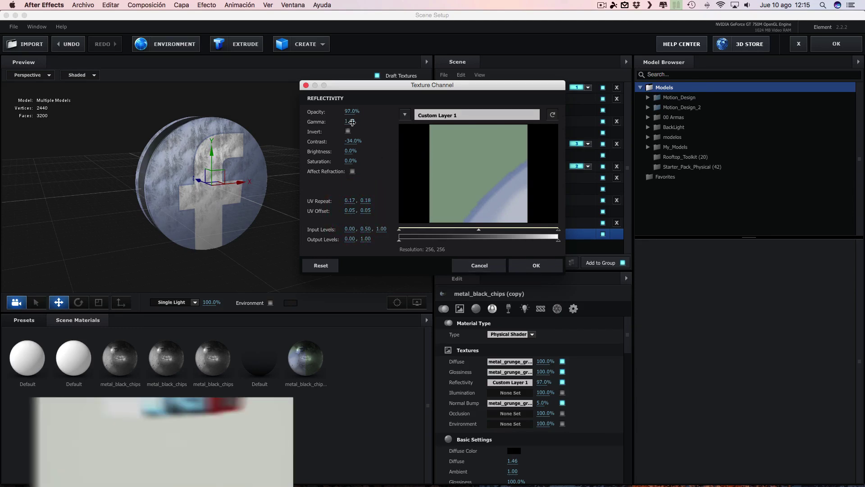
pyautogui.moveTo(356, 141); pyautogui.dragTo(400, 144)
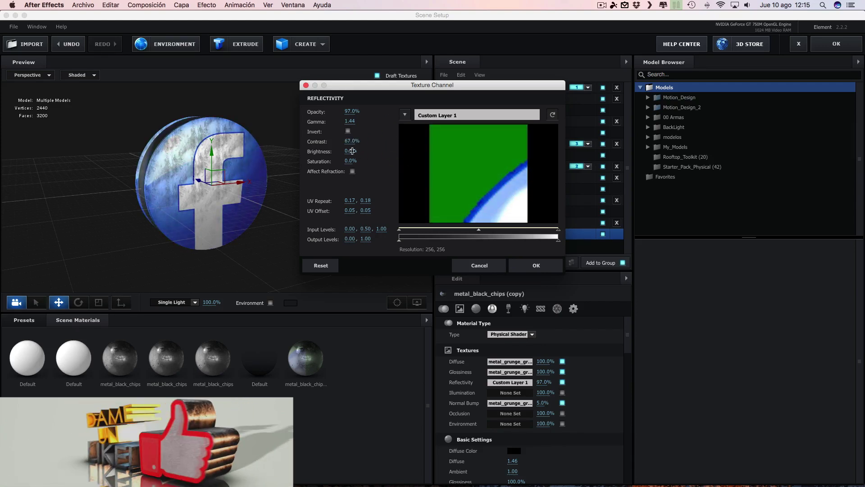
pyautogui.moveTo(350, 151); pyautogui.dragTo(353, 152)
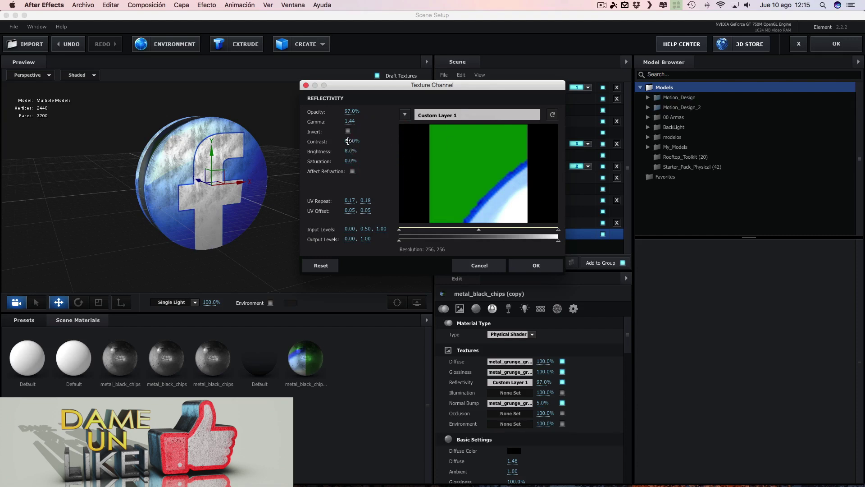
pyautogui.moveTo(347, 141); pyautogui.dragTo(369, 143)
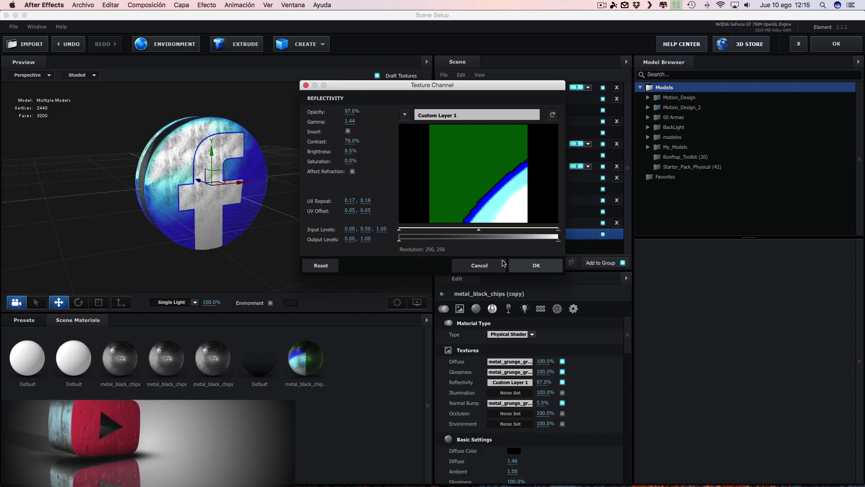
pyautogui.click(513, 265)
pyautogui.moveTo(318, 201)
pyautogui.mouseDown()
pyautogui.moveTo(405, 209)
pyautogui.moveTo(309, 203)
pyautogui.moveTo(350, 183)
pyautogui.moveTo(328, 212)
pyautogui.moveTo(347, 222)
pyautogui.moveTo(478, 217)
pyautogui.mouseUp()
# Step: Apply the original metal_black_chips material to the first centro disc
pyautogui.click(497, 202)
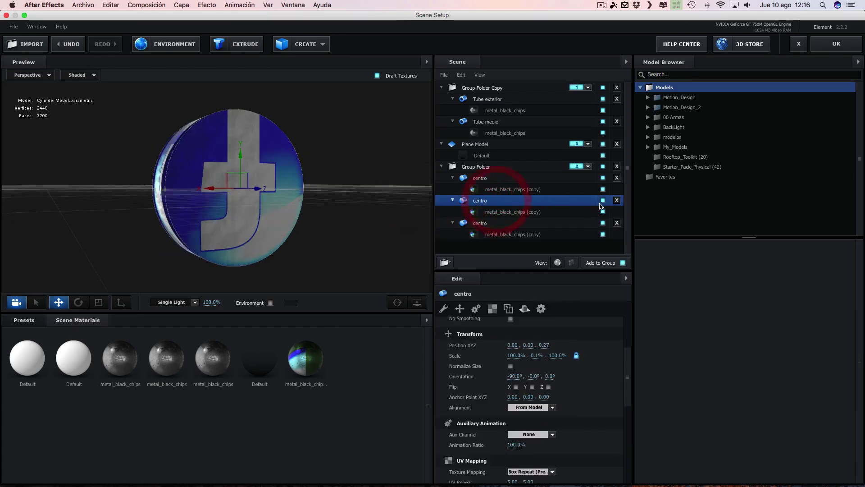
pyautogui.click(603, 200)
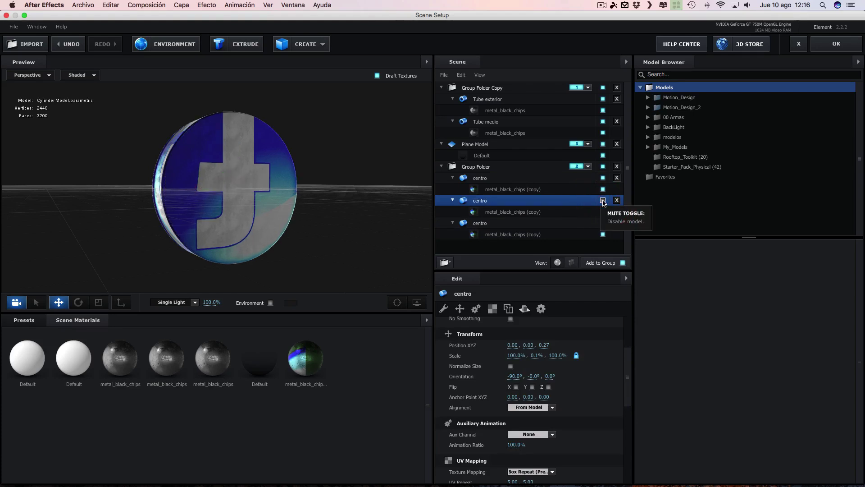
pyautogui.click(604, 201)
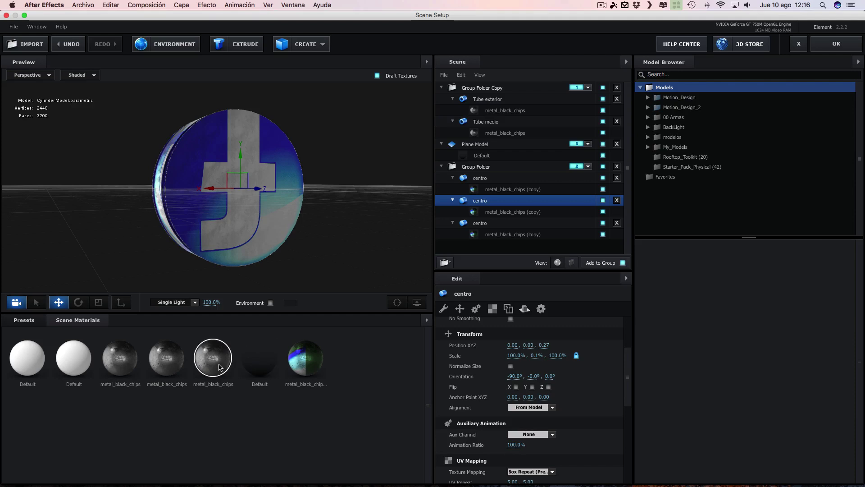
pyautogui.moveTo(217, 360); pyautogui.dragTo(489, 185)
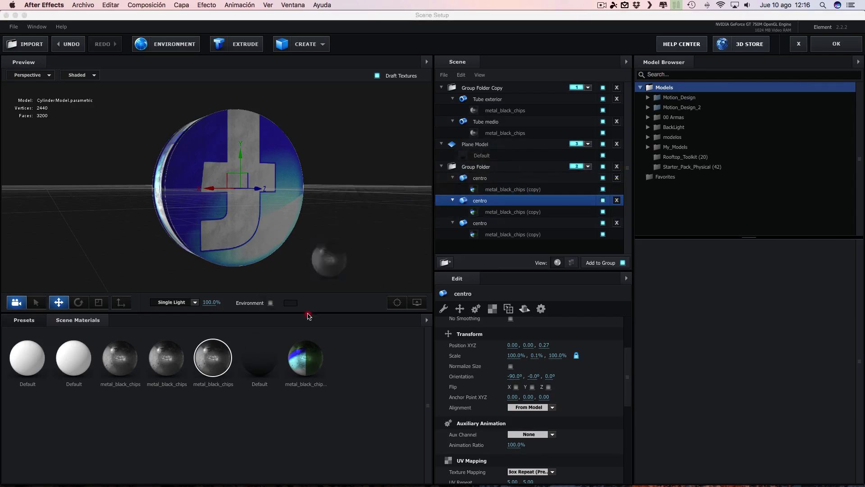
pyautogui.moveTo(321, 217); pyautogui.dragTo(322, 216)
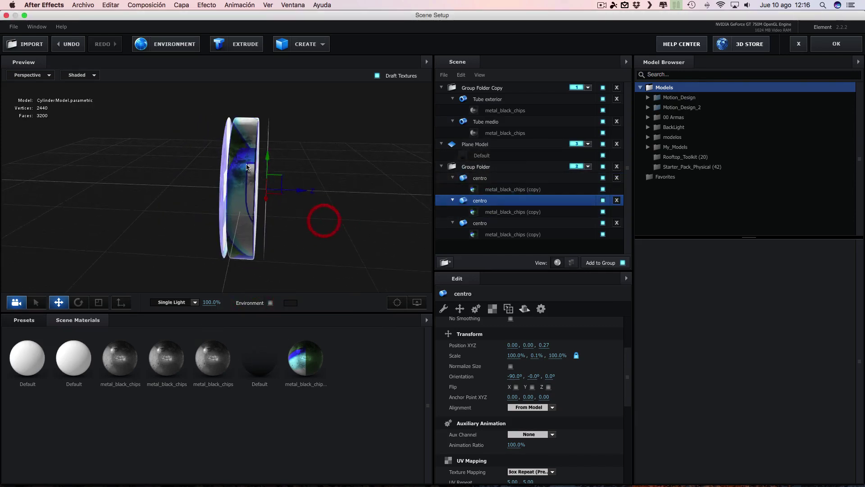
pyautogui.moveTo(345, 185); pyautogui.dragTo(180, 152)
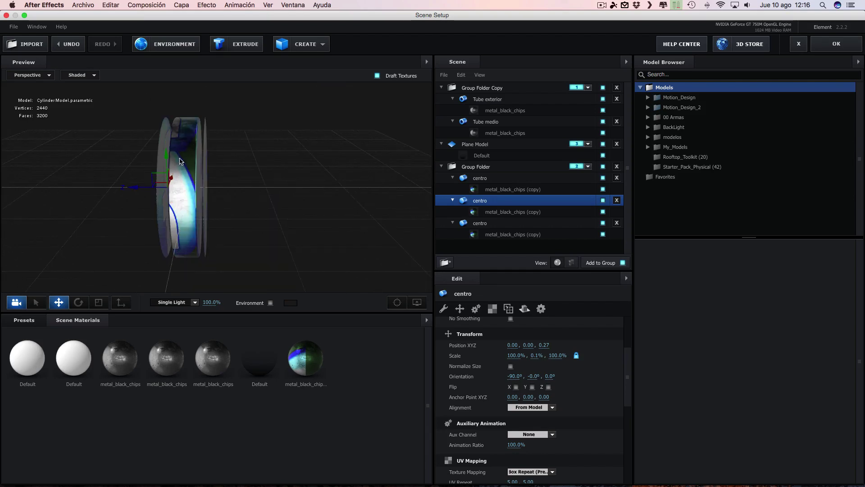
pyautogui.moveTo(257, 170)
pyautogui.mouseDown()
pyautogui.moveTo(373, 184)
pyautogui.moveTo(370, 155)
pyautogui.mouseUp()
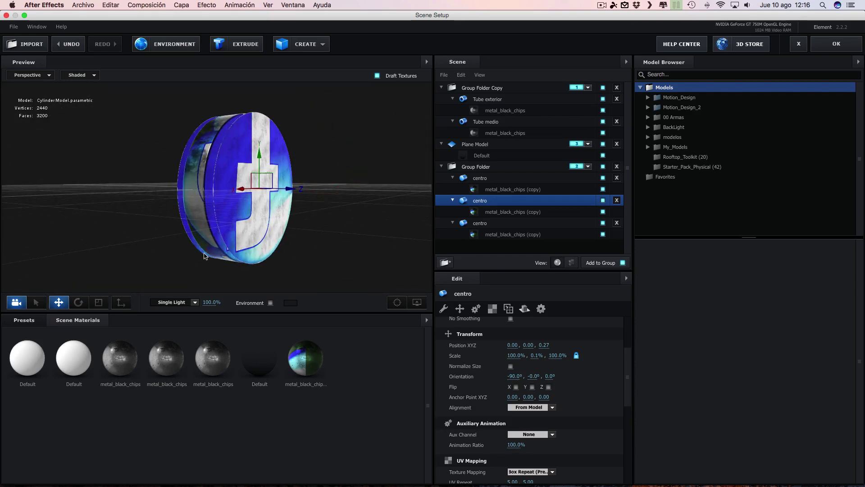
pyautogui.moveTo(216, 365)
pyautogui.mouseDown()
pyautogui.moveTo(211, 361)
pyautogui.moveTo(448, 233)
pyautogui.mouseUp()
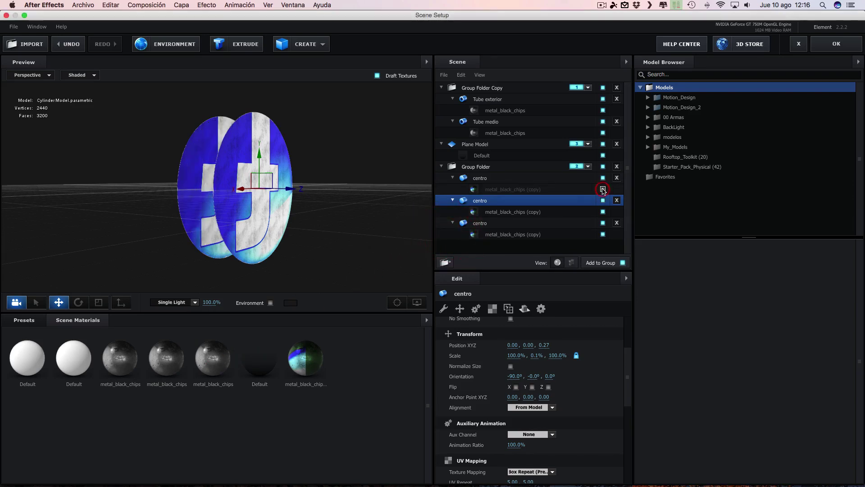
pyautogui.moveTo(213, 360); pyautogui.dragTo(511, 191)
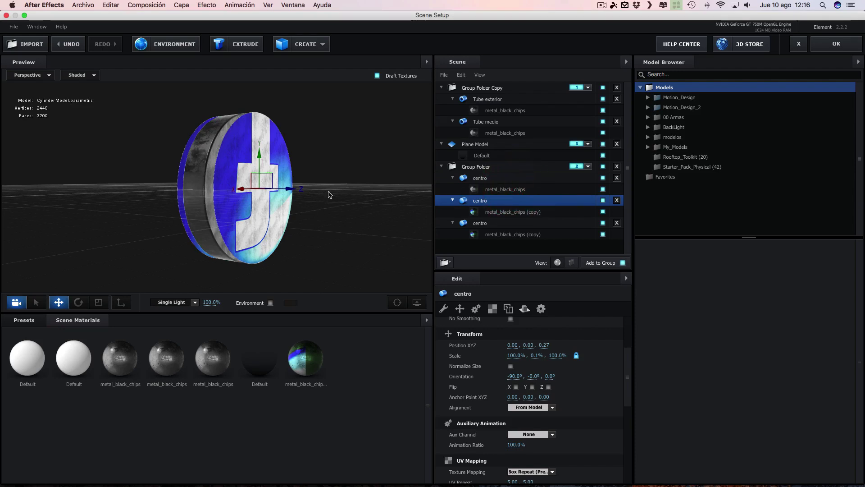
pyautogui.moveTo(328, 193)
pyautogui.mouseDown()
pyautogui.moveTo(317, 238)
pyautogui.moveTo(291, 207)
pyautogui.moveTo(341, 214)
pyautogui.moveTo(244, 214)
pyautogui.moveTo(332, 197)
pyautogui.moveTo(301, 196)
pyautogui.mouseUp()
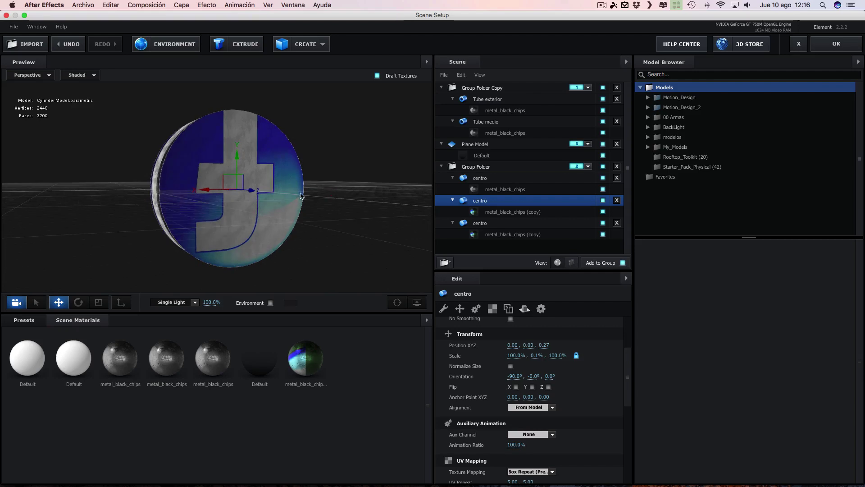
# Step: Enable Flip X and Flip Y on the second centro disc so its f reads correctly
pyautogui.click(602, 211)
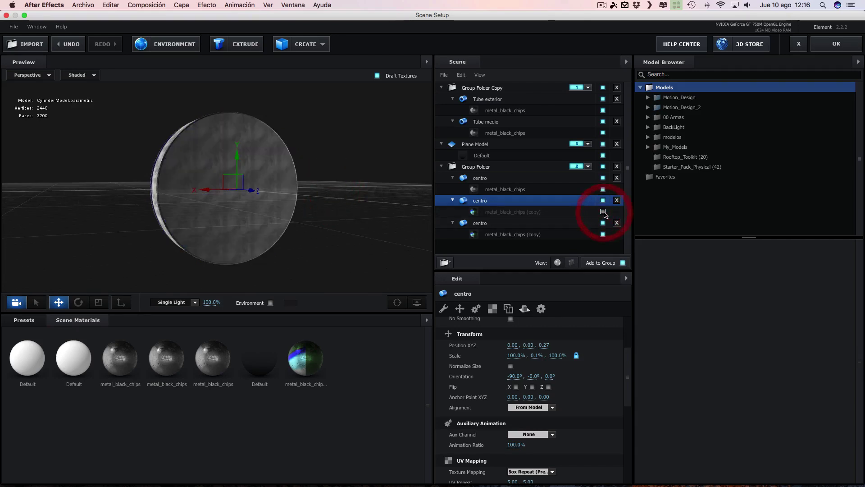
pyautogui.click(602, 212)
pyautogui.click(535, 213)
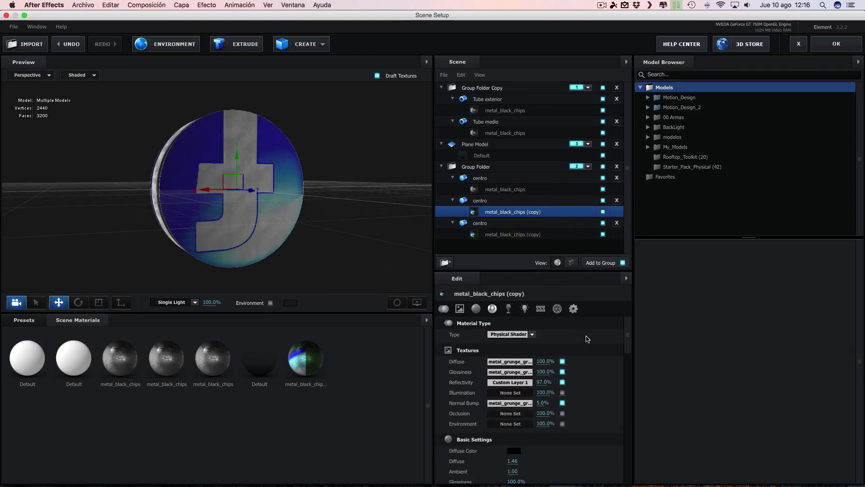
pyautogui.moveTo(630, 340); pyautogui.dragTo(631, 382)
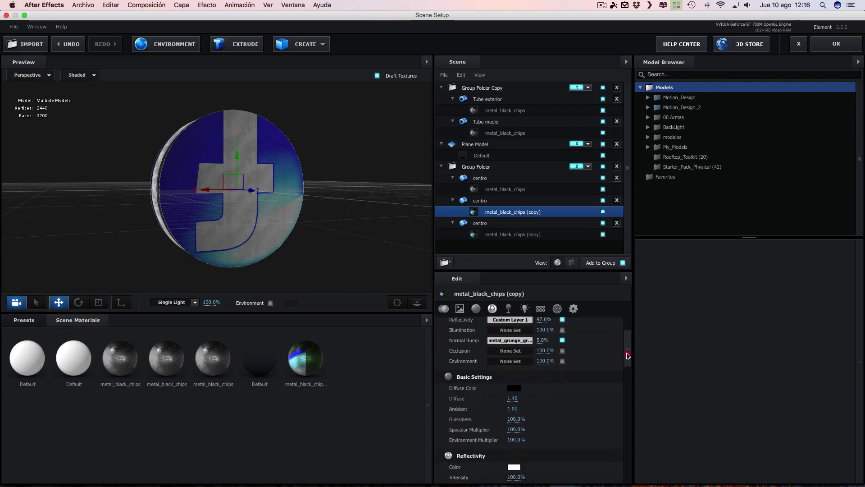
pyautogui.moveTo(632, 391); pyautogui.dragTo(632, 318)
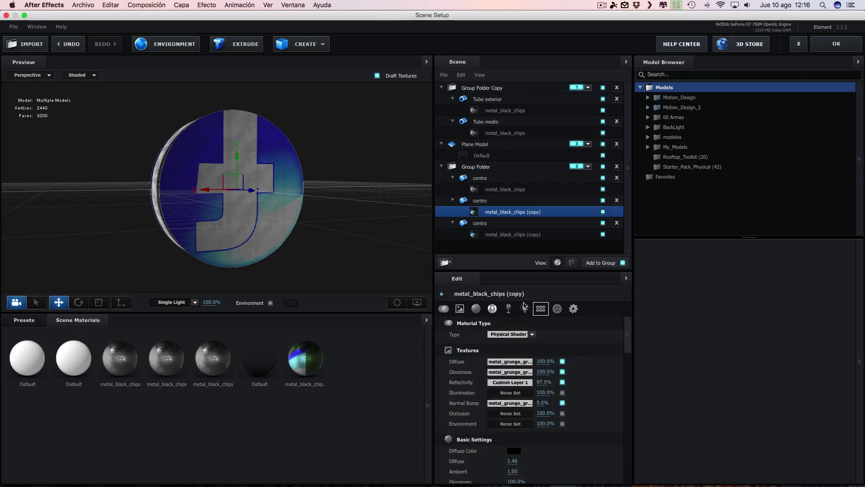
pyautogui.click(487, 201)
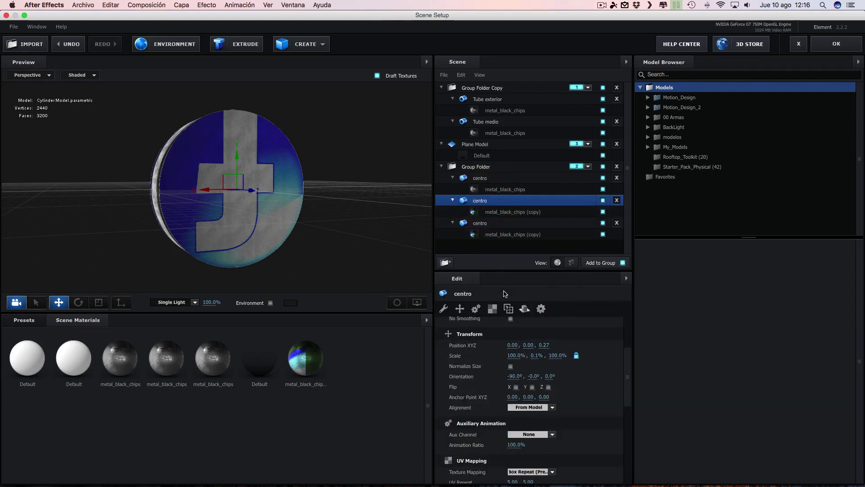
pyautogui.click(493, 309)
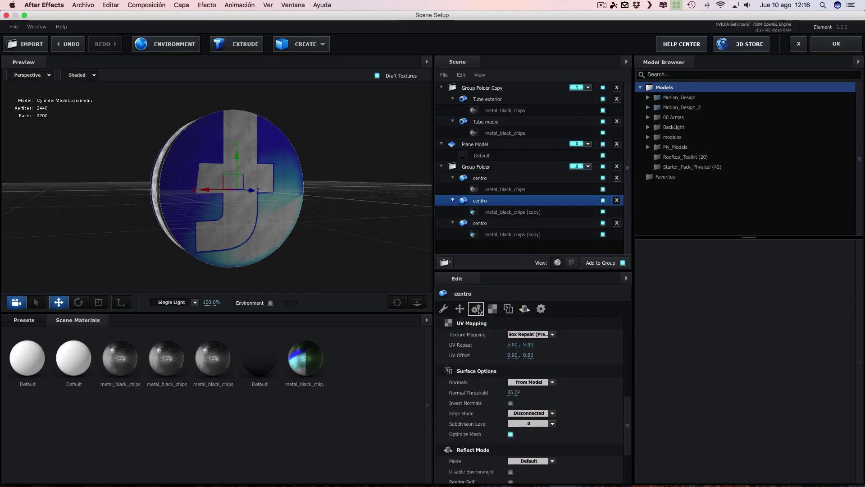
pyautogui.click(461, 309)
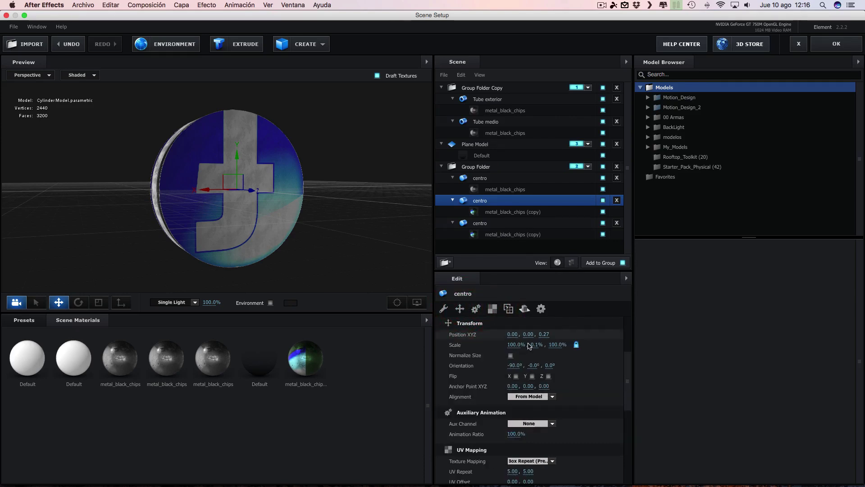
pyautogui.click(516, 376)
pyautogui.click(532, 376)
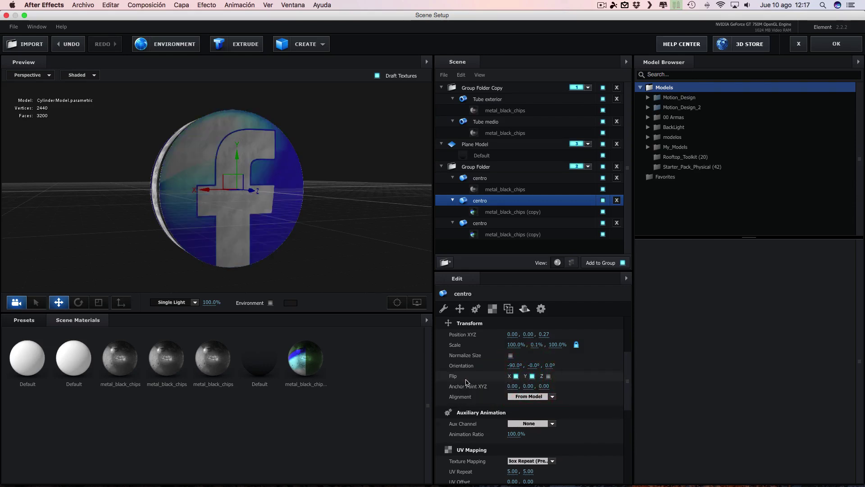
# Step: Move the second centro disc along Z to 0.15
pyautogui.moveTo(380, 242)
pyautogui.mouseDown()
pyautogui.moveTo(231, 239)
pyautogui.moveTo(398, 244)
pyautogui.moveTo(363, 242)
pyautogui.mouseUp()
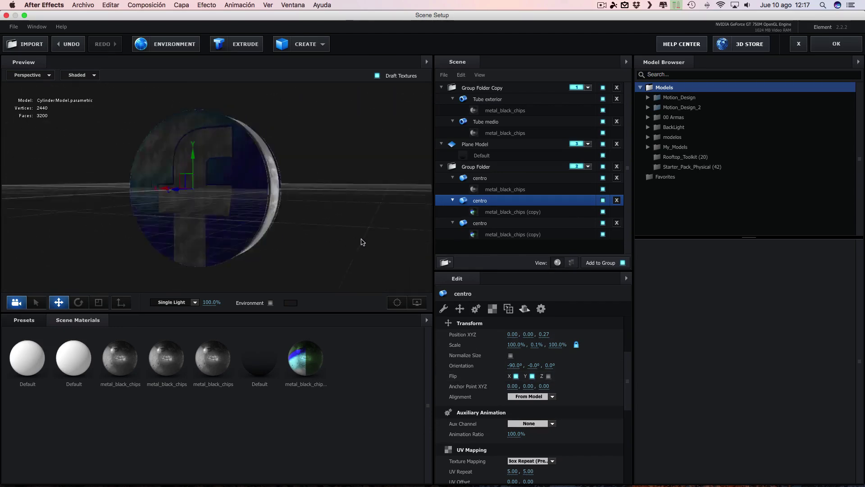
pyautogui.moveTo(363, 242); pyautogui.dragTo(360, 240)
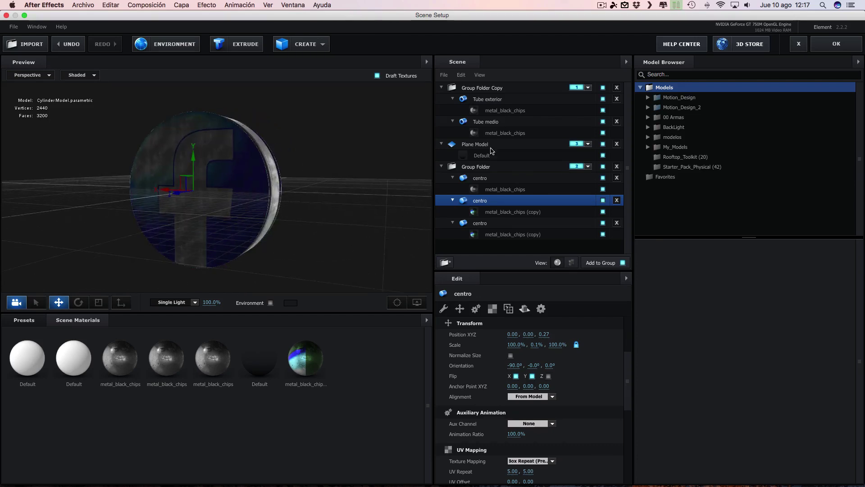
pyautogui.moveTo(207, 194)
pyautogui.mouseDown()
pyautogui.moveTo(405, 200)
pyautogui.moveTo(355, 214)
pyautogui.mouseUp()
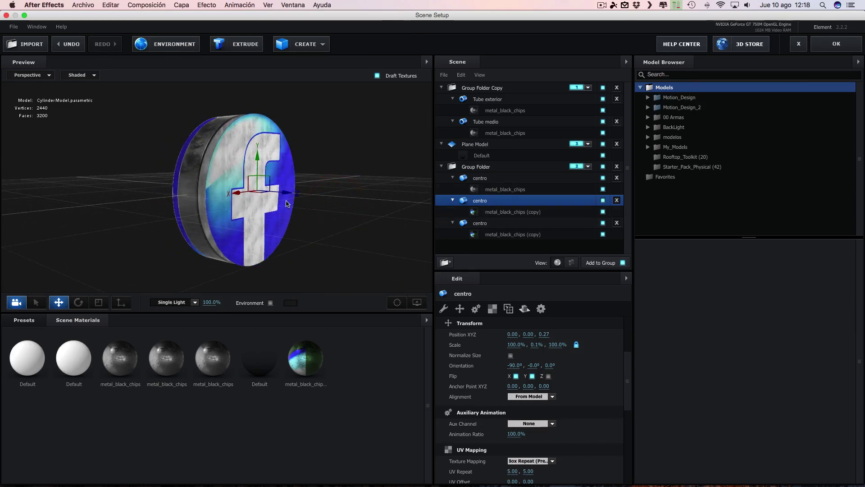
pyautogui.moveTo(287, 194); pyautogui.dragTo(276, 195)
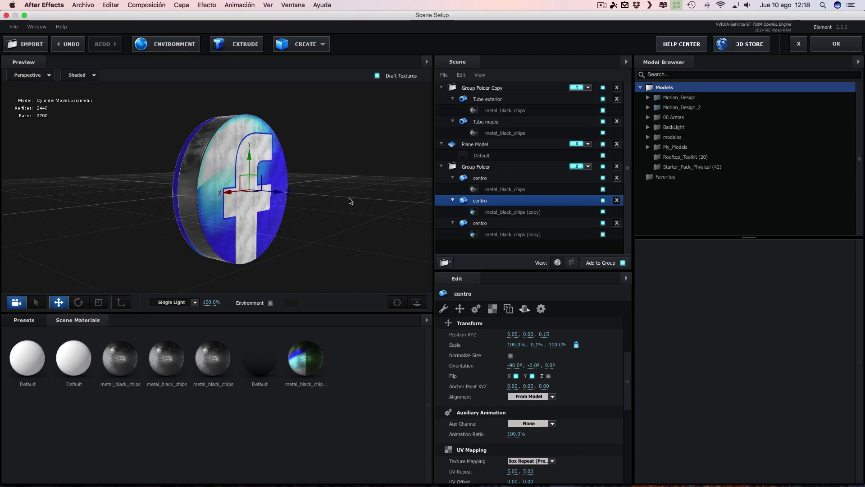
pyautogui.moveTo(351, 209)
pyautogui.mouseDown()
pyautogui.moveTo(251, 208)
pyautogui.moveTo(344, 208)
pyautogui.moveTo(176, 188)
pyautogui.moveTo(368, 191)
pyautogui.mouseUp()
pyautogui.click(505, 223)
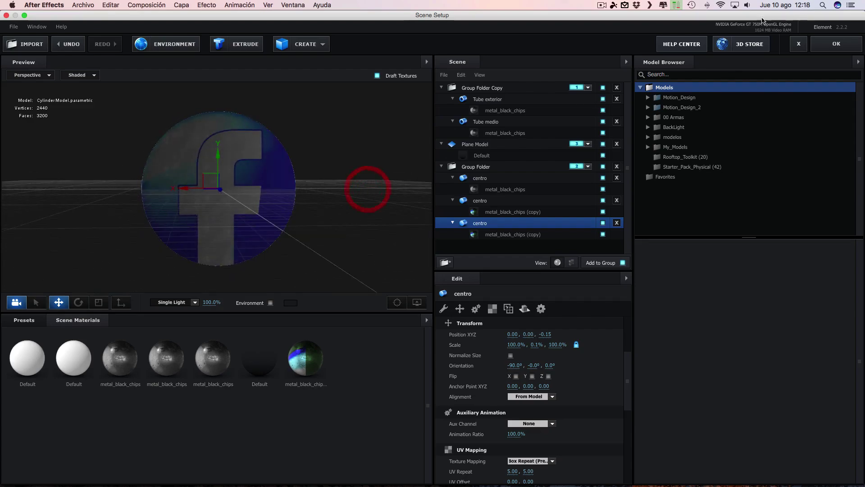
pyautogui.click(840, 44)
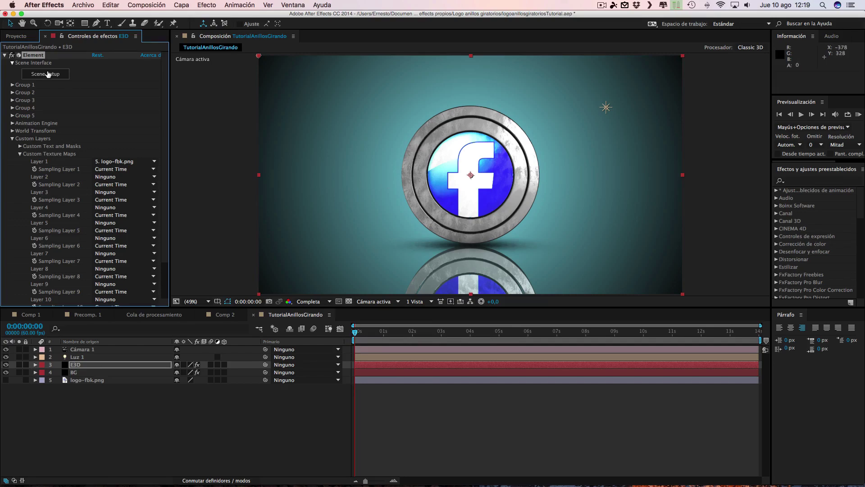
pyautogui.click(47, 74)
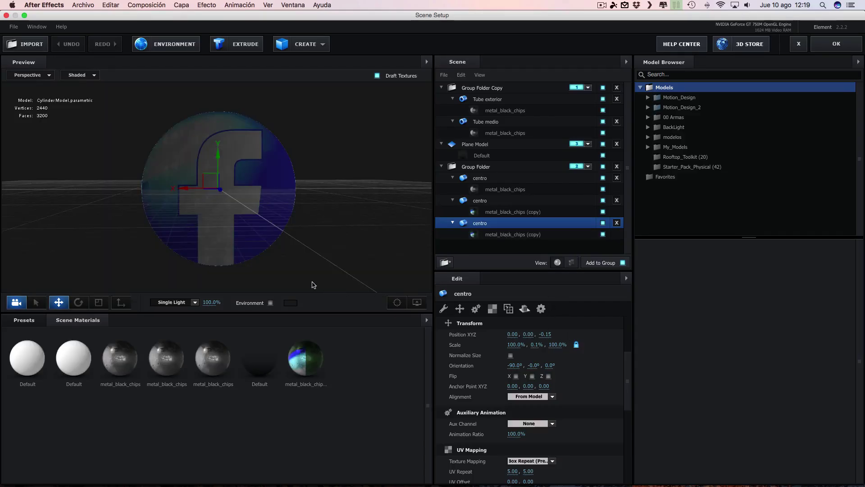
pyautogui.click(484, 167)
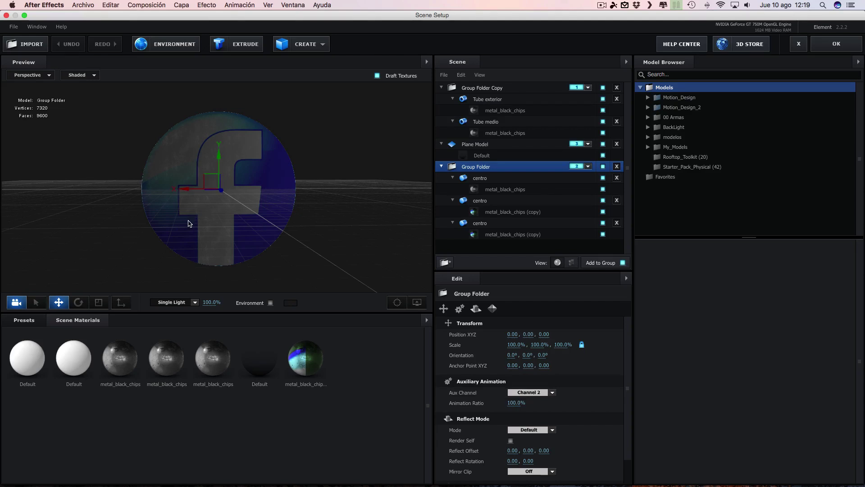
# Step: Inspect the Group Folder Copy, Tube exterior and Tube medio ring settings, orbiting the preview around the rings
pyautogui.click(491, 92)
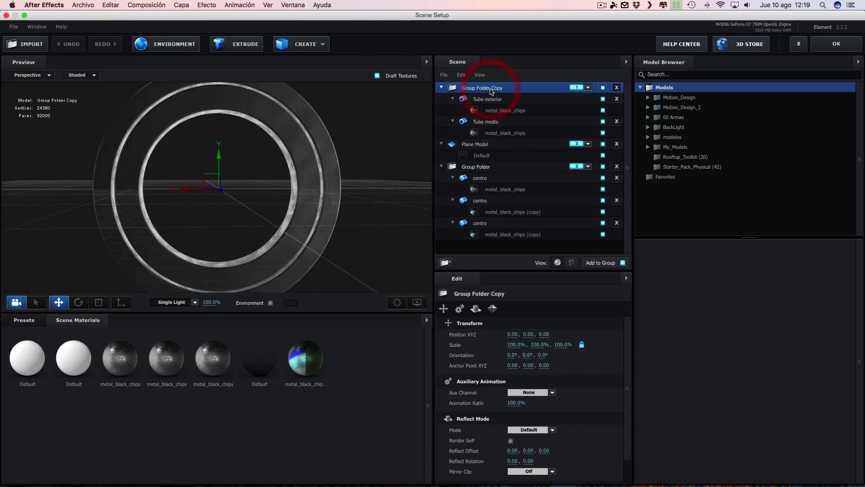
pyautogui.click(485, 99)
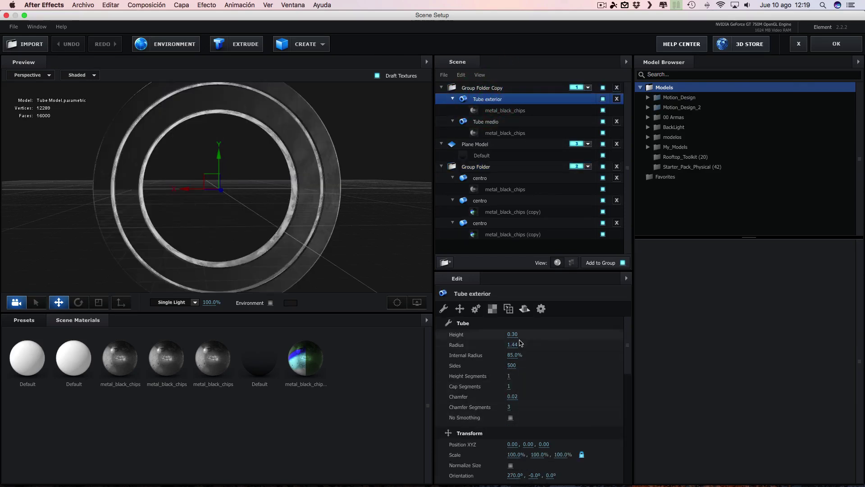
pyautogui.scroll(-5, 523, 322)
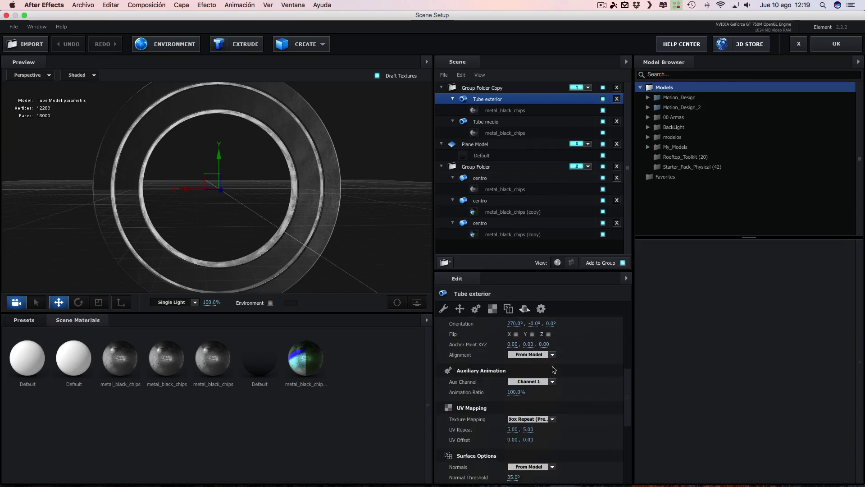
pyautogui.click(495, 122)
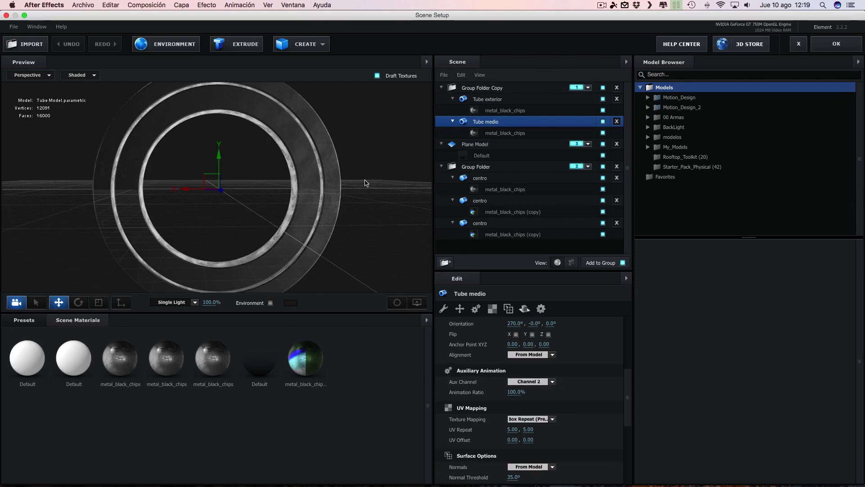
pyautogui.moveTo(352, 206); pyautogui.dragTo(392, 217)
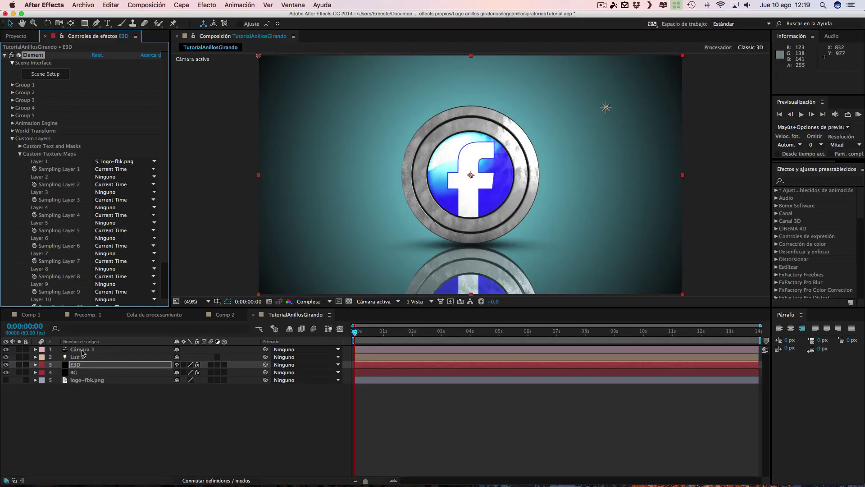
# Step: Select the E3D layer and expand Element's Group 1 > Aux Channels > Channel 1 settings
pyautogui.click(83, 351)
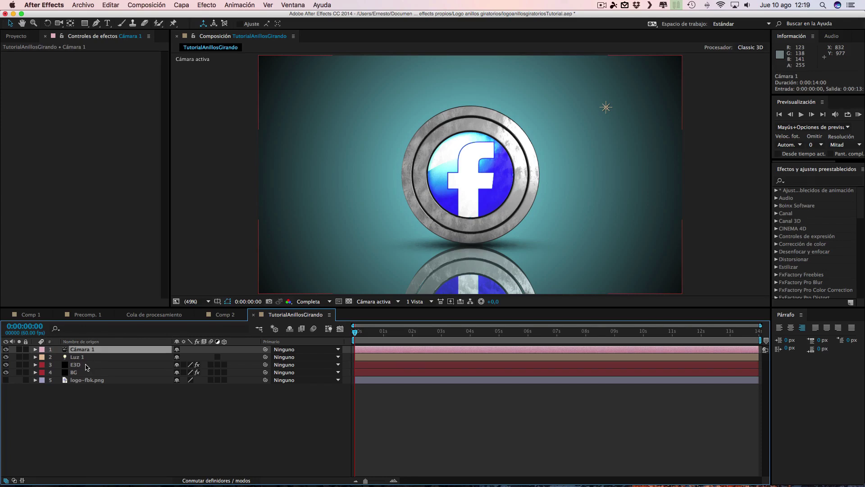
pyautogui.click(87, 366)
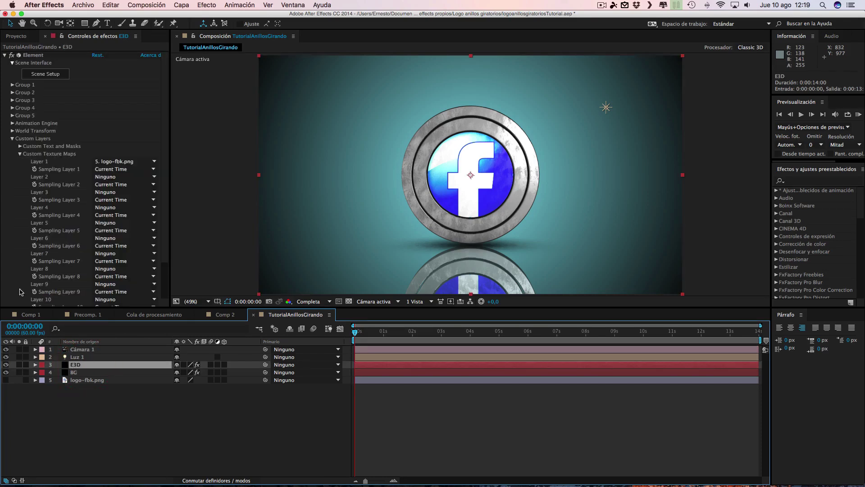
pyautogui.click(13, 85)
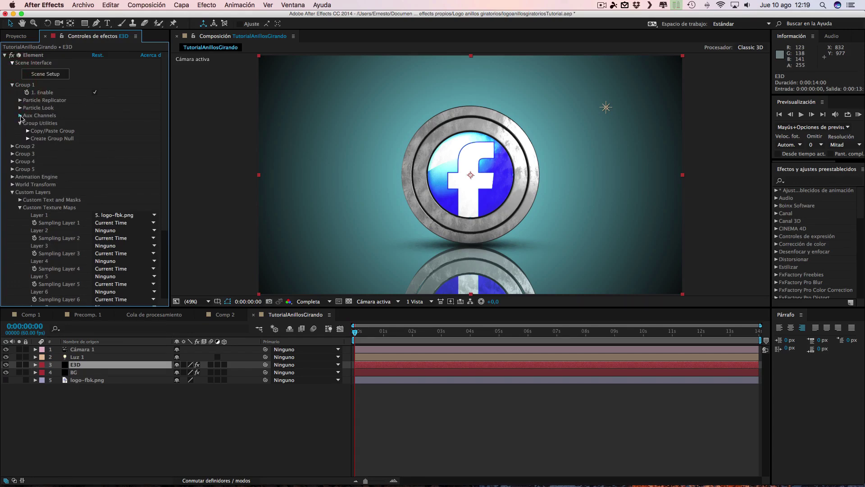
pyautogui.click(20, 116)
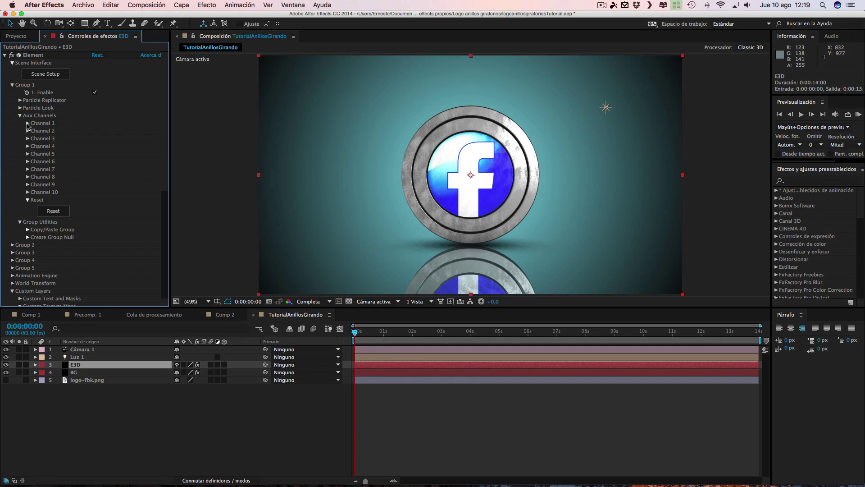
pyautogui.click(27, 123)
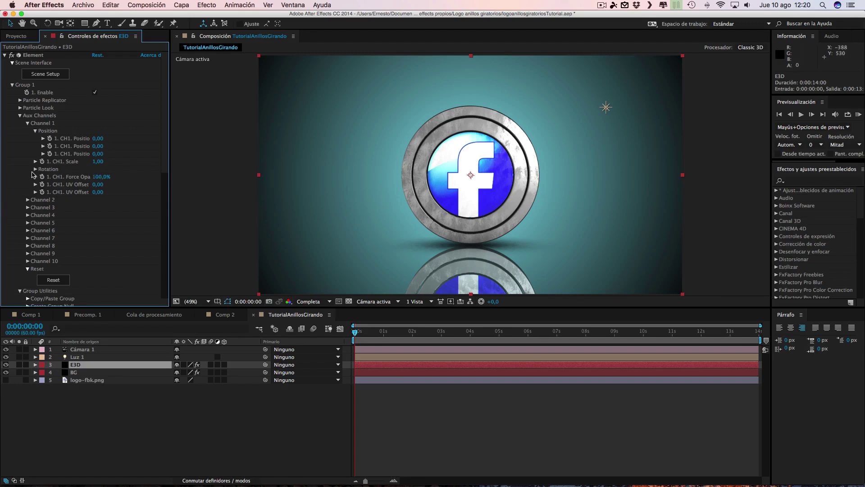
# Step: Expand Channel 1 Rotation and scrub its Z value to 0x+342°, undoing the trial rotations
pyautogui.click(35, 169)
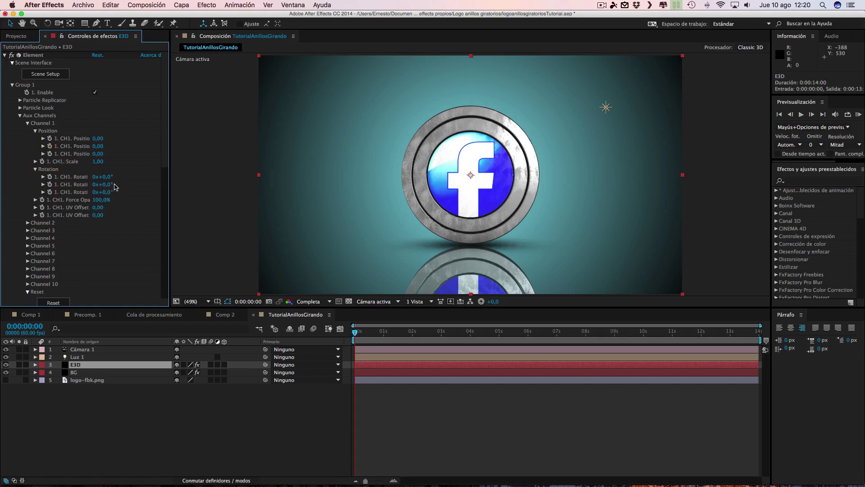
pyautogui.moveTo(105, 184); pyautogui.dragTo(127, 184)
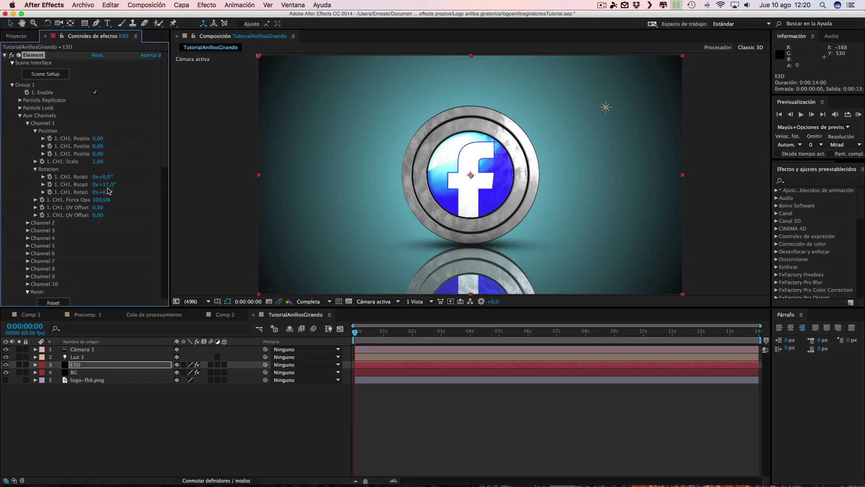
pyautogui.press('super+z')
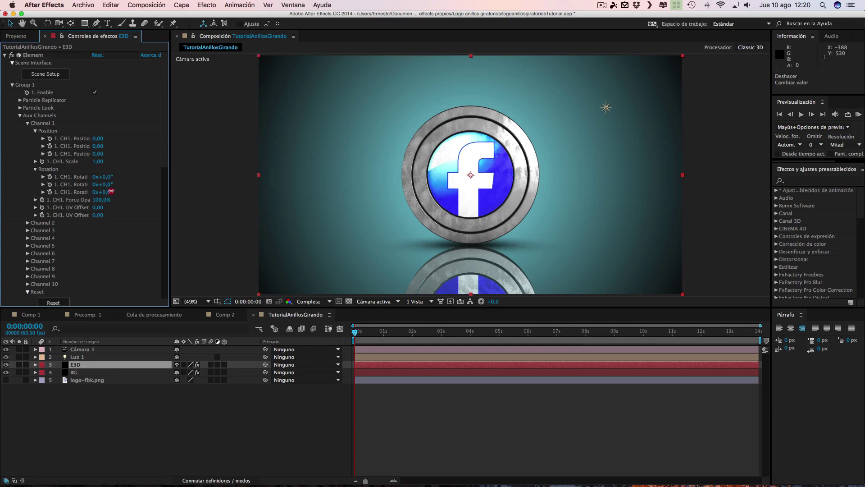
pyautogui.moveTo(108, 192); pyautogui.dragTo(126, 192)
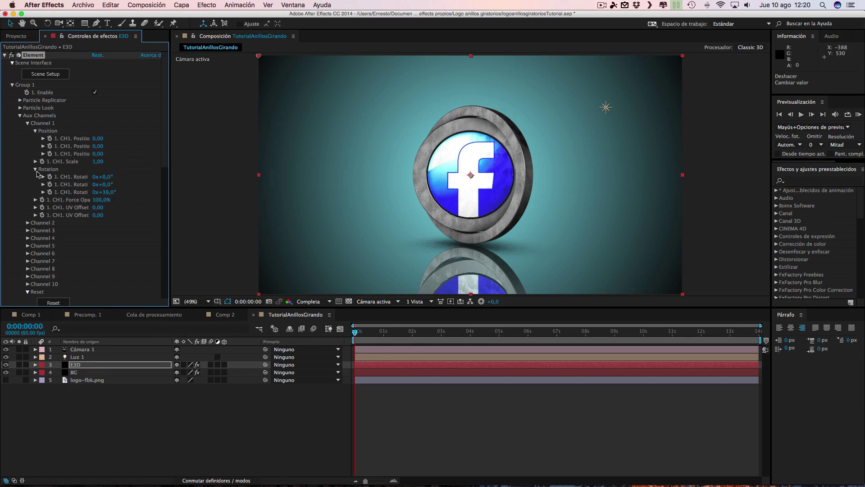
pyautogui.hotkey('ctrl', 'z')
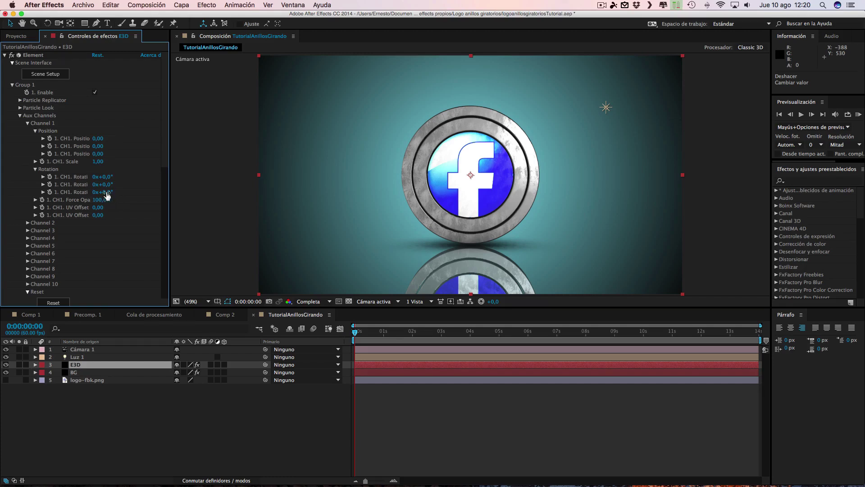
pyautogui.moveTo(107, 195)
pyautogui.mouseDown()
pyautogui.moveTo(272, 194)
pyautogui.moveTo(263, 194)
pyautogui.mouseUp()
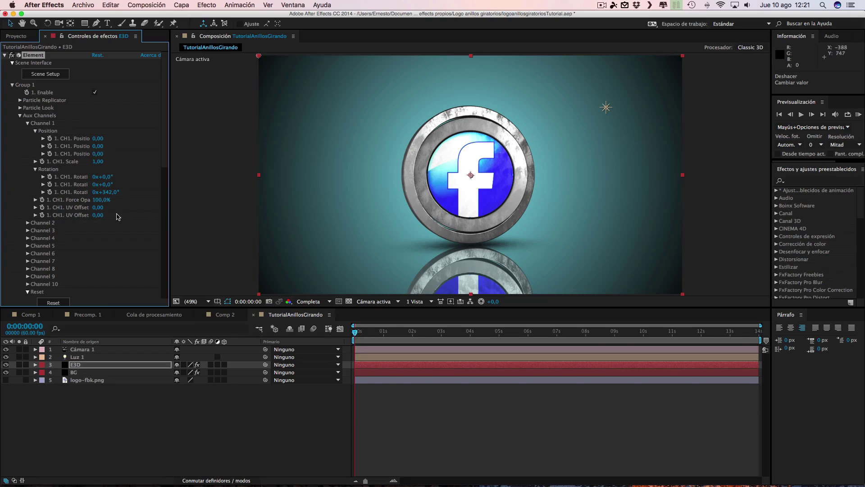
# Step: Keyframe Channel 1 Z rotation at 342° at 0 s and 0° at 7 s
pyautogui.click(54, 194)
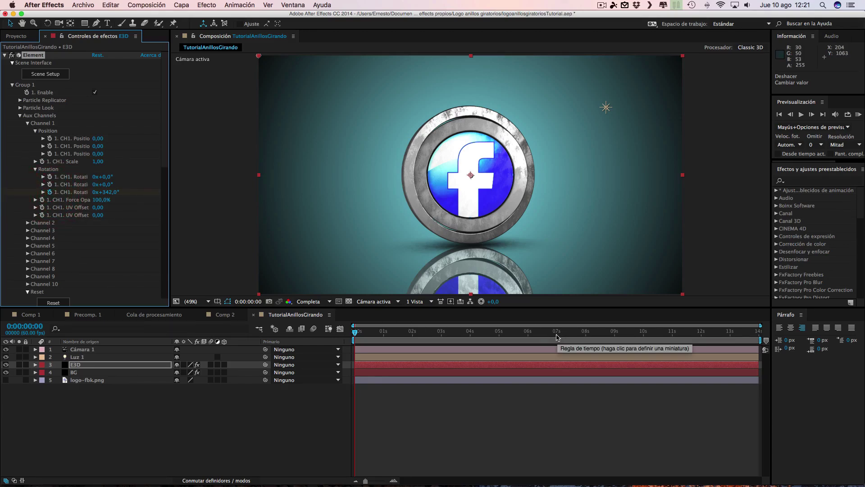
pyautogui.click(561, 342)
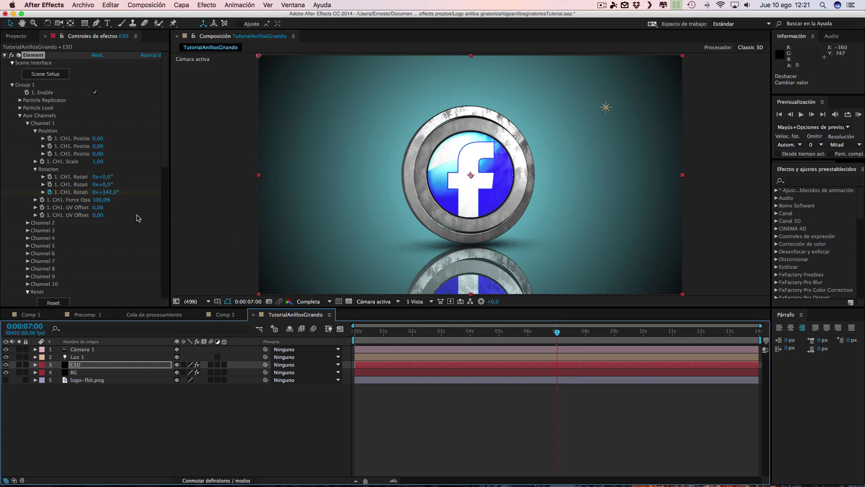
pyautogui.click(109, 192)
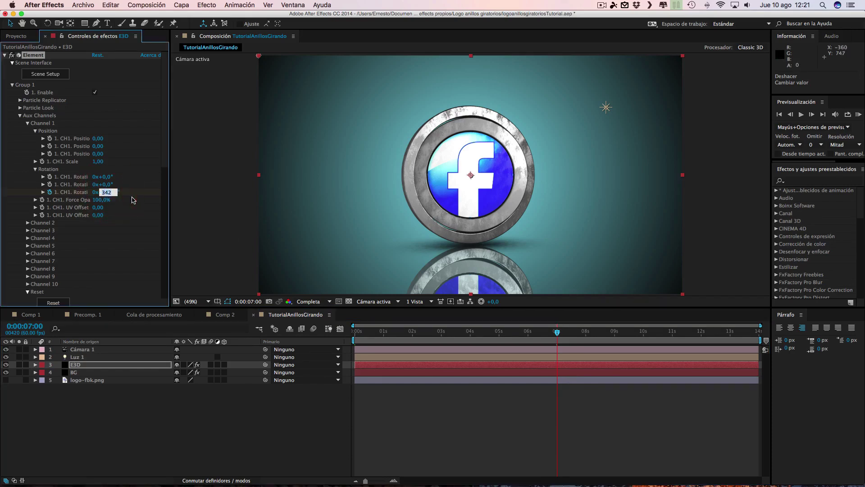
pyautogui.write('0')
pyautogui.click(149, 211)
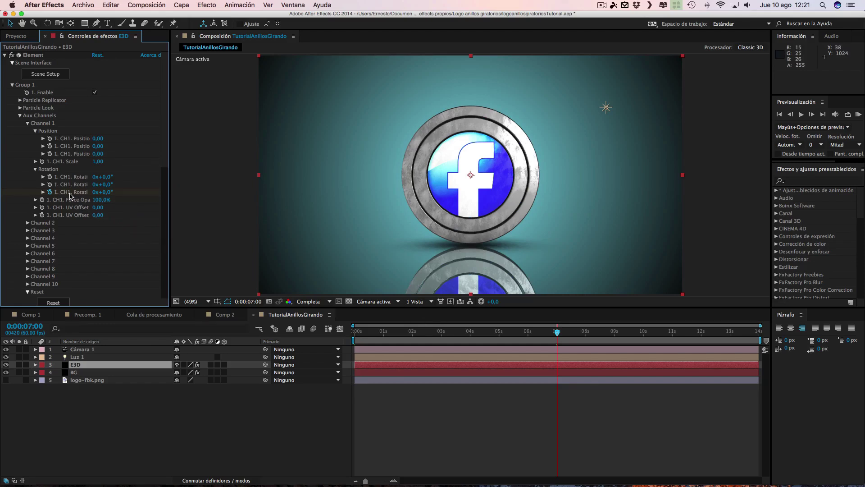
# Step: Reveal the animated properties with U and scrub the timeline to preview the first ring's spin
pyautogui.press('u')
pyautogui.press('u')
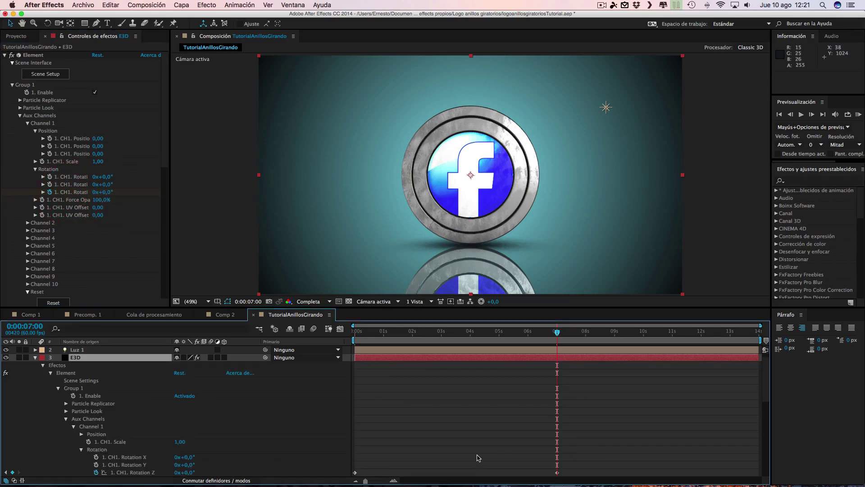
pyautogui.scroll(-5, 478, 458)
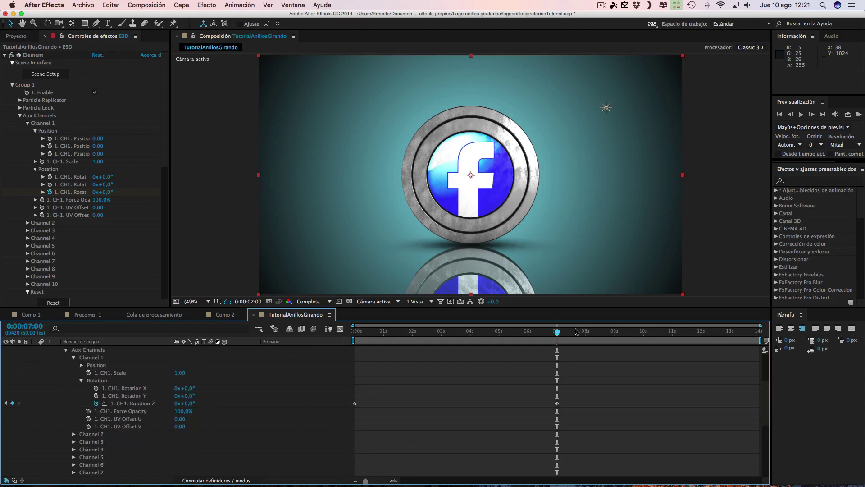
pyautogui.moveTo(558, 334); pyautogui.dragTo(498, 336)
pyautogui.moveTo(482, 337)
pyautogui.mouseDown()
pyautogui.moveTo(339, 337)
pyautogui.moveTo(556, 337)
pyautogui.mouseUp()
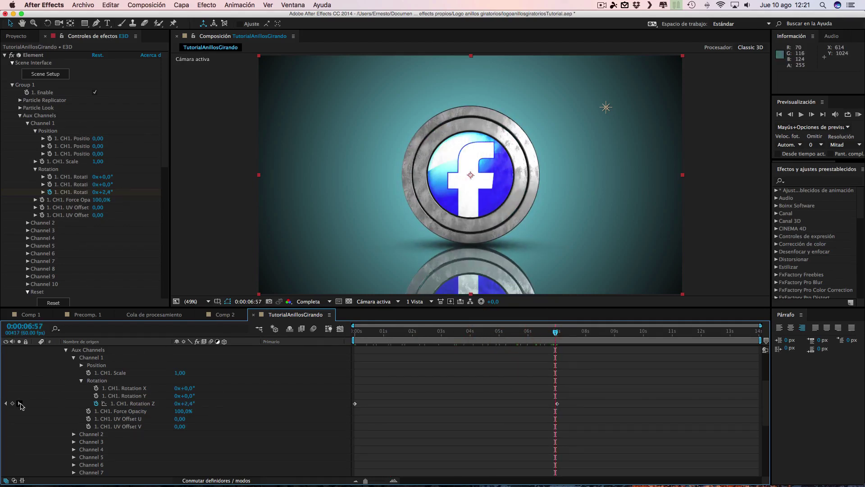
pyautogui.click(20, 404)
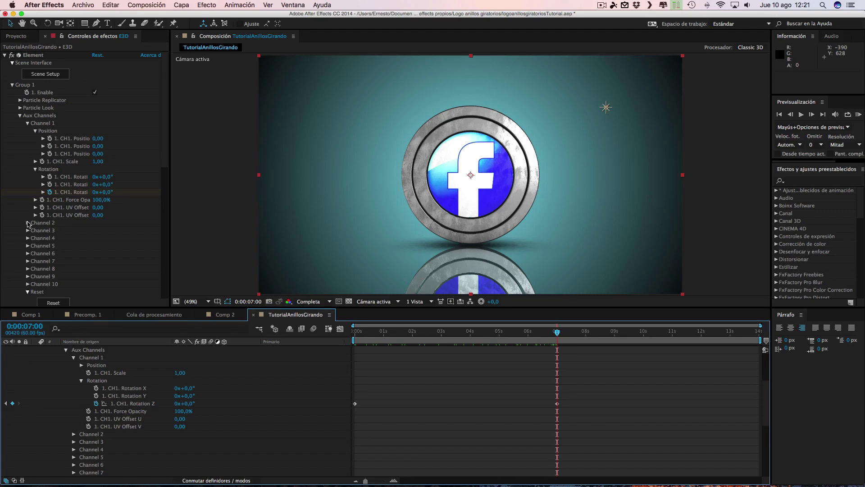
# Step: Expand Channel 2 Rotation and scrub its Z value to spin the outer ring
pyautogui.click(27, 223)
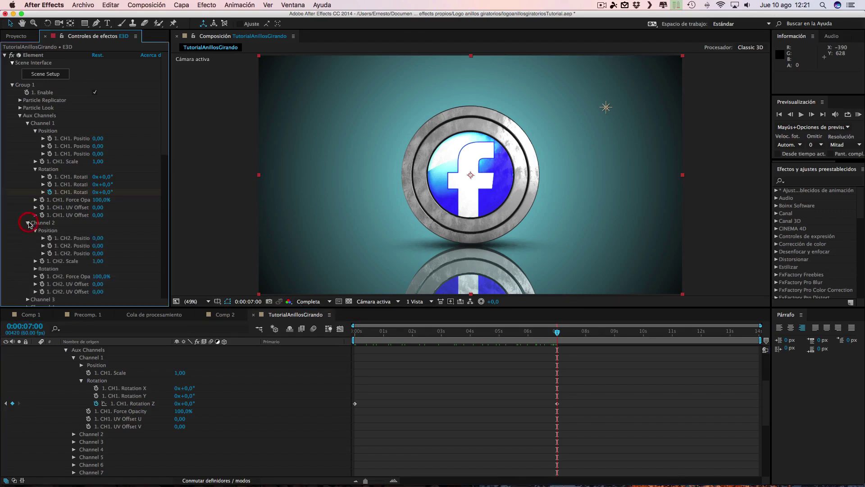
pyautogui.click(35, 268)
pyautogui.scroll(-5, 58, 255)
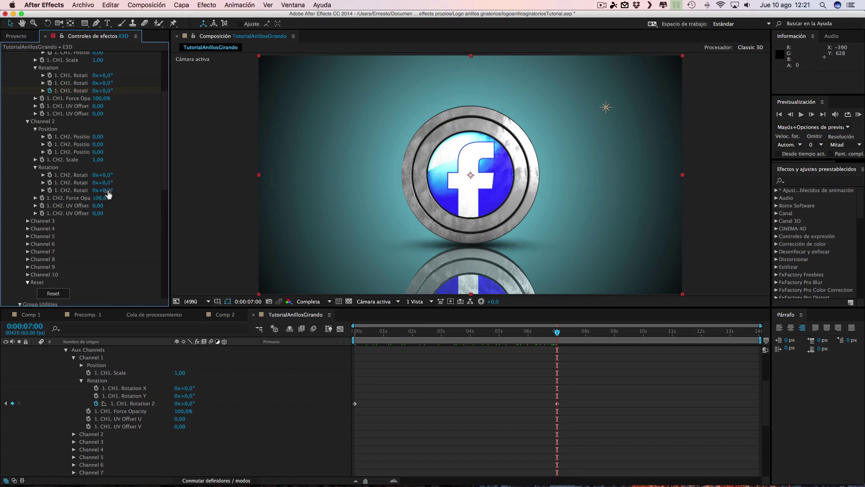
pyautogui.moveTo(107, 193); pyautogui.dragTo(123, 192)
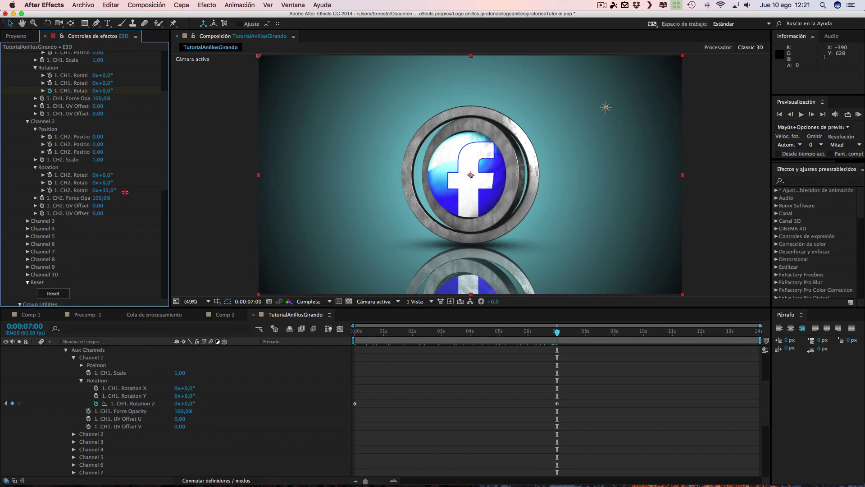
pyautogui.moveTo(124, 191)
pyautogui.mouseDown()
pyautogui.moveTo(220, 192)
pyautogui.moveTo(138, 192)
pyautogui.moveTo(148, 191)
pyautogui.mouseUp()
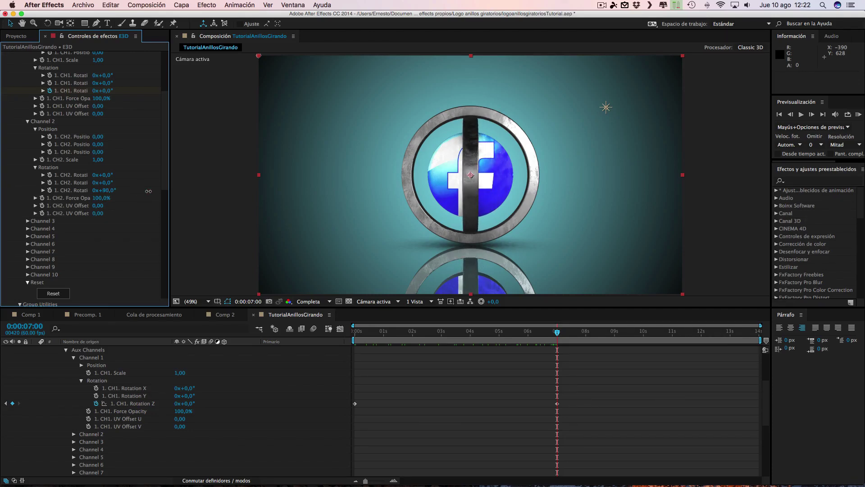
# Step: Enter the Channel 2 Z rotation precisely as 0x-270° via the revolution and degree fields
pyautogui.click(95, 190)
pyautogui.write('1')
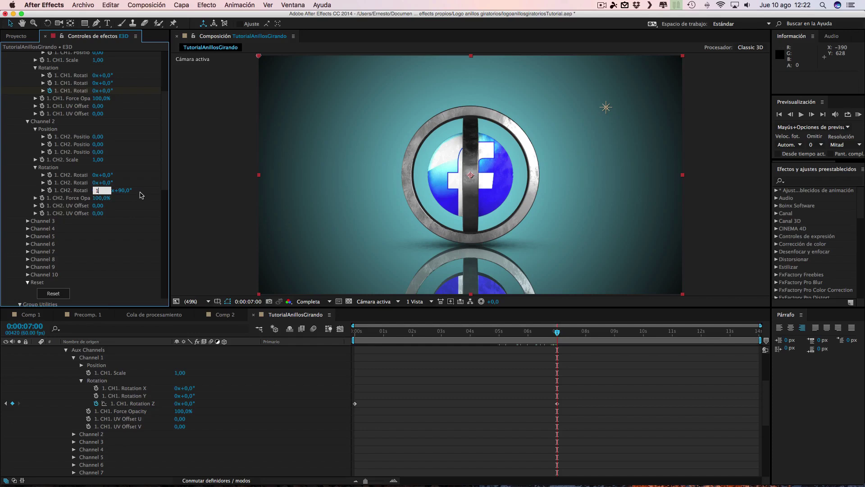
pyautogui.click(125, 193)
pyautogui.click(95, 190)
pyautogui.write('-')
pyautogui.click(146, 192)
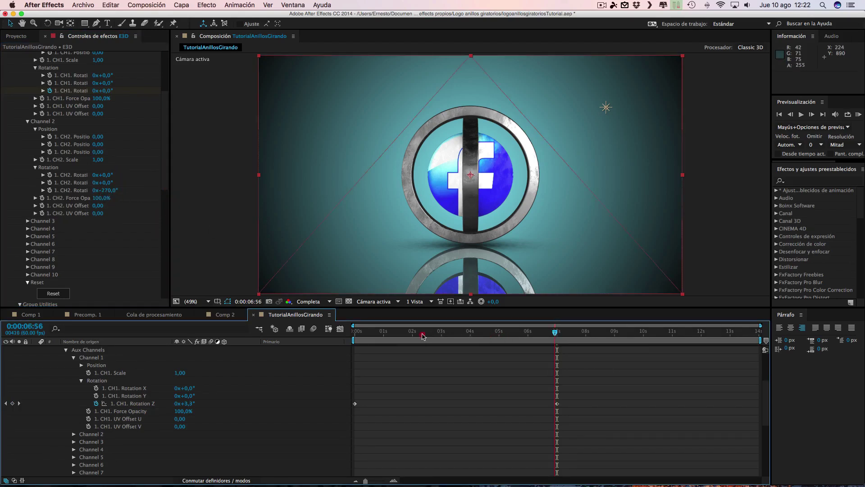
# Step: Keyframe Channel 2 Z rotation from −270° at 0 s to 0° at 7 s
pyautogui.moveTo(383, 335); pyautogui.dragTo(350, 336)
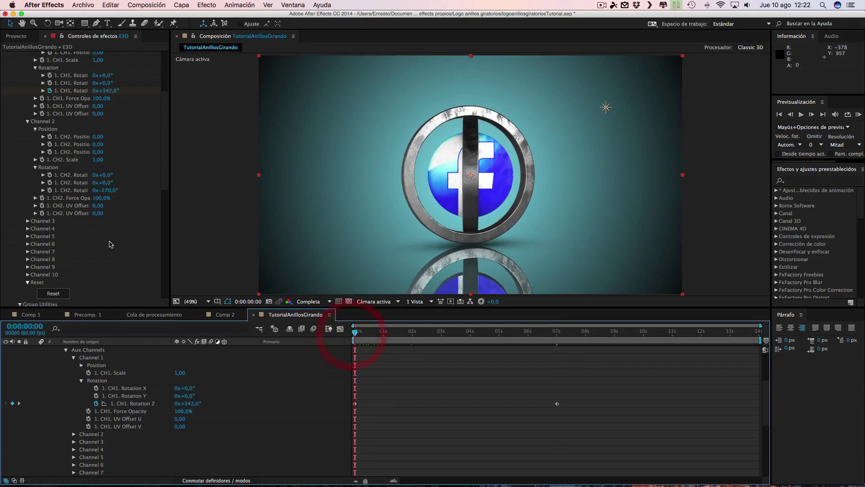
pyautogui.click(50, 190)
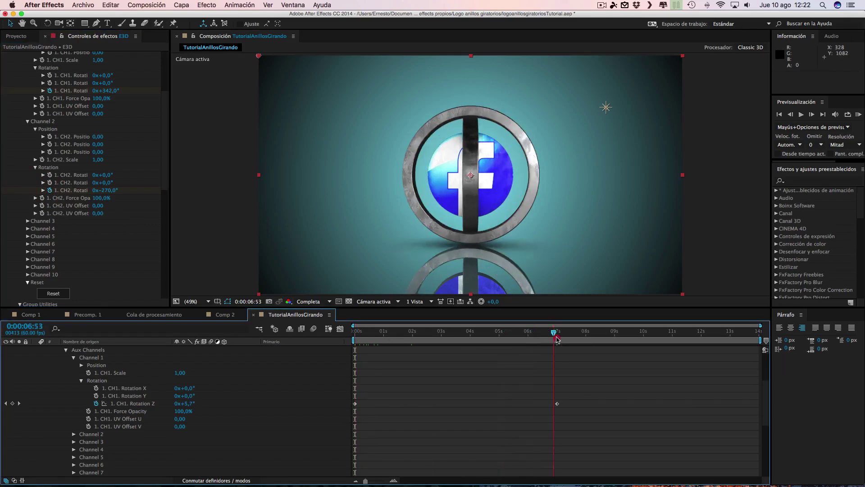
pyautogui.moveTo(356, 333); pyautogui.dragTo(557, 338)
pyautogui.click(19, 404)
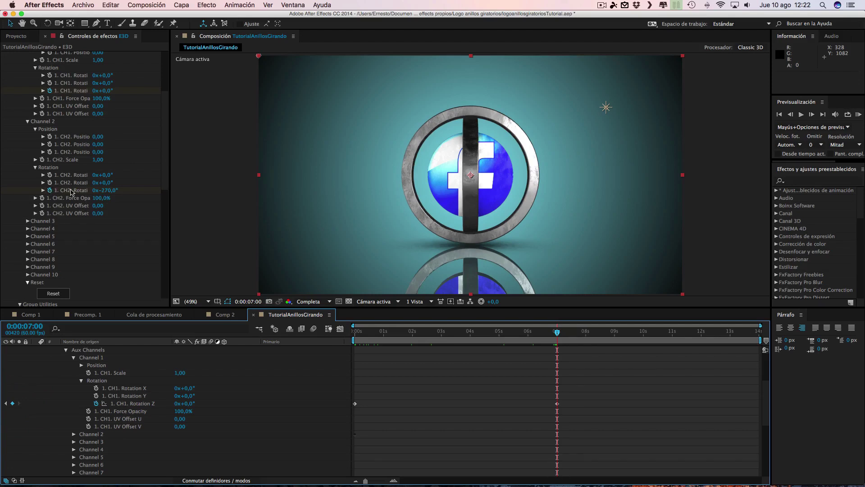
pyautogui.click(105, 190)
pyautogui.write('0')
pyautogui.click(136, 194)
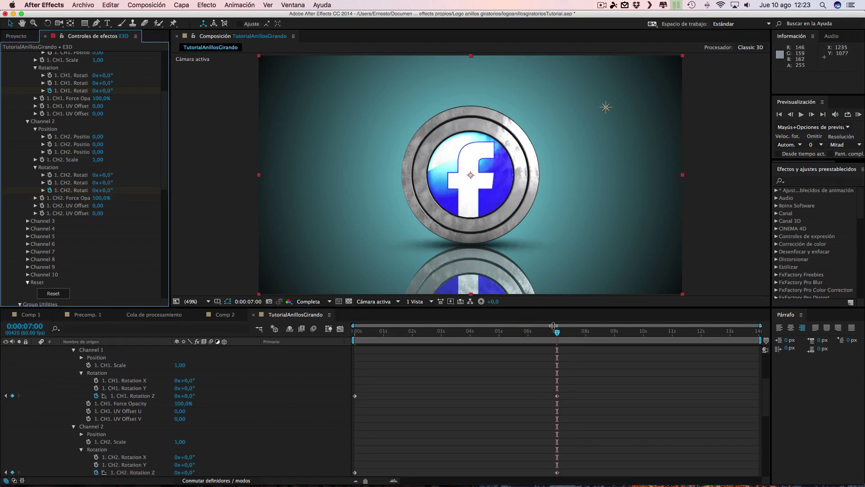
# Step: Scrub the timeline from the start to preview both rings spinning in
pyautogui.moveTo(558, 335); pyautogui.dragTo(340, 329)
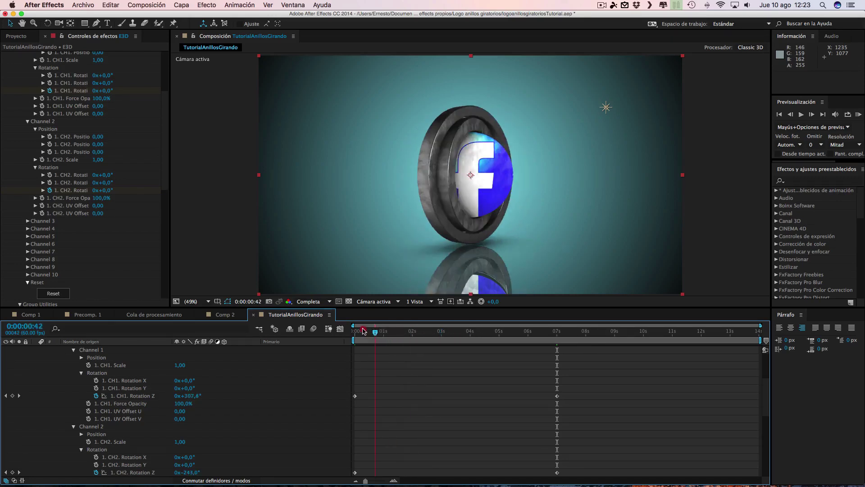
pyautogui.moveTo(356, 331)
pyautogui.mouseDown()
pyautogui.moveTo(556, 340)
pyautogui.moveTo(525, 337)
pyautogui.mouseUp()
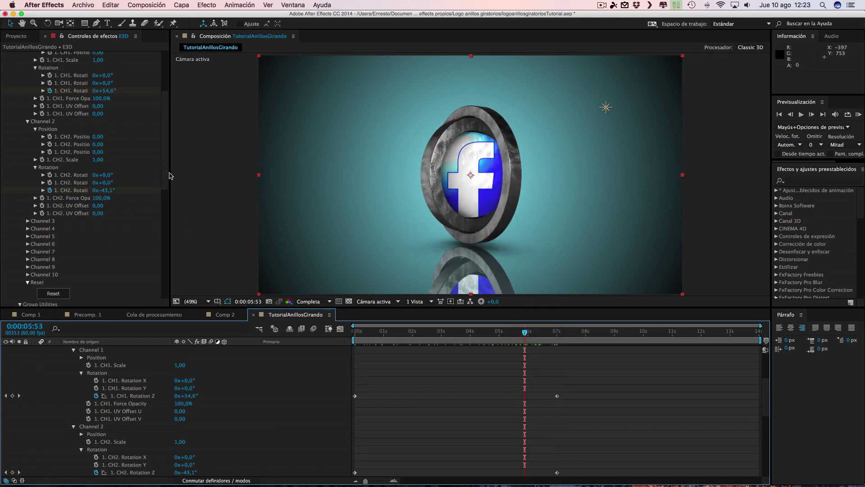
pyautogui.moveTo(167, 173); pyautogui.dragTo(167, 104)
# Step: Collapse Group 1 and expand Group 2 > Aux Channels > Channel 2 > Rotation
pyautogui.click(93, 107)
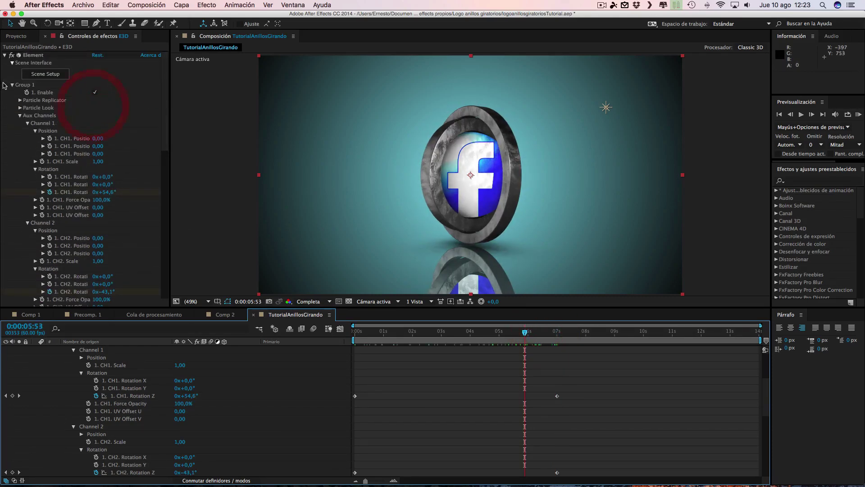
pyautogui.click(13, 85)
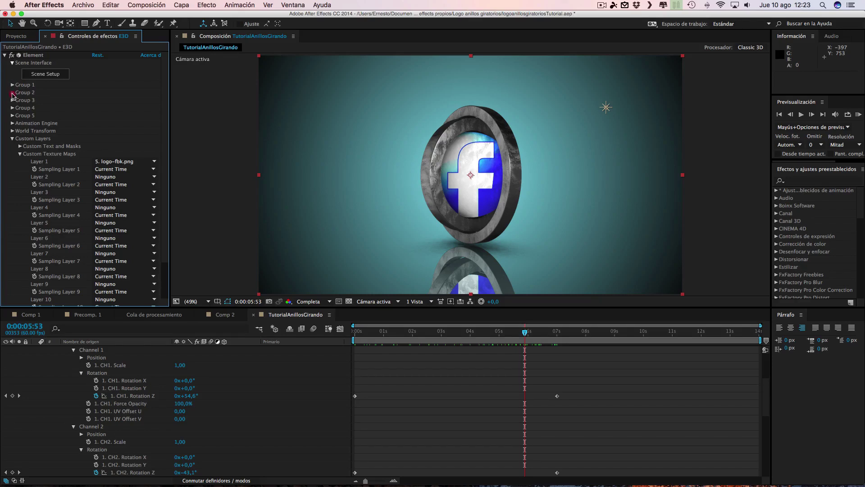
pyautogui.click(13, 93)
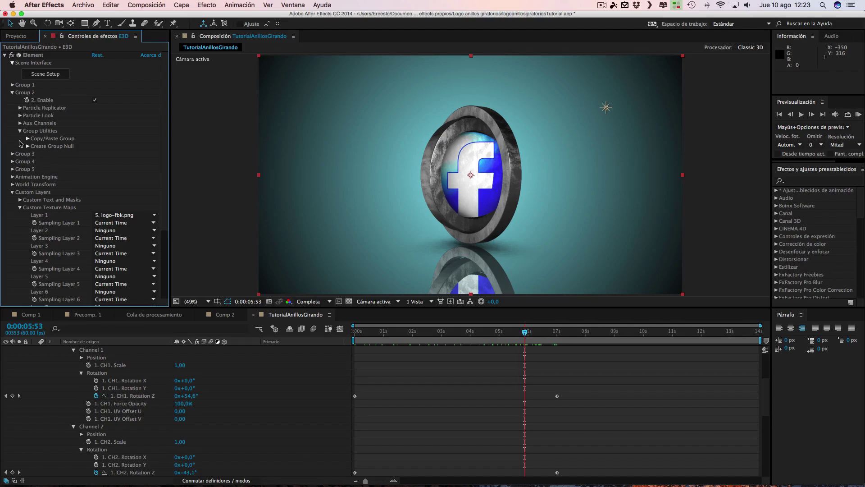
pyautogui.click(19, 124)
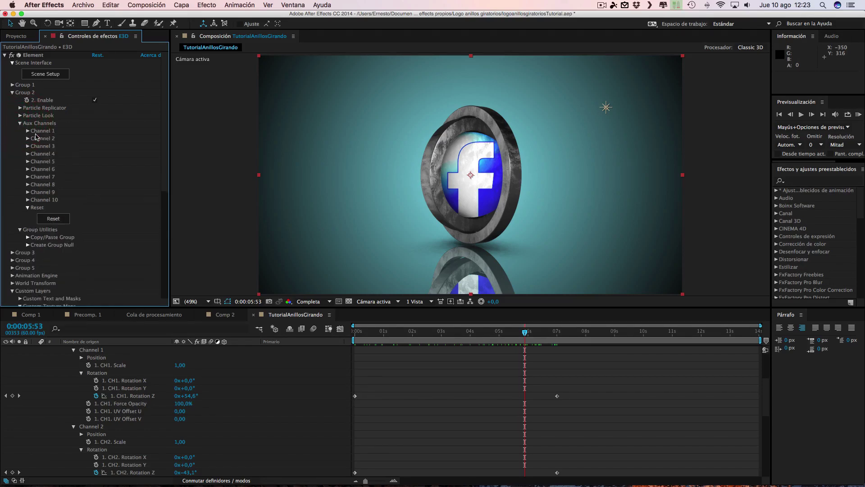
pyautogui.click(28, 139)
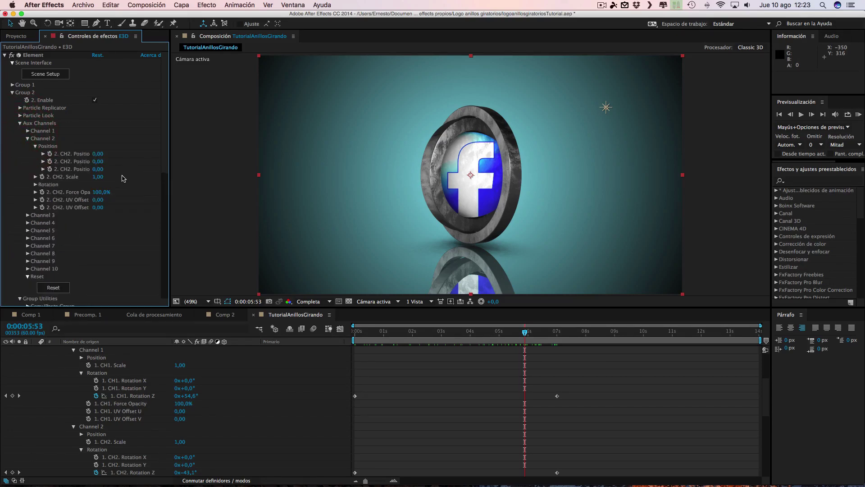
pyautogui.click(35, 185)
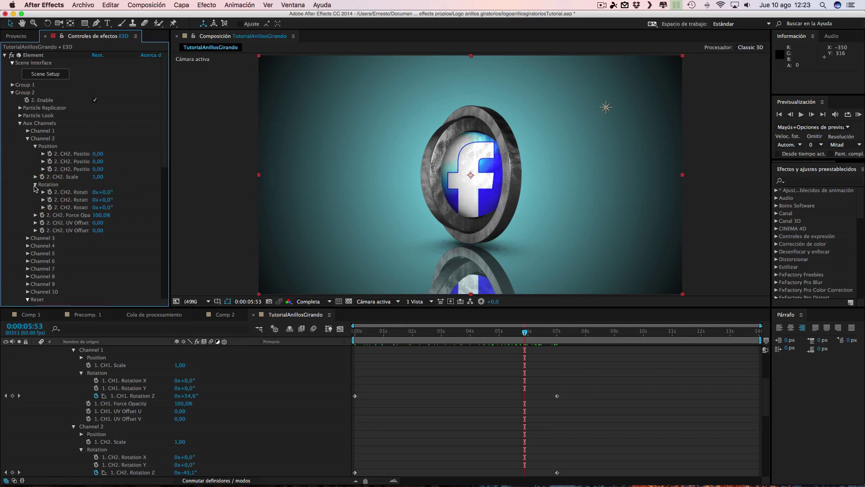
# Step: Set Group 2 Channel 2 Y rotation to 1x+152° so the Facebook disc faces the camera
pyautogui.moveTo(110, 207); pyautogui.dragTo(113, 207)
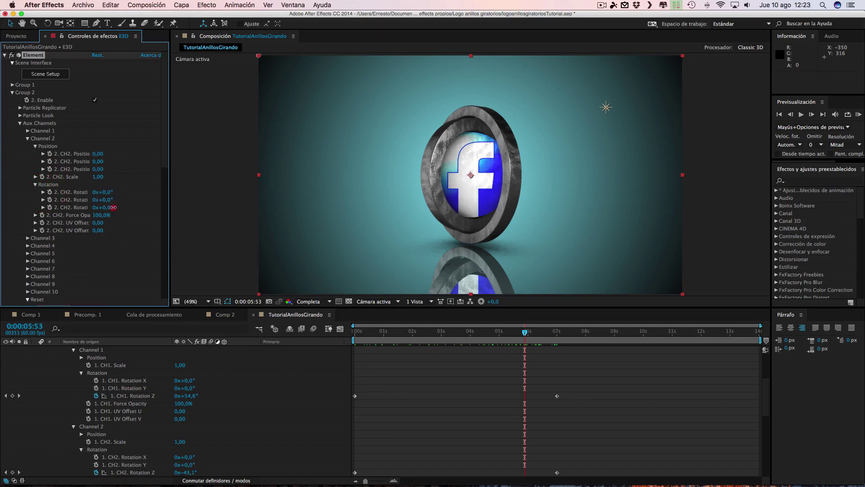
pyautogui.press('super+z')
pyautogui.moveTo(111, 199)
pyautogui.mouseDown()
pyautogui.moveTo(145, 199)
pyautogui.moveTo(90, 199)
pyautogui.mouseUp()
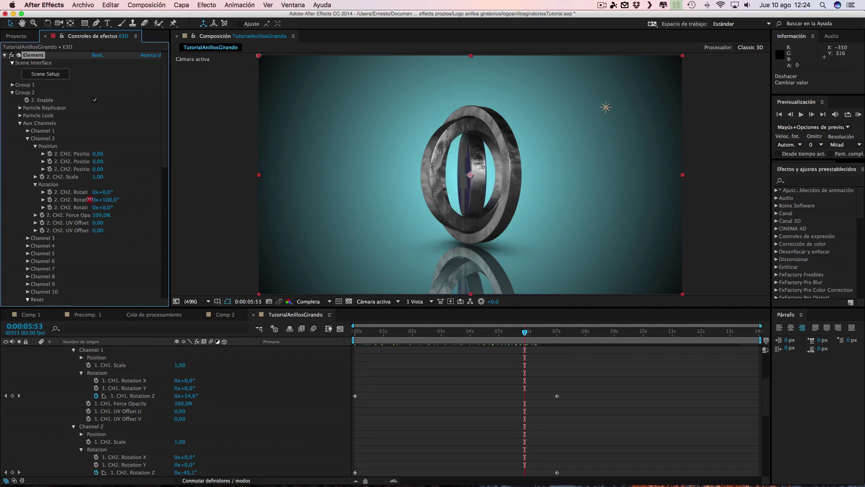
pyautogui.click(96, 199)
pyautogui.click(129, 201)
pyautogui.moveTo(108, 199); pyautogui.dragTo(133, 201)
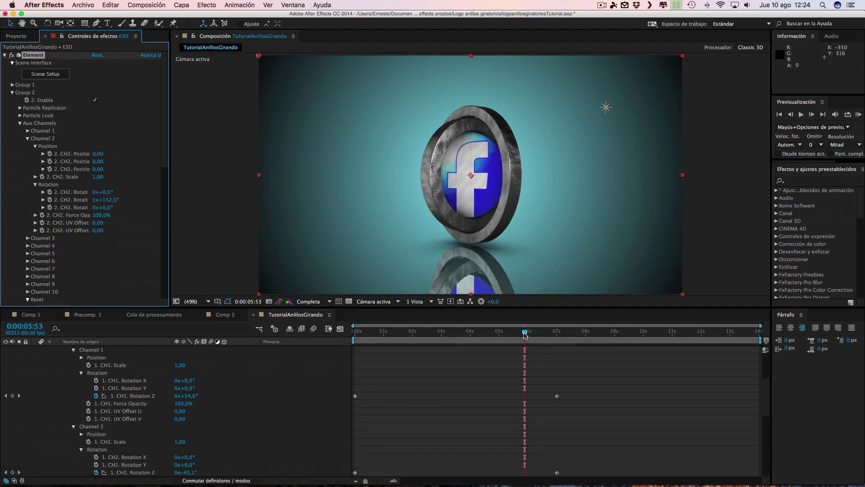
# Step: Keyframe Group 2 Channel 2 Y rotation from 1x+152° at 0 s to 0x+0° at 7 s, then scrub to check
pyautogui.moveTo(525, 334); pyautogui.dragTo(331, 339)
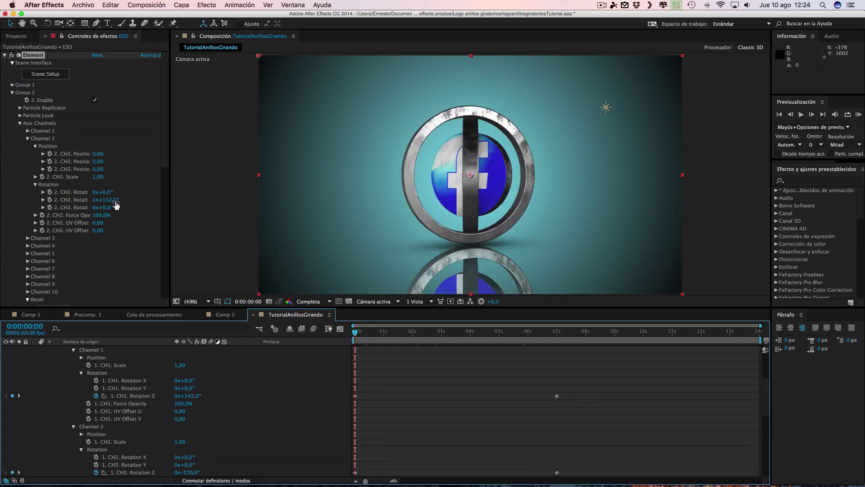
pyautogui.click(49, 201)
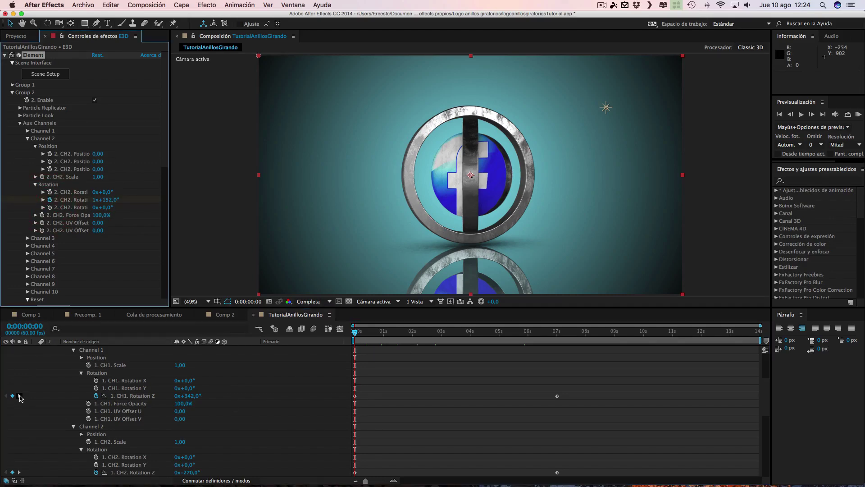
pyautogui.click(19, 396)
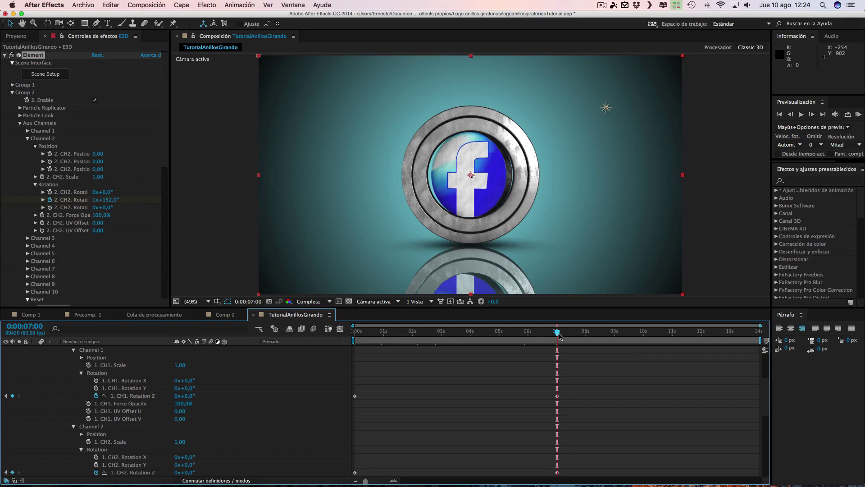
pyautogui.click(96, 199)
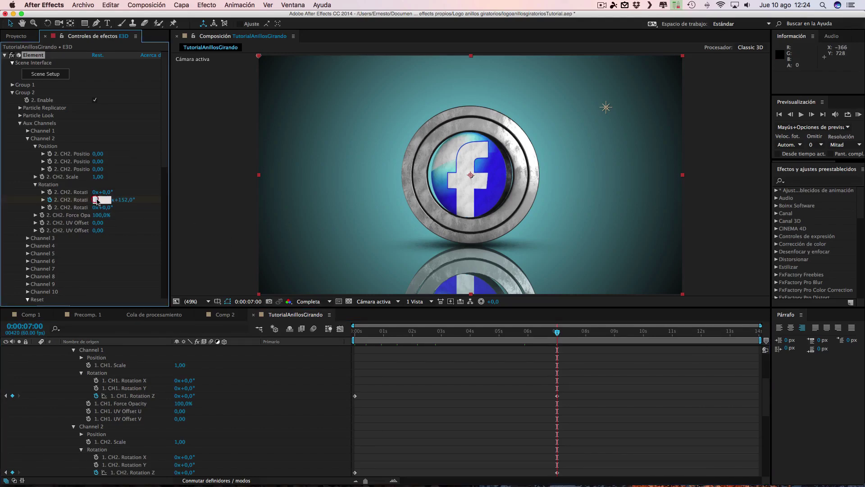
pyautogui.click(122, 199)
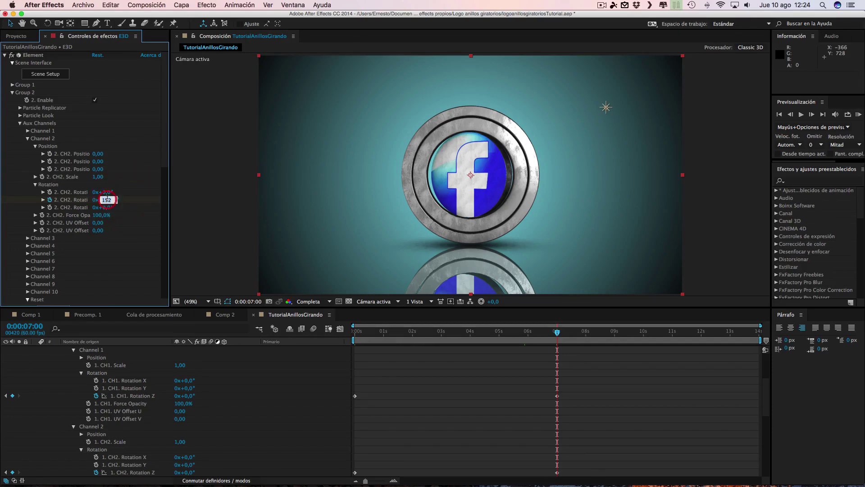
pyautogui.write('0')
pyautogui.press('Return')
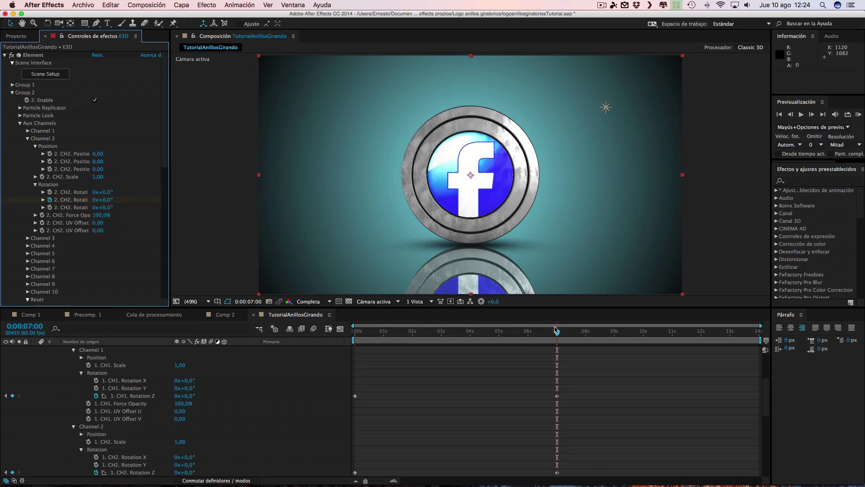
pyautogui.moveTo(553, 334); pyautogui.dragTo(450, 332)
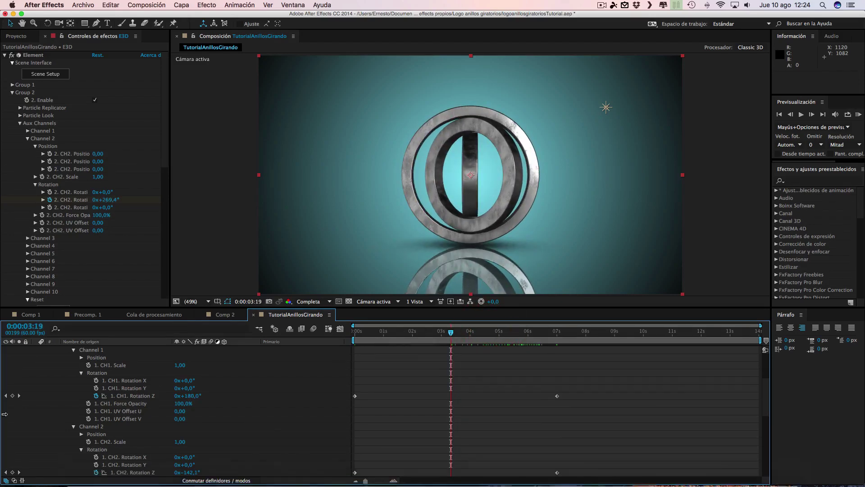
pyautogui.click(6, 396)
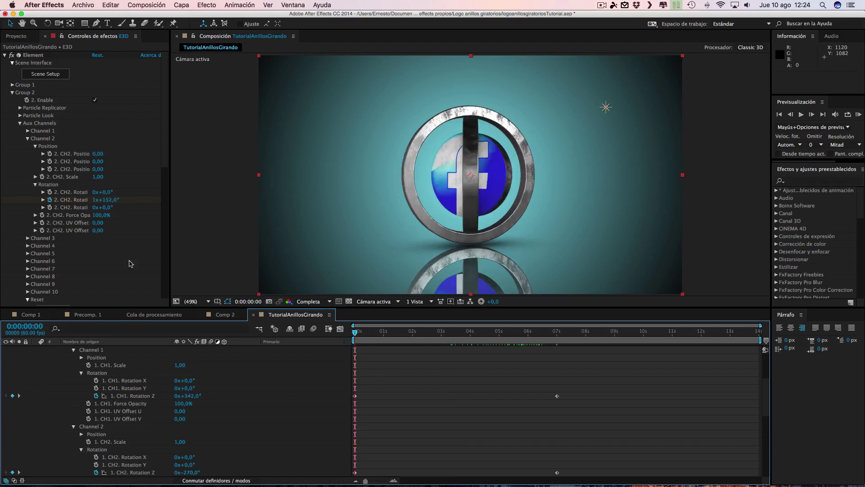
# Step: Change the second ring's starting Y rotation to 0x-208° and scrub to check the spin
pyautogui.click(96, 200)
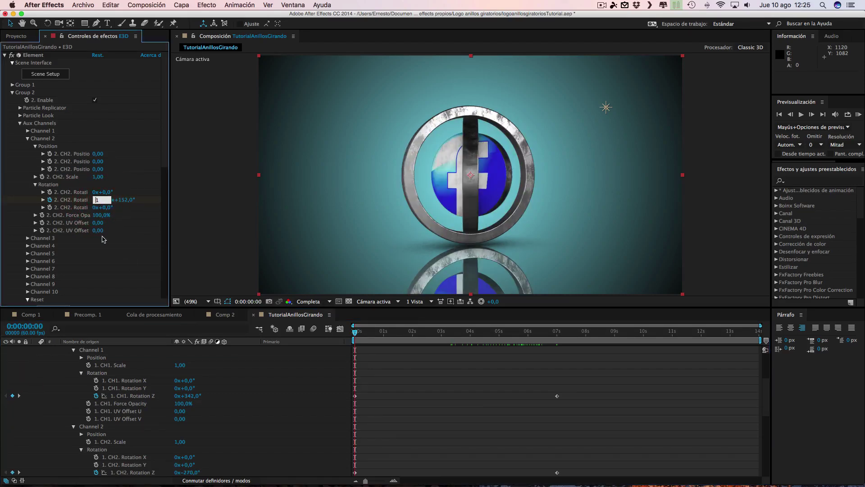
pyautogui.write('-1')
pyautogui.click(143, 205)
pyautogui.moveTo(355, 335); pyautogui.dragTo(554, 347)
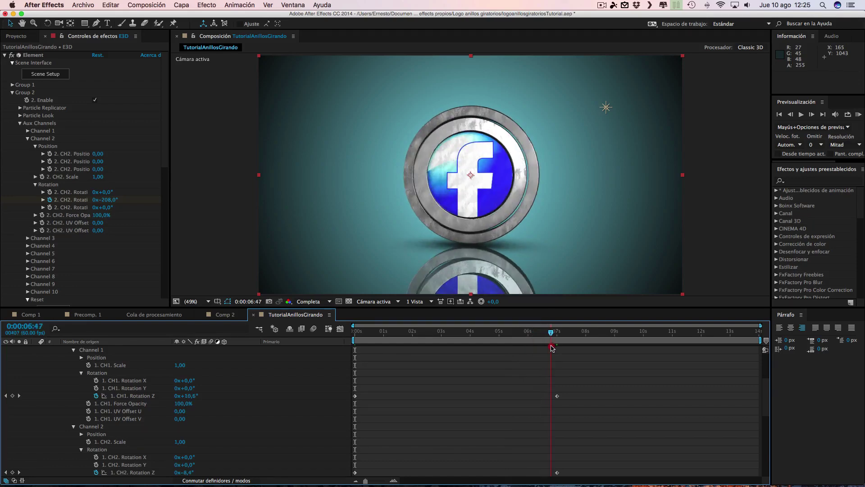
pyautogui.moveTo(525, 349)
pyautogui.mouseDown()
pyautogui.moveTo(333, 345)
pyautogui.moveTo(494, 347)
pyautogui.mouseUp()
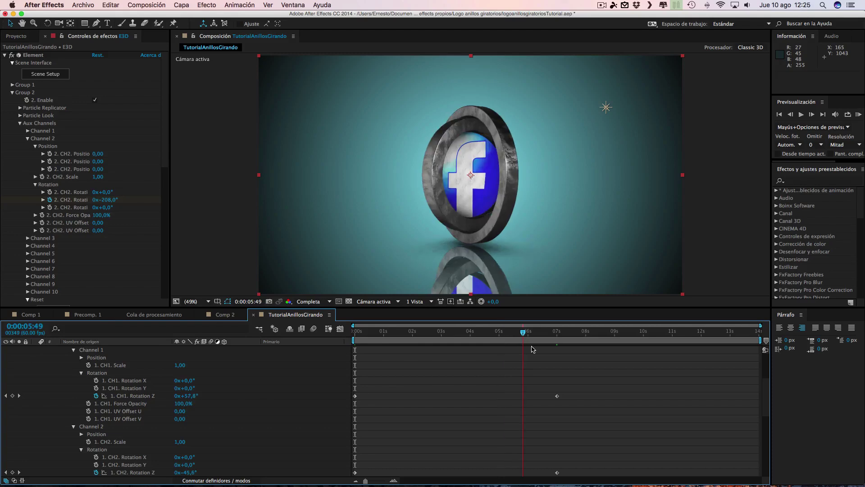
# Step: Check the final pose at 6:11 and end the work area at about 8 seconds (0:00:07:58)
pyautogui.moveTo(494, 347); pyautogui.dragTo(533, 346)
pyautogui.moveTo(761, 340); pyautogui.dragTo(559, 340)
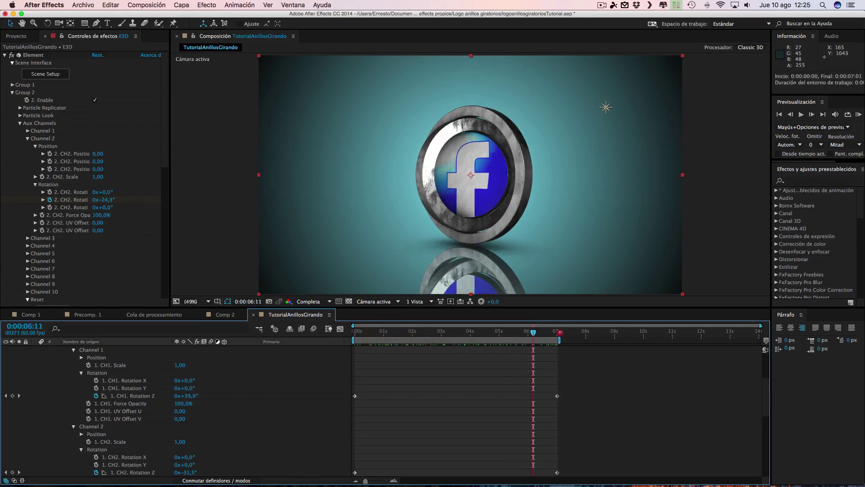
pyautogui.moveTo(561, 332); pyautogui.dragTo(590, 332)
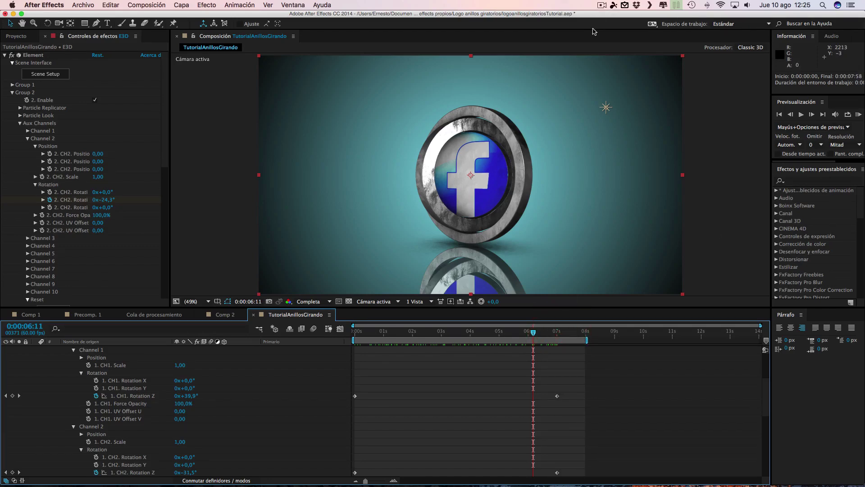
pyautogui.click(602, 7)
pyautogui.click(614, 32)
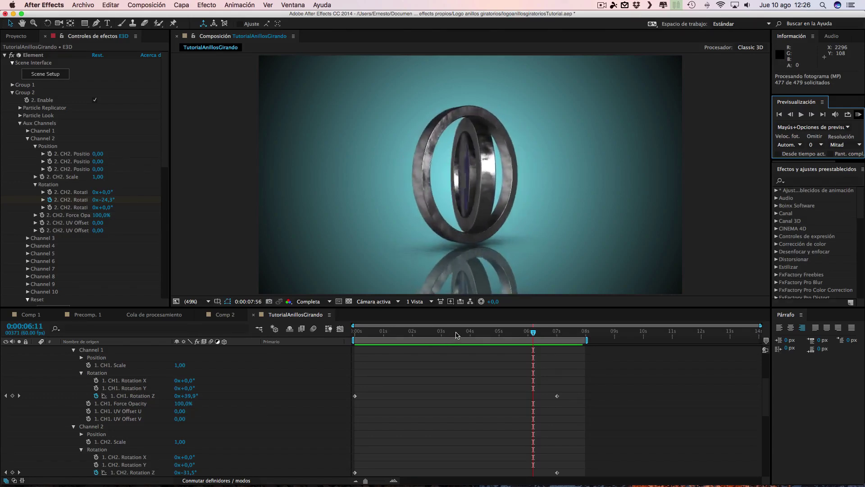
pyautogui.click(487, 334)
# Step: Show the E3D layer's CH1 Rotation Z, CH2 Rotation Z and CH2 Rotation Y keyframes and select them all
pyautogui.scroll(4, 144, 369)
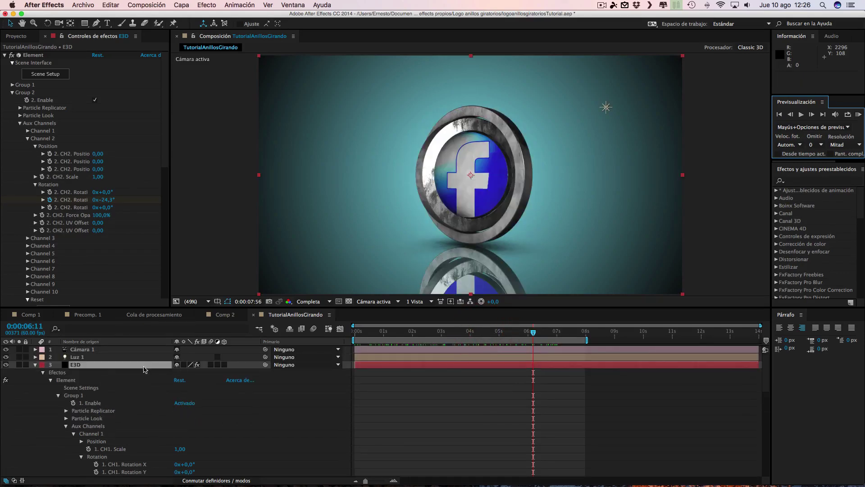
pyautogui.press('u')
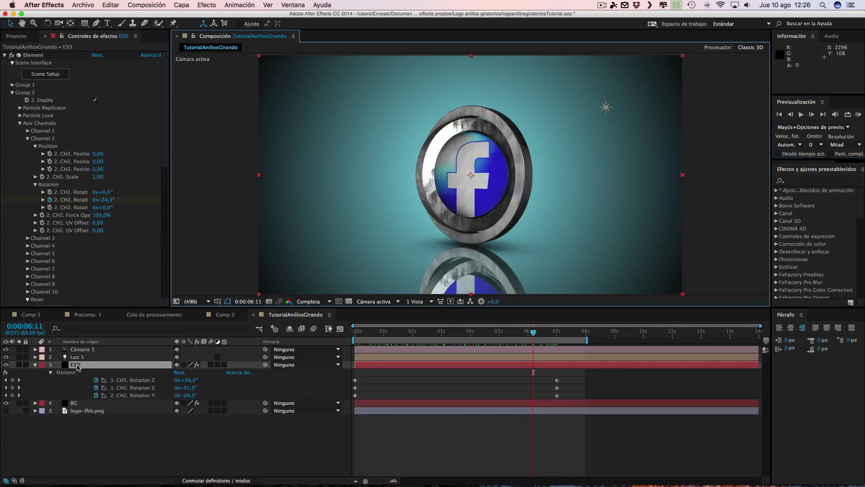
pyautogui.press('u')
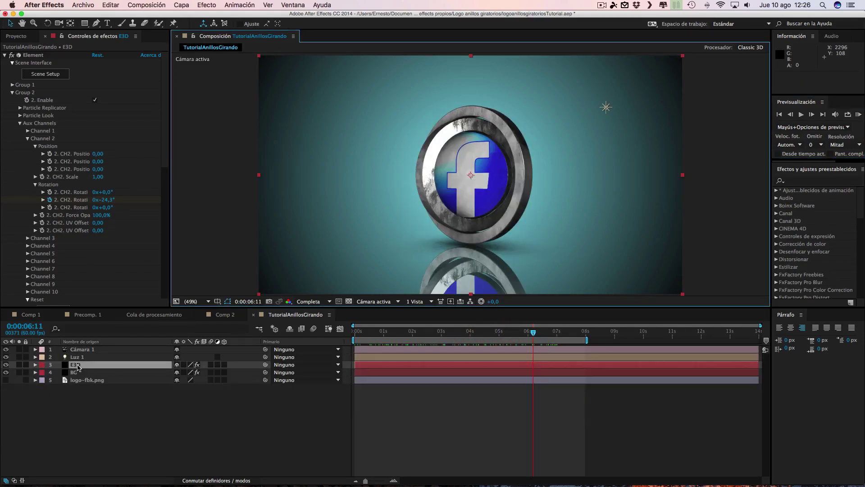
pyautogui.press('u')
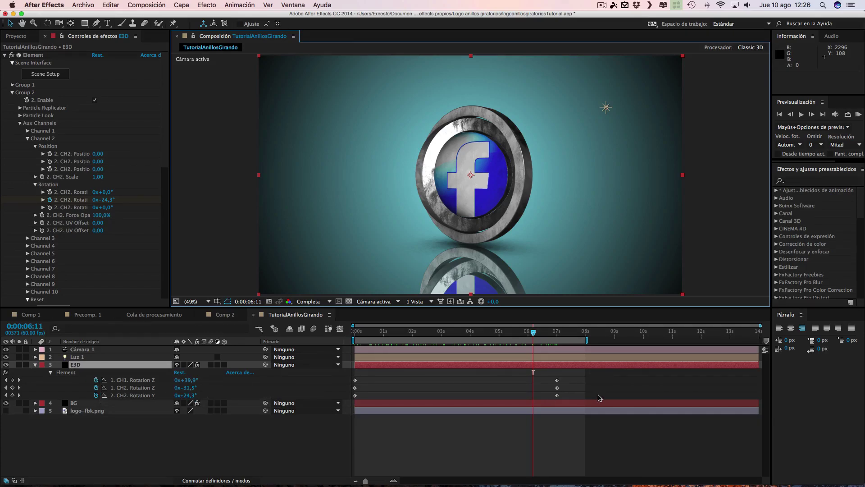
pyautogui.moveTo(571, 399); pyautogui.dragTo(350, 373)
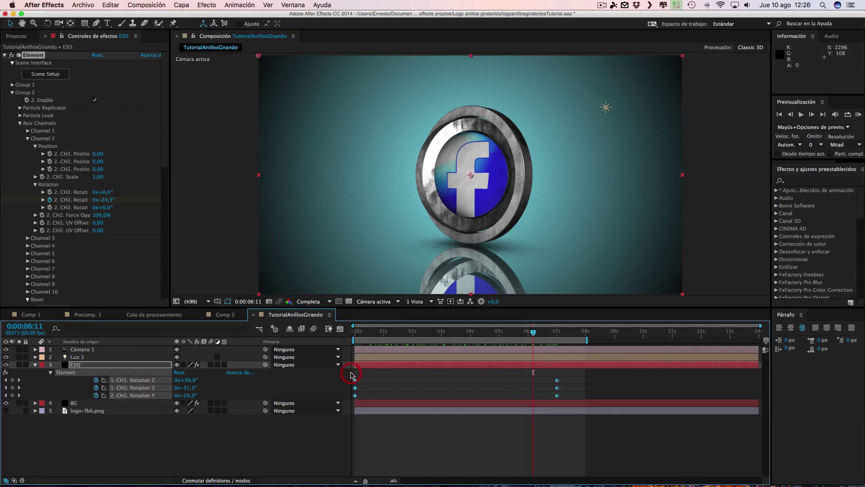
# Step: Apply Easy Ease to all ring rotation keyframes, reshaping influence for a fast start and slow settle
pyautogui.click(340, 330)
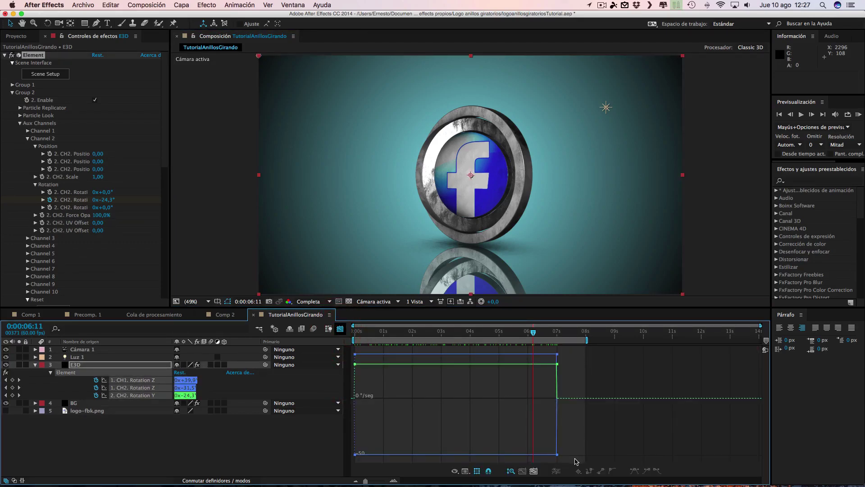
pyautogui.moveTo(574, 459); pyautogui.dragTo(347, 351)
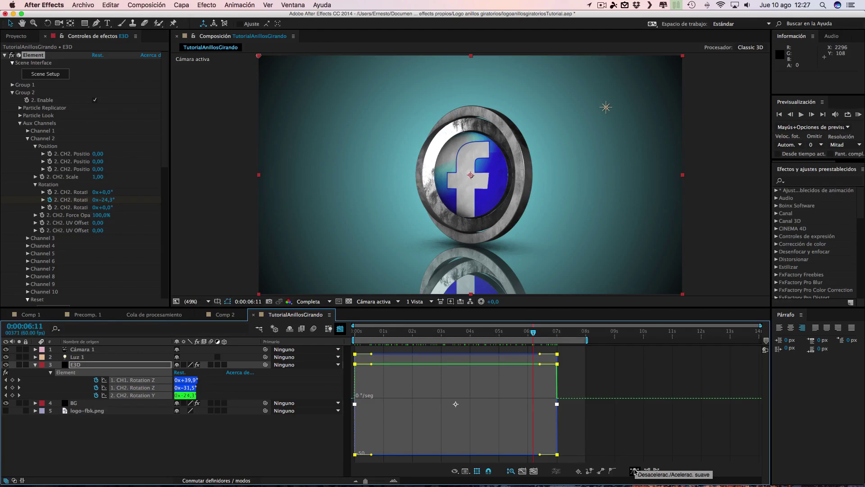
pyautogui.click(634, 471)
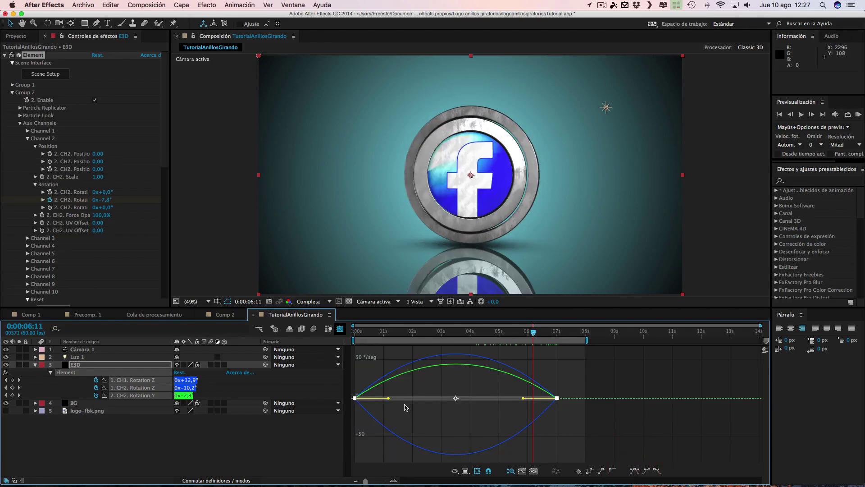
pyautogui.moveTo(390, 401); pyautogui.dragTo(378, 400)
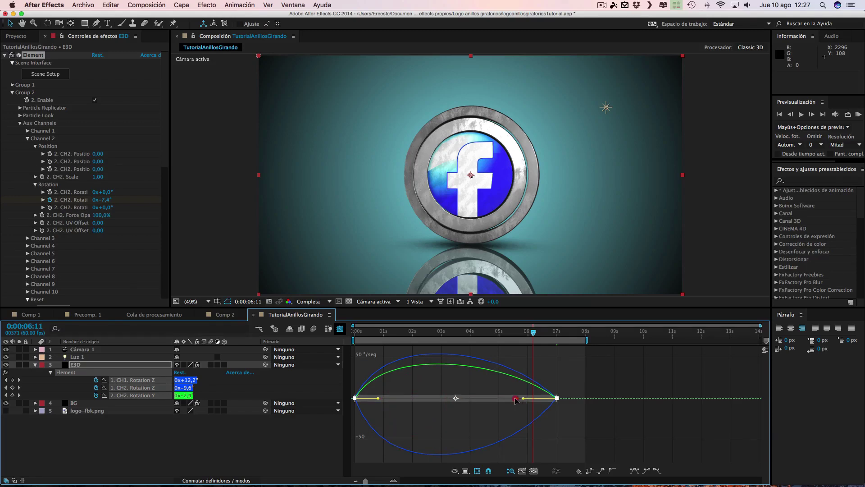
pyautogui.moveTo(517, 399); pyautogui.dragTo(368, 398)
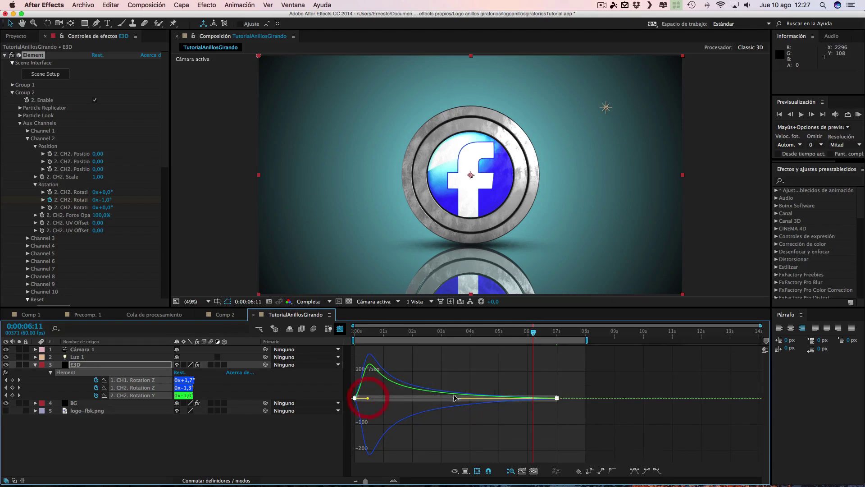
pyautogui.click(339, 330)
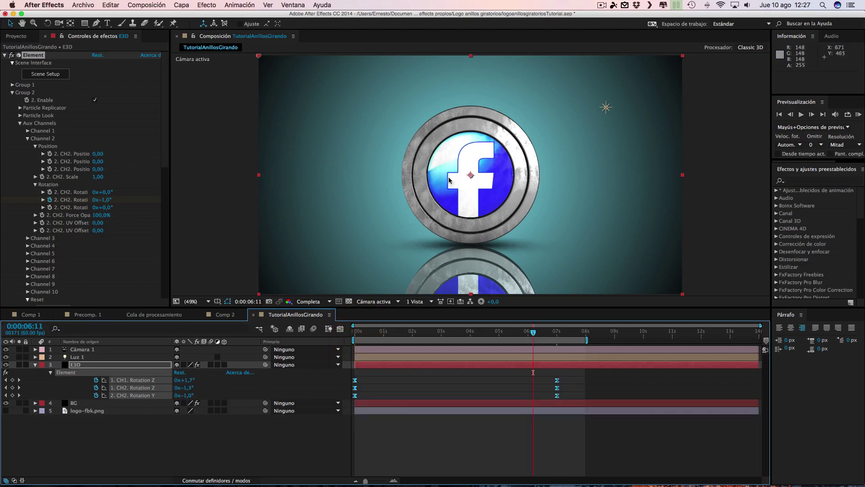
# Step: Stop the preview and drag the three final rotation keyframes left to about 5 seconds
pyautogui.click(602, 6)
pyautogui.click(617, 34)
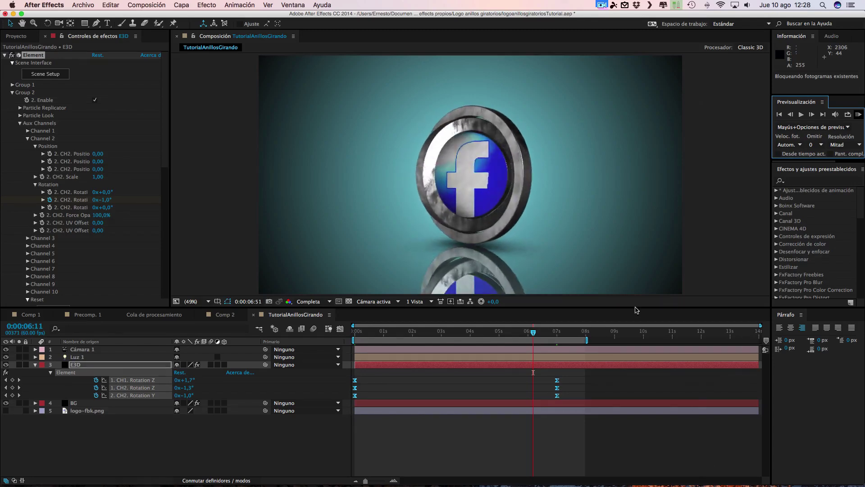
pyautogui.click(574, 397)
pyautogui.moveTo(579, 400)
pyautogui.mouseDown()
pyautogui.moveTo(548, 372)
pyautogui.moveTo(501, 381)
pyautogui.mouseUp()
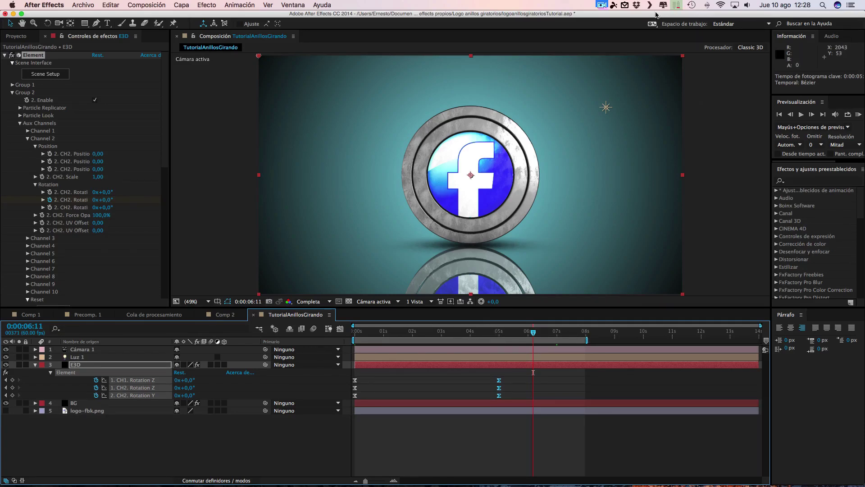
# Step: Preview the new timing, then stop playback at 0:00:03:48 with the logo facing front
pyautogui.click(859, 115)
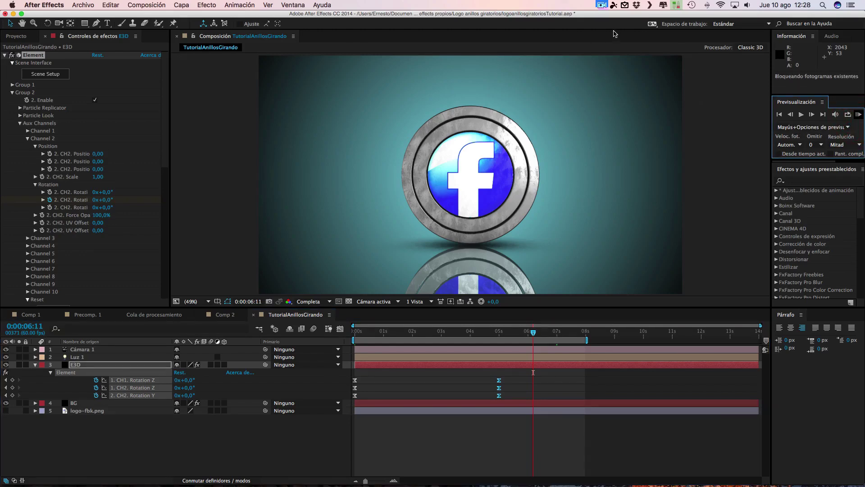
pyautogui.click(601, 5)
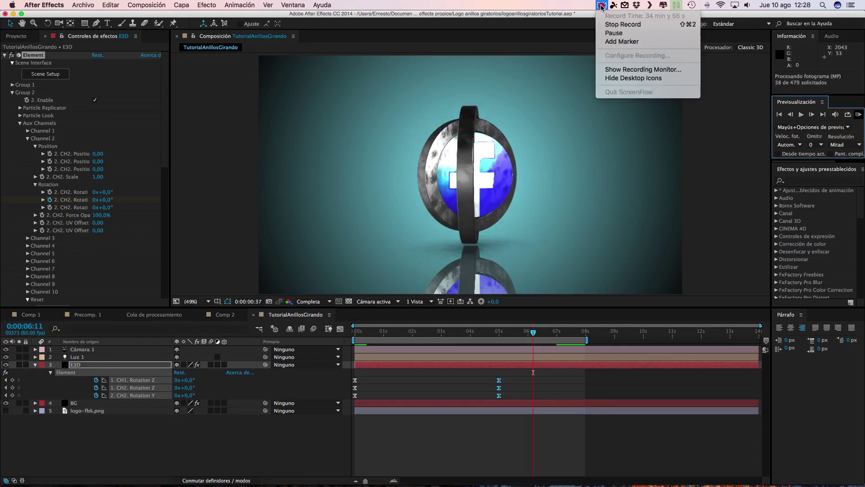
pyautogui.click(612, 33)
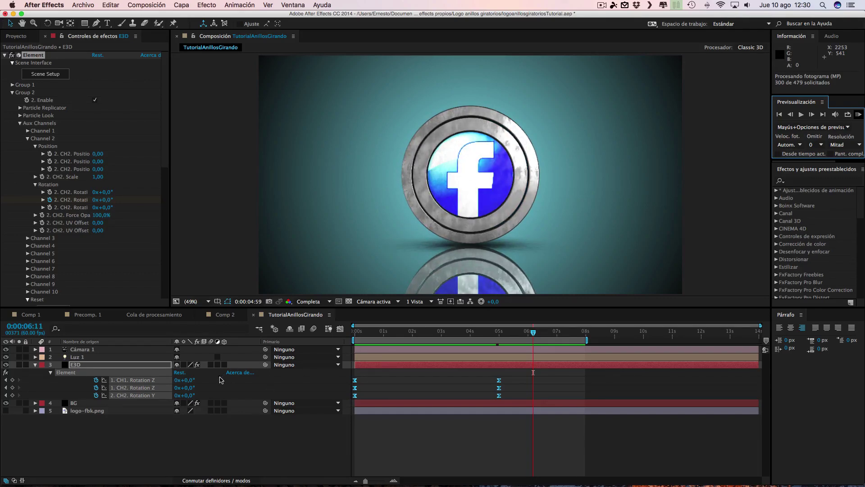
pyautogui.click(210, 366)
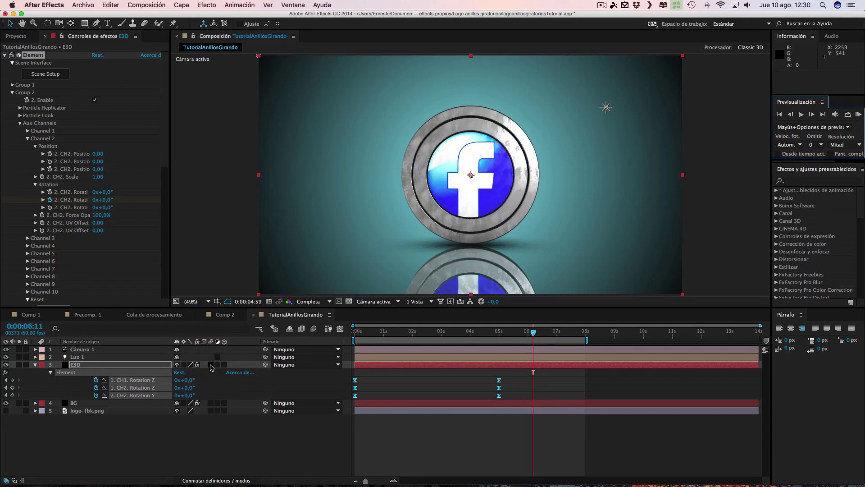
pyautogui.click(212, 365)
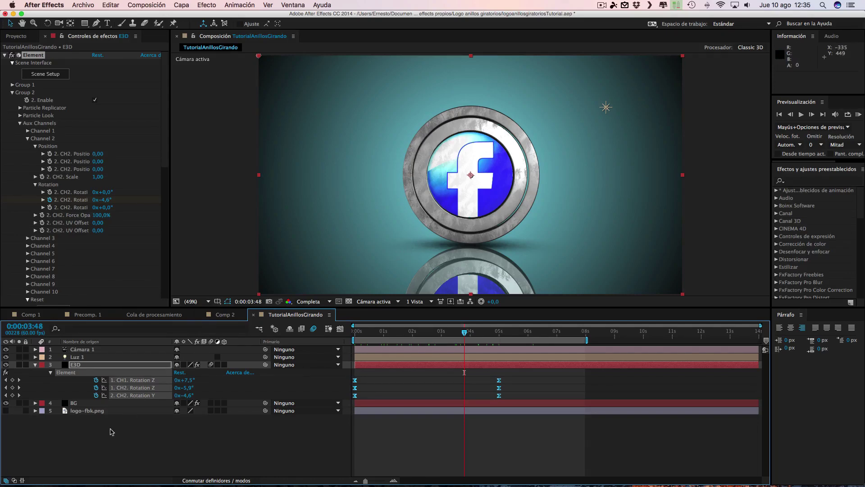
# Step: Enable shadows in the E3D Render Settings and set Shadow Mode to Ray-Traced
pyautogui.click(80, 365)
pyautogui.moveTo(166, 148); pyautogui.dragTo(170, 281)
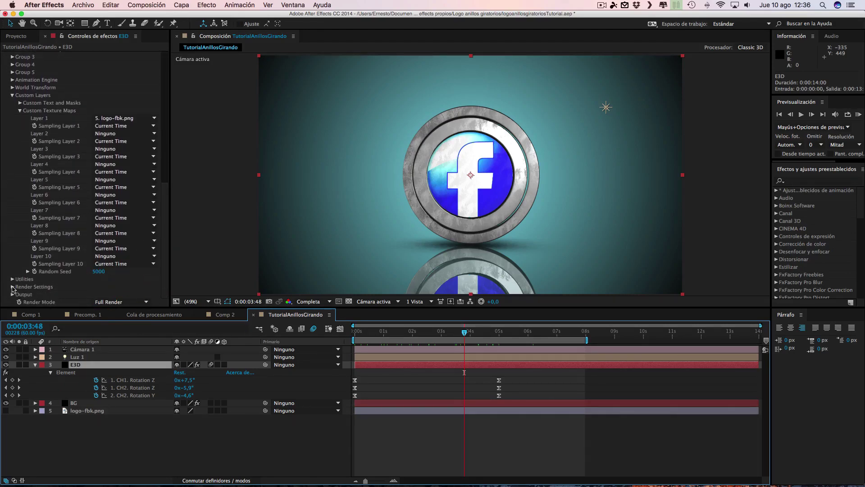
pyautogui.click(13, 287)
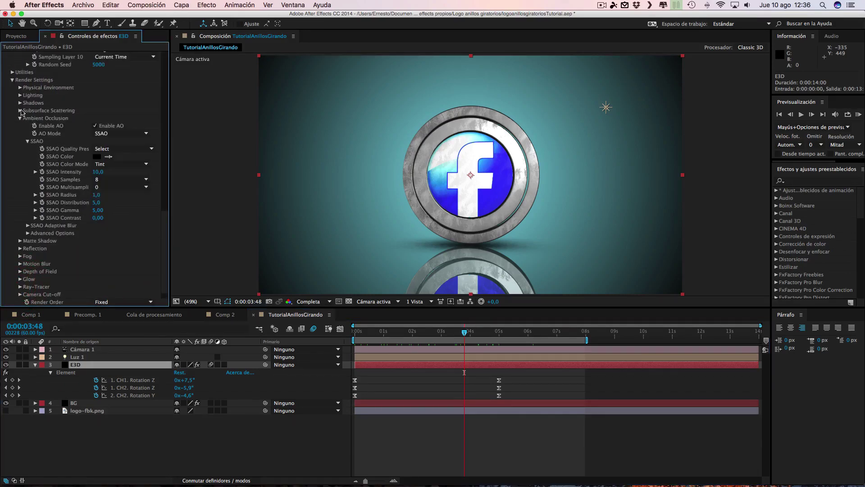
pyautogui.click(20, 103)
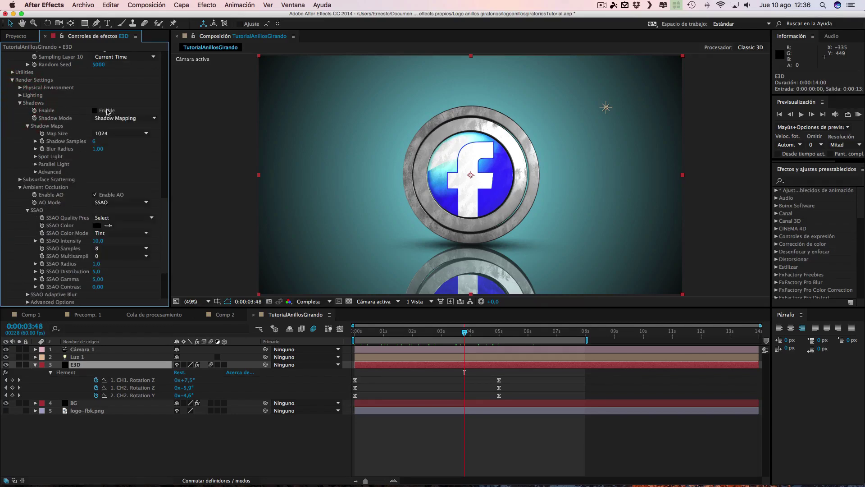
pyautogui.click(95, 111)
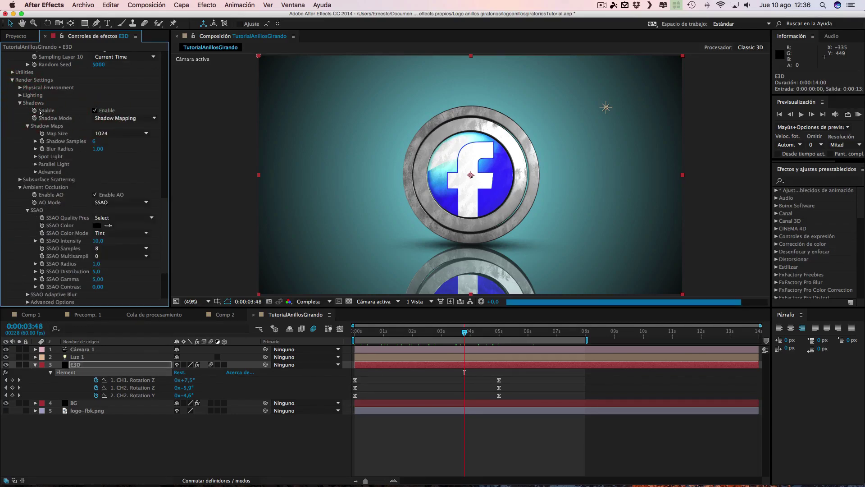
pyautogui.click(123, 119)
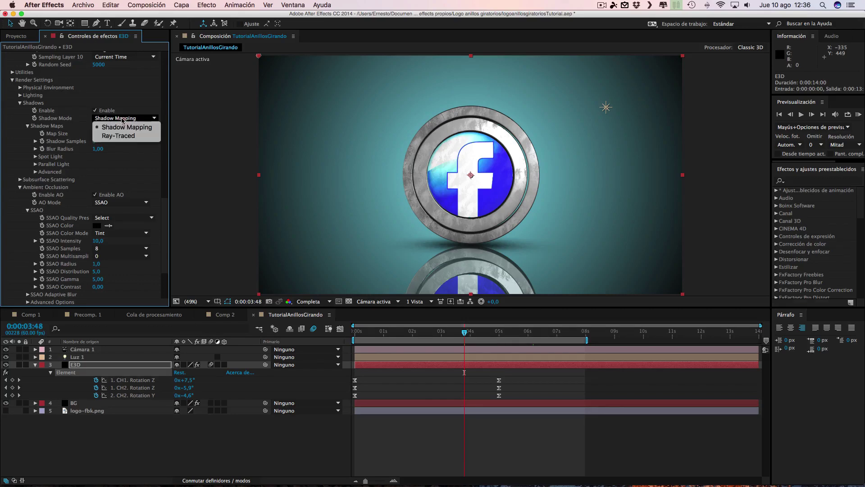
pyautogui.click(129, 133)
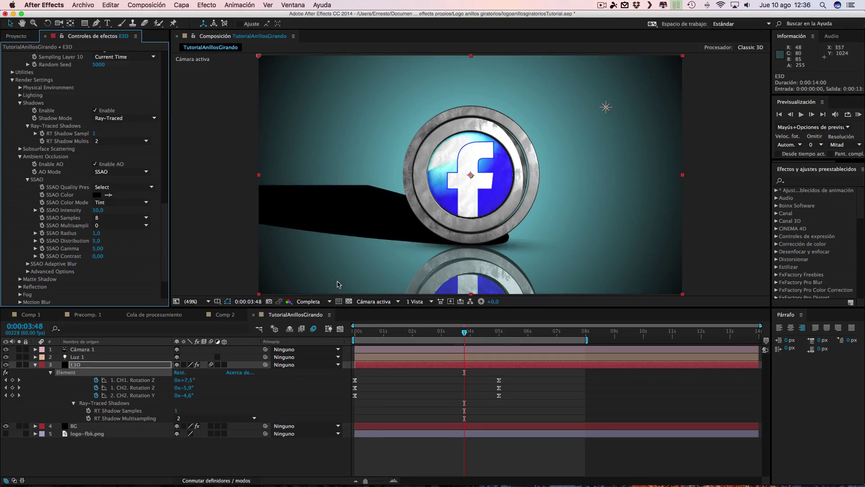
# Step: Raise Luz 1 high above the logo to about Y 0.6, then return the viewer to Fit
pyautogui.click(606, 108)
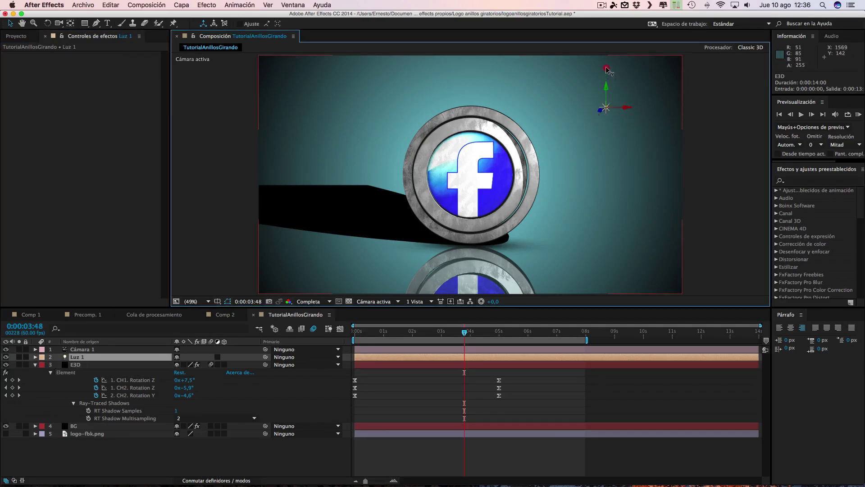
pyautogui.moveTo(606, 70); pyautogui.dragTo(606, 69)
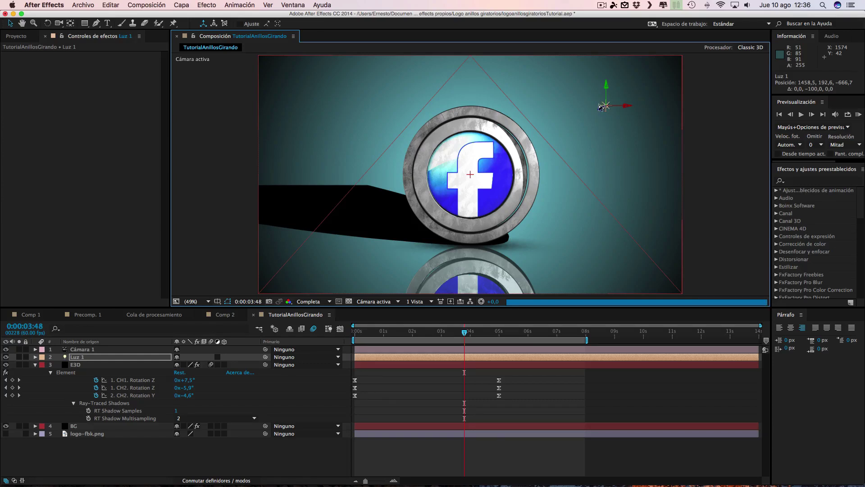
pyautogui.press(',')
pyautogui.press(',')
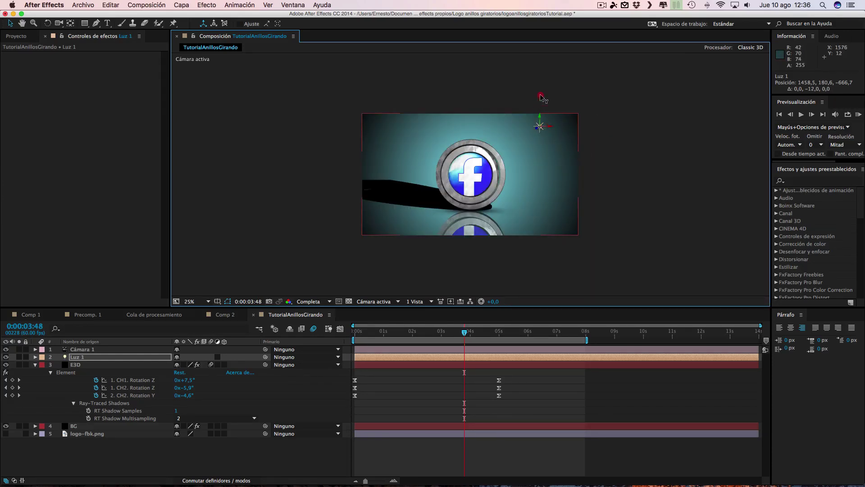
pyautogui.moveTo(540, 96); pyautogui.dragTo(542, 97)
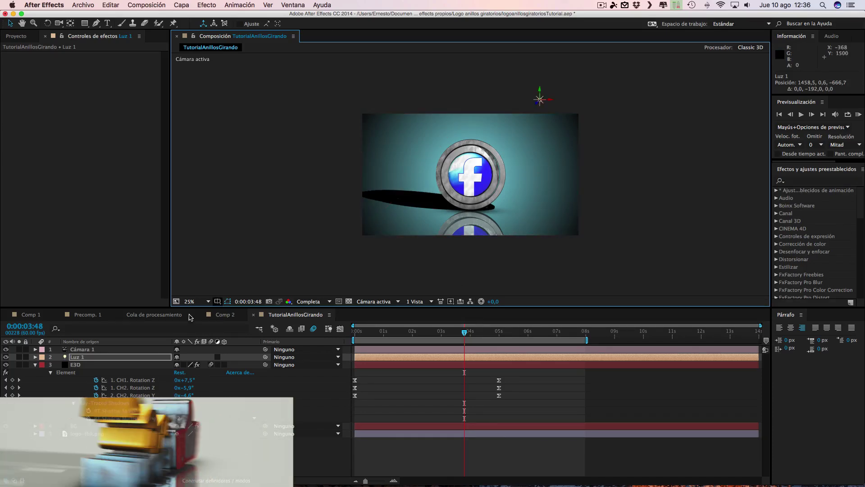
pyautogui.click(191, 300)
pyautogui.click(191, 307)
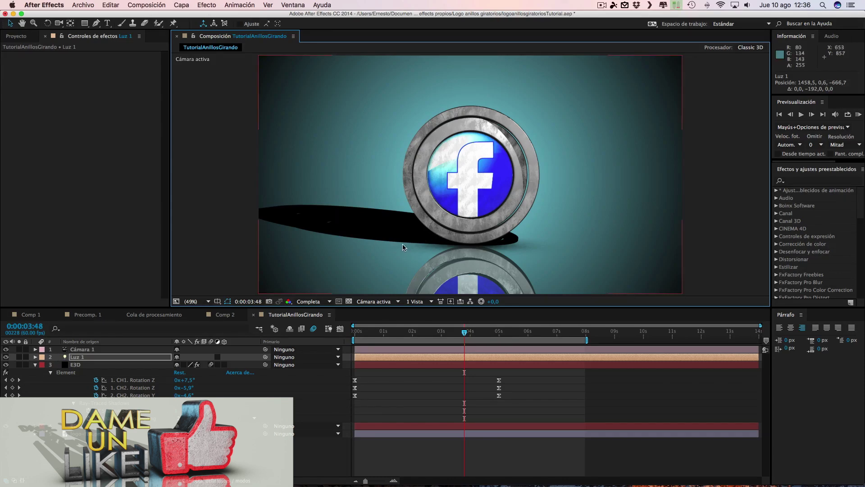
pyautogui.click(158, 5)
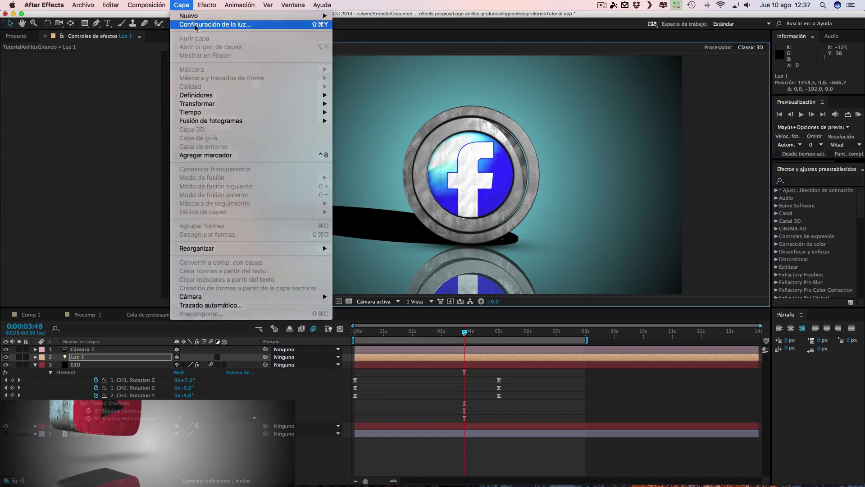
pyautogui.click(194, 25)
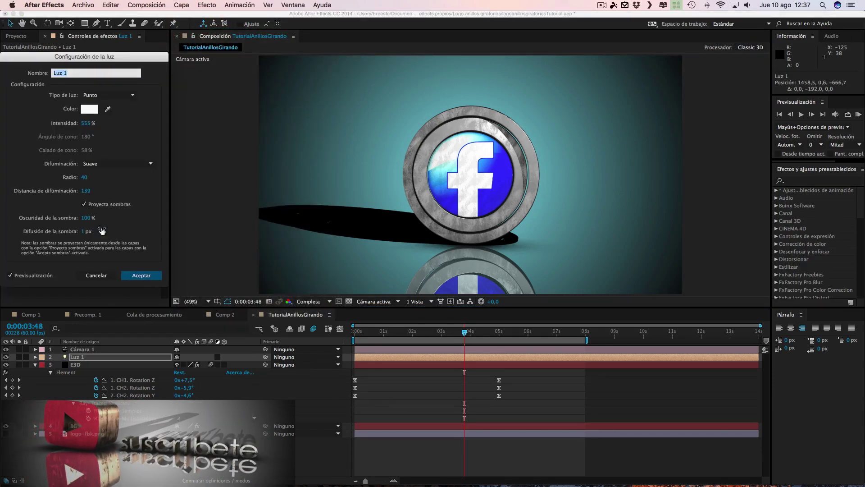
pyautogui.click(141, 275)
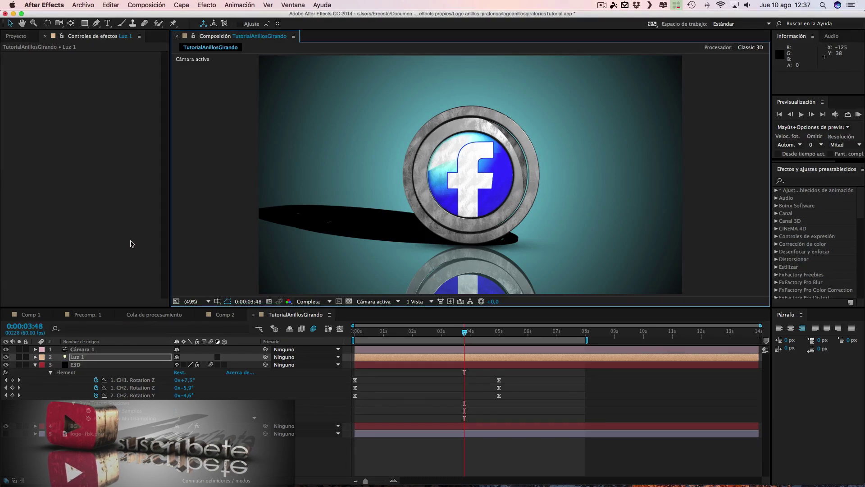
pyautogui.click(85, 373)
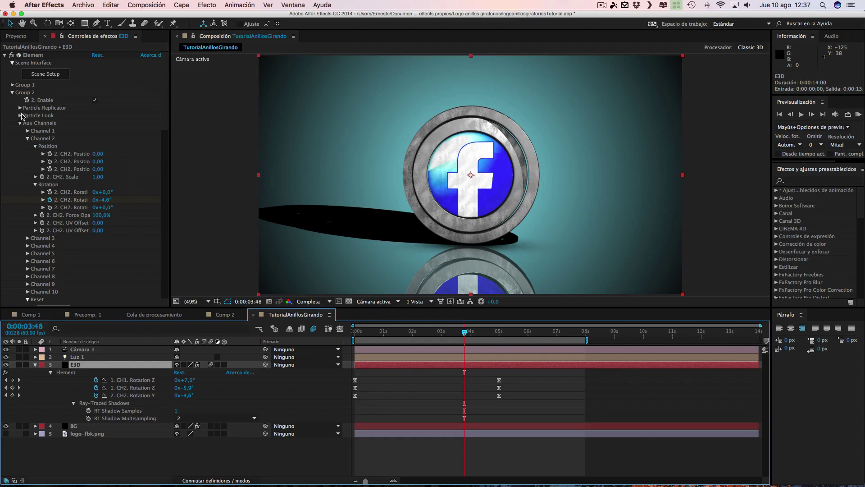
# Step: Set Render Settings > Lighting > Add Lighting to the Dramatic preset
pyautogui.moveTo(164, 118); pyautogui.dragTo(191, 253)
pyautogui.click(20, 140)
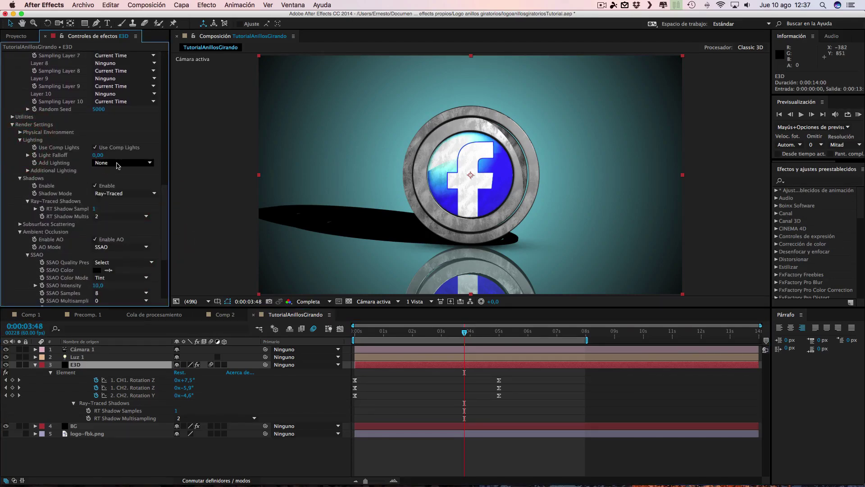
pyautogui.click(118, 166)
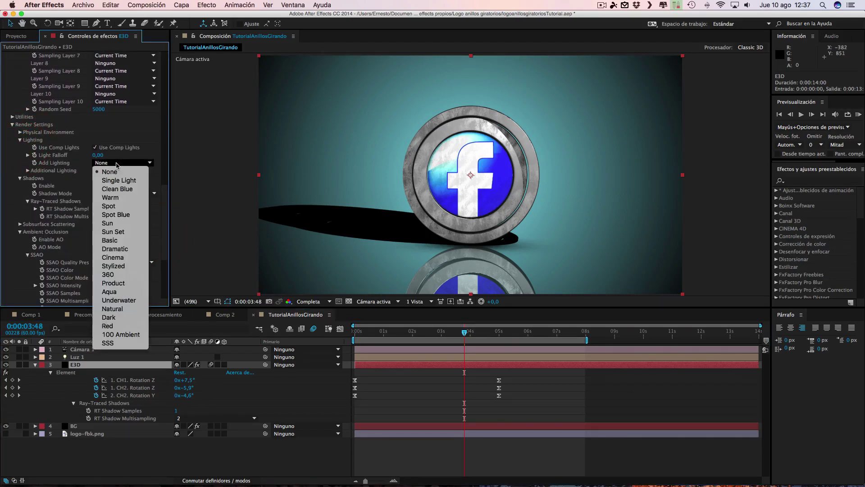
pyautogui.click(120, 249)
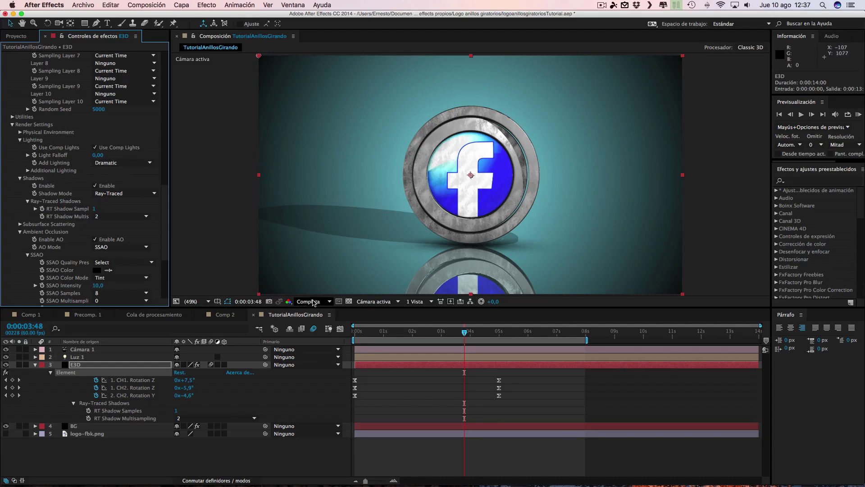
# Step: Set the Composition preview resolution to Half, briefly trying Third before returning to Half
pyautogui.click(314, 302)
pyautogui.click(312, 332)
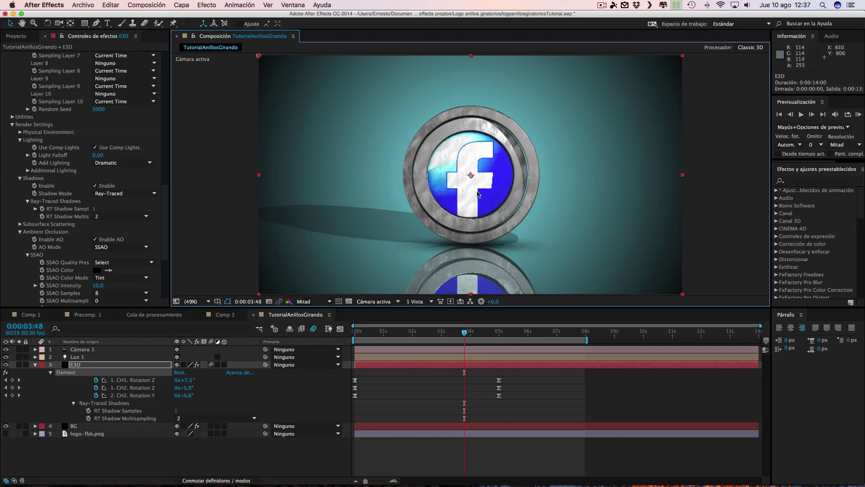
pyautogui.click(306, 301)
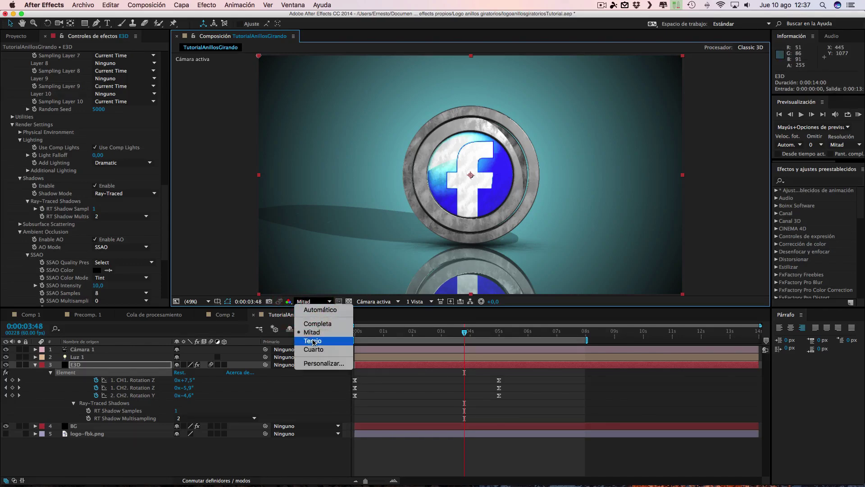
pyautogui.click(315, 341)
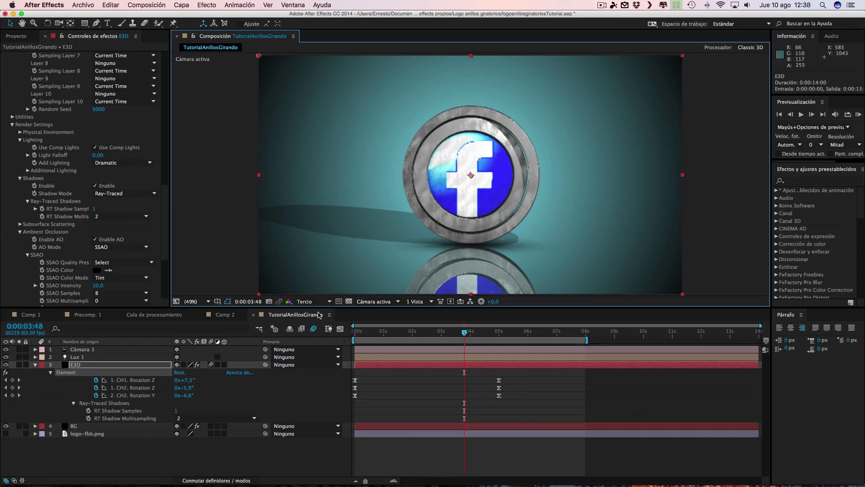
pyautogui.click(306, 301)
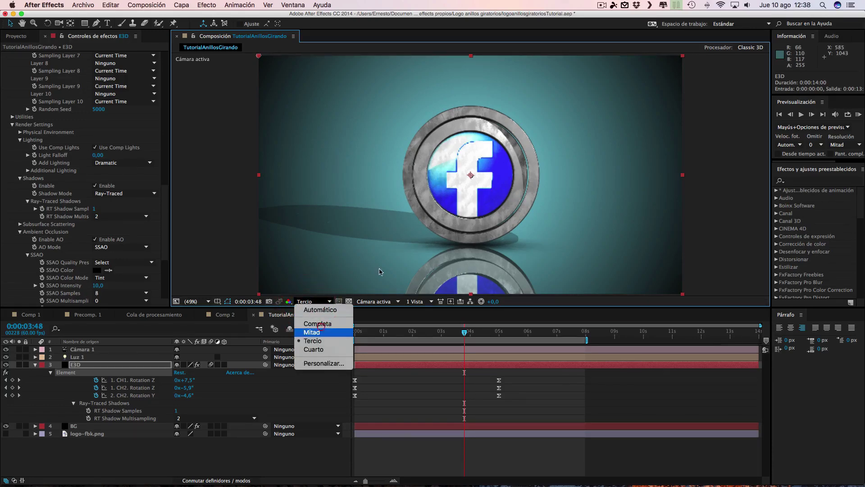
pyautogui.click(316, 334)
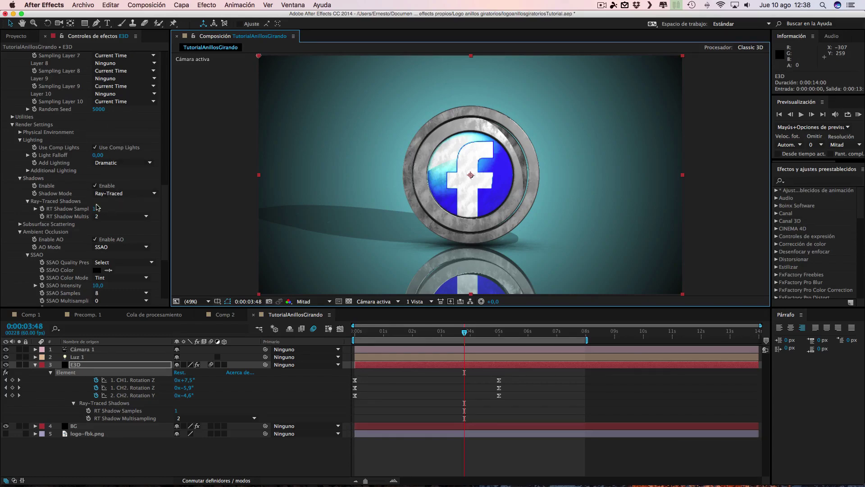
# Step: Rotate the Additional Lighting to X 41° and Y -46°, then scroll Effect Controls to the top
pyautogui.click(28, 171)
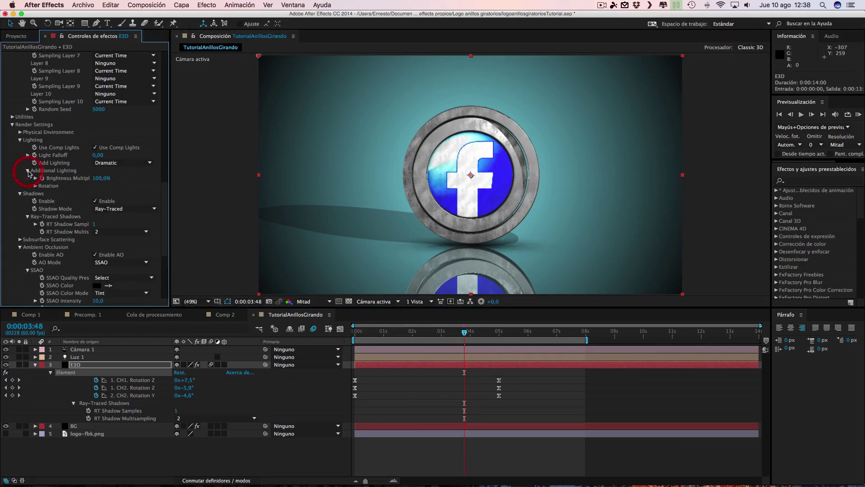
pyautogui.click(36, 186)
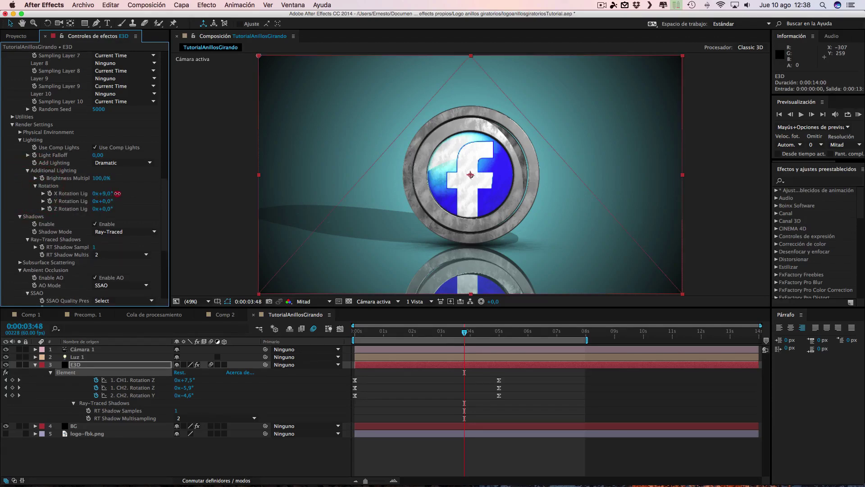
pyautogui.moveTo(126, 193); pyautogui.dragTo(127, 193)
pyautogui.moveTo(129, 202); pyautogui.dragTo(130, 202)
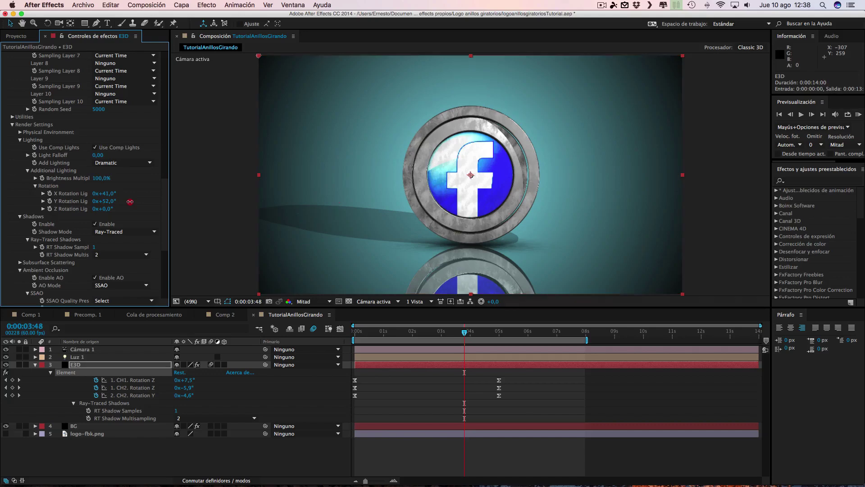
pyautogui.moveTo(153, 202); pyautogui.dragTo(155, 201)
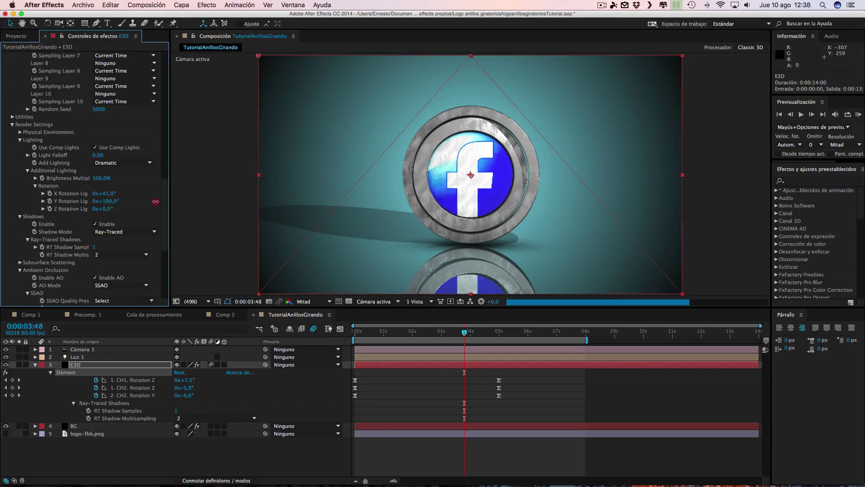
pyautogui.click(89, 204)
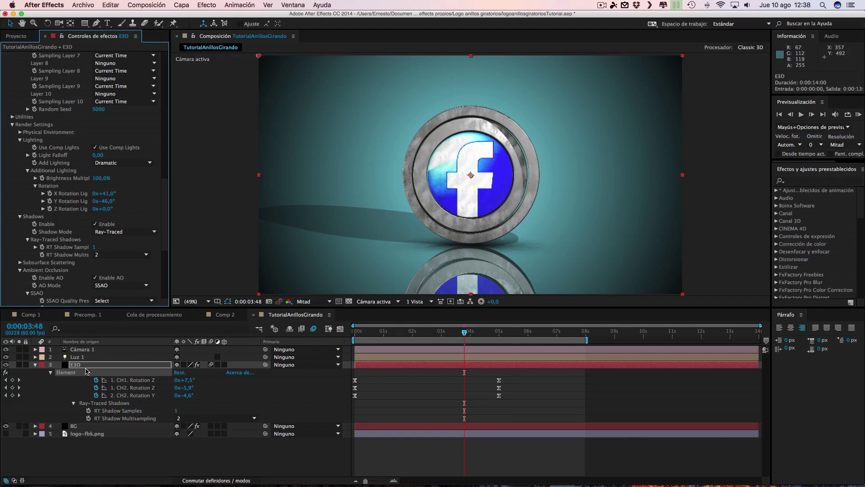
pyautogui.click(79, 366)
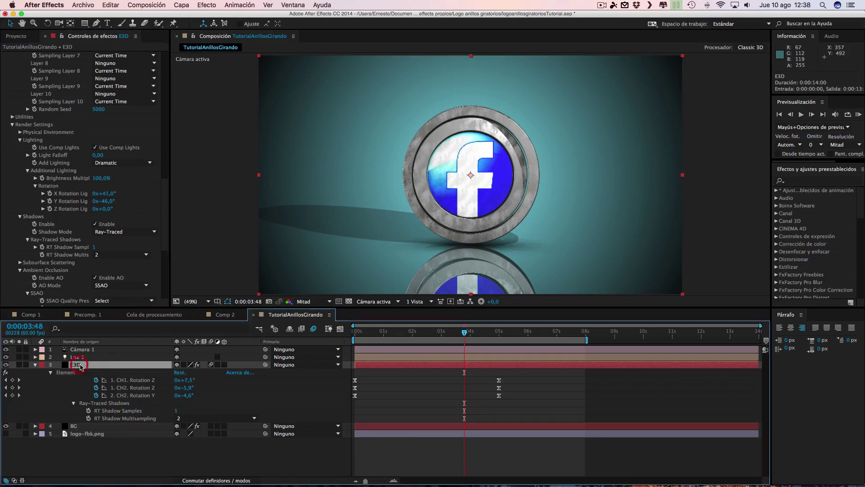
pyautogui.scroll(15, 54, 180)
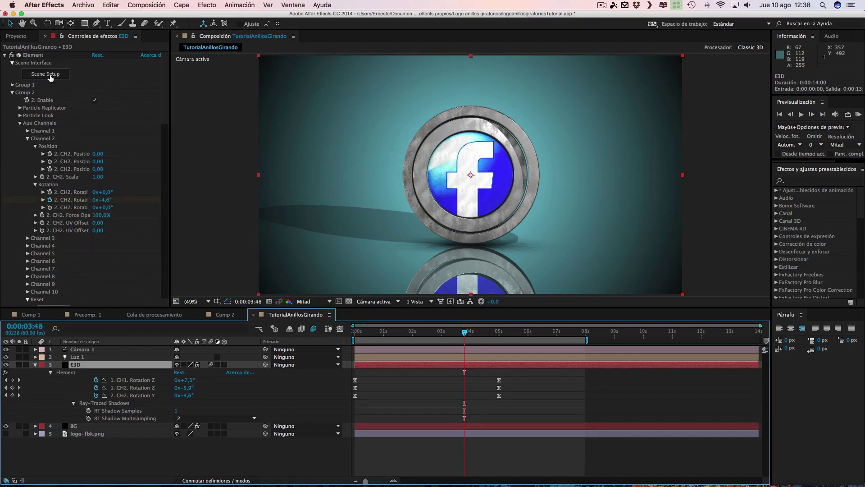
# Step: In Scene Setup, apply a warm BackLight_2K room environment map from Presets > Environment to the rings
pyautogui.click(50, 75)
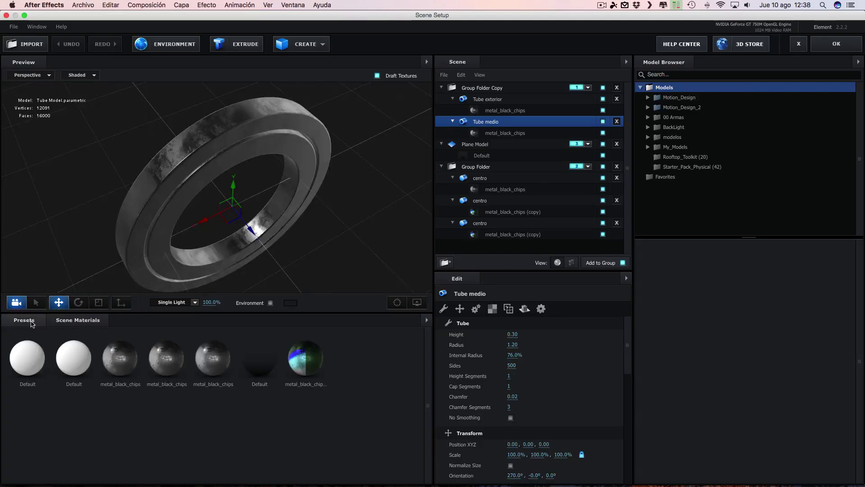
pyautogui.click(32, 323)
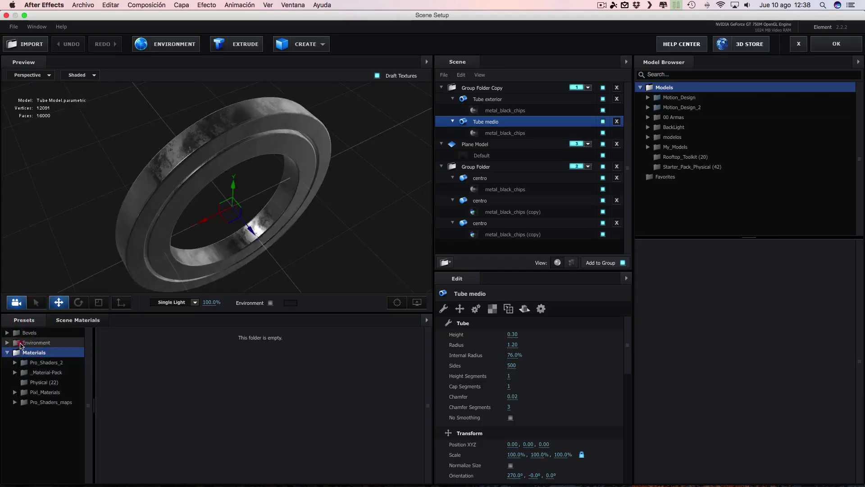
pyautogui.click(21, 345)
pyautogui.click(39, 352)
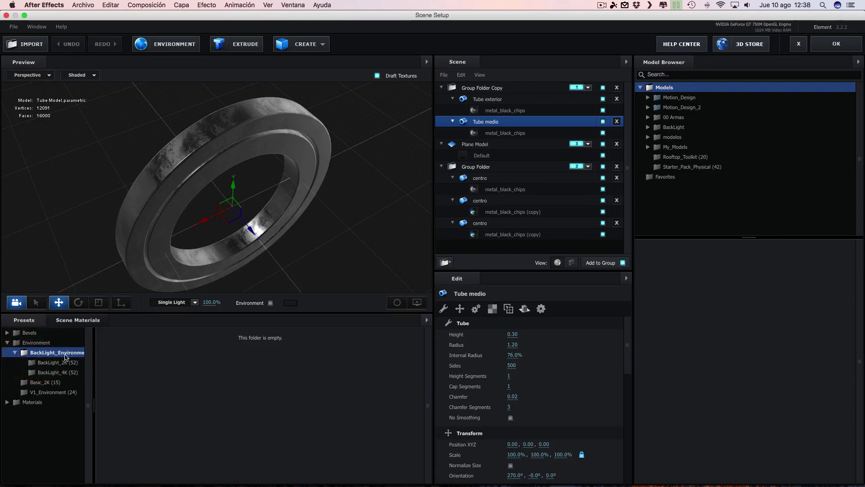
pyautogui.click(48, 362)
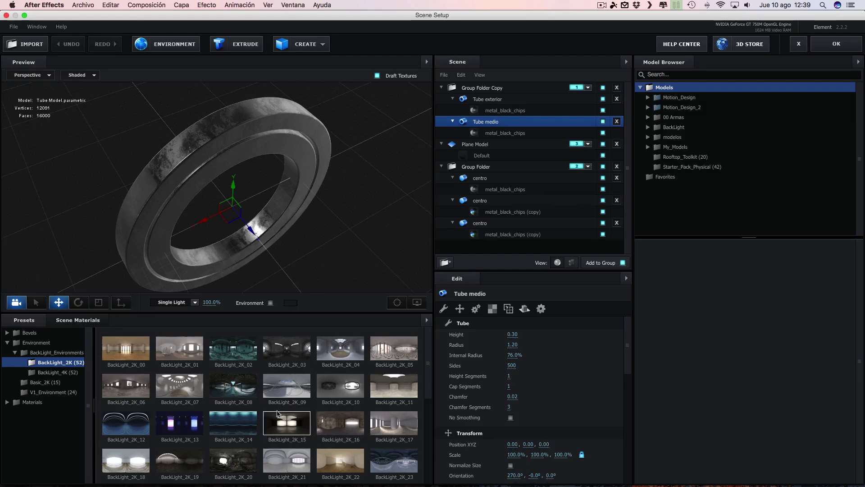
pyautogui.scroll(-3, 196, 433)
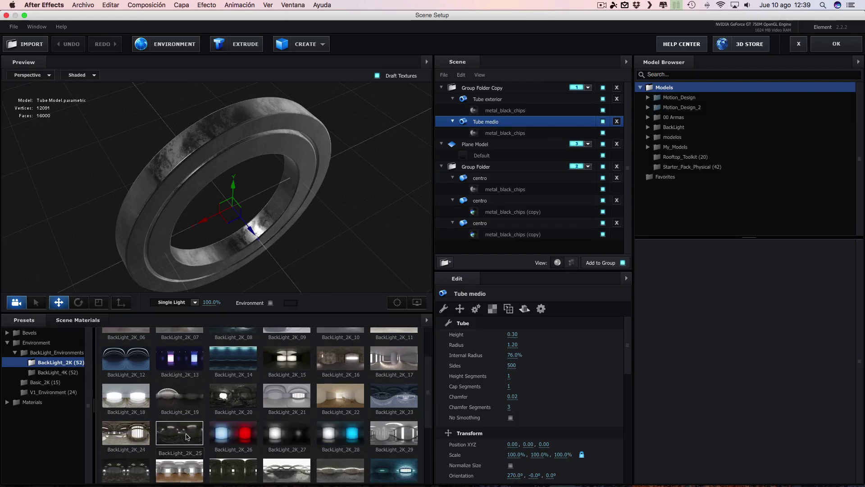
pyautogui.click(187, 469)
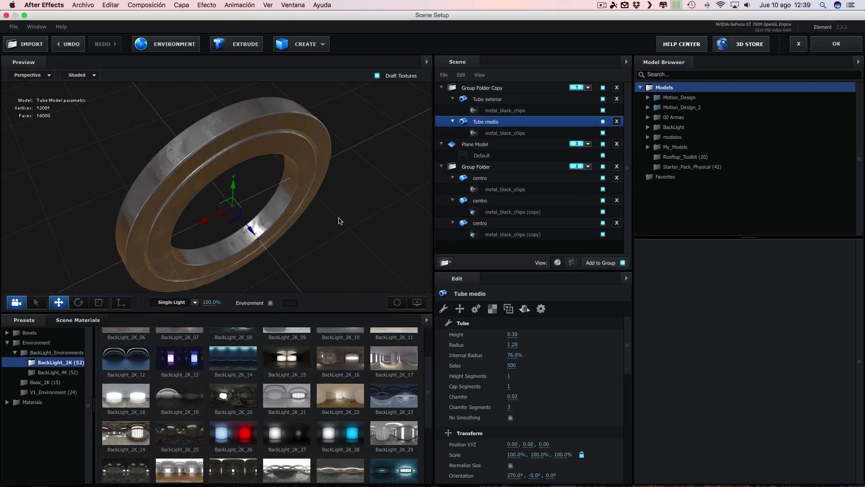
pyautogui.moveTo(347, 207)
pyautogui.mouseDown()
pyautogui.moveTo(272, 188)
pyautogui.moveTo(353, 187)
pyautogui.moveTo(373, 210)
pyautogui.moveTo(251, 307)
pyautogui.mouseUp()
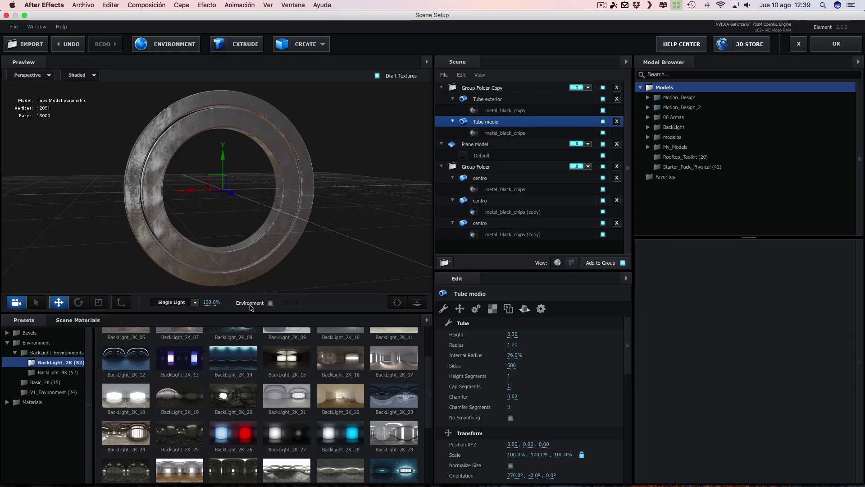
# Step: Show the Environment backdrop in the preview and orbit around the ring to inspect its reflections
pyautogui.click(270, 303)
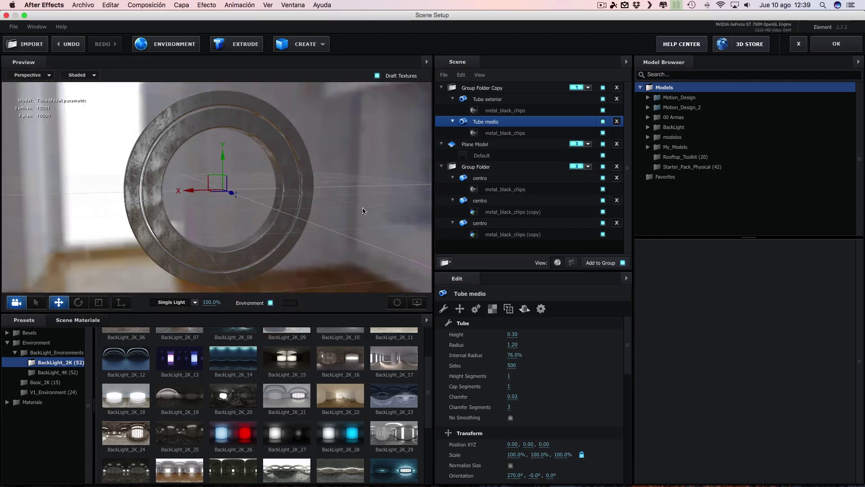
pyautogui.moveTo(363, 212)
pyautogui.mouseDown()
pyautogui.moveTo(237, 210)
pyautogui.moveTo(615, 215)
pyautogui.mouseUp()
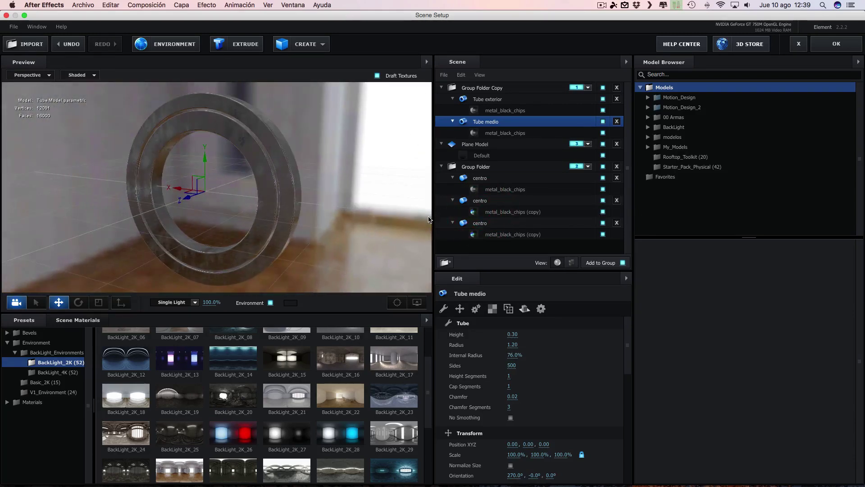
pyautogui.moveTo(430, 220)
pyautogui.mouseDown()
pyautogui.moveTo(323, 213)
pyautogui.moveTo(396, 206)
pyautogui.mouseUp()
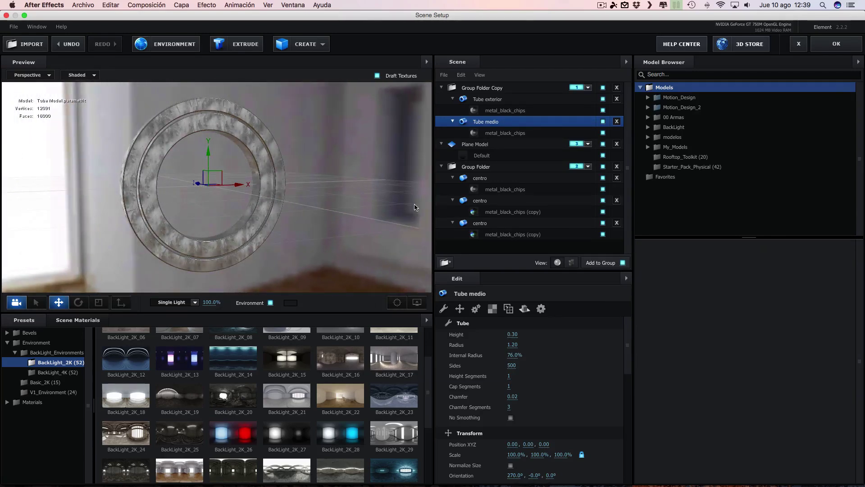
pyautogui.moveTo(396, 206); pyautogui.dragTo(355, 206)
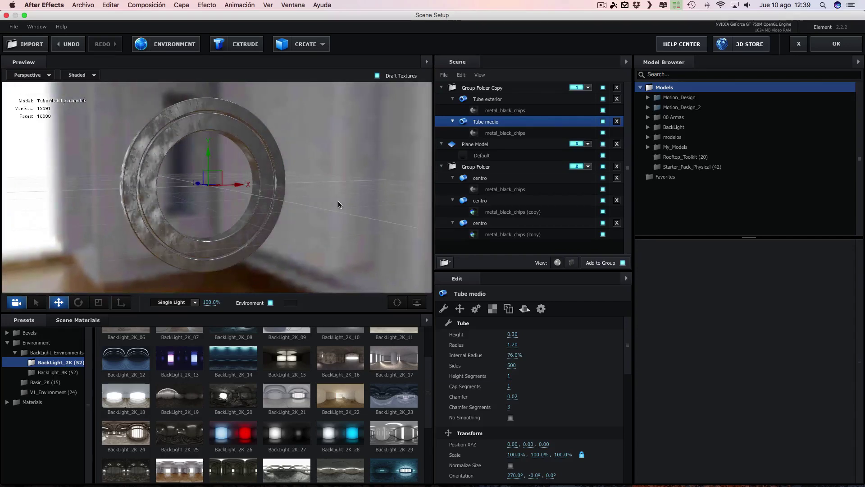
pyautogui.moveTo(413, 203)
pyautogui.mouseDown()
pyautogui.moveTo(206, 205)
pyautogui.moveTo(344, 205)
pyautogui.mouseUp()
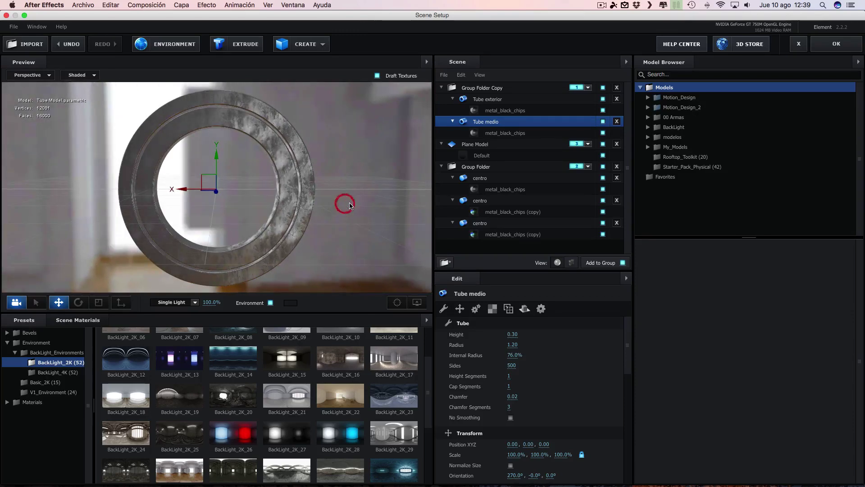
pyautogui.moveTo(345, 205); pyautogui.dragTo(352, 207)
pyautogui.moveTo(352, 205)
pyautogui.mouseDown()
pyautogui.moveTo(493, 205)
pyautogui.moveTo(296, 215)
pyautogui.moveTo(439, 214)
pyautogui.mouseUp()
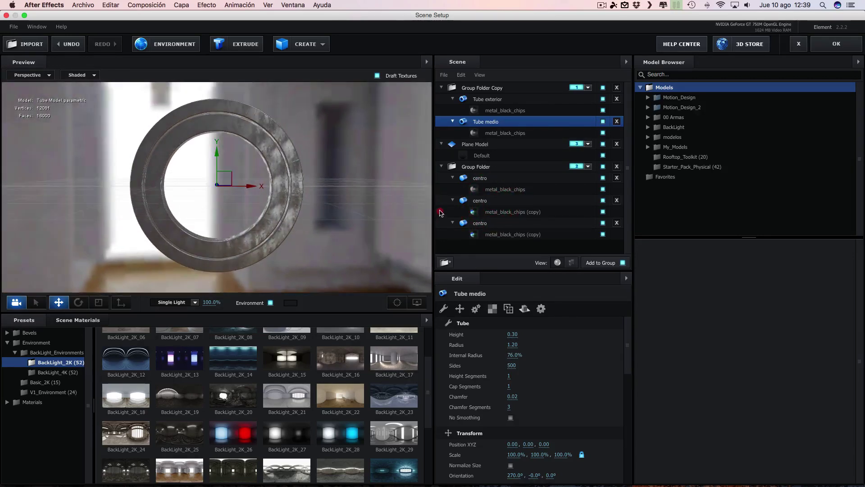
pyautogui.moveTo(439, 214)
pyautogui.mouseDown()
pyautogui.moveTo(352, 211)
pyautogui.moveTo(351, 162)
pyautogui.moveTo(469, 176)
pyautogui.mouseUp()
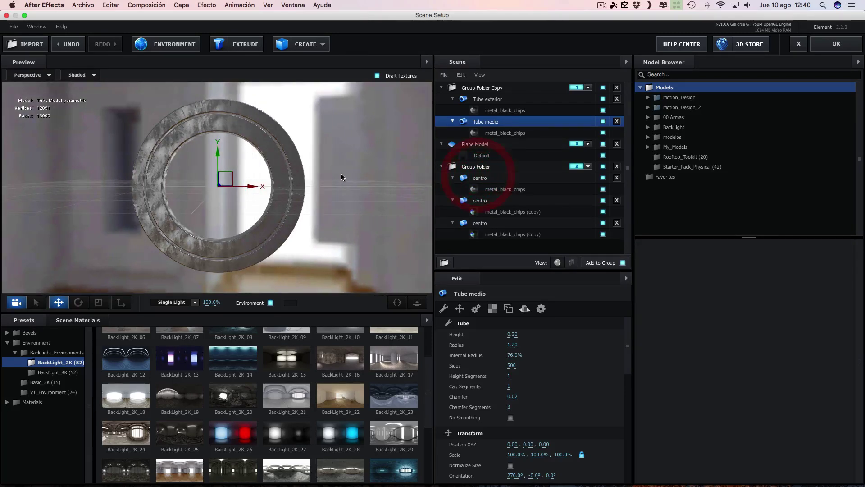
pyautogui.moveTo(341, 175)
pyautogui.mouseDown()
pyautogui.moveTo(203, 177)
pyautogui.moveTo(283, 134)
pyautogui.mouseUp()
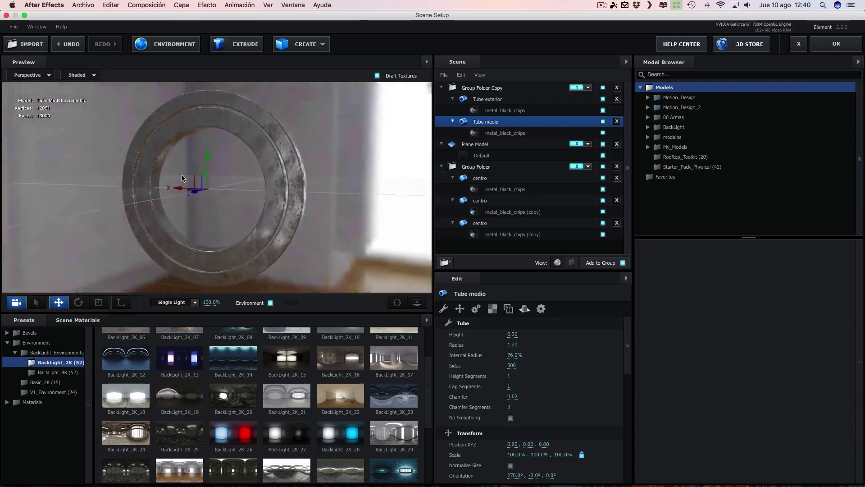
# Step: Accept the Scene Setup changes and preview the silver rings at 4:49, 6:09, 7:07 and 1:58
pyautogui.click(846, 42)
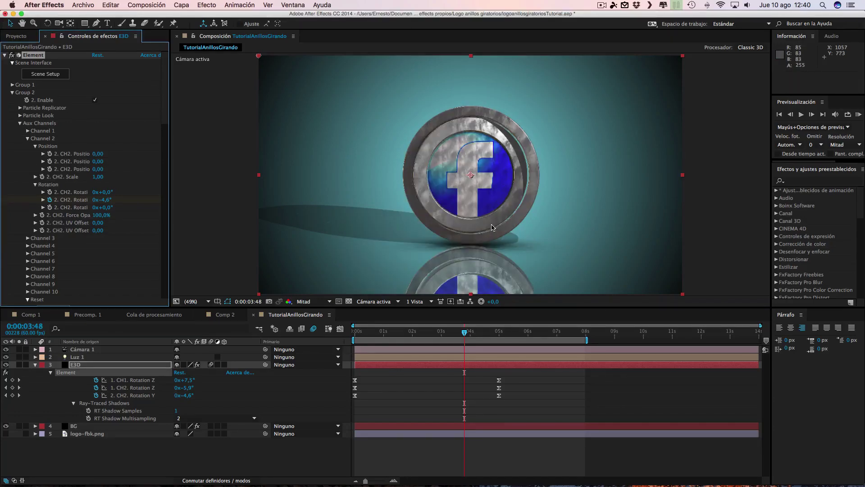
pyautogui.click(494, 333)
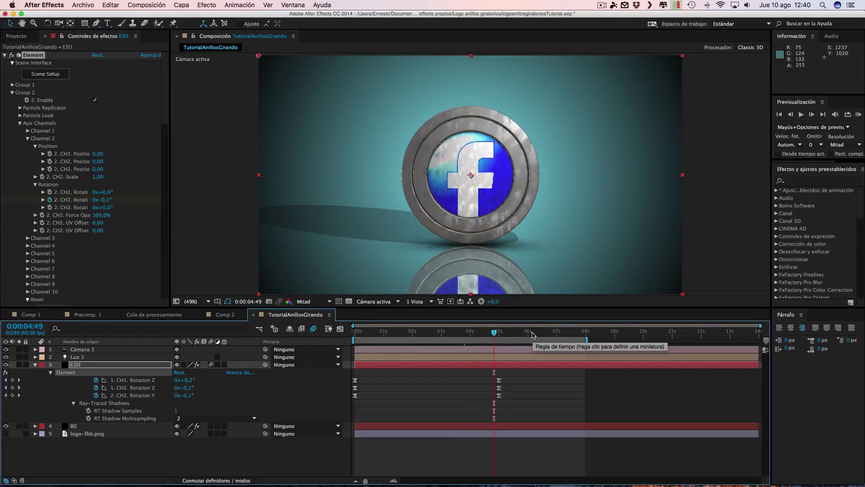
pyautogui.click(532, 333)
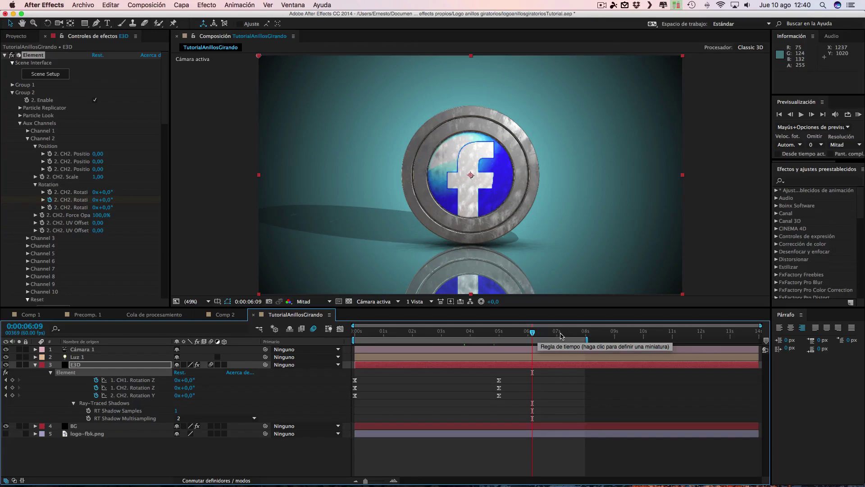
pyautogui.click(560, 333)
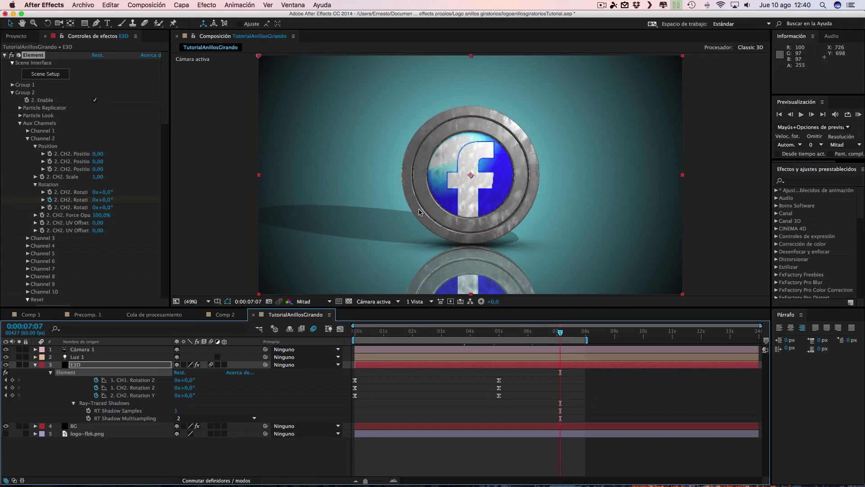
pyautogui.click(412, 333)
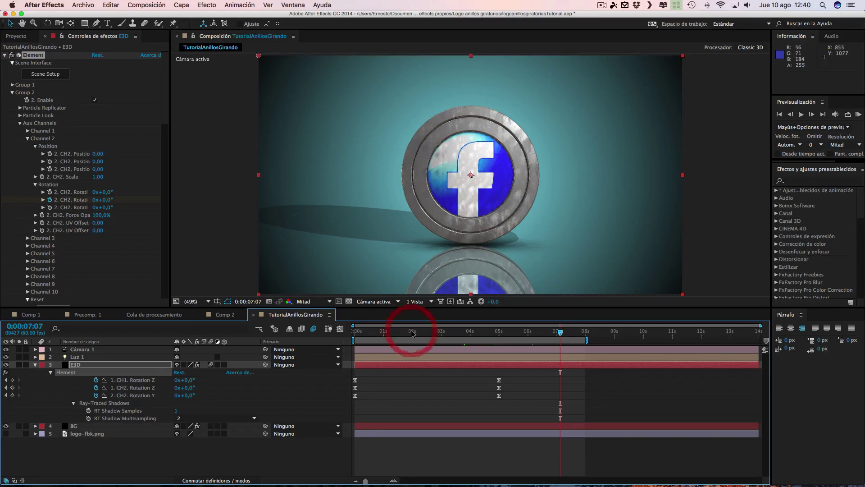
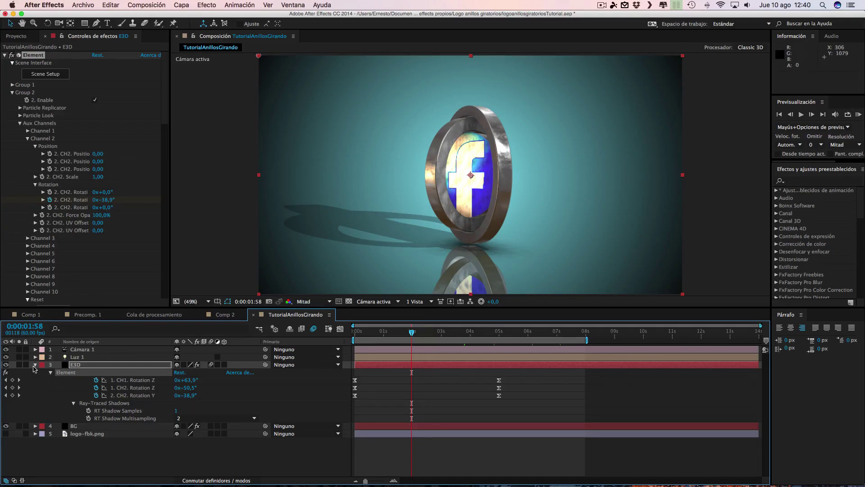
# Step: Add a new null object above Cámara 1 and start renaming it controladorCámara
pyautogui.click(35, 366)
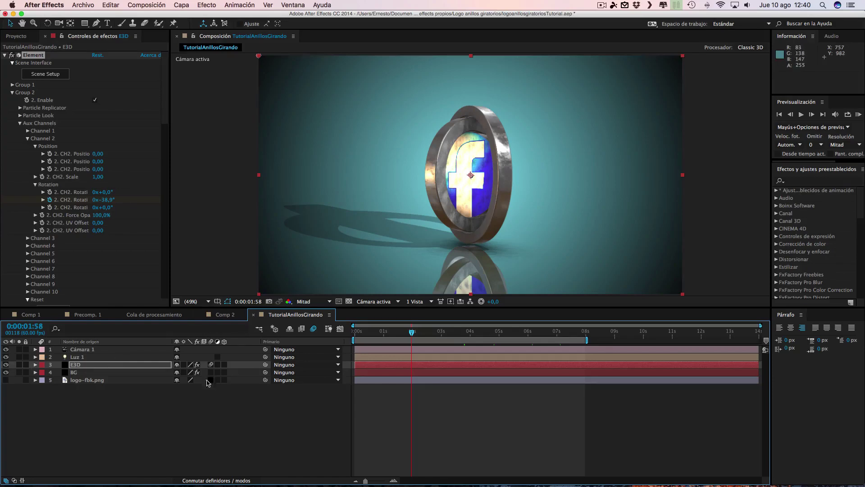
pyautogui.click(79, 350)
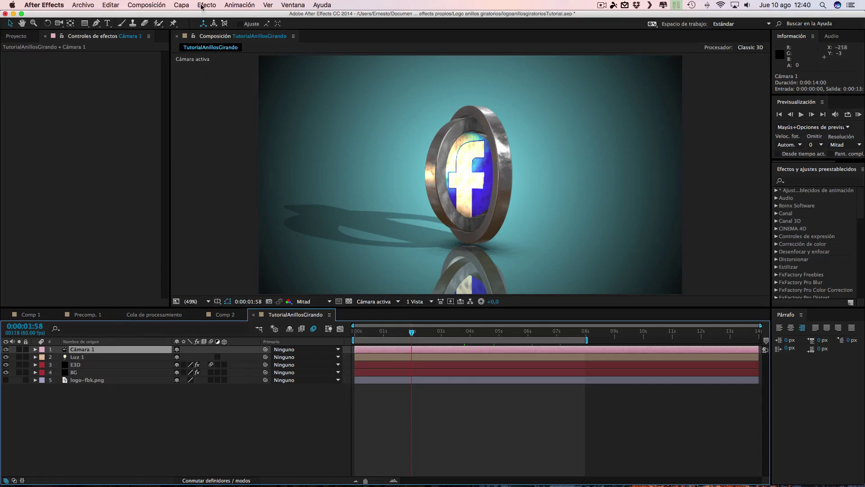
pyautogui.click(182, 4)
pyautogui.moveTo(189, 16)
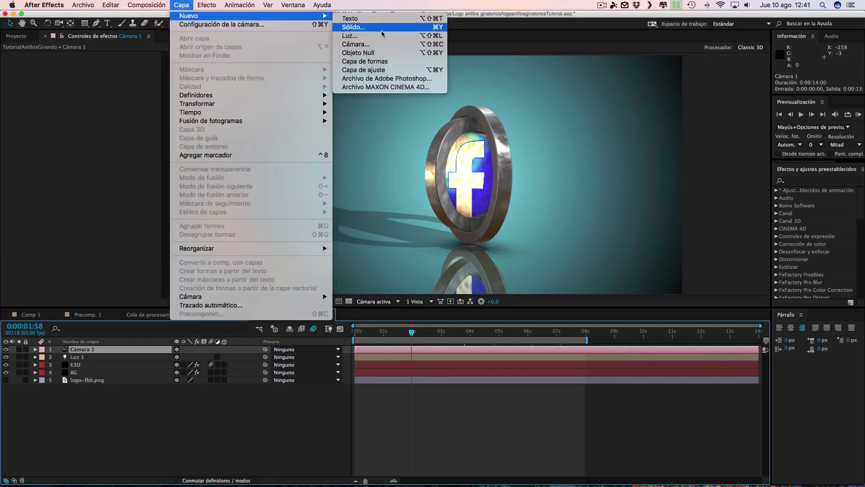
pyautogui.click(363, 56)
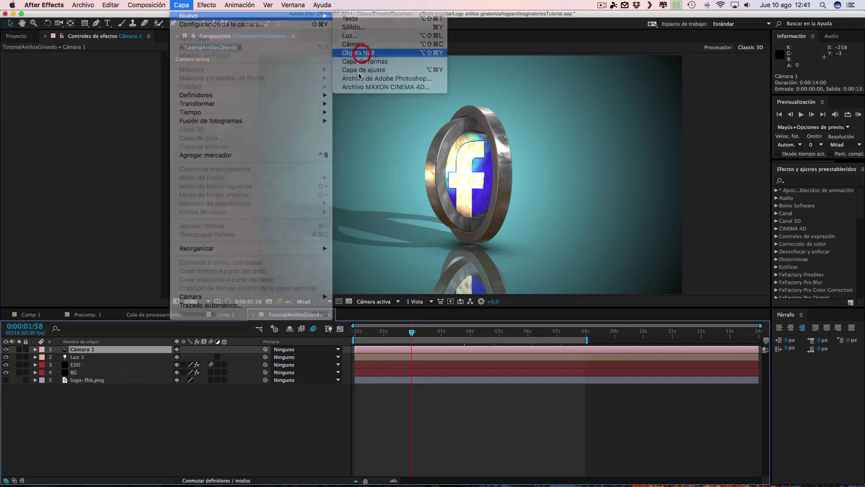
pyautogui.click(79, 351)
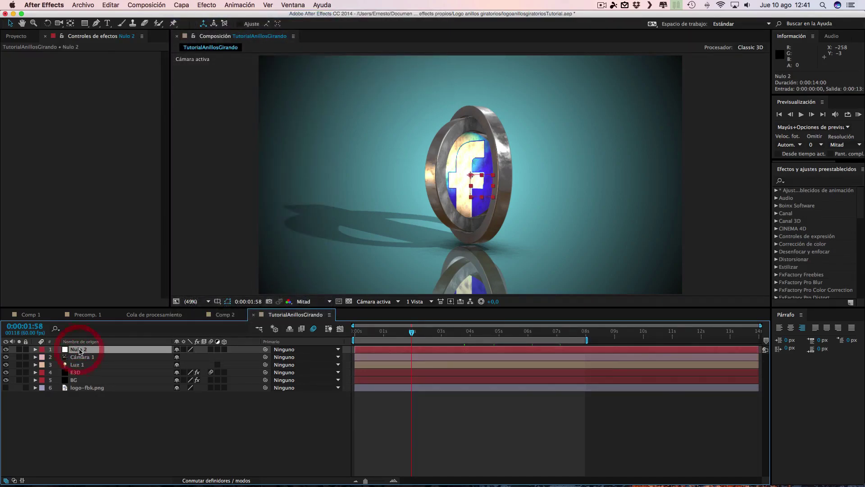
pyautogui.press('Return')
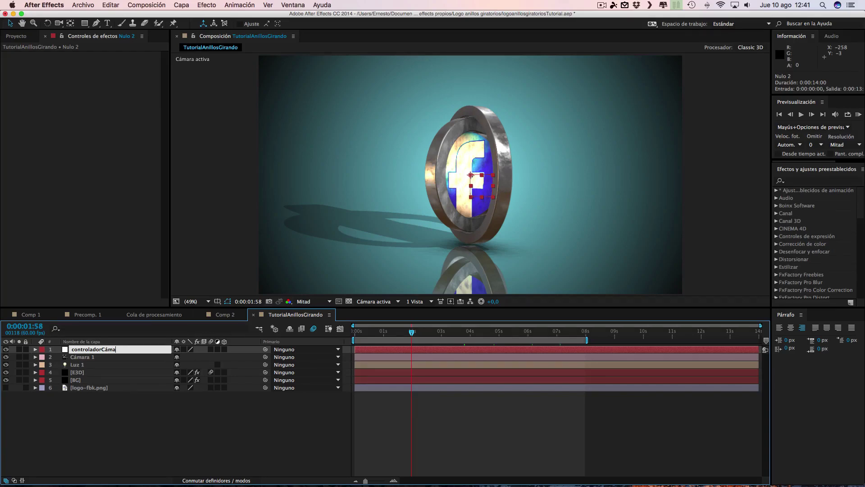
# Step: Name the null controladorCámara, make it 3D, and parent Cámara 1 to it
pyautogui.click(129, 389)
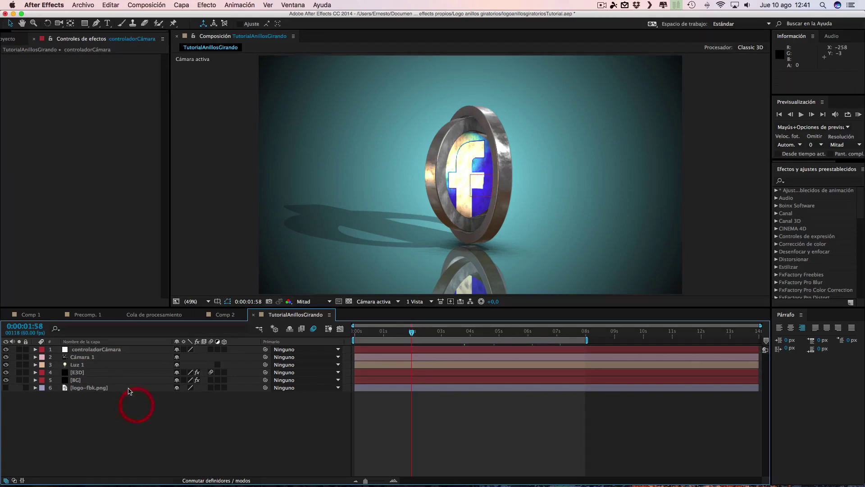
pyautogui.click(98, 351)
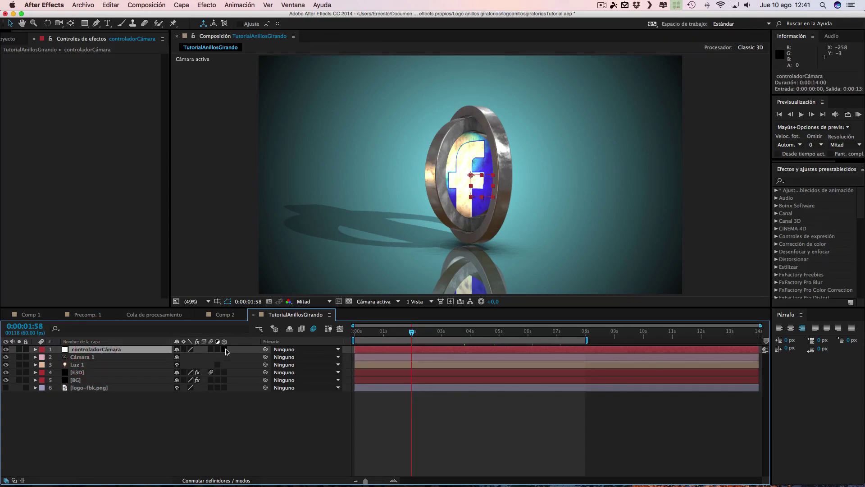
pyautogui.click(225, 349)
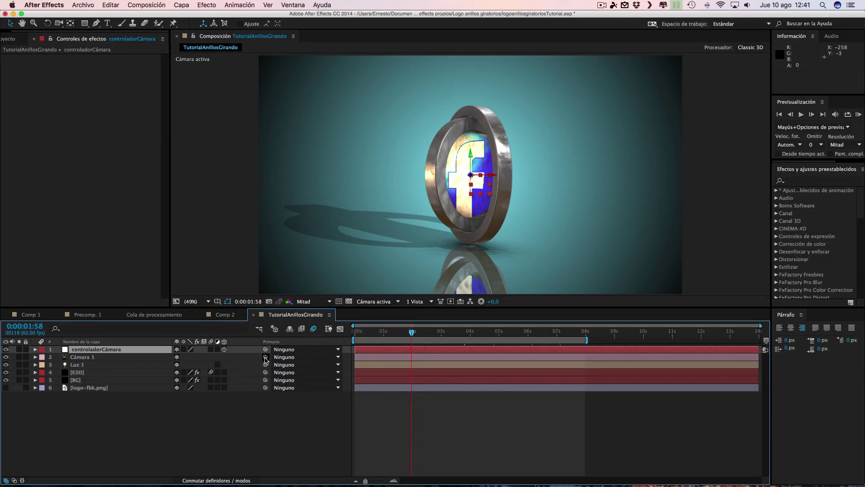
pyautogui.moveTo(190, 358); pyautogui.dragTo(134, 351)
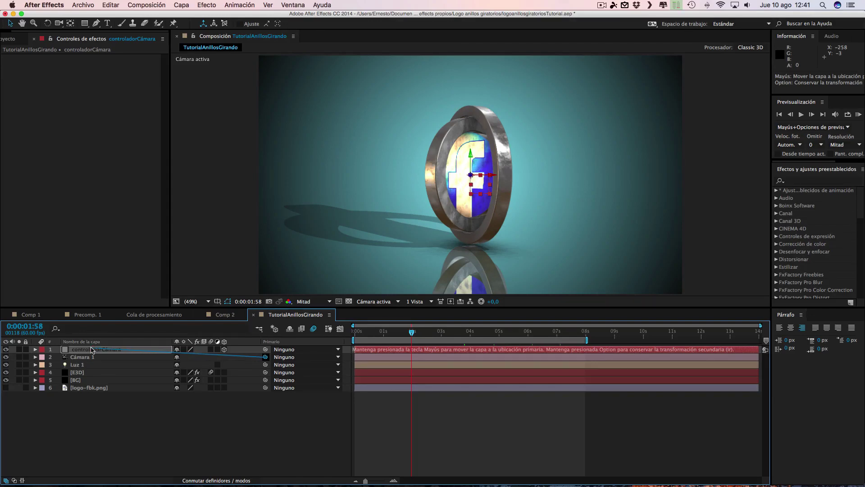
pyautogui.moveTo(91, 350); pyautogui.dragTo(91, 351)
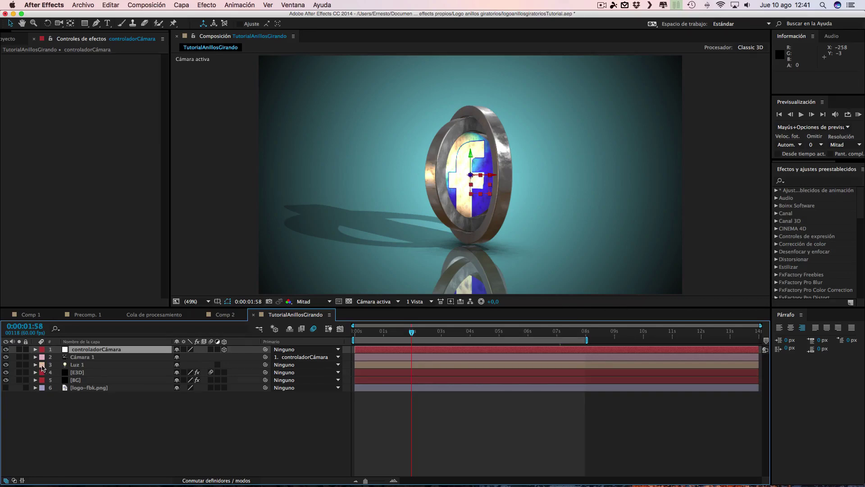
# Step: Scrub controladorCámara's Y Rotation to test the camera orbiting around the rings and logo
pyautogui.click(35, 349)
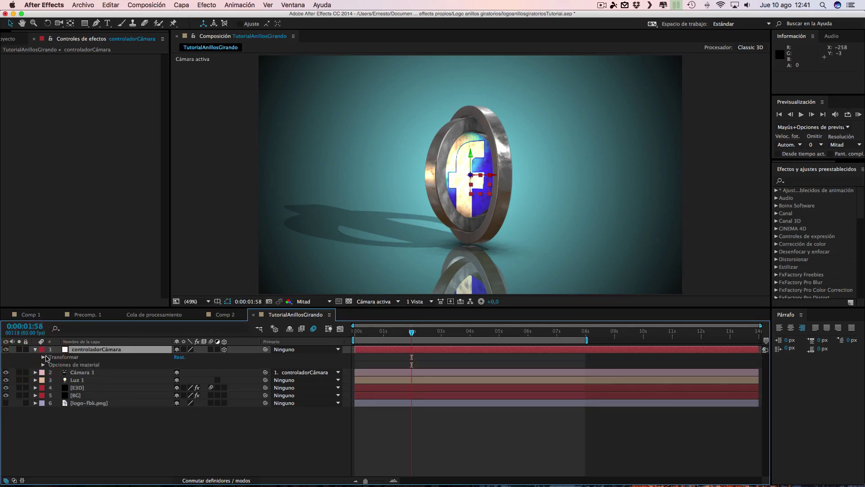
pyautogui.click(43, 357)
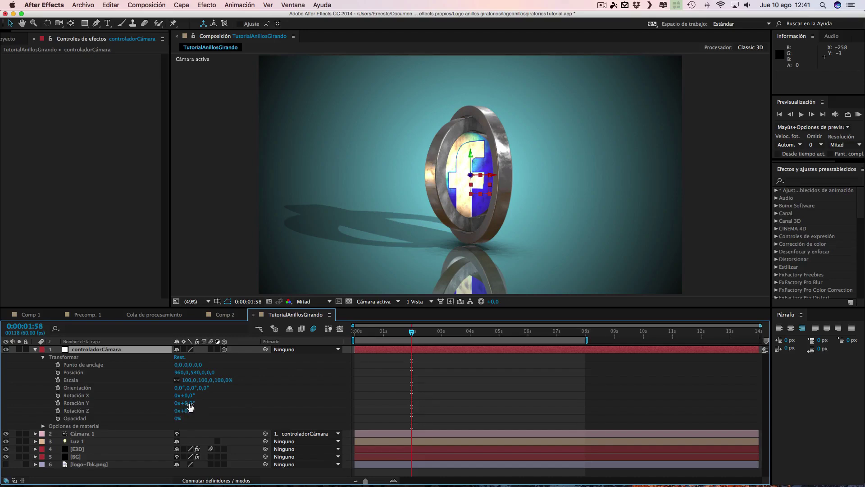
pyautogui.moveTo(193, 402); pyautogui.dragTo(213, 403)
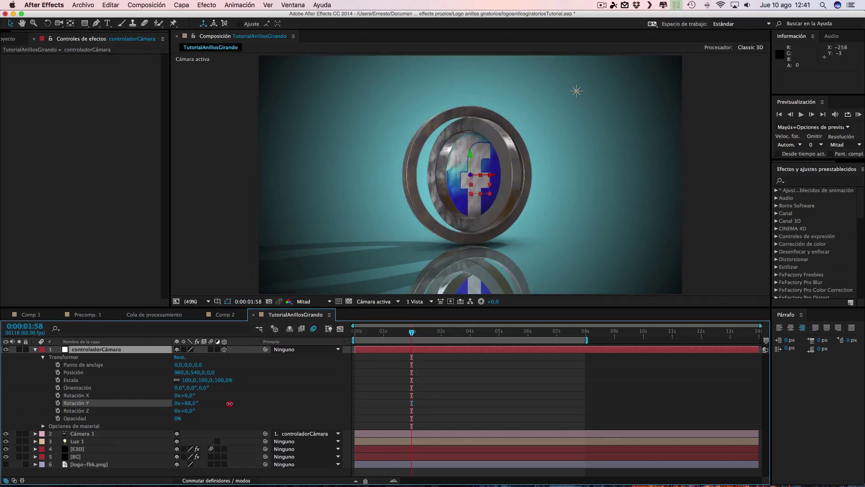
pyautogui.moveTo(225, 403); pyautogui.dragTo(251, 404)
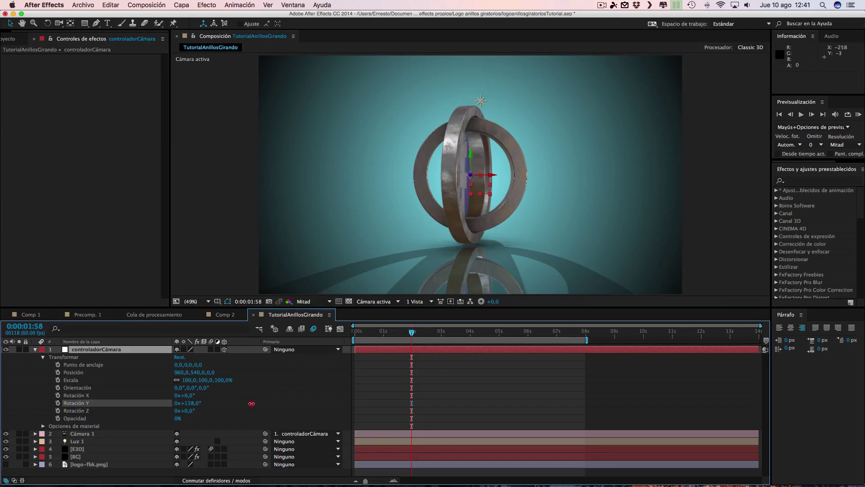
pyautogui.moveTo(252, 404); pyautogui.dragTo(280, 402)
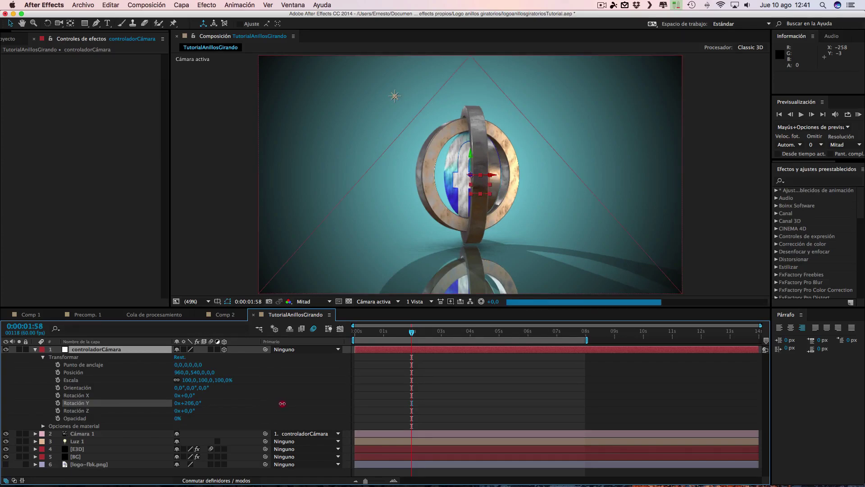
pyautogui.moveTo(280, 403)
pyautogui.mouseDown()
pyautogui.moveTo(300, 404)
pyautogui.moveTo(193, 402)
pyautogui.mouseUp()
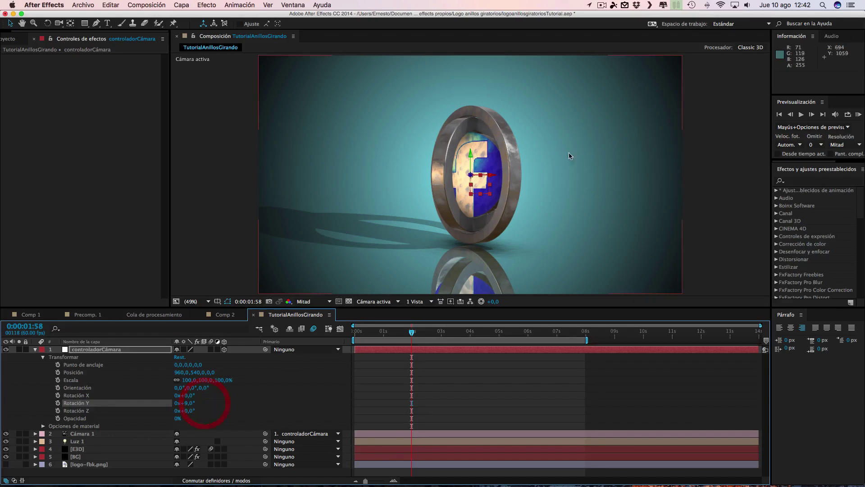
pyautogui.click(87, 451)
# Step: In Scene Setup, hide the environment background and adjust the Tube medio material's Glossiness strength
pyautogui.click(67, 74)
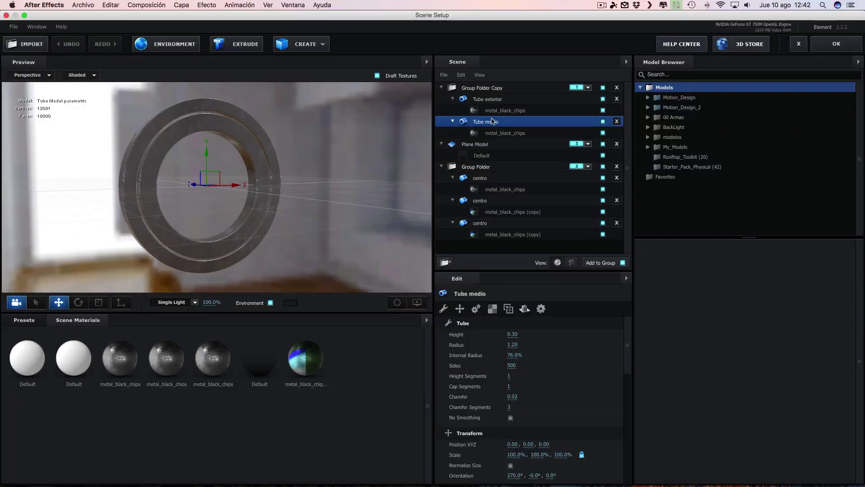
pyautogui.moveTo(375, 209)
pyautogui.mouseDown()
pyautogui.moveTo(351, 212)
pyautogui.moveTo(296, 264)
pyautogui.mouseUp()
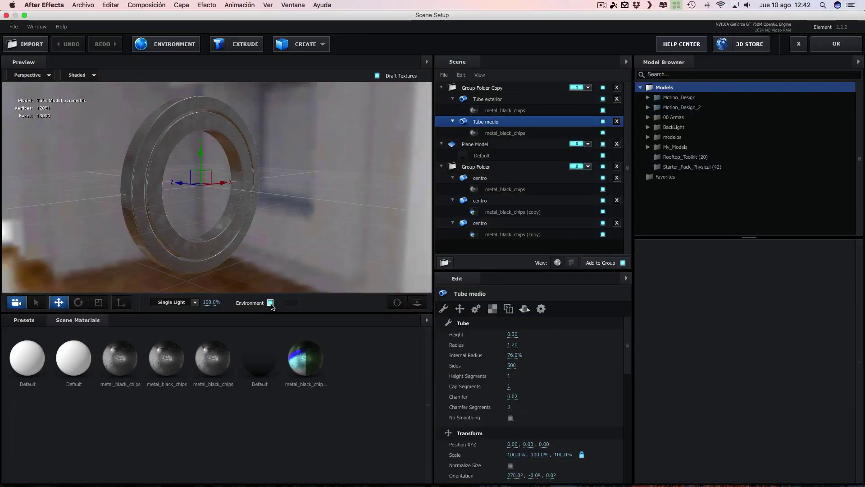
pyautogui.click(271, 302)
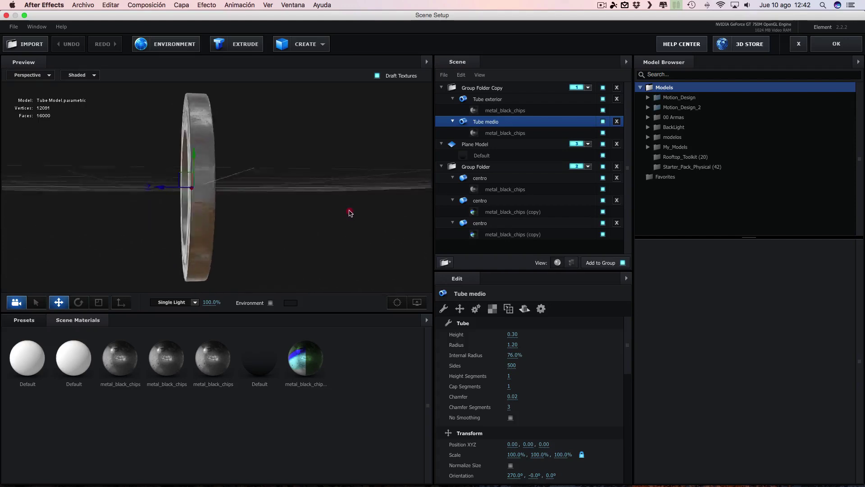
pyautogui.moveTo(334, 221); pyautogui.dragTo(346, 210)
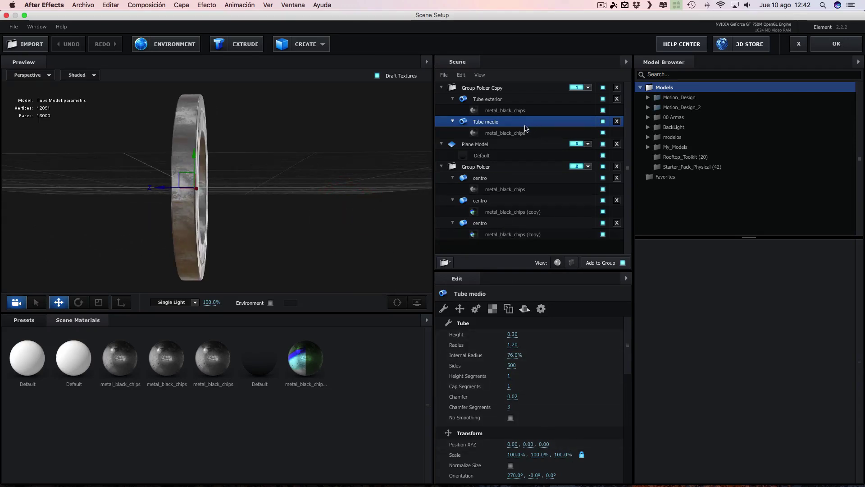
pyautogui.click(500, 133)
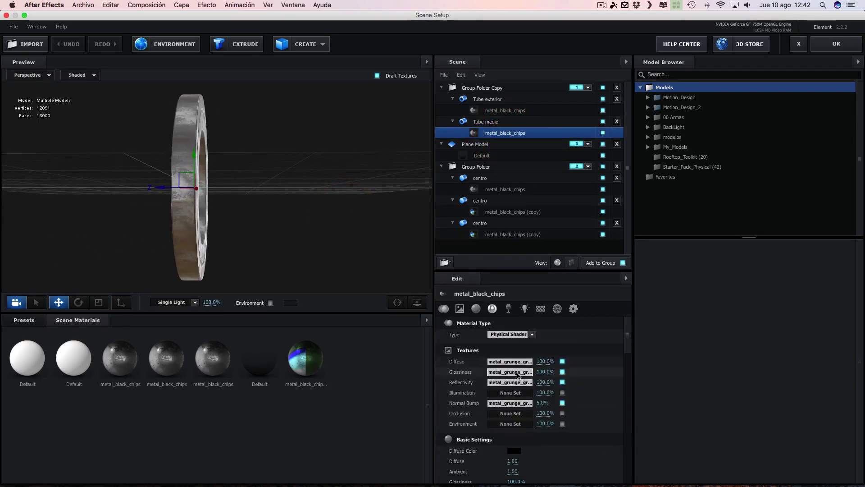
pyautogui.moveTo(541, 372); pyautogui.dragTo(530, 371)
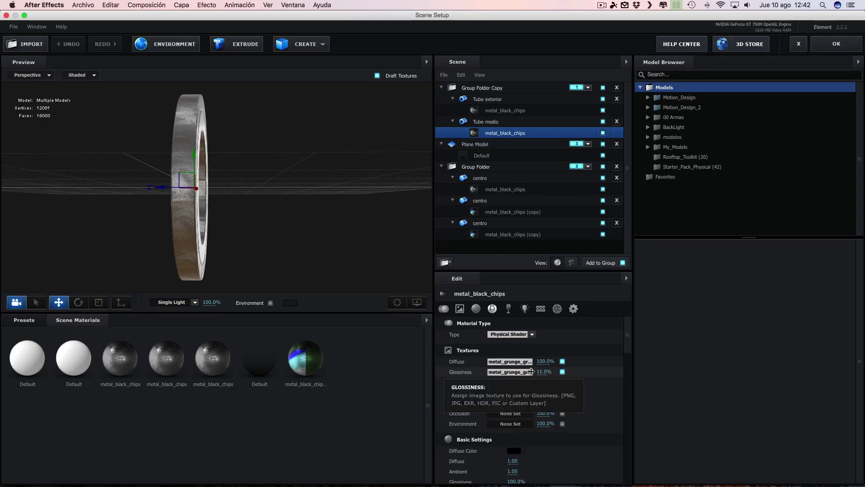
pyautogui.moveTo(526, 371); pyautogui.dragTo(533, 371)
pyautogui.moveTo(279, 216); pyautogui.dragTo(342, 236)
pyautogui.moveTo(542, 371); pyautogui.dragTo(559, 373)
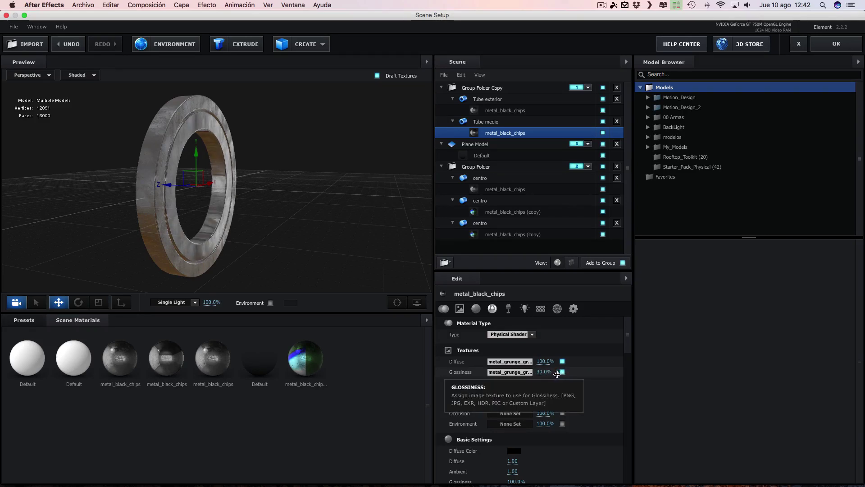
pyautogui.moveTo(344, 245)
pyautogui.mouseDown()
pyautogui.moveTo(277, 252)
pyautogui.moveTo(291, 259)
pyautogui.mouseUp()
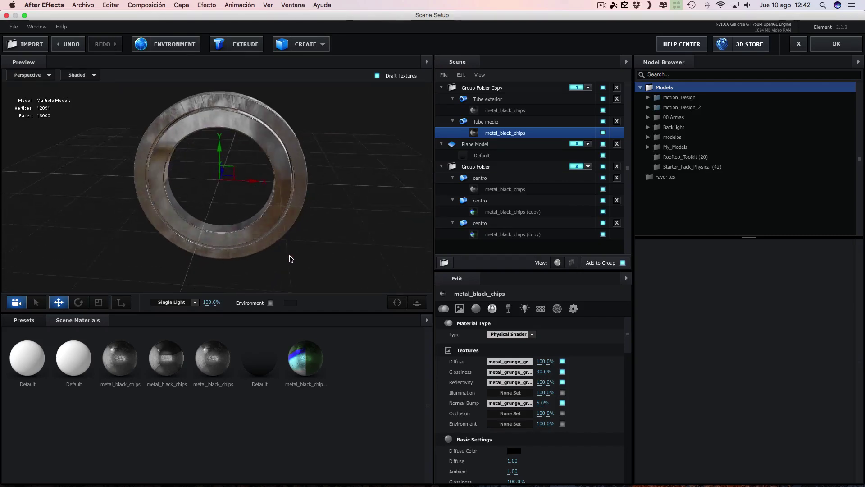
pyautogui.moveTo(291, 258); pyautogui.dragTo(282, 251)
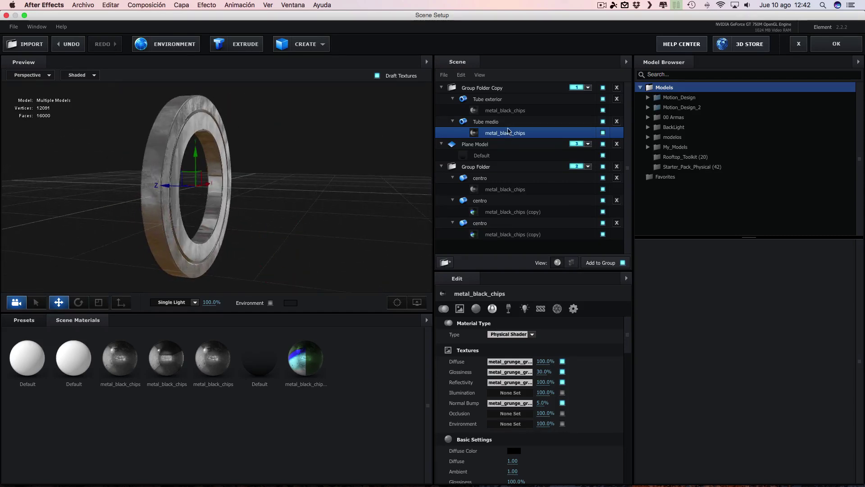
# Step: Lower the Tube exterior metal_black_chips Glossiness texture strength to 30%
pyautogui.click(507, 111)
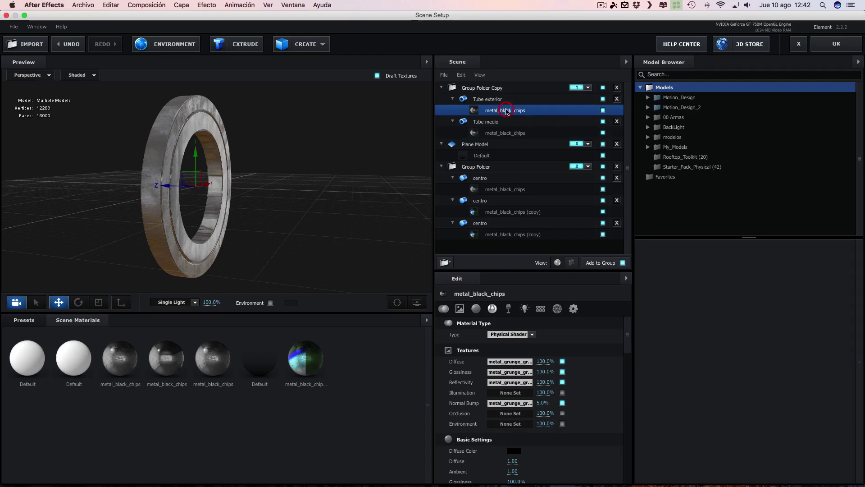
pyautogui.moveTo(542, 372); pyautogui.dragTo(523, 373)
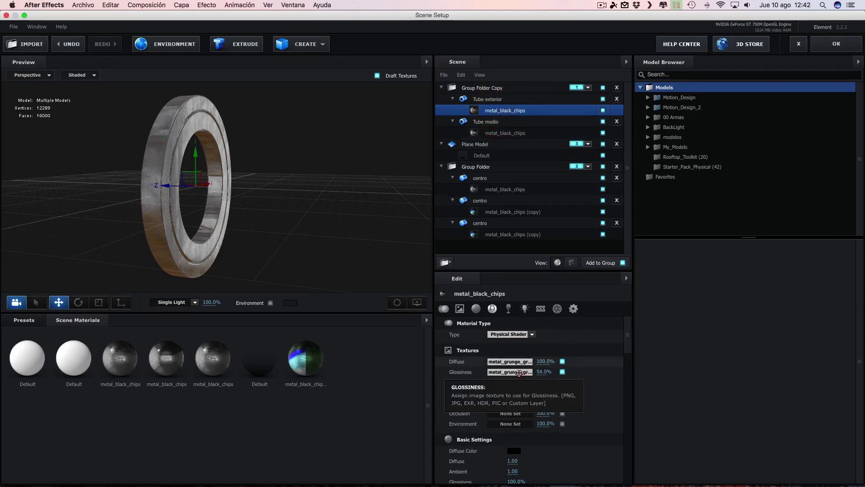
pyautogui.moveTo(517, 372); pyautogui.dragTo(509, 372)
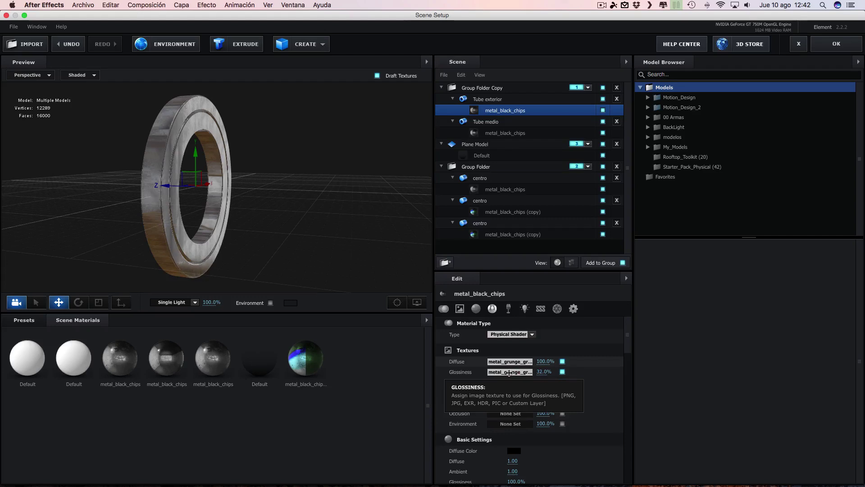
pyautogui.moveTo(299, 187); pyautogui.dragTo(285, 158)
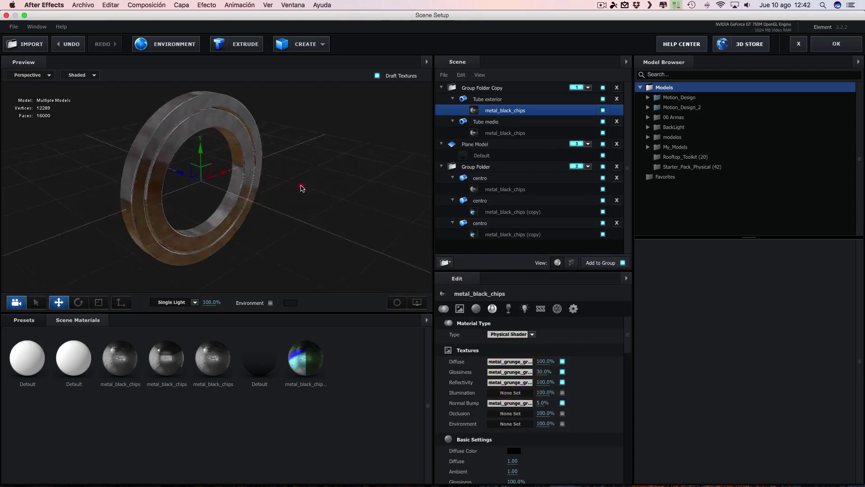
pyautogui.click(491, 179)
pyautogui.moveTo(356, 201); pyautogui.dragTo(407, 206)
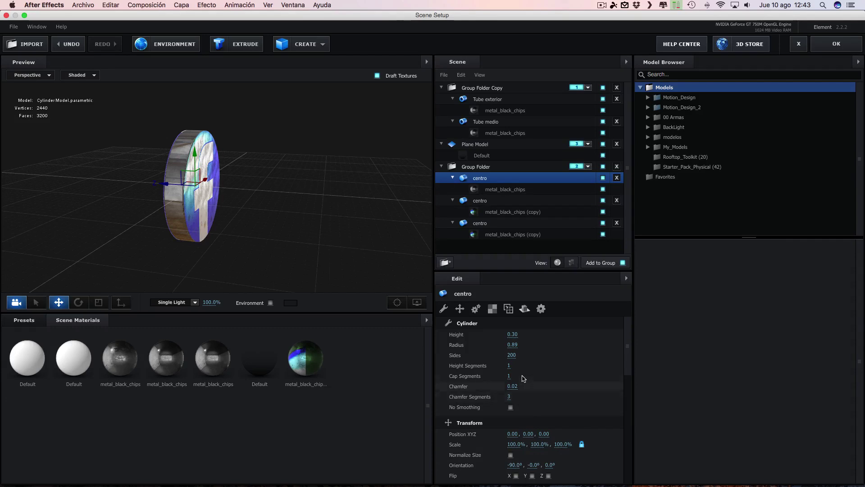
# Step: Set the second centro disc's metal_black_chips (copy) Glossiness texture amount to 30%
pyautogui.click(510, 189)
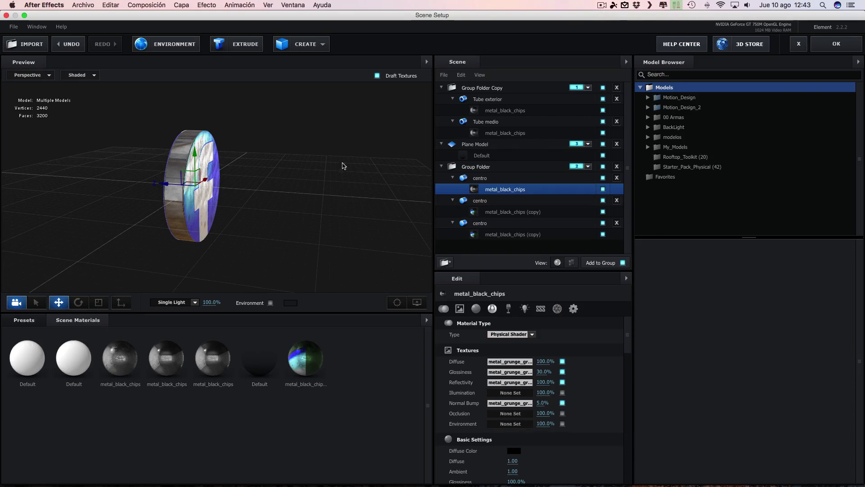
pyautogui.moveTo(343, 165)
pyautogui.mouseDown()
pyautogui.moveTo(278, 154)
pyautogui.moveTo(315, 163)
pyautogui.mouseUp()
pyautogui.click(500, 212)
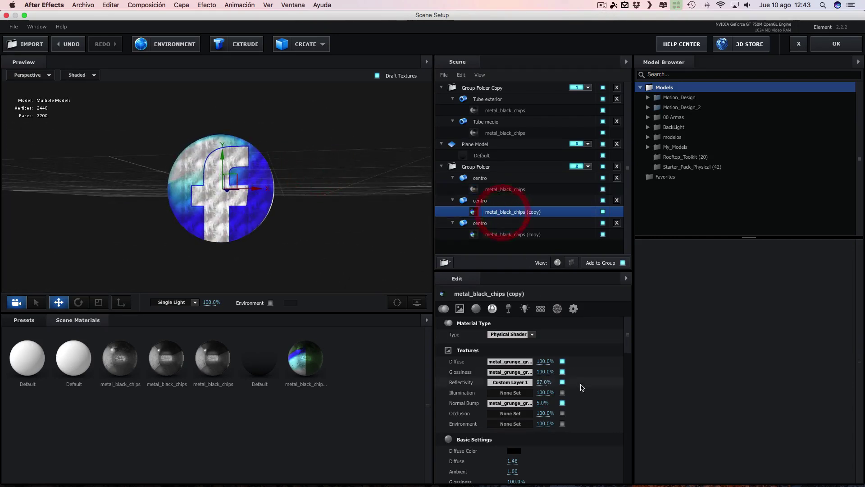
pyautogui.moveTo(544, 372); pyautogui.dragTo(512, 373)
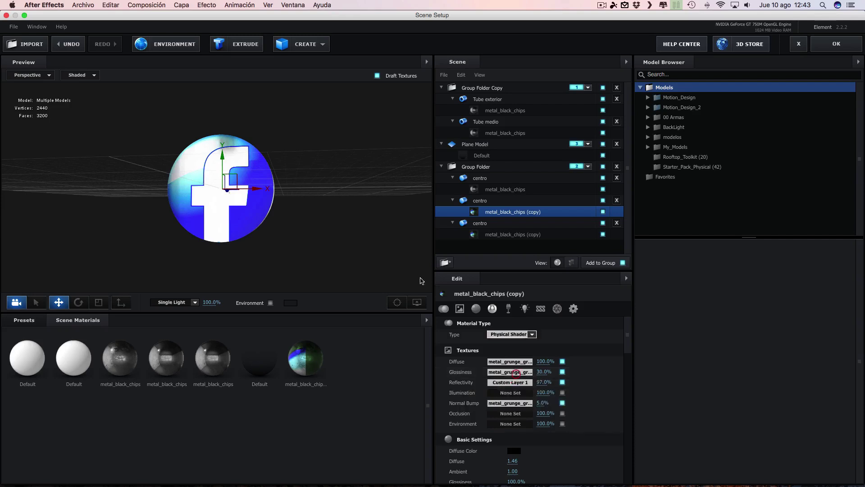
pyautogui.moveTo(334, 246)
pyautogui.mouseDown()
pyautogui.moveTo(494, 226)
pyautogui.moveTo(495, 127)
pyautogui.moveTo(317, 164)
pyautogui.mouseUp()
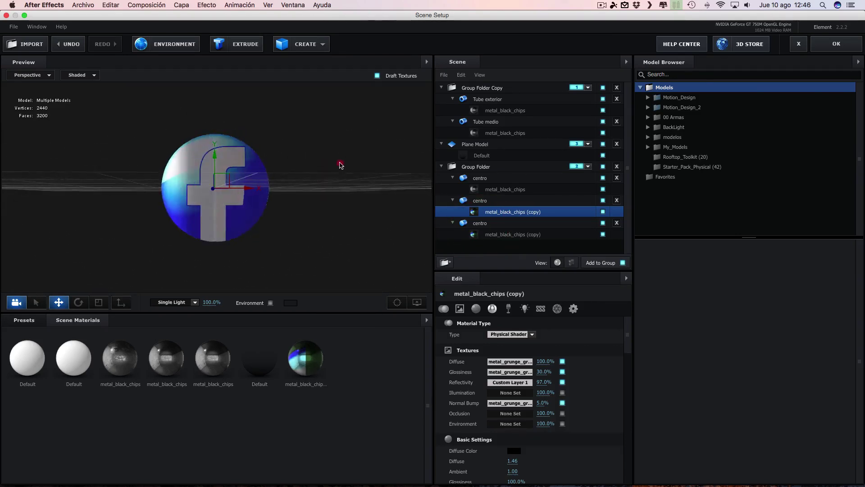
pyautogui.moveTo(317, 164); pyautogui.dragTo(334, 162)
# Step: Apply the Element 3D scene and review the ring animation at several points along the timeline
pyautogui.click(836, 45)
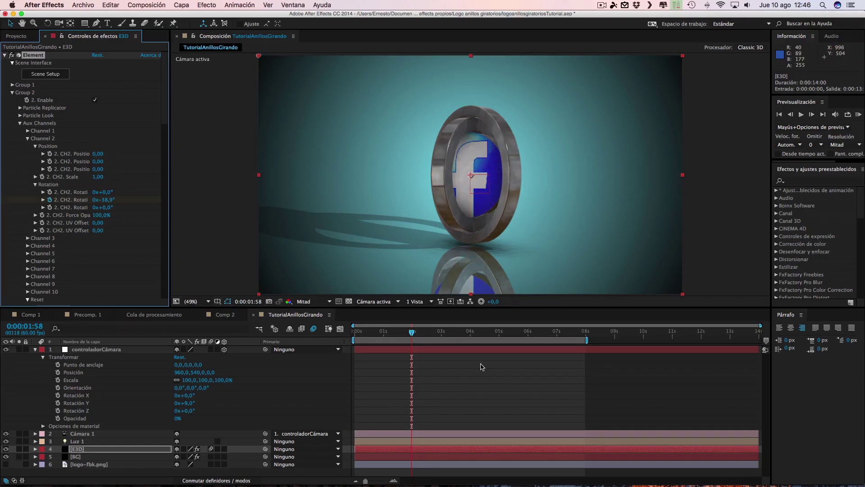
pyautogui.click(550, 333)
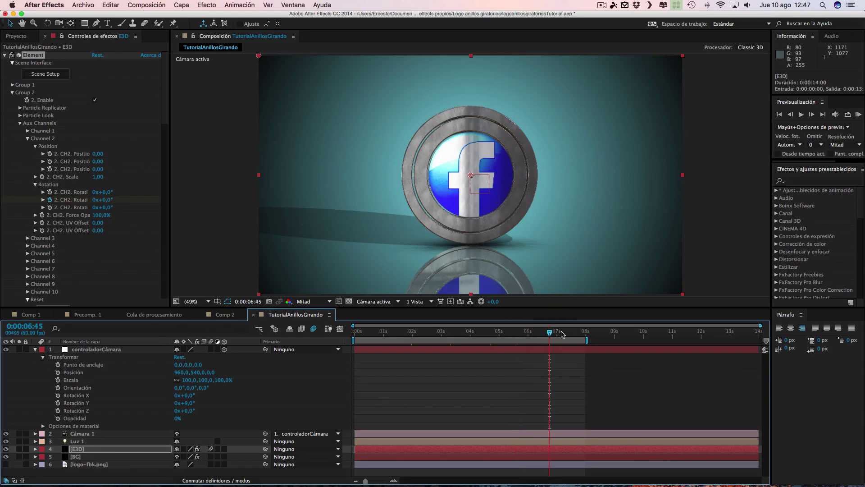
pyautogui.click(408, 332)
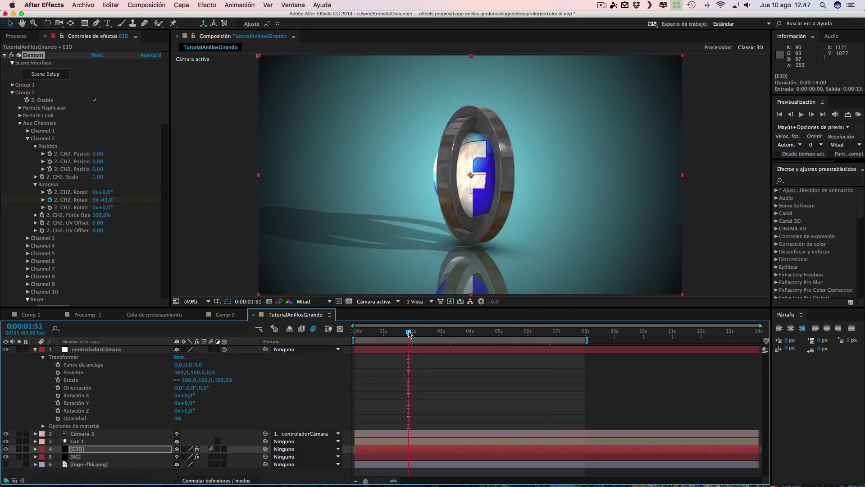
pyautogui.click(379, 333)
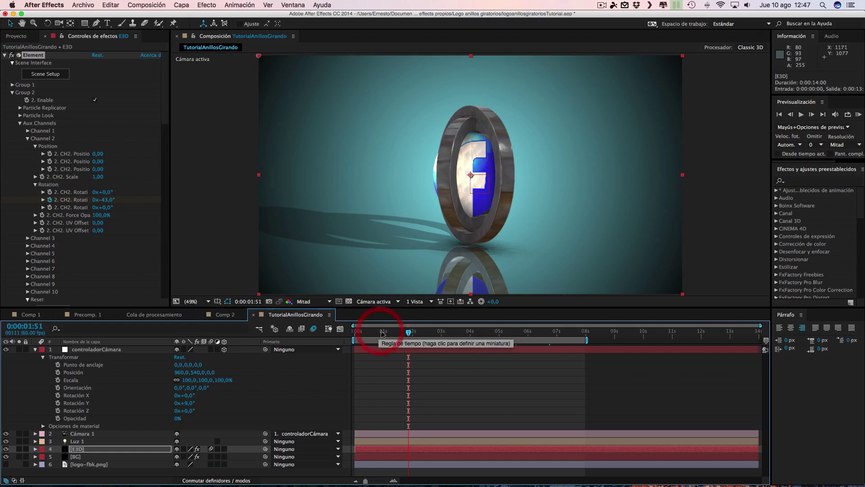
pyautogui.click(441, 334)
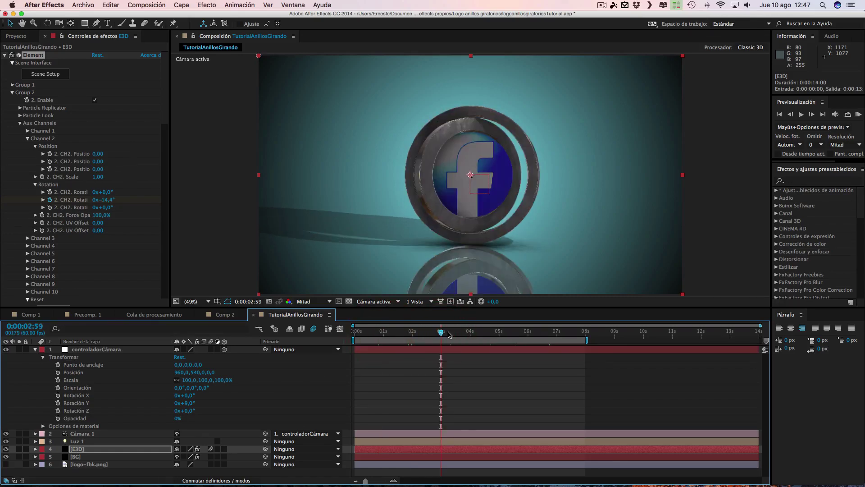
pyautogui.click(463, 333)
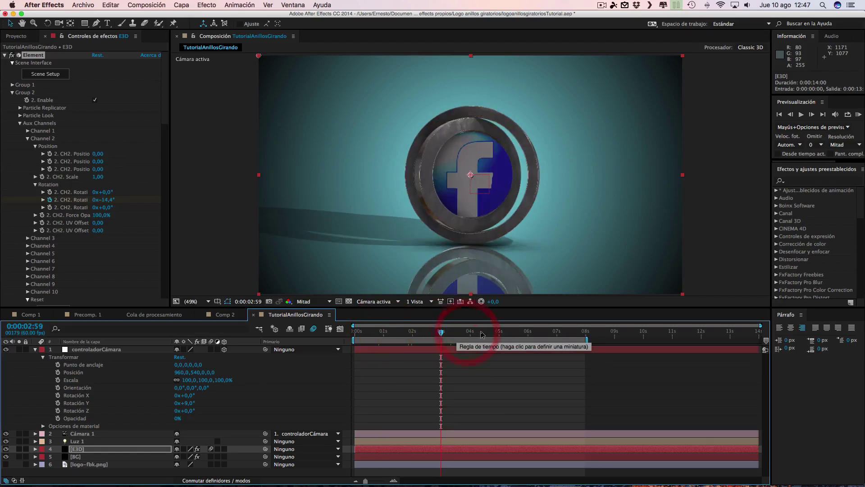
pyautogui.click(520, 334)
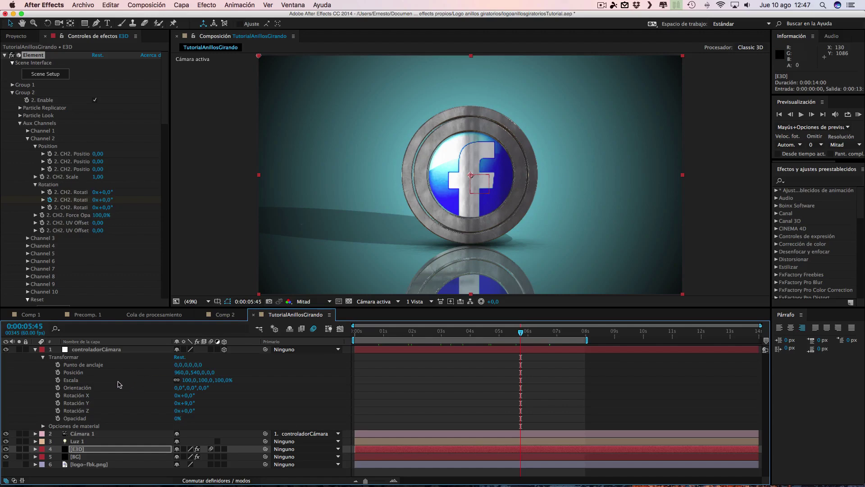
# Step: Select controladorCámara and place the playhead at 0:00:04:59, where the logo faces front
pyautogui.click(97, 350)
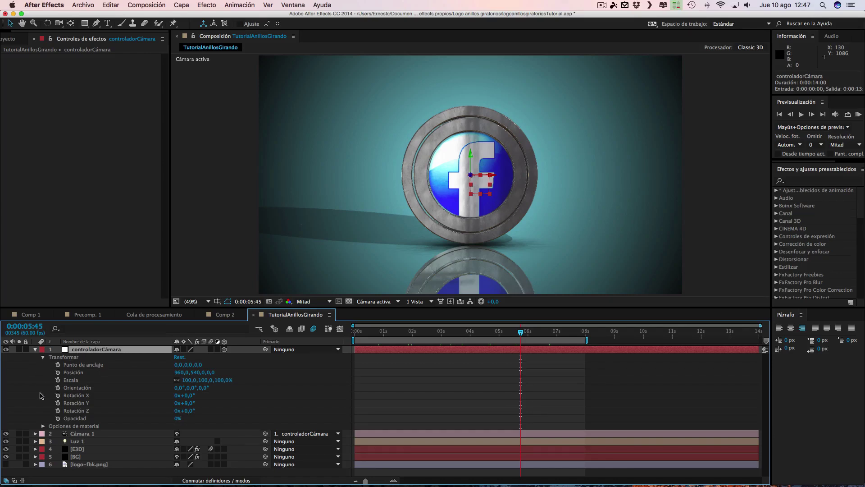
pyautogui.click(35, 349)
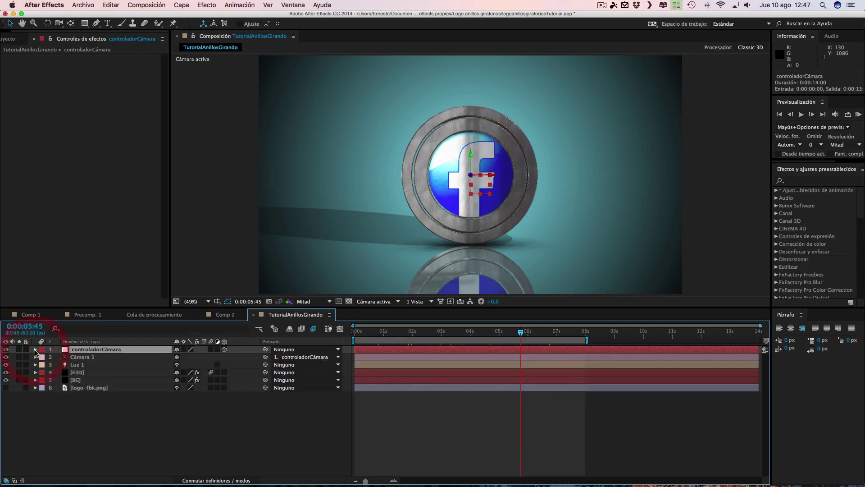
pyautogui.click(35, 350)
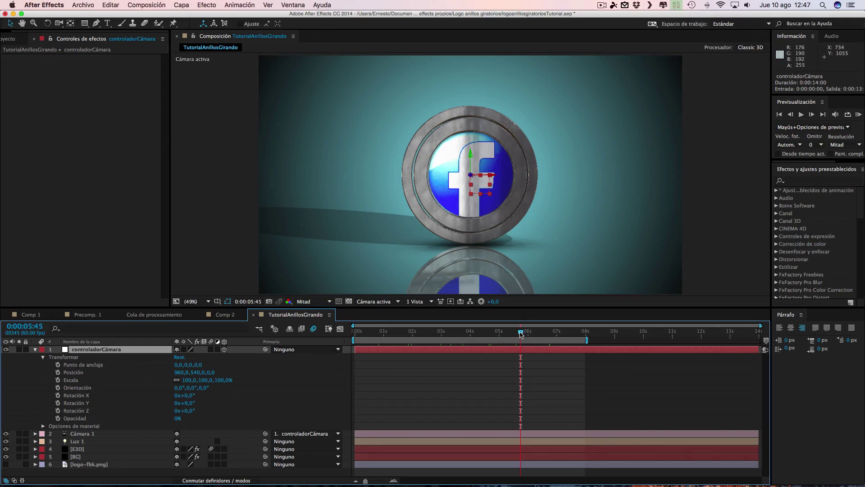
pyautogui.moveTo(522, 333); pyautogui.dragTo(556, 333)
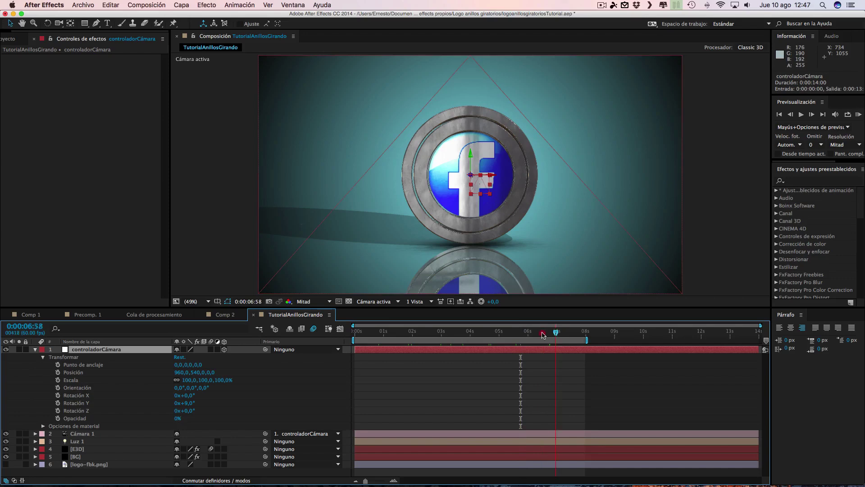
pyautogui.click(523, 334)
pyautogui.click(498, 334)
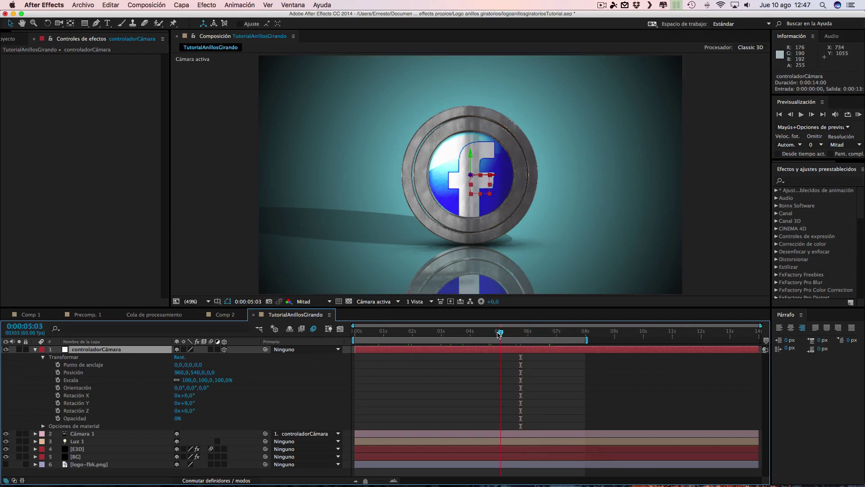
pyautogui.click(492, 333)
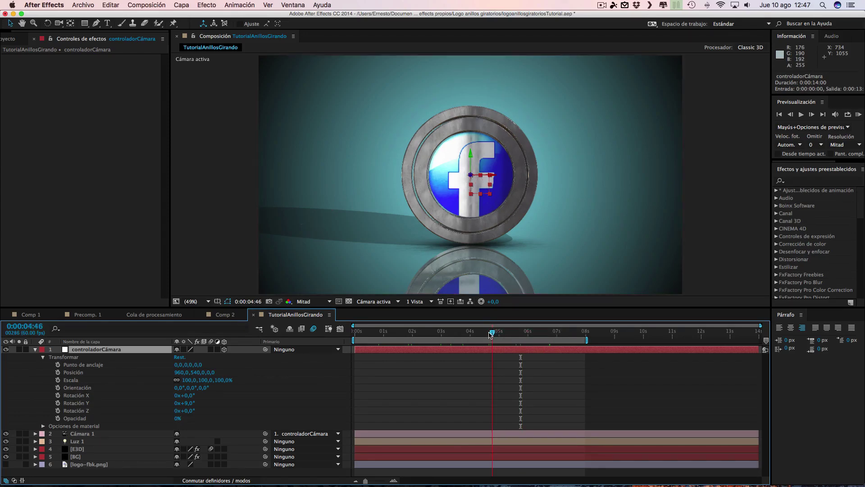
pyautogui.click(490, 333)
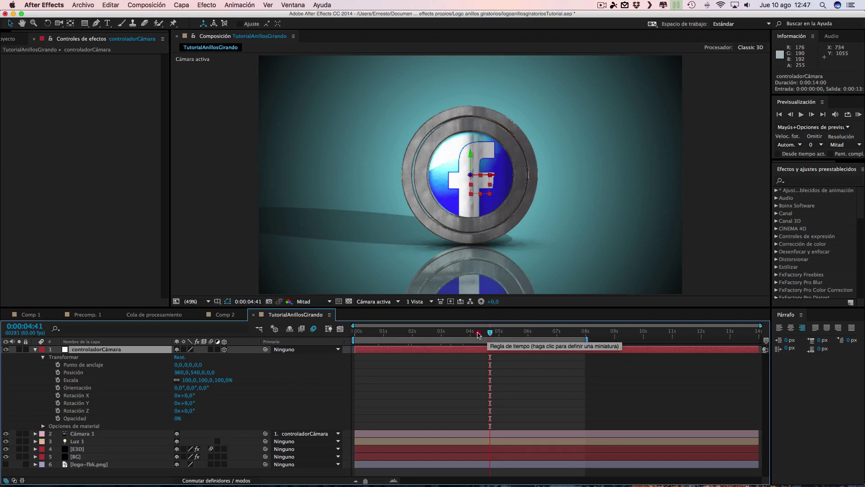
pyautogui.click(481, 334)
pyautogui.click(498, 333)
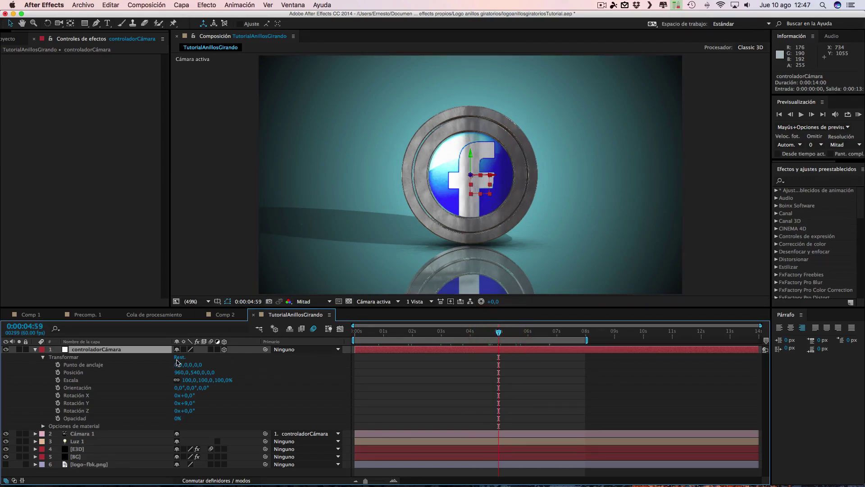
# Step: Keyframe controladorCámara's Anchor Point and Position at 0:00:04:59, then return to frame 0
pyautogui.click(57, 364)
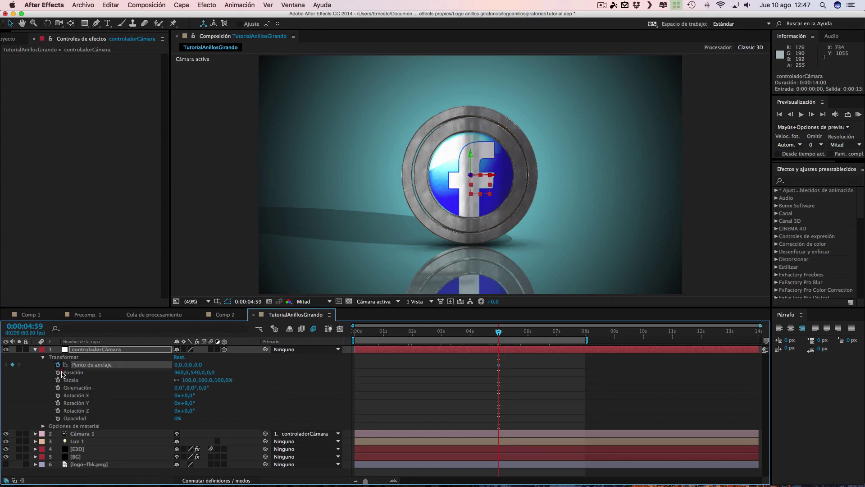
pyautogui.click(58, 372)
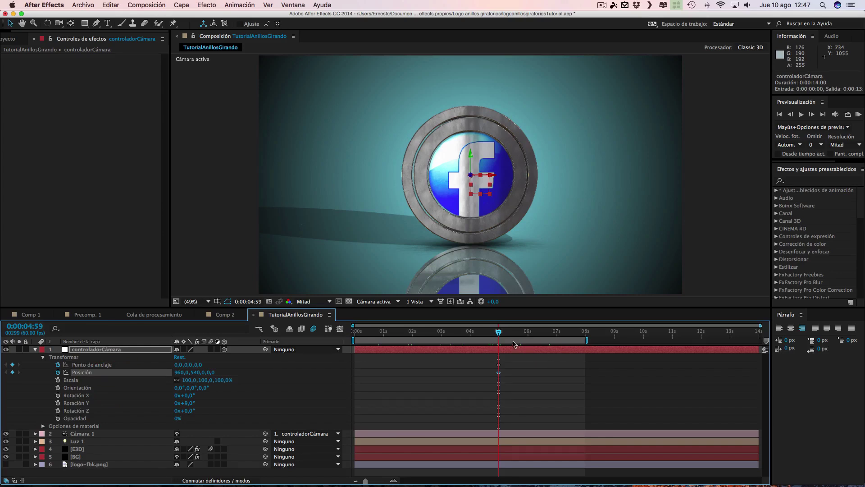
pyautogui.press('pageup')
pyautogui.press('pageup')
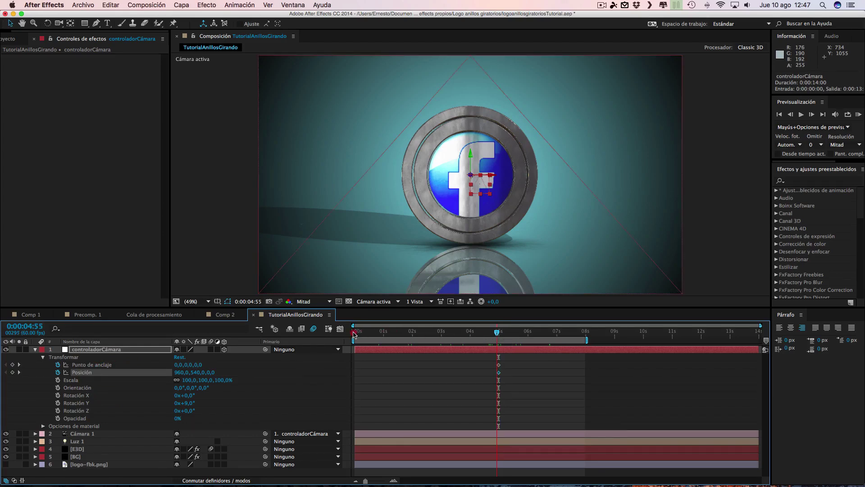
pyautogui.click(354, 333)
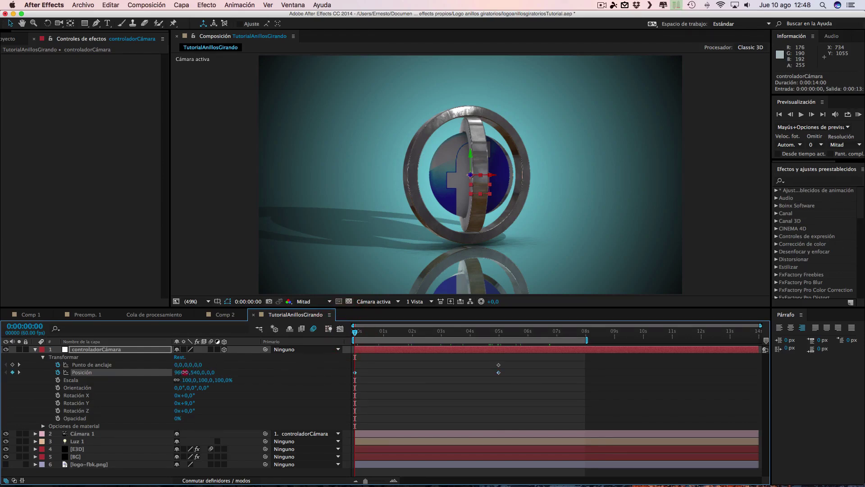
# Step: At frame 0, set controladorCámara's Position to about 865, 540, 1501
pyautogui.moveTo(180, 374)
pyautogui.mouseDown()
pyautogui.moveTo(187, 372)
pyautogui.moveTo(127, 369)
pyautogui.mouseUp()
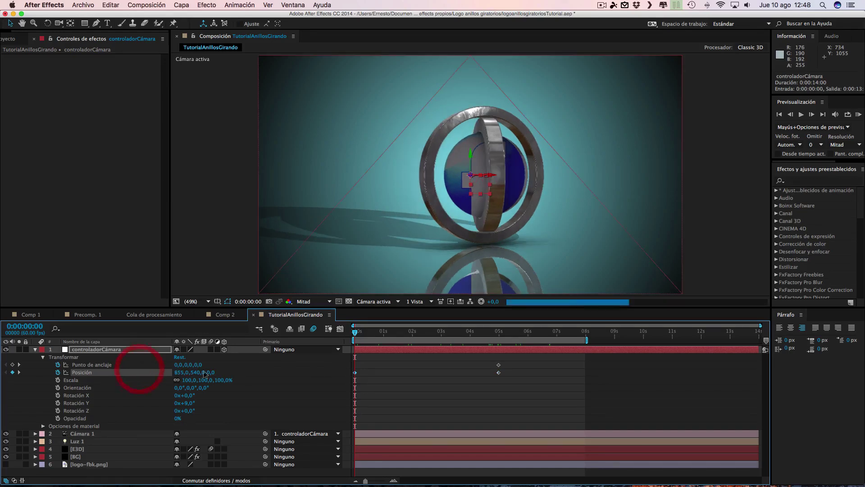
pyautogui.moveTo(210, 373); pyautogui.dragTo(244, 372)
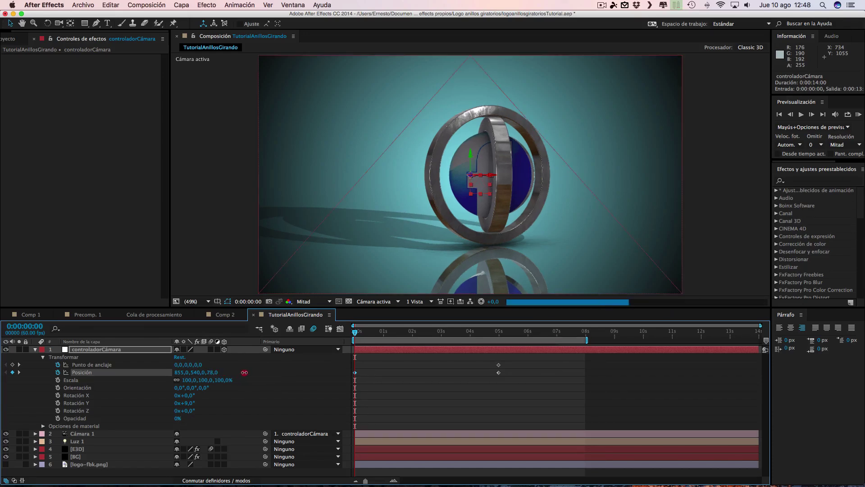
pyautogui.moveTo(244, 372); pyautogui.dragTo(370, 373)
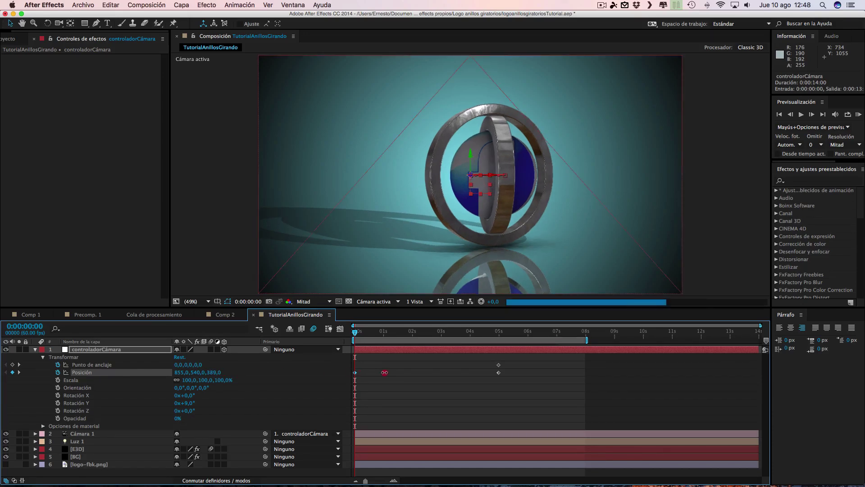
pyautogui.moveTo(482, 369); pyautogui.dragTo(596, 365)
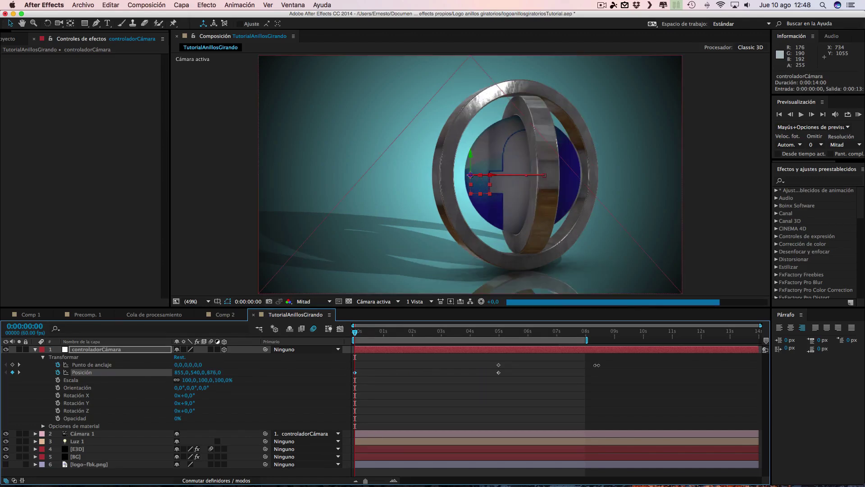
pyautogui.click(480, 366)
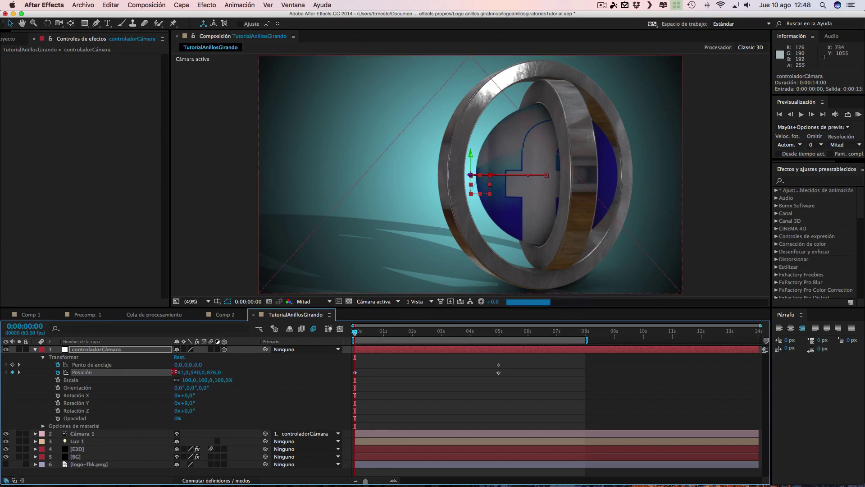
pyautogui.moveTo(175, 372); pyautogui.dragTo(397, 372)
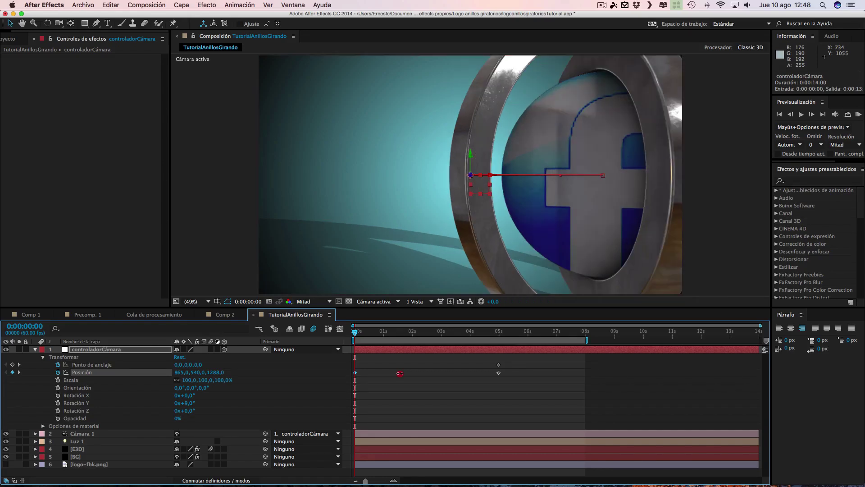
pyautogui.moveTo(216, 371); pyautogui.dragTo(274, 371)
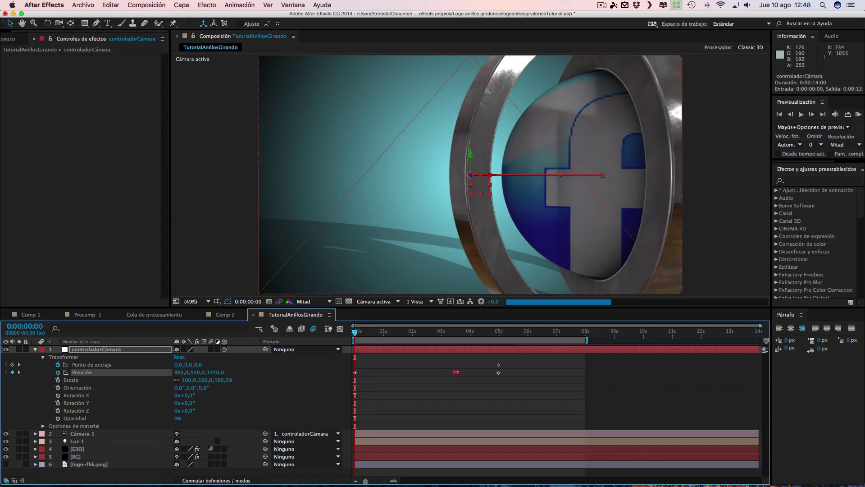
pyautogui.moveTo(486, 372); pyautogui.dragTo(496, 372)
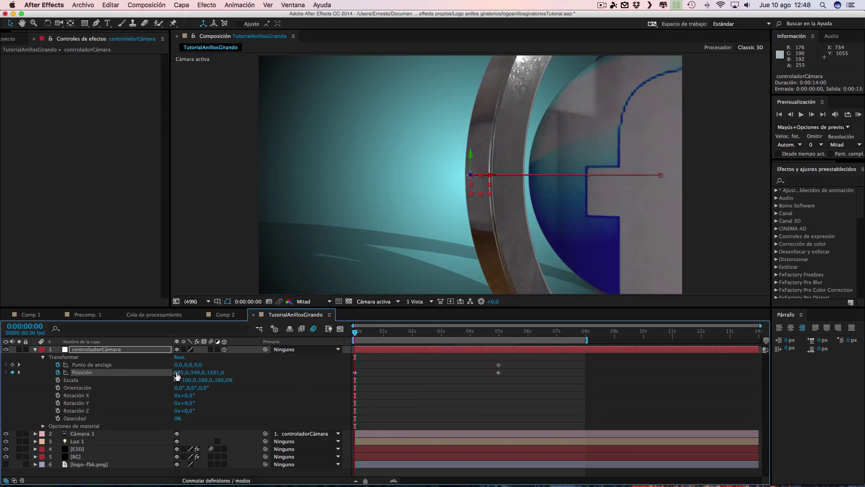
# Step: Set controladorCámara's starting Position to 966, 540, 2120, undoing accidental Y and Scale changes
pyautogui.moveTo(178, 372)
pyautogui.mouseDown()
pyautogui.moveTo(161, 371)
pyautogui.moveTo(210, 372)
pyautogui.mouseUp()
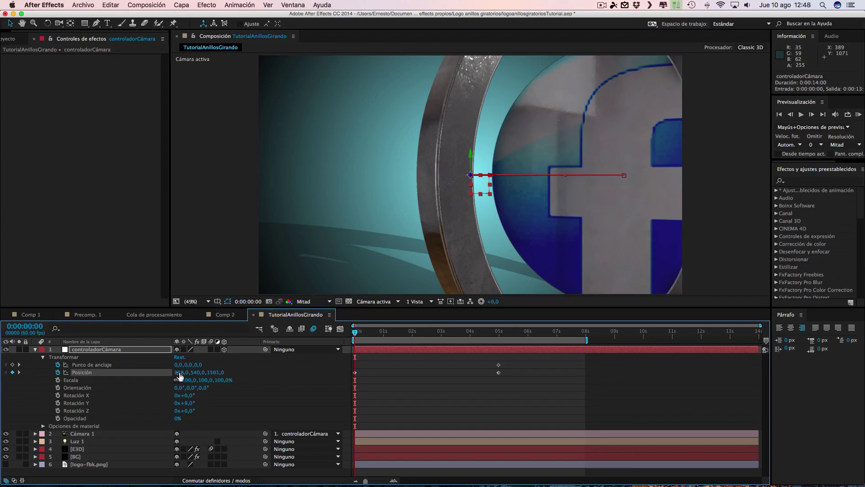
pyautogui.moveTo(187, 373); pyautogui.dragTo(194, 372)
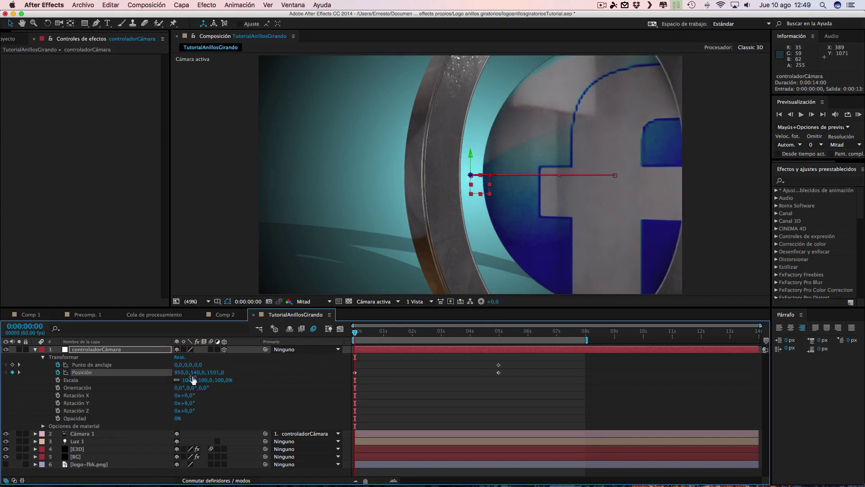
pyautogui.moveTo(196, 372); pyautogui.dragTo(216, 373)
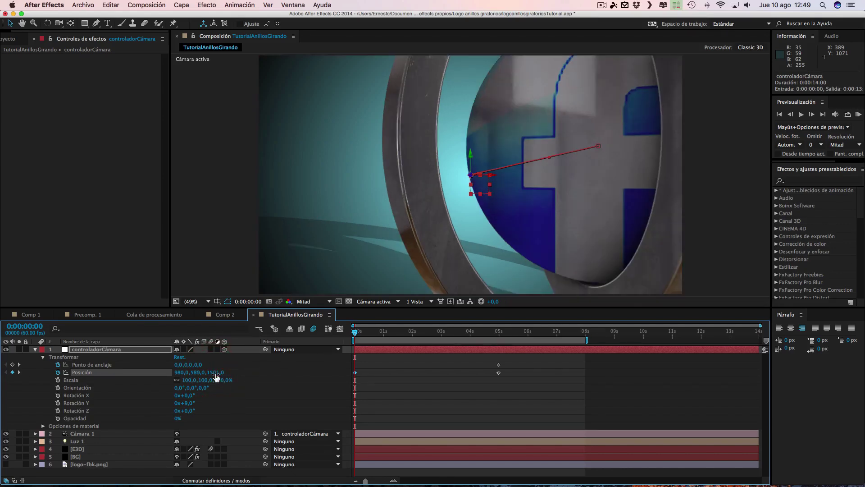
pyautogui.press('super+z')
pyautogui.moveTo(214, 373); pyautogui.dragTo(407, 376)
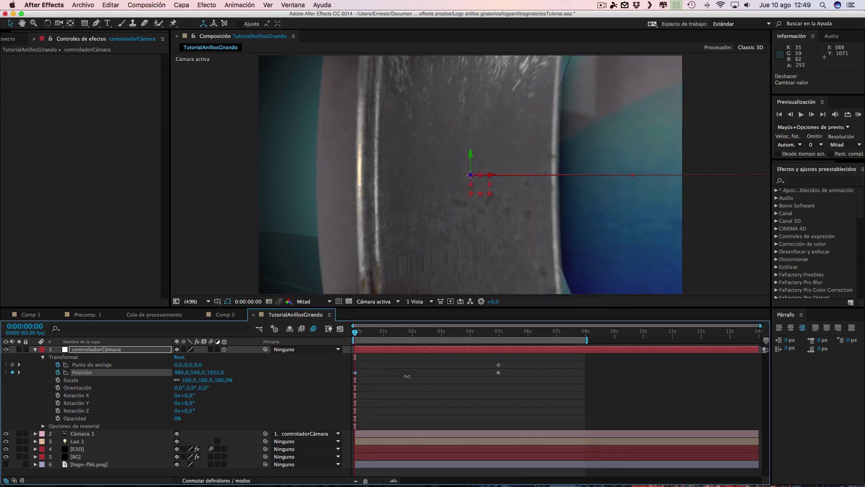
pyautogui.moveTo(188, 379); pyautogui.dragTo(203, 380)
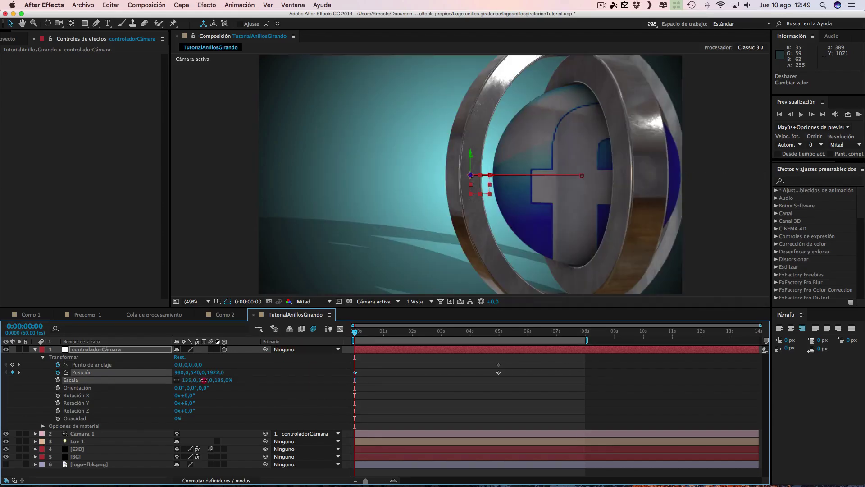
pyautogui.press('super+z')
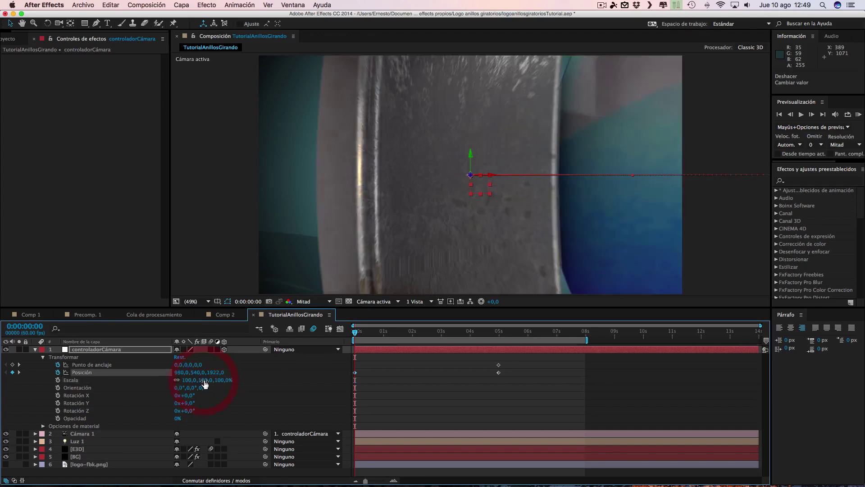
pyautogui.moveTo(185, 372); pyautogui.dragTo(161, 370)
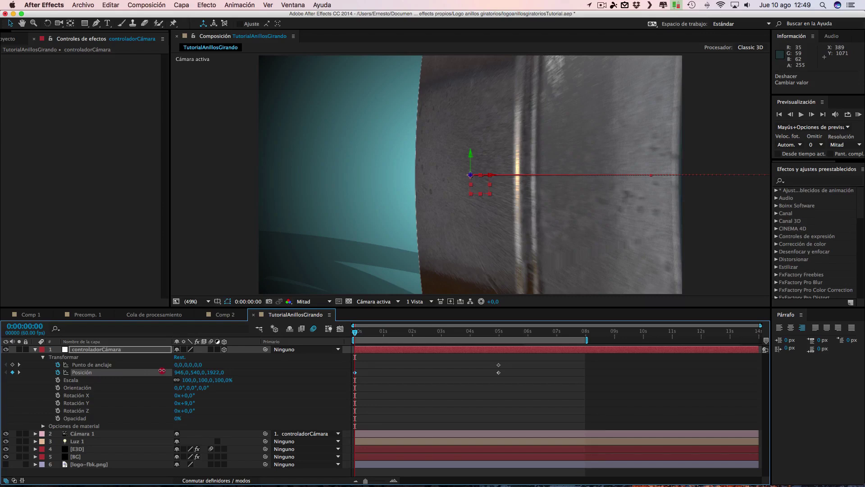
pyautogui.moveTo(161, 371); pyautogui.dragTo(171, 371)
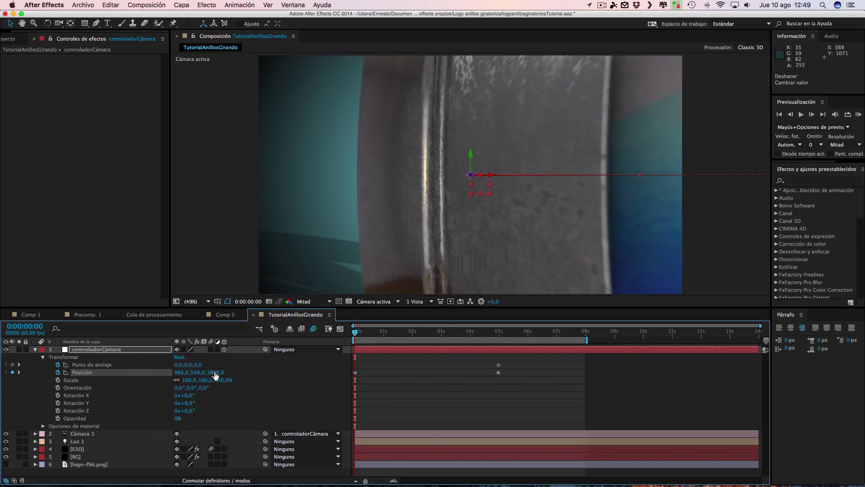
pyautogui.moveTo(215, 372); pyautogui.dragTo(305, 373)
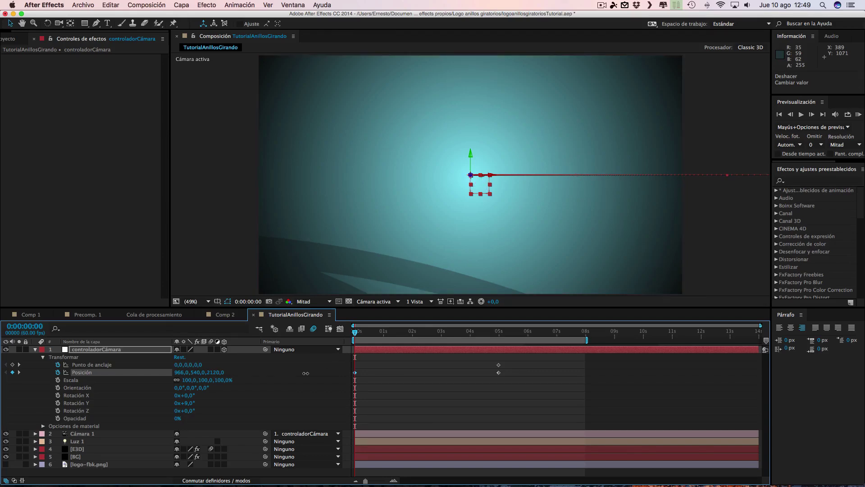
# Step: Review the camera push-in and trim the work area to end near 0:00:05:26
pyautogui.click(375, 336)
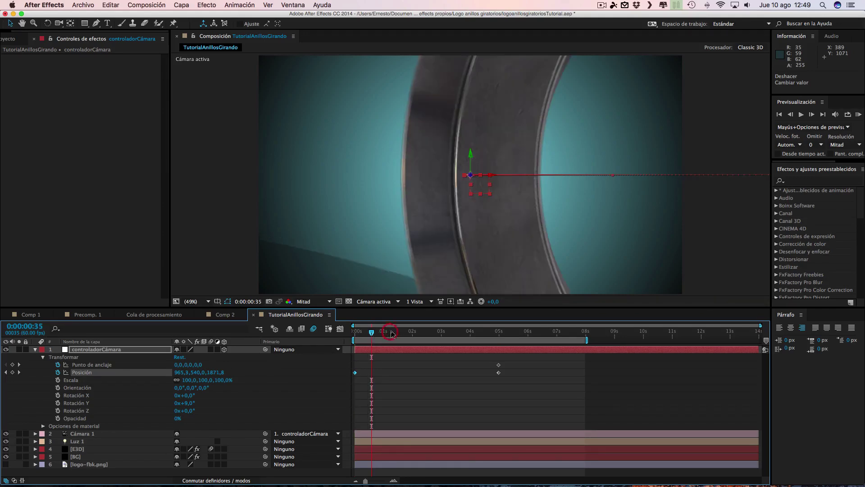
pyautogui.click(390, 332)
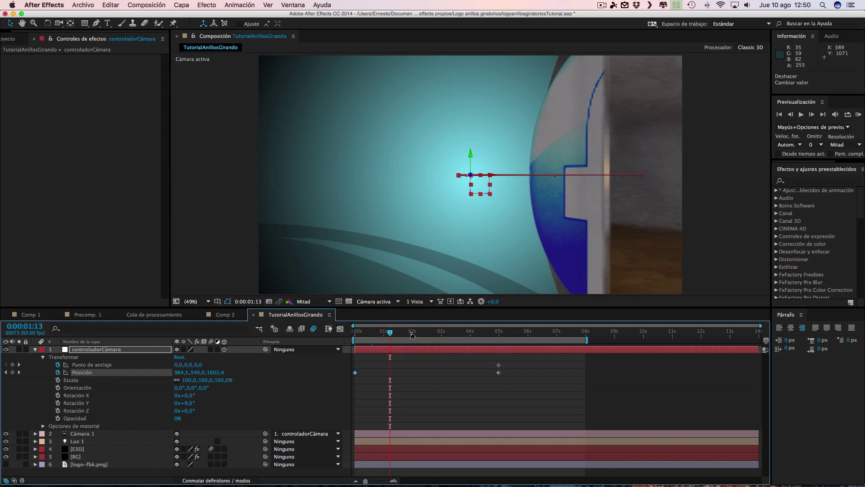
pyautogui.click(410, 333)
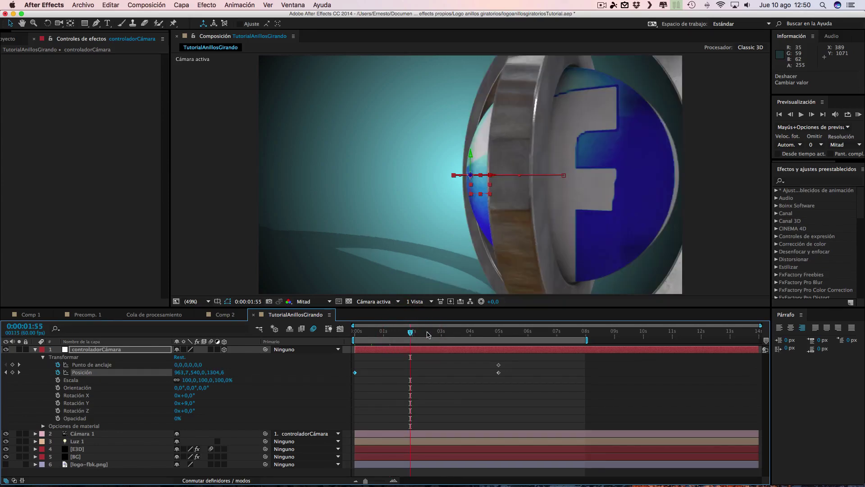
pyautogui.click(427, 334)
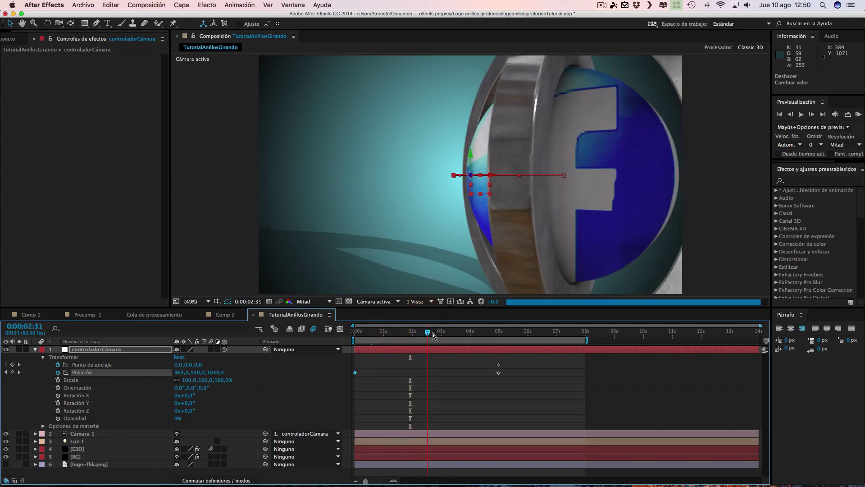
pyautogui.click(469, 334)
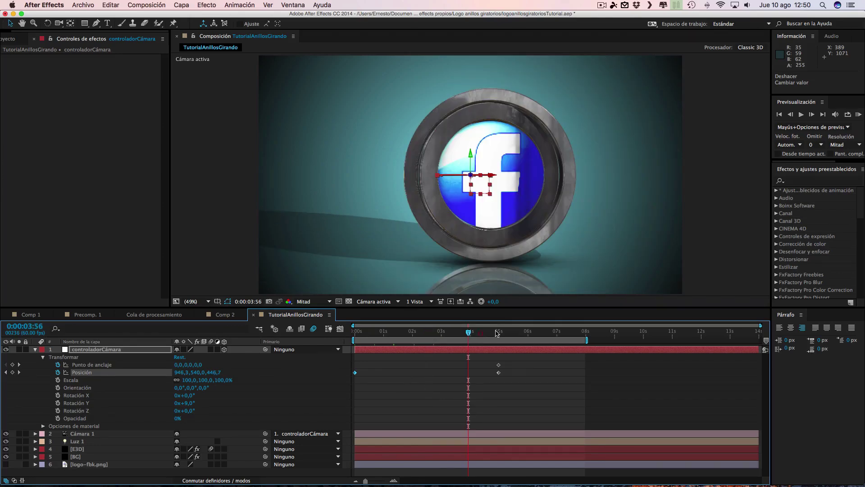
pyautogui.click(480, 332)
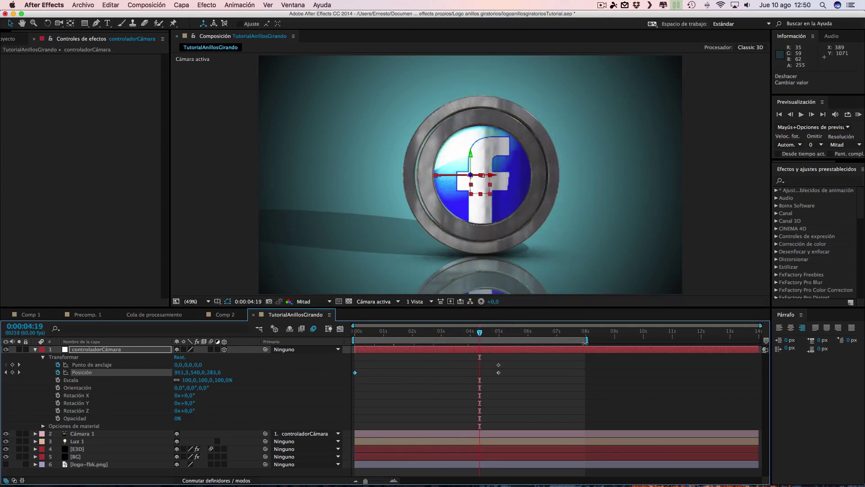
pyautogui.moveTo(585, 341); pyautogui.dragTo(512, 341)
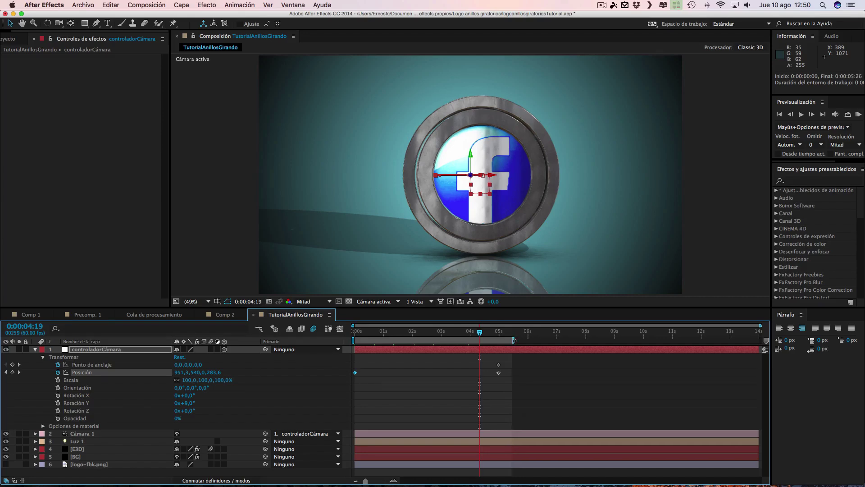
pyautogui.click(599, 6)
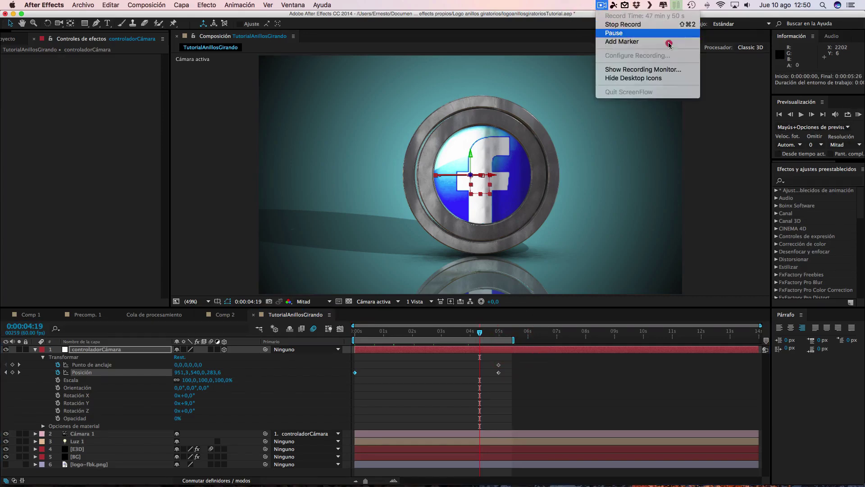
pyautogui.click(613, 32)
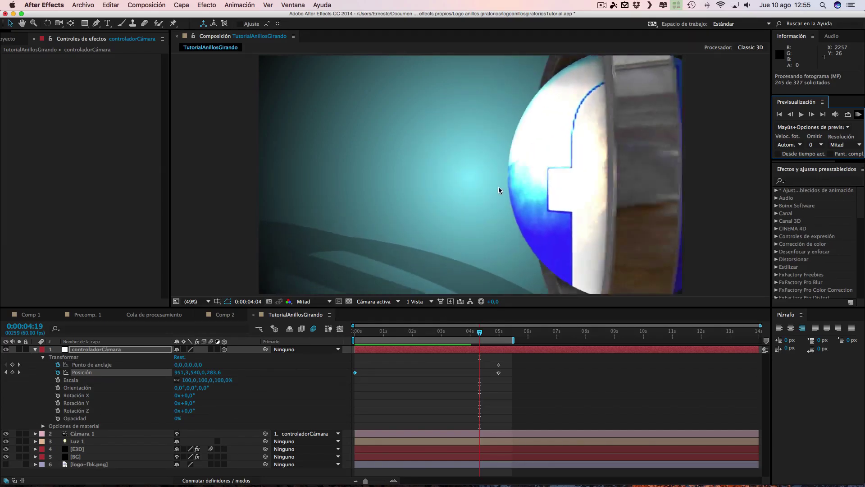
pyautogui.press('space')
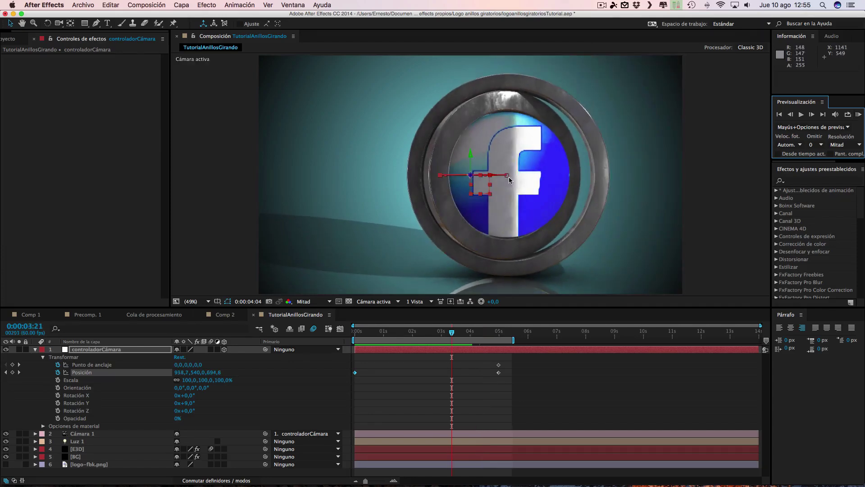
# Step: Reveal the E3D layer's keyframes and change the starting CH2 Rotation Y angle at time zero
pyautogui.click(97, 449)
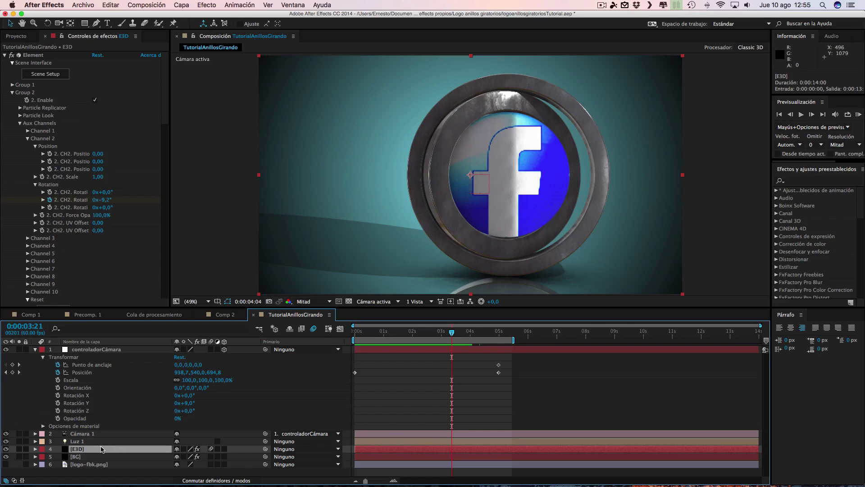
pyautogui.press('u')
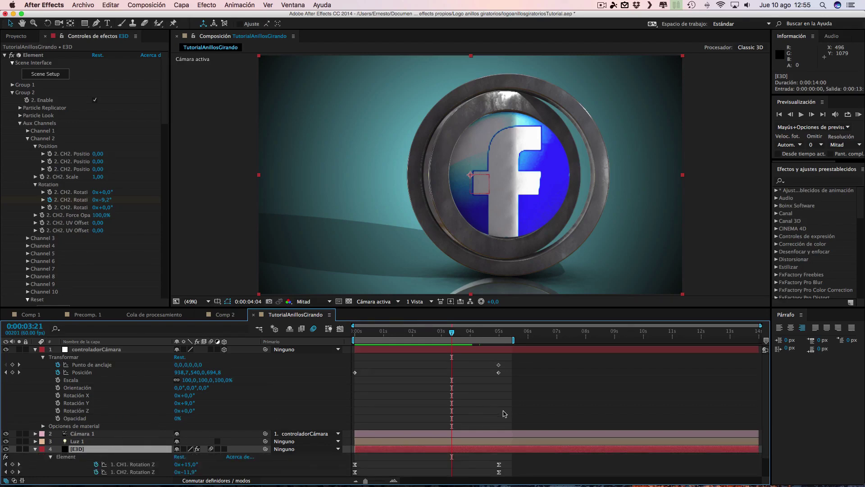
pyautogui.scroll(-2, 152, 422)
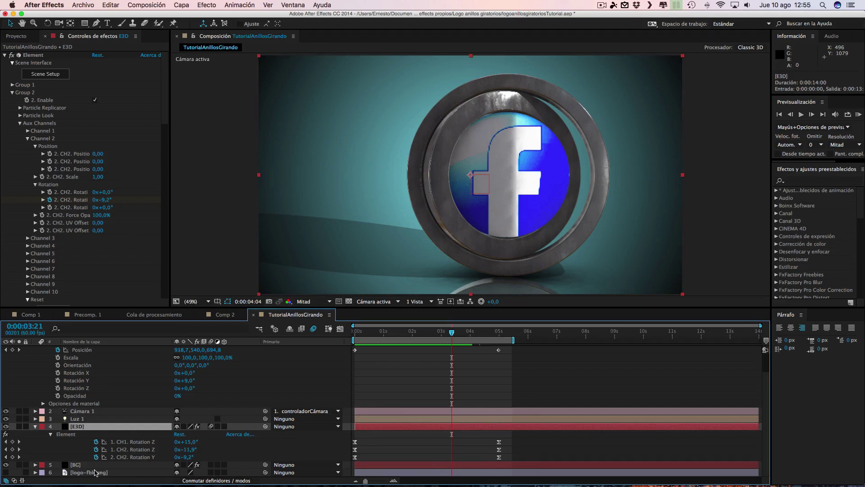
pyautogui.click(6, 458)
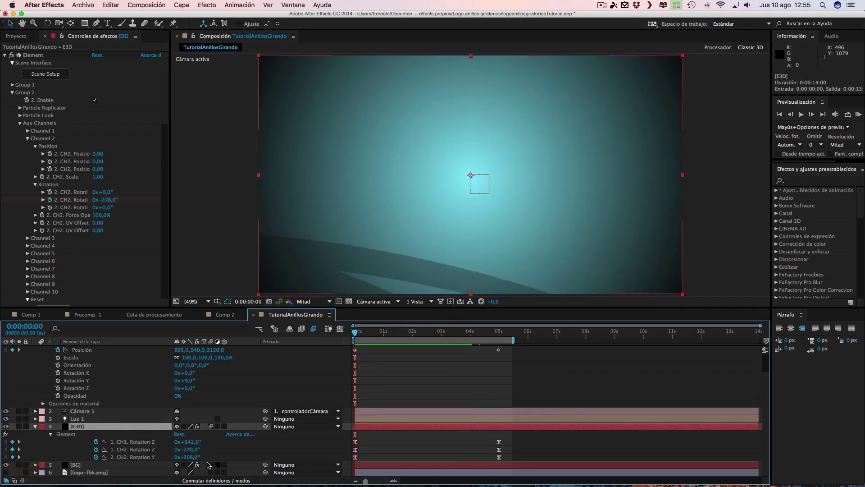
pyautogui.moveTo(193, 457); pyautogui.dragTo(66, 452)
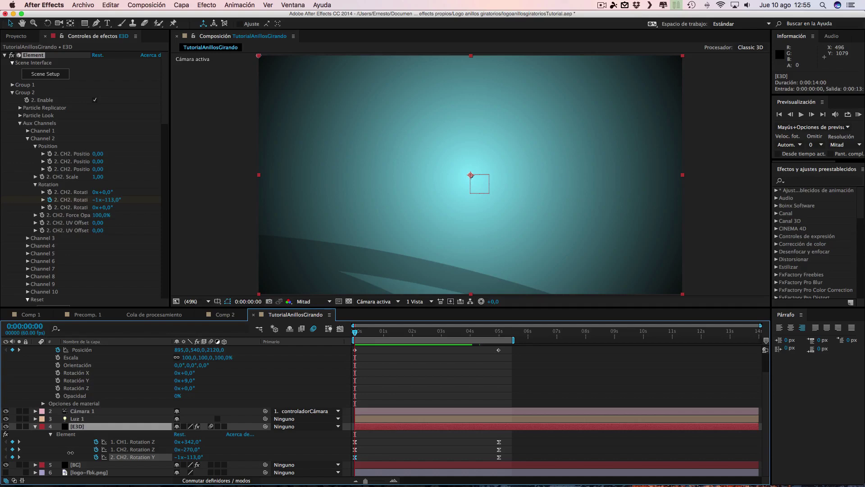
pyautogui.click(70, 452)
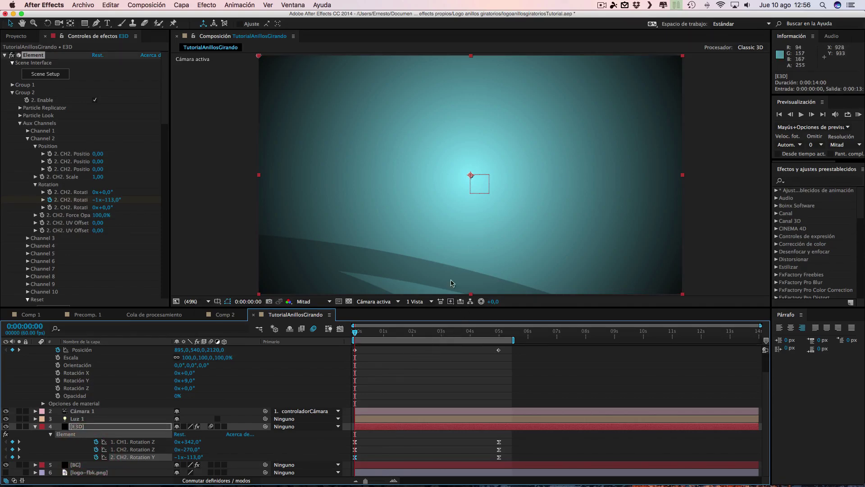
pyautogui.click(432, 335)
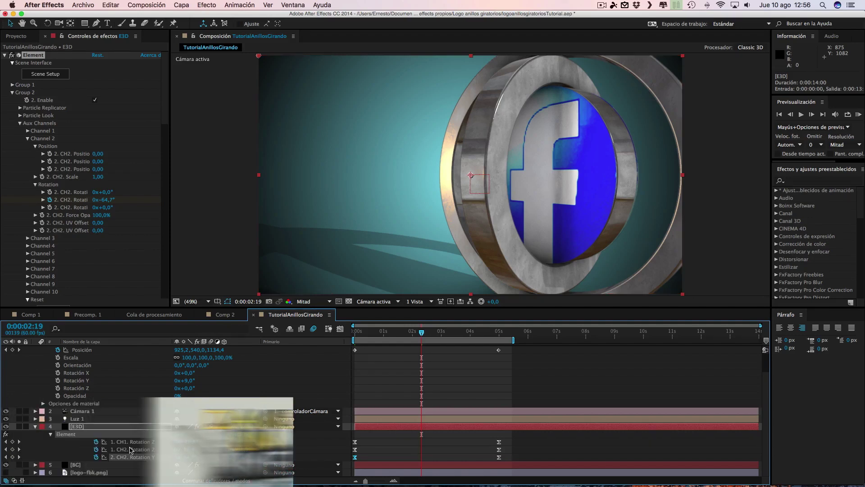
pyautogui.scroll(3, 120, 380)
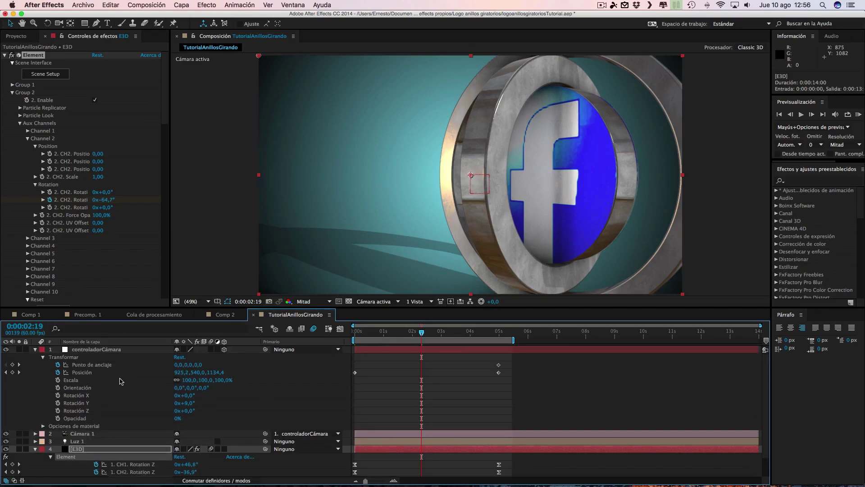
# Step: Try shifting controladorCámara's X Position at 0:00:01:39, then delete that extra keyframe
pyautogui.click(81, 372)
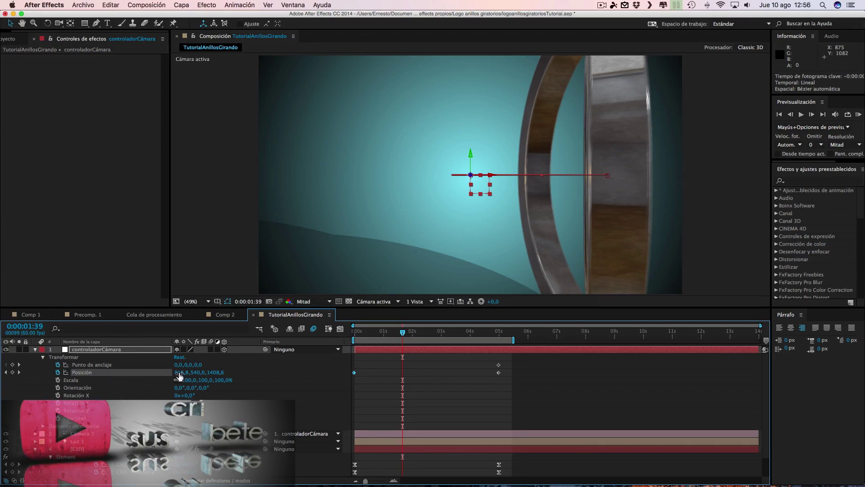
pyautogui.moveTo(179, 373); pyautogui.dragTo(154, 372)
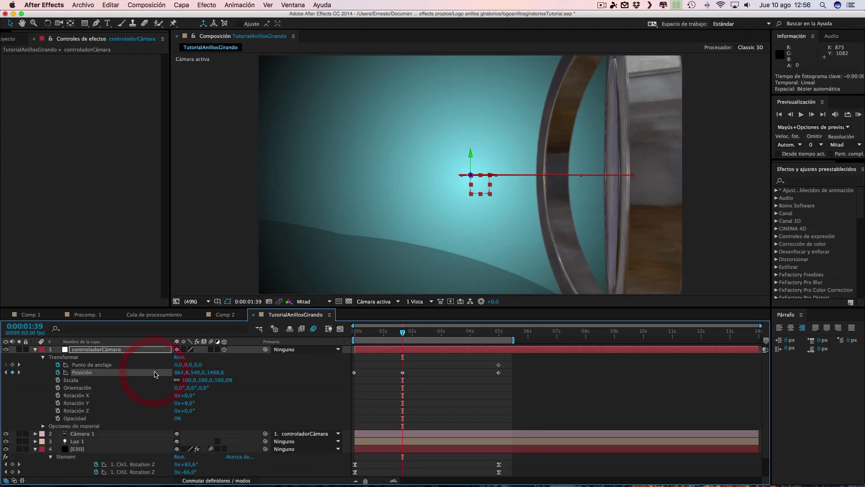
pyautogui.press('super+z')
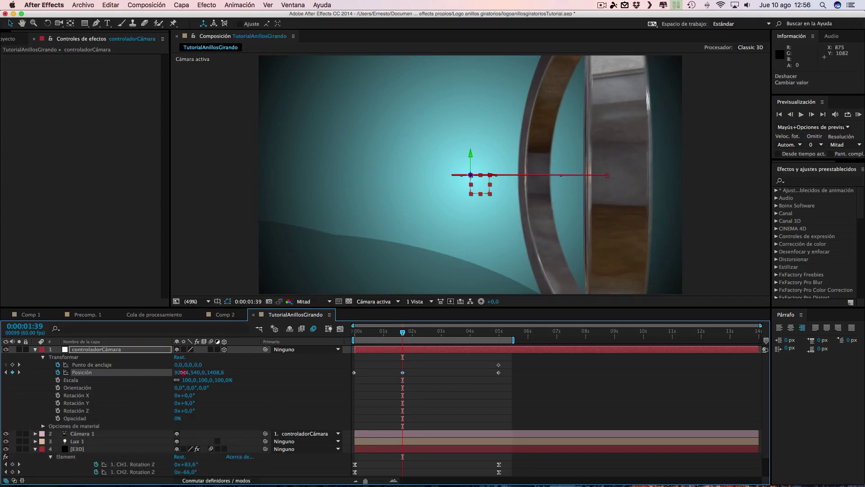
pyautogui.moveTo(223, 373); pyautogui.dragTo(244, 372)
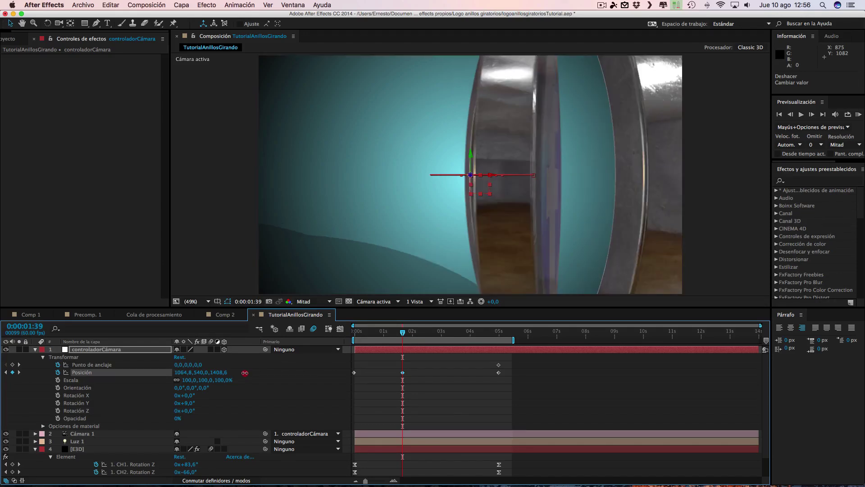
pyautogui.moveTo(249, 372); pyautogui.dragTo(263, 373)
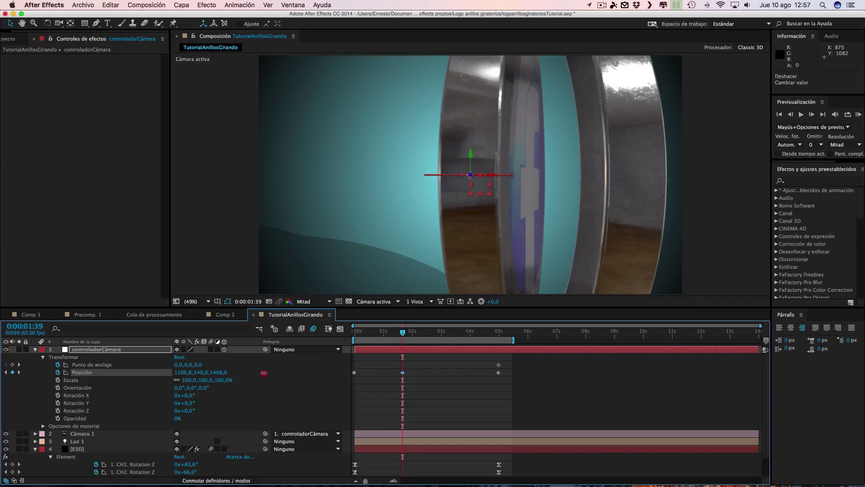
pyautogui.moveTo(277, 372); pyautogui.dragTo(278, 373)
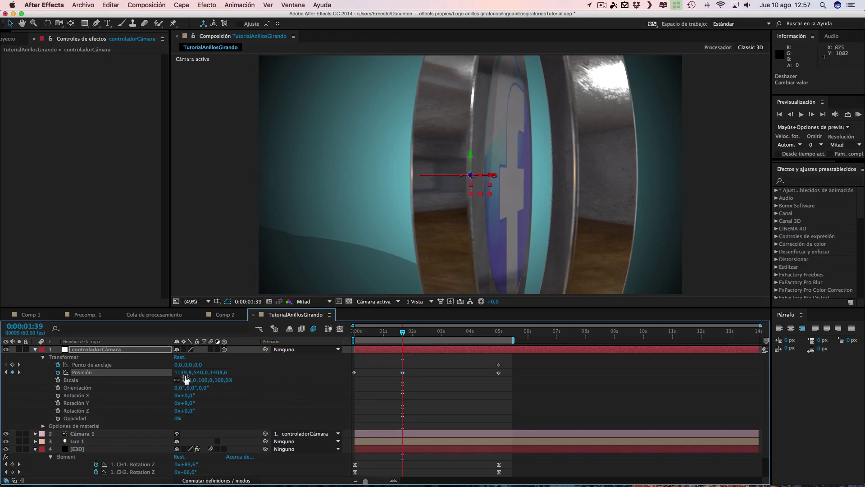
pyautogui.press('Delete')
# Step: Set controladorCámara's first Position keyframe to 1180, 540, 2337 and check the move at 0:38
pyautogui.click(6, 373)
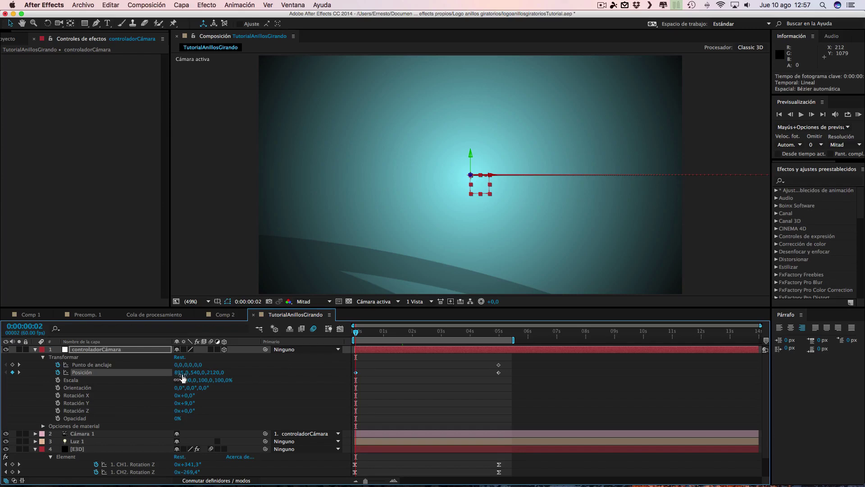
pyautogui.moveTo(199, 372); pyautogui.dragTo(297, 374)
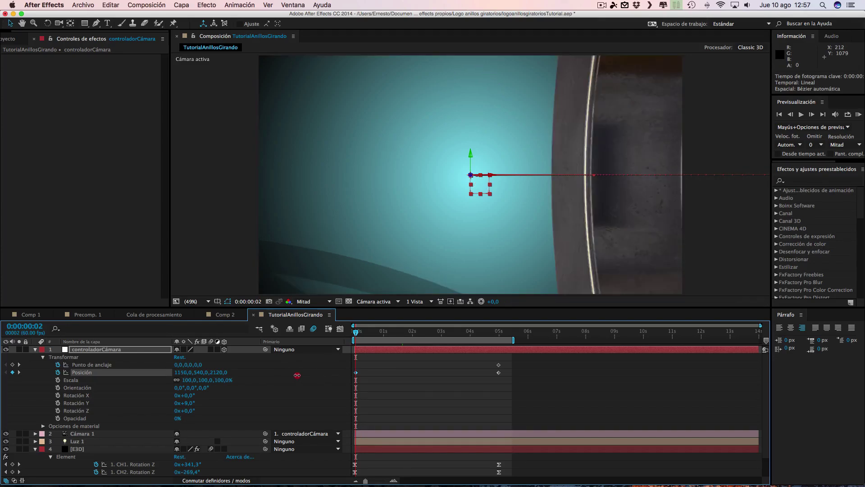
pyautogui.moveTo(297, 375); pyautogui.dragTo(328, 373)
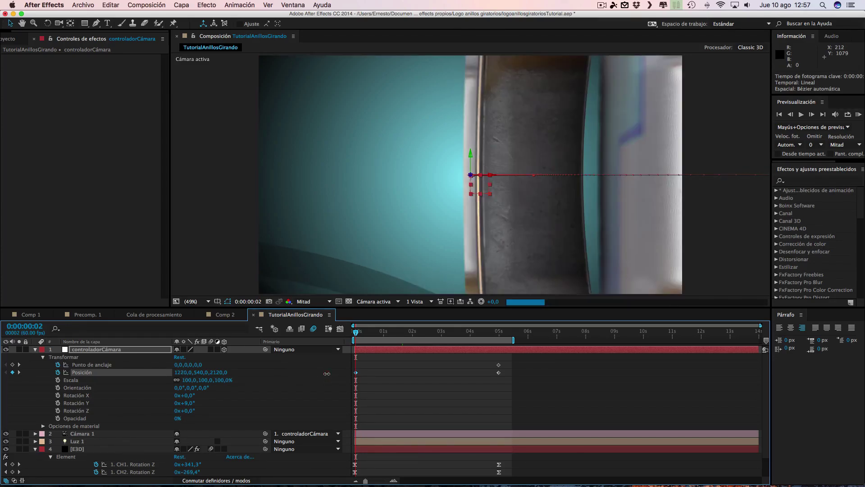
pyautogui.moveTo(326, 374); pyautogui.dragTo(297, 374)
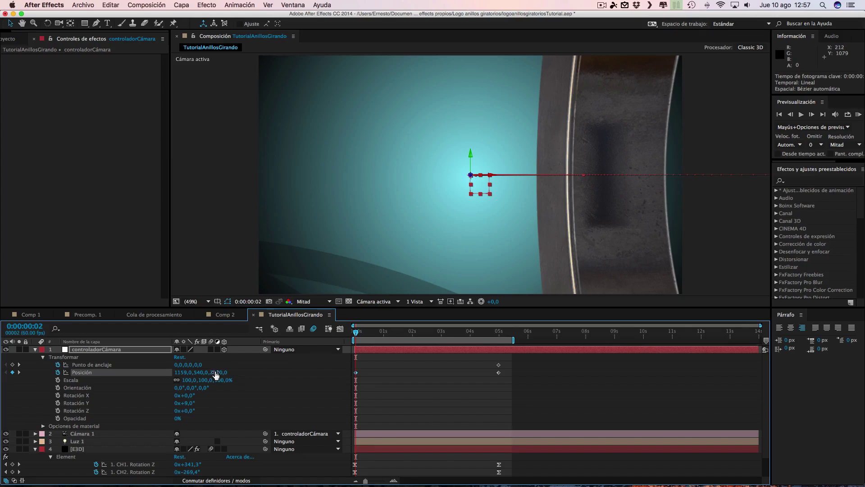
pyautogui.moveTo(234, 372); pyautogui.dragTo(234, 372)
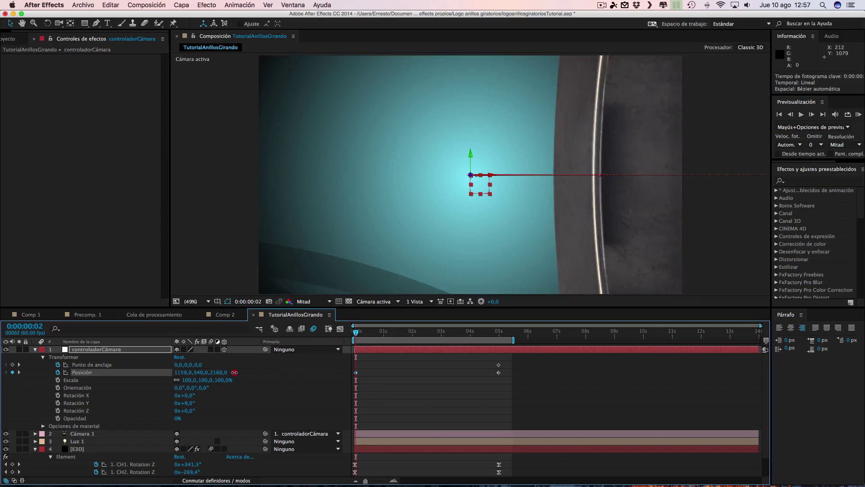
pyautogui.moveTo(262, 373); pyautogui.dragTo(320, 373)
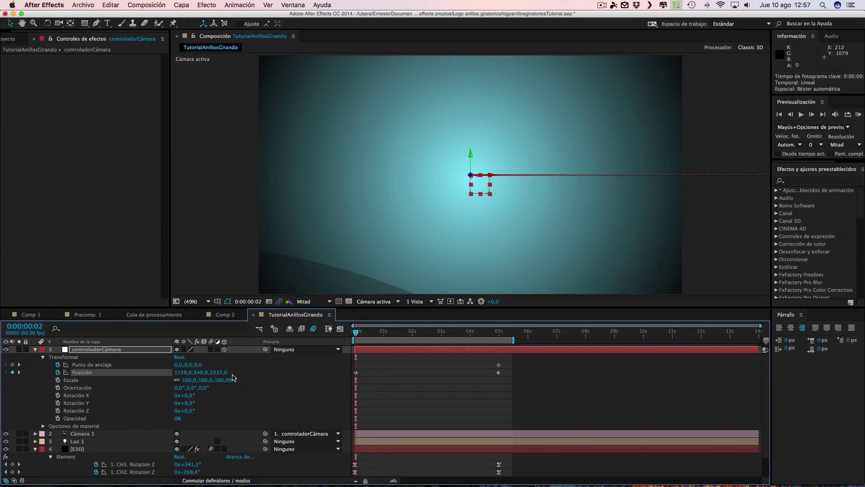
pyautogui.moveTo(186, 372)
pyautogui.mouseDown()
pyautogui.moveTo(201, 373)
pyautogui.moveTo(190, 372)
pyautogui.mouseUp()
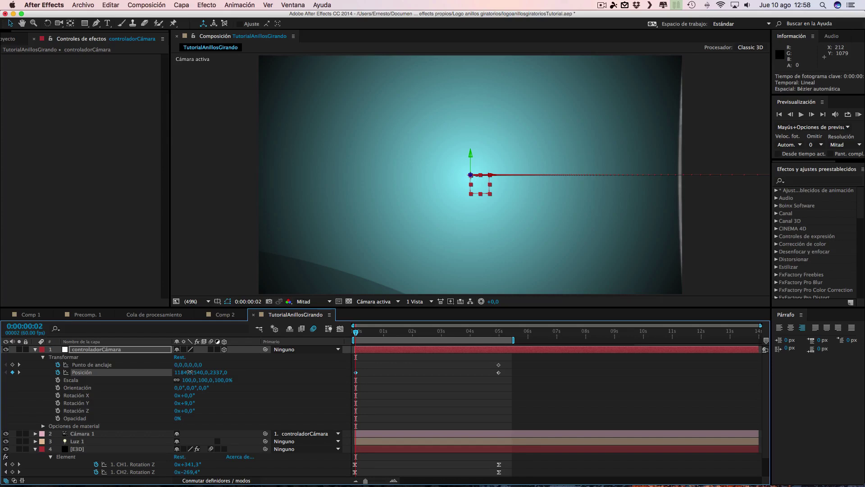
pyautogui.moveTo(189, 372); pyautogui.dragTo(188, 372)
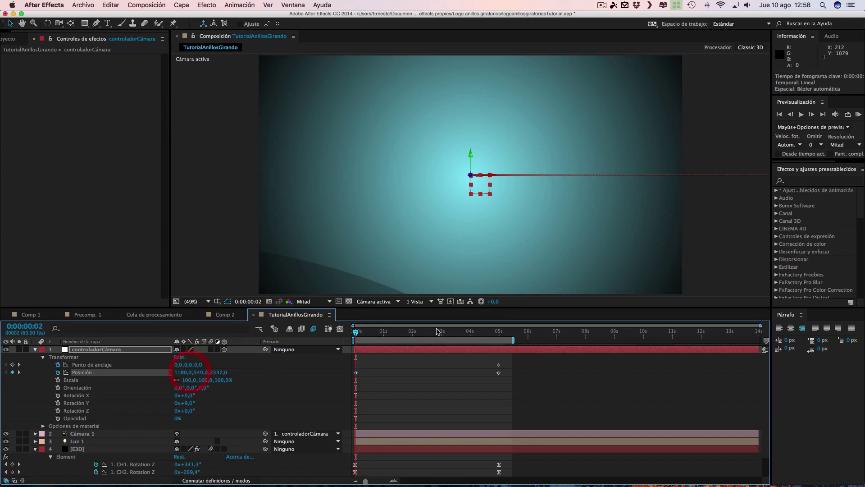
pyautogui.click(373, 334)
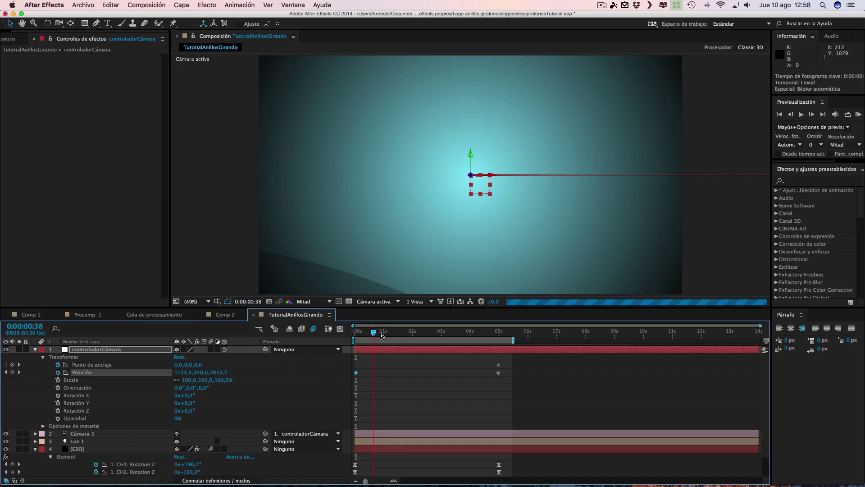
# Step: Lower the camera's opening Position X to 1101
pyautogui.click(386, 334)
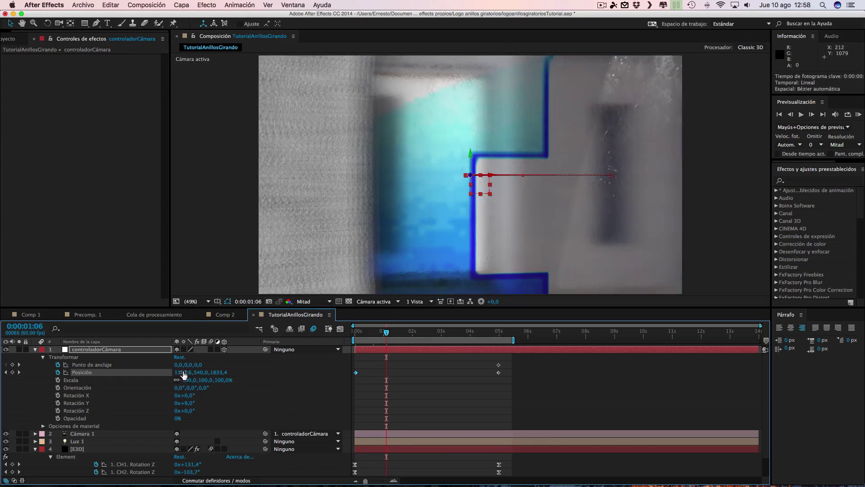
pyautogui.click(5, 372)
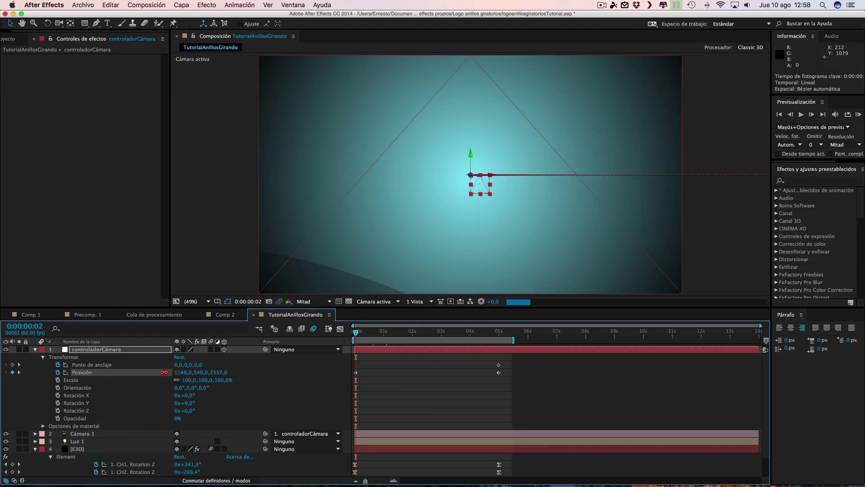
pyautogui.moveTo(158, 372); pyautogui.dragTo(153, 377)
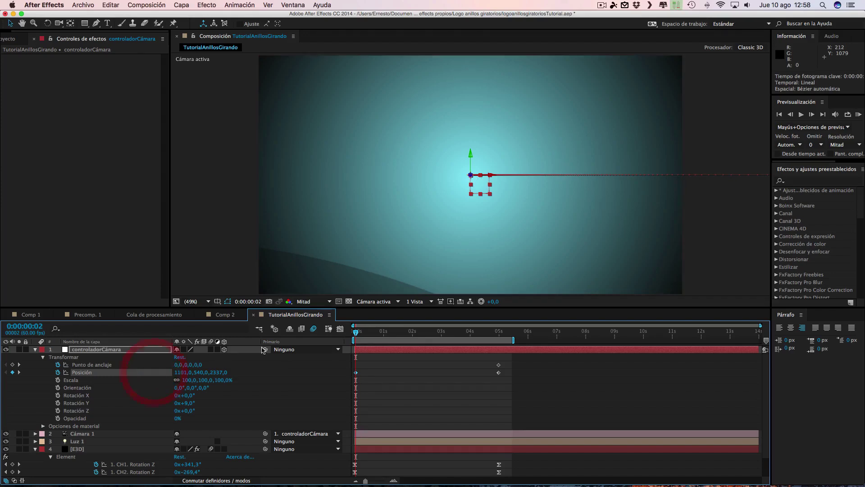
# Step: Preview the camera push-in through 3:06, then select both Position keyframes
pyautogui.click(380, 333)
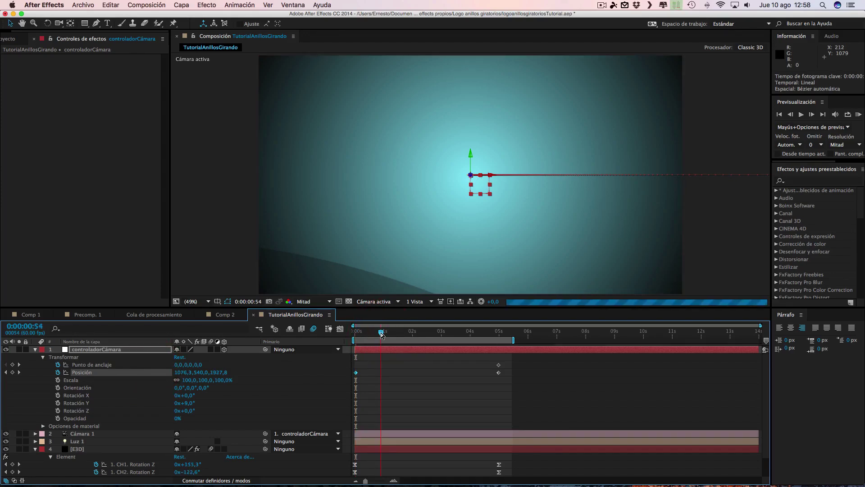
pyautogui.click(402, 333)
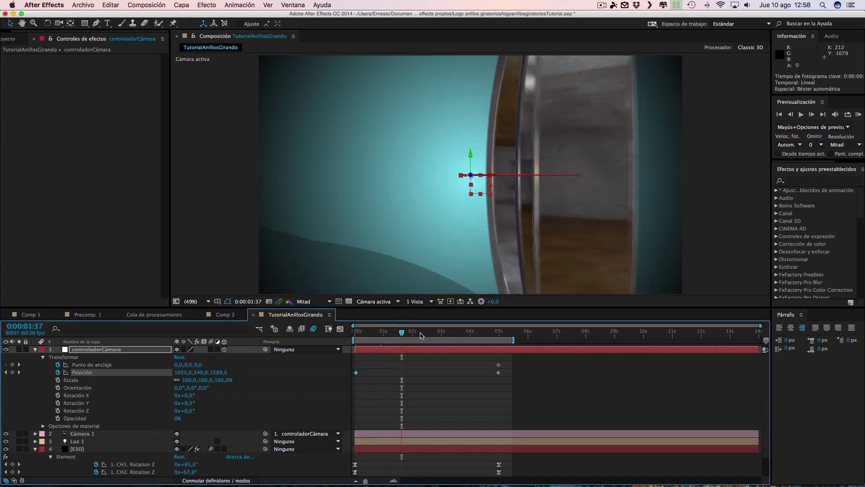
pyautogui.click(421, 334)
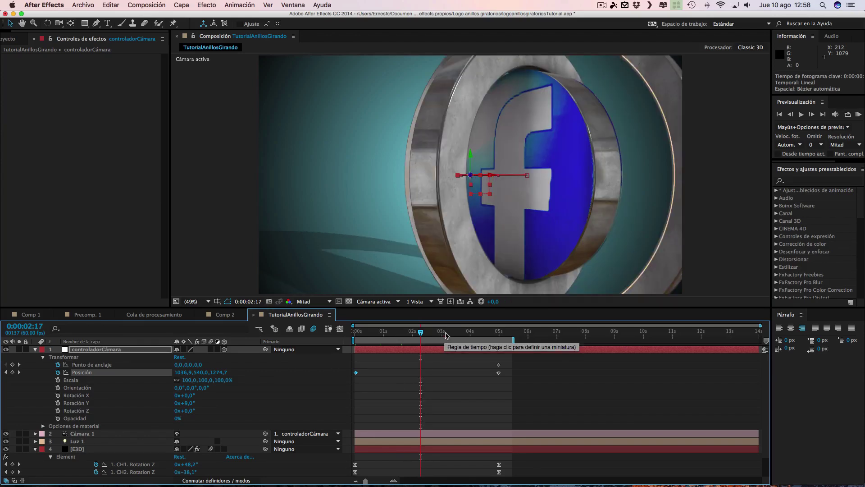
pyautogui.click(445, 335)
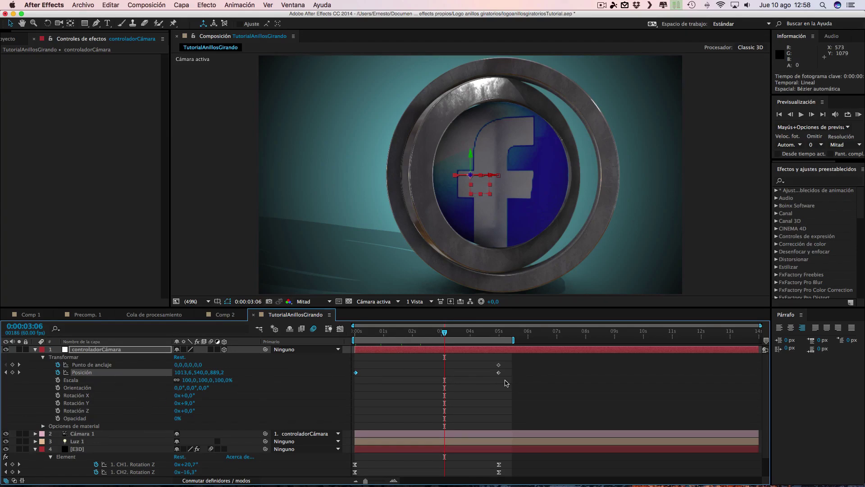
pyautogui.moveTo(493, 372); pyautogui.dragTo(353, 371)
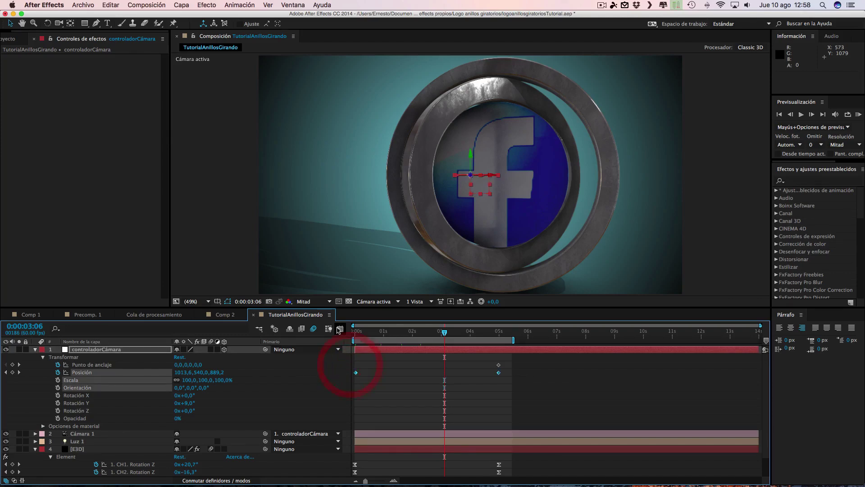
# Step: Ease the camera Position keyframes in the graph editor: quick start, strong slow-down at the end
pyautogui.click(340, 329)
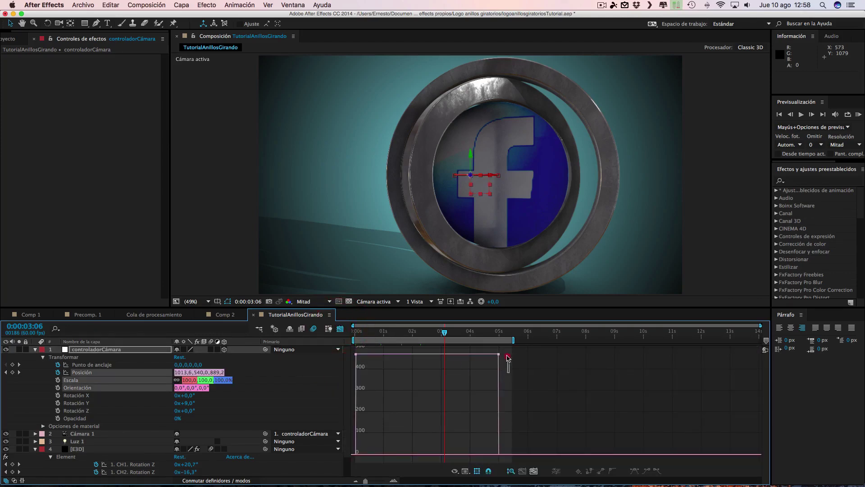
pyautogui.moveTo(507, 355); pyautogui.dragTo(354, 369)
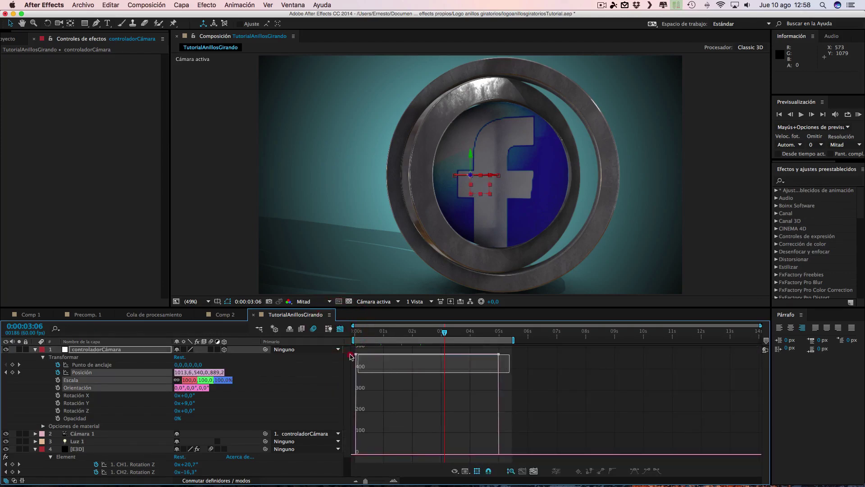
pyautogui.click(634, 470)
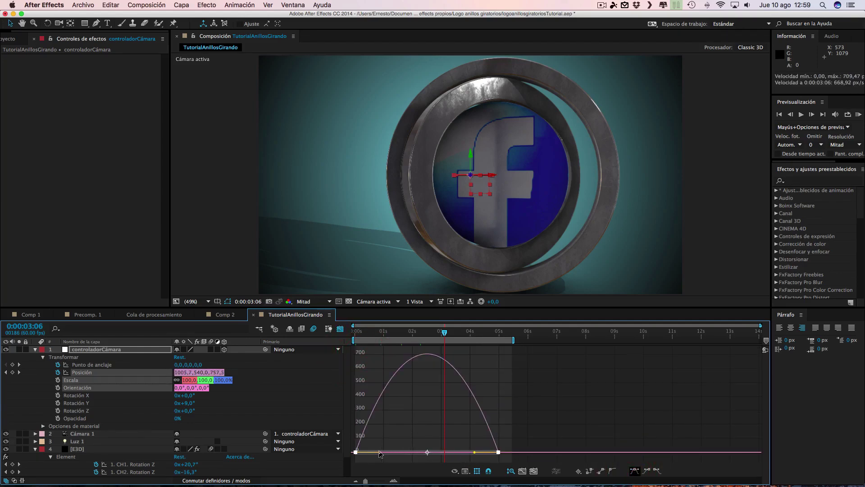
pyautogui.moveTo(380, 454); pyautogui.dragTo(360, 453)
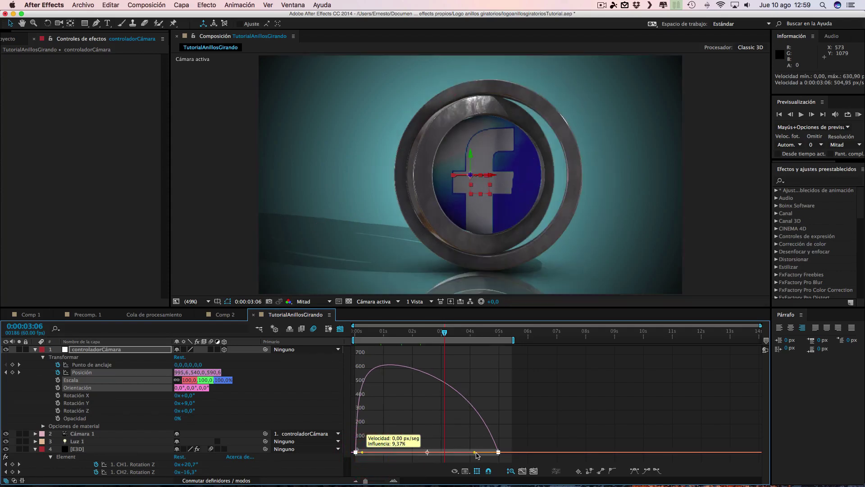
pyautogui.moveTo(474, 454); pyautogui.dragTo(427, 451)
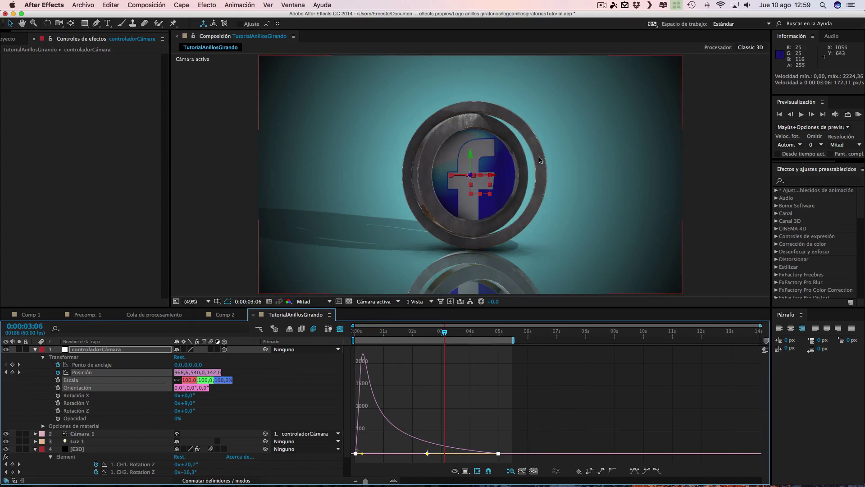
pyautogui.click(340, 329)
# Step: Preview the animation, stop it, and place the playhead at 0:00:04:08
pyautogui.click(603, 6)
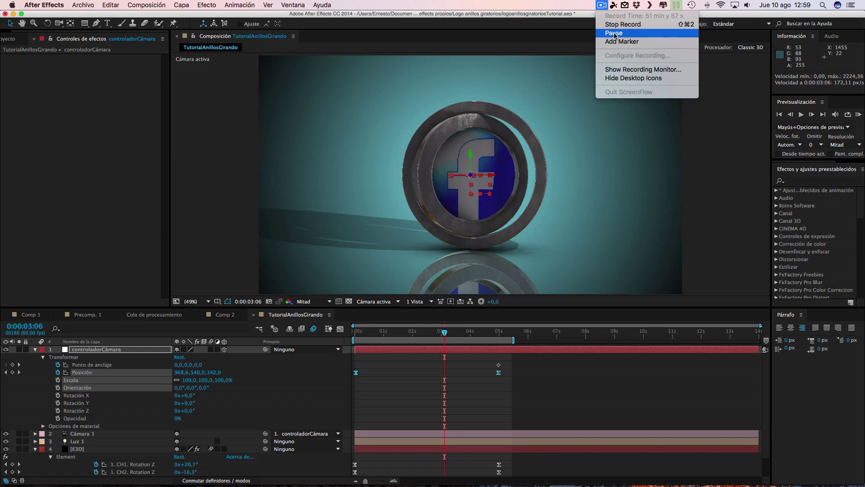
pyautogui.click(614, 31)
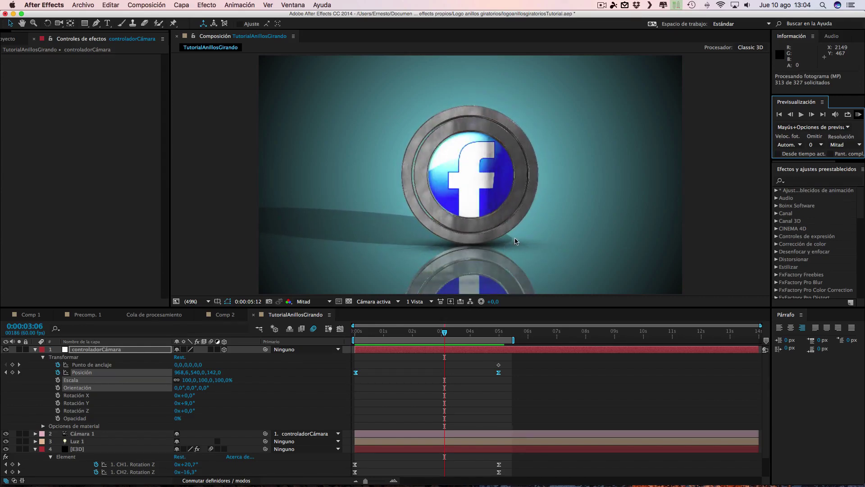
pyautogui.press('space')
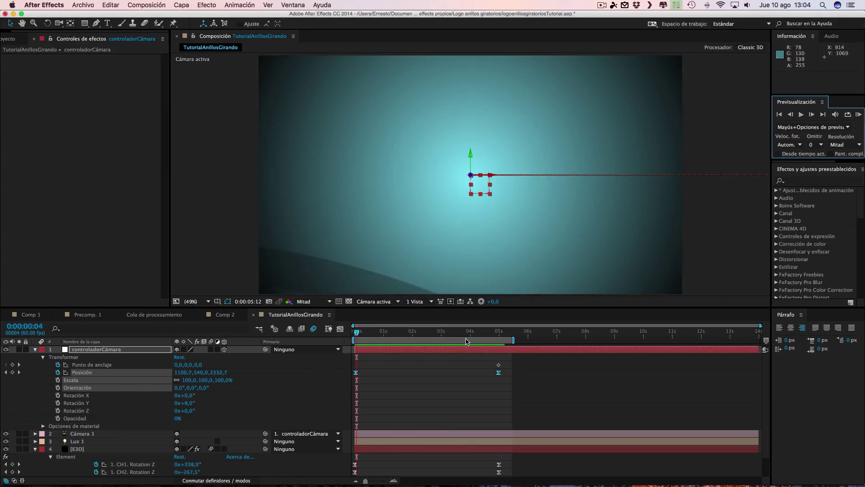
pyautogui.click(474, 332)
pyautogui.click(182, 5)
# Step: Add a new adjustment layer and apply the Curves effect to it
pyautogui.moveTo(252, 16)
pyautogui.click(362, 71)
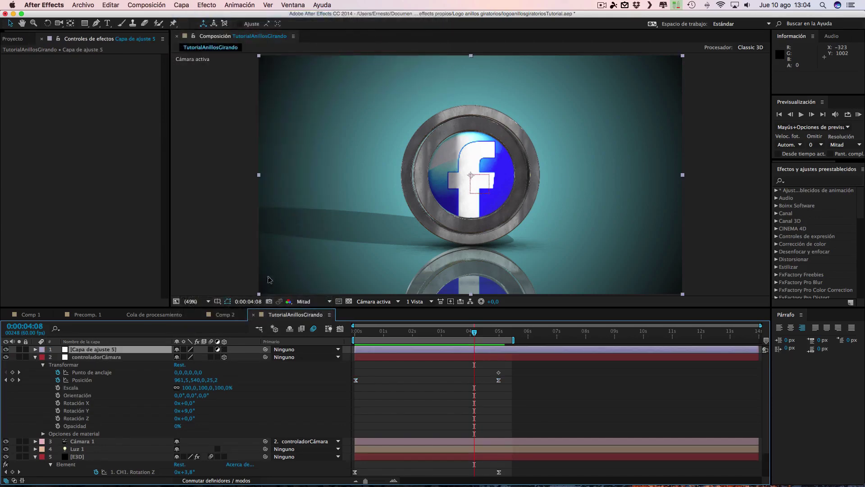
pyautogui.click(181, 5)
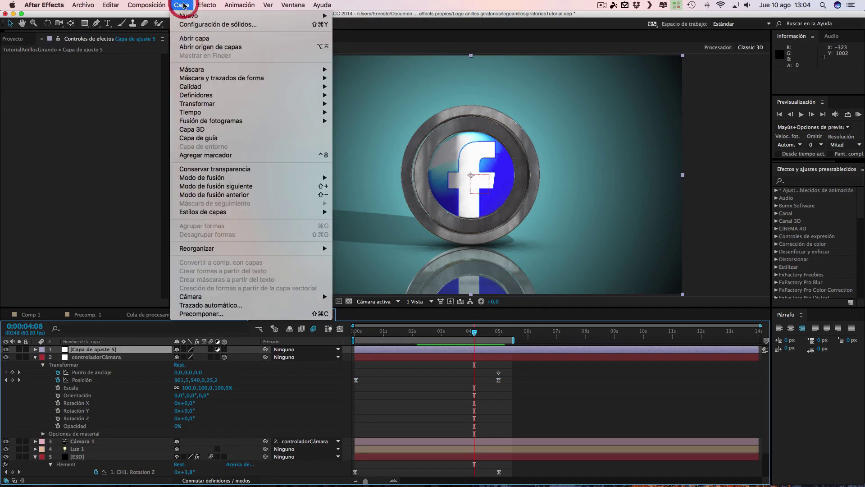
pyautogui.moveTo(194, 17)
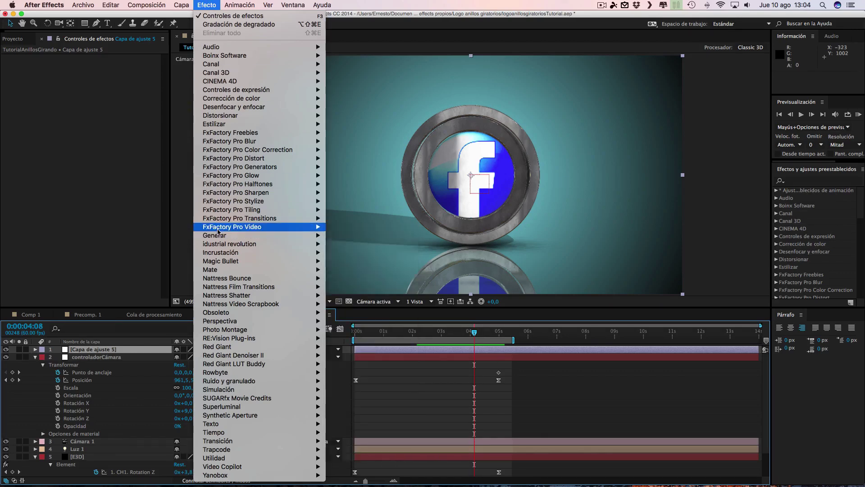
pyautogui.moveTo(223, 98)
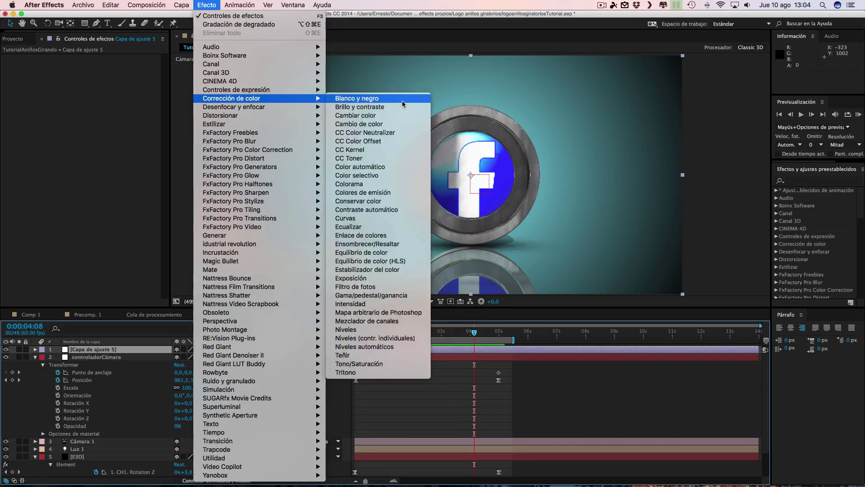
pyautogui.click(353, 219)
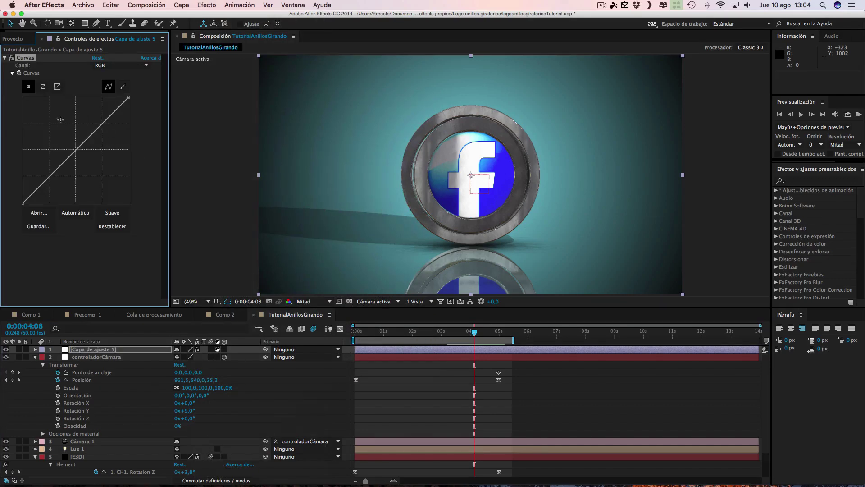
# Step: Bend the curve into an S shape for more contrast, then select the BG layer
pyautogui.moveTo(47, 183); pyautogui.dragTo(50, 186)
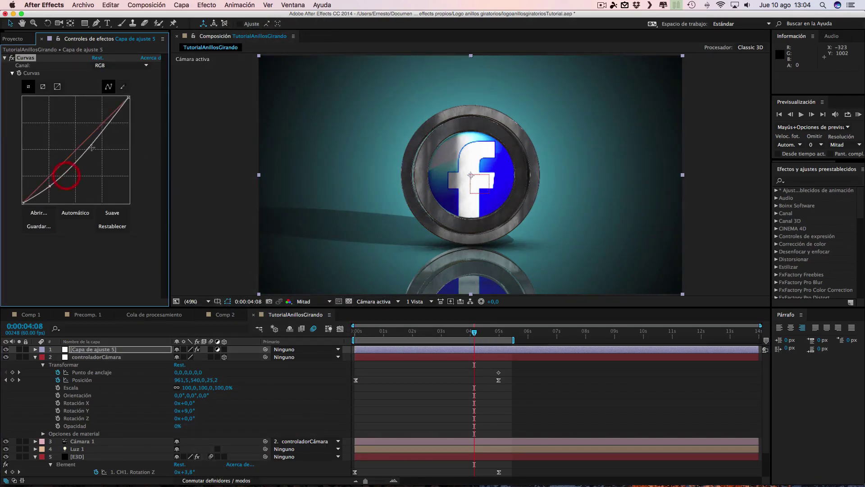
pyautogui.moveTo(91, 134); pyautogui.dragTo(88, 126)
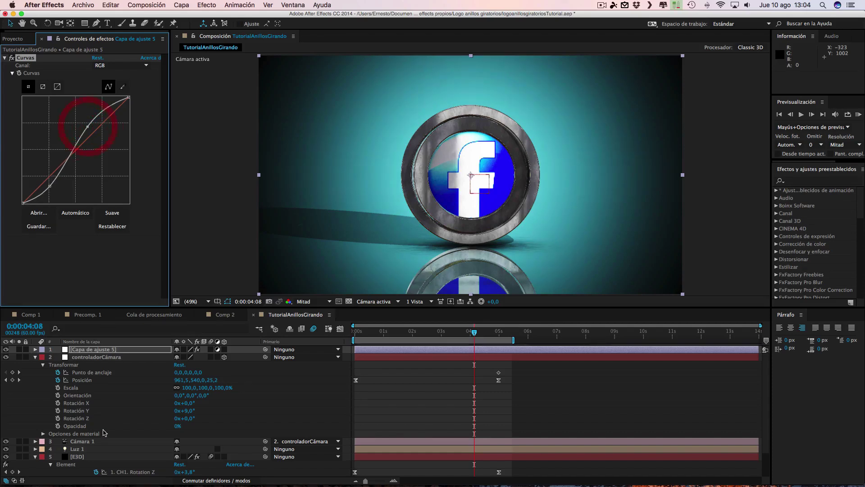
pyautogui.scroll(-3, 84, 439)
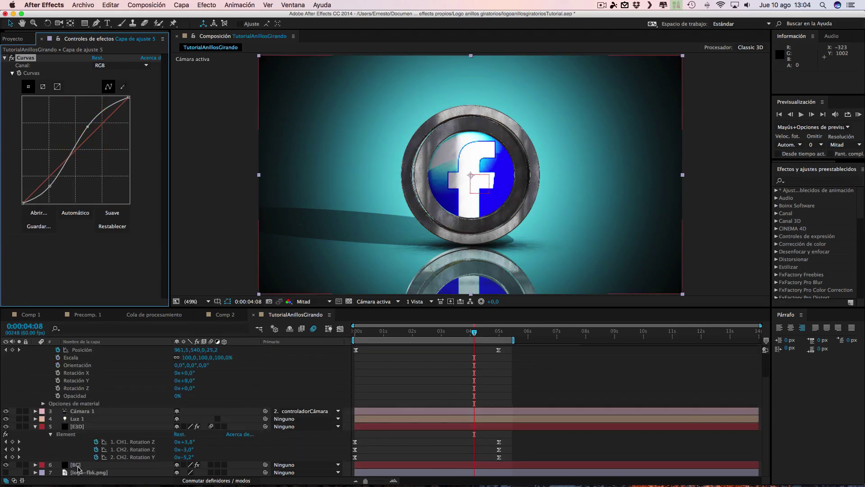
pyautogui.click(78, 465)
# Step: Change the Gradiente de degradado start colour from teal to a light blue
pyautogui.click(96, 70)
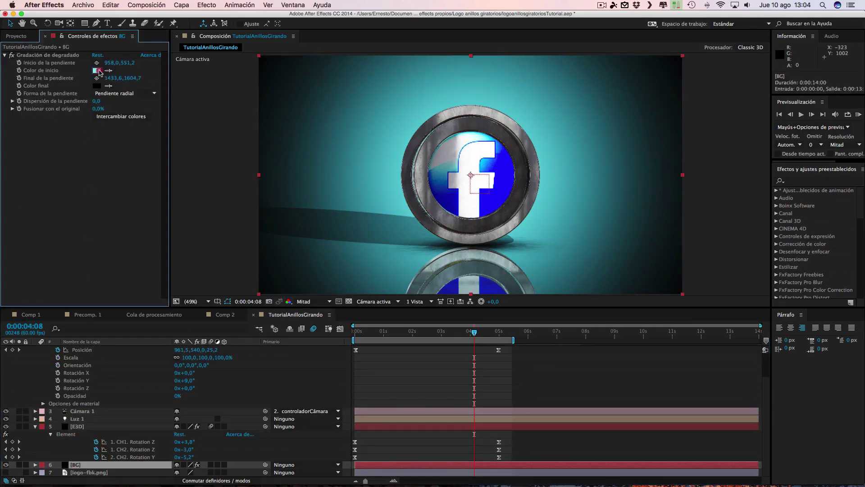
pyautogui.click(625, 350)
pyautogui.moveTo(633, 359); pyautogui.dragTo(633, 353)
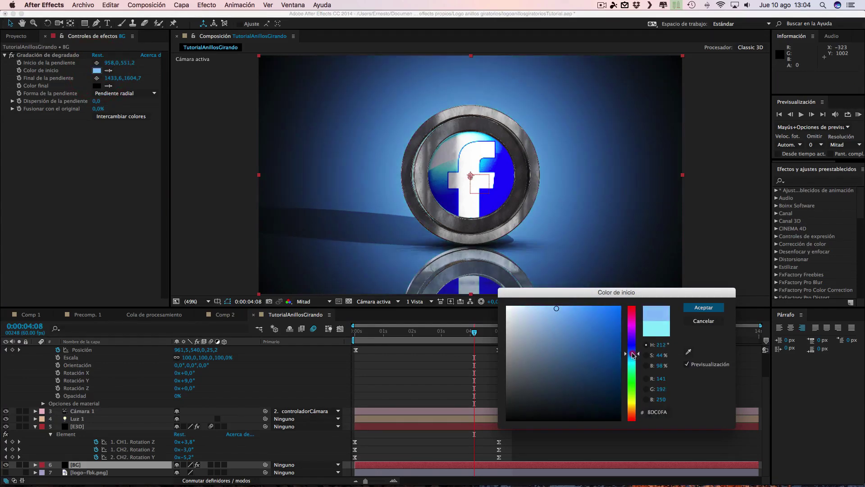
pyautogui.moveTo(558, 310); pyautogui.dragTo(542, 306)
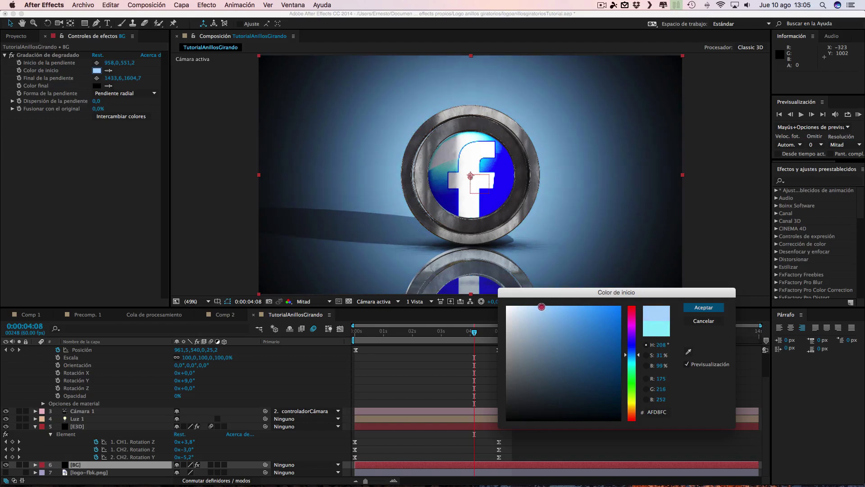
pyautogui.click(703, 307)
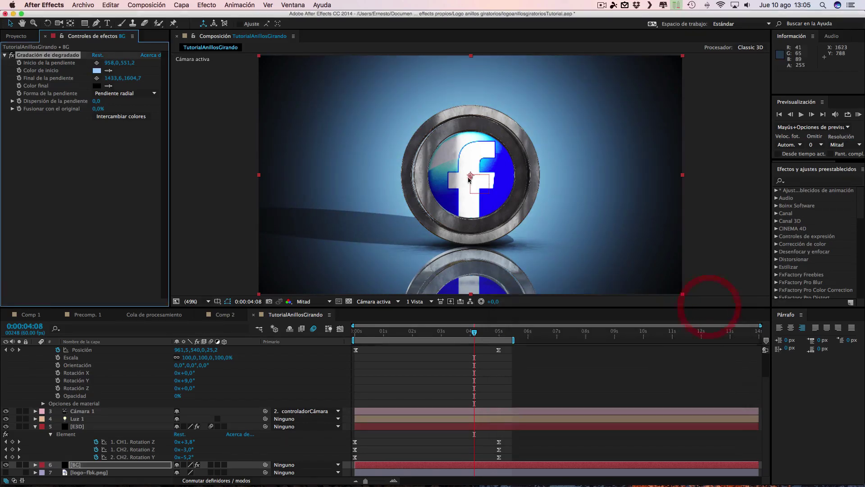
# Step: Scrub the animation around 2:29–3:18 to check the new background, settling on 0:00:03:18
pyautogui.click(435, 333)
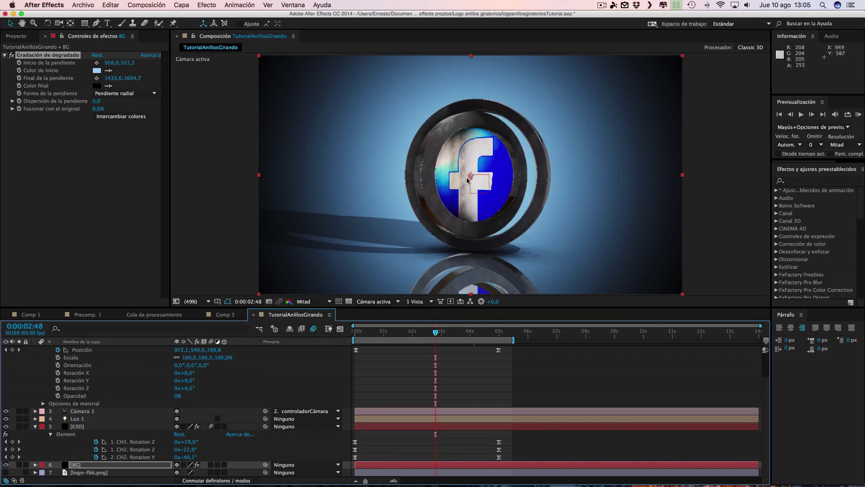
pyautogui.click(441, 333)
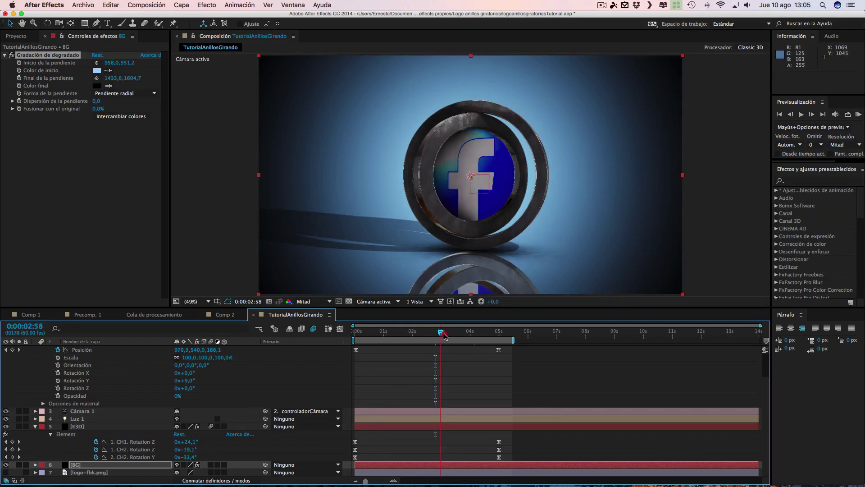
pyautogui.press('pagedown')
pyautogui.press('pageup')
pyautogui.press('pageup')
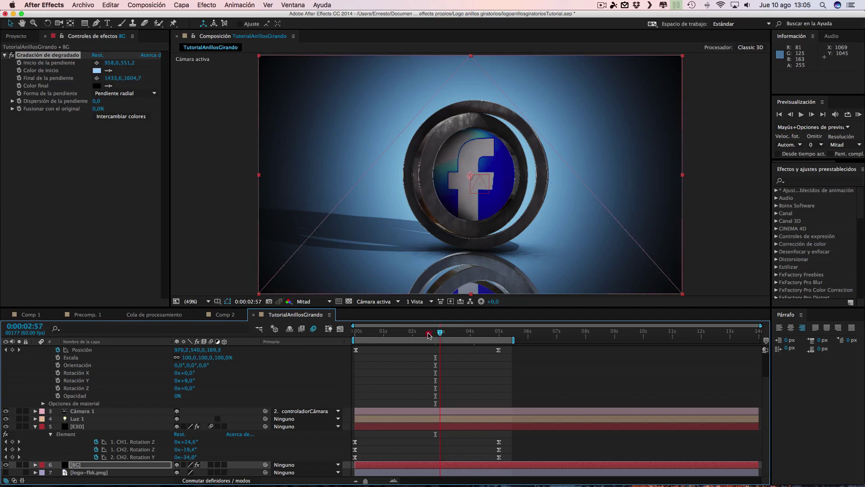
pyautogui.click(427, 333)
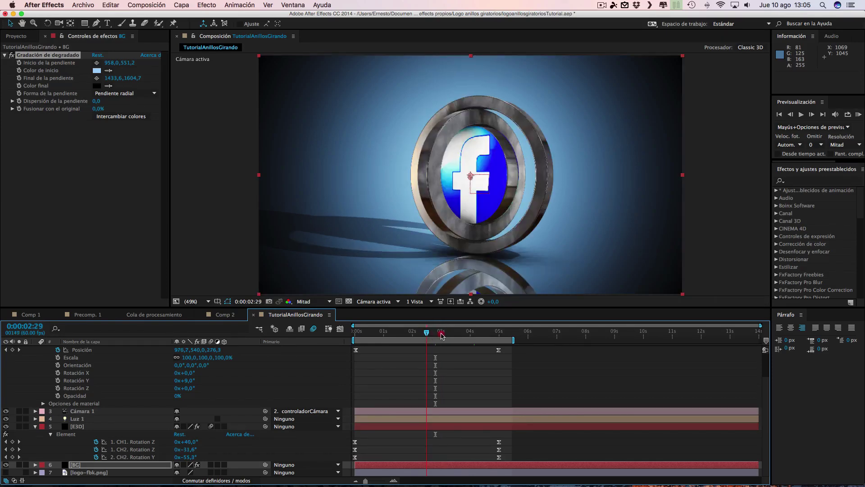
pyautogui.click(443, 333)
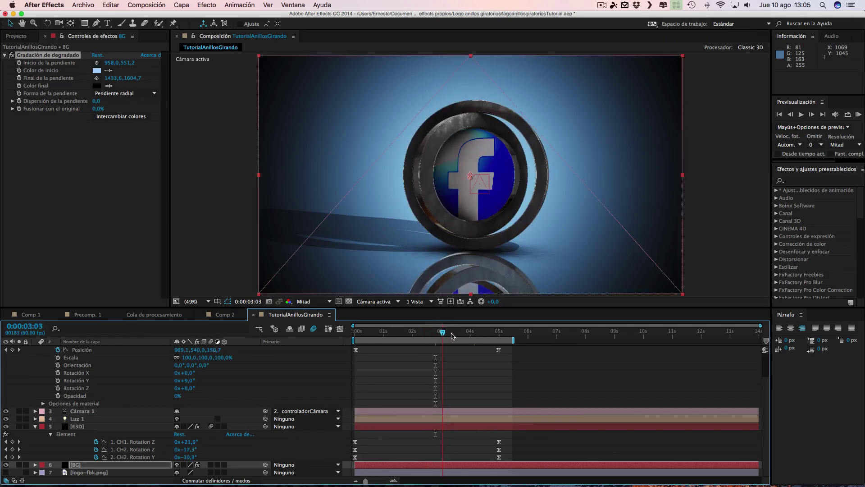
pyautogui.click(451, 333)
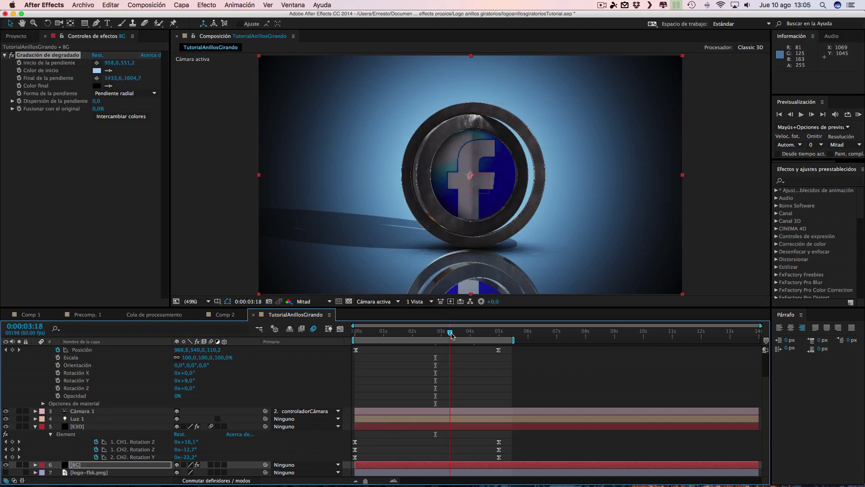
pyautogui.click(182, 5)
# Step: Add the point light Luz 2 and raise it high so the rings cast a shadow on the floor
pyautogui.moveTo(203, 16)
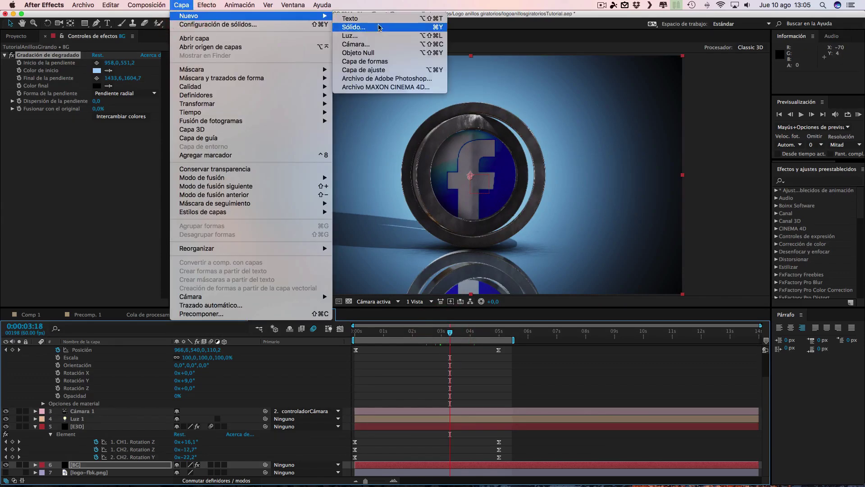
pyautogui.click(355, 36)
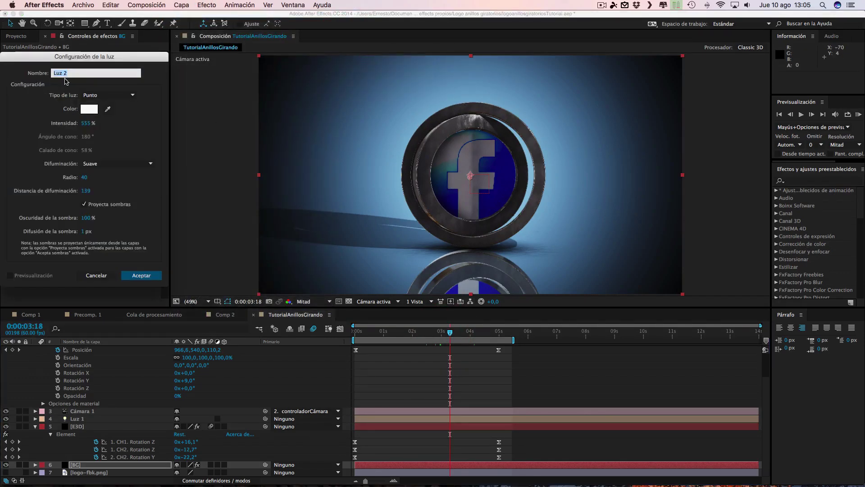
pyautogui.click(141, 275)
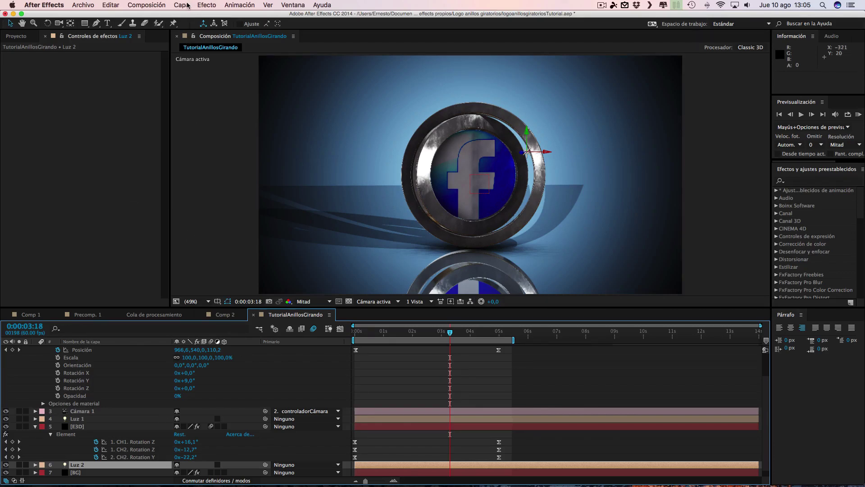
pyautogui.click(528, 134)
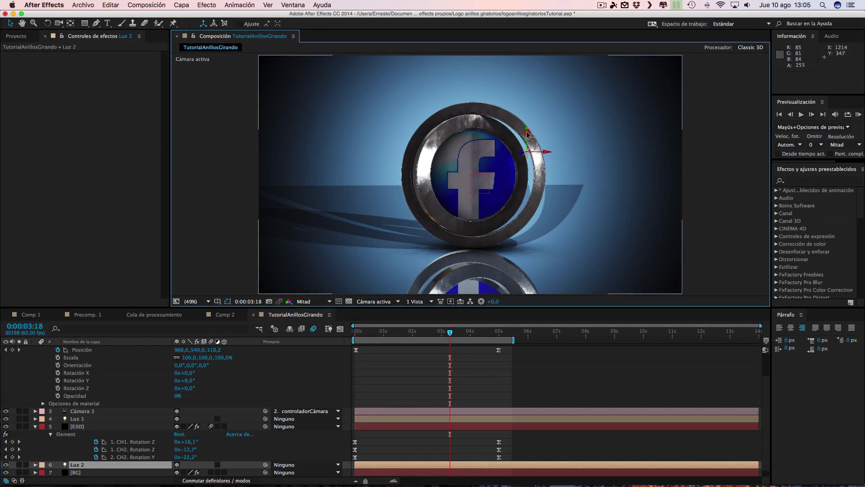
pyautogui.moveTo(528, 135); pyautogui.dragTo(531, 59)
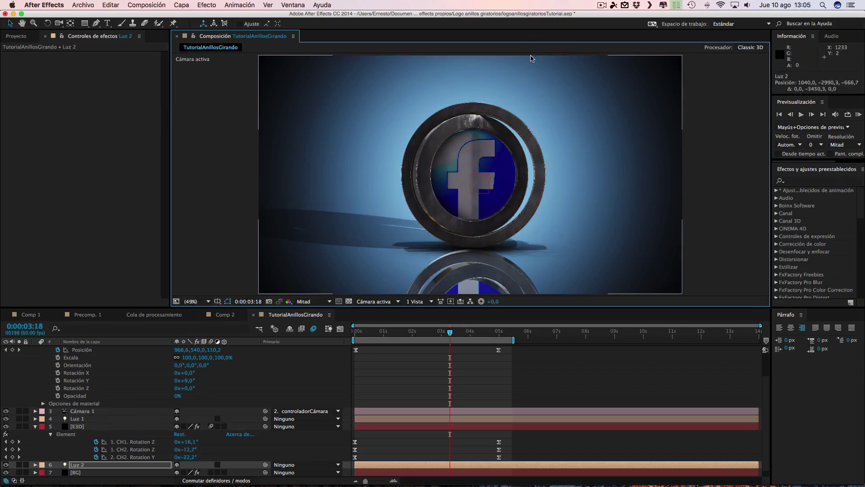
pyautogui.press('super+z')
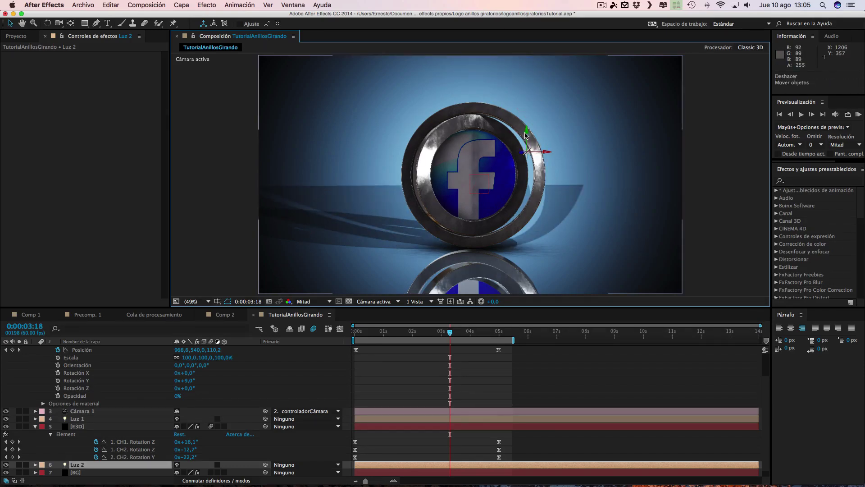
pyautogui.moveTo(528, 132); pyautogui.dragTo(531, 39)
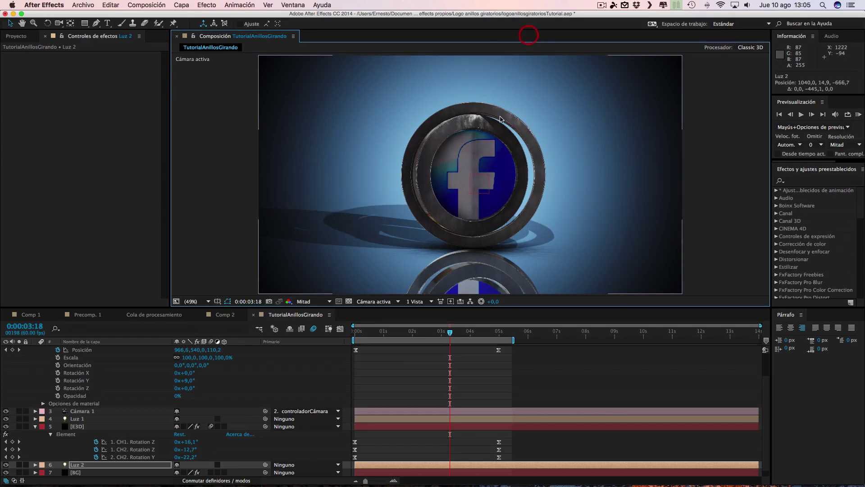
# Step: Raise Luz 2's intensity to 1920% and view the result at 0:00:01:45
pyautogui.click(182, 6)
pyautogui.click(194, 23)
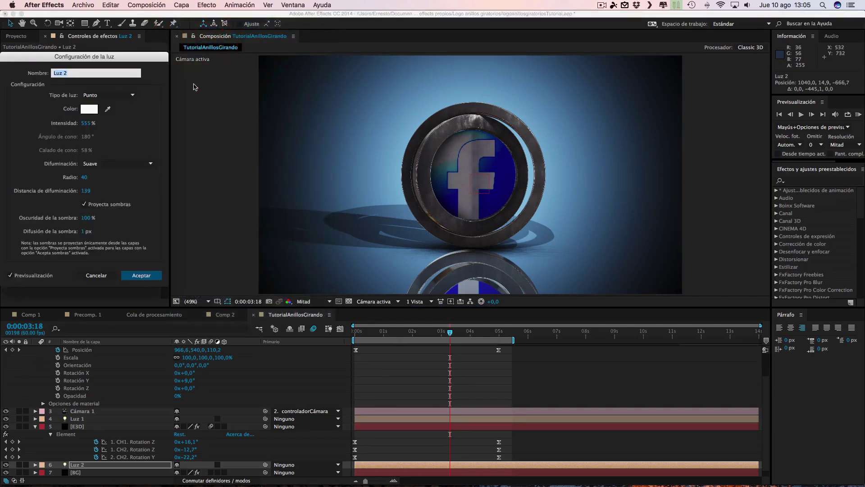
pyautogui.moveTo(86, 124); pyautogui.dragTo(123, 123)
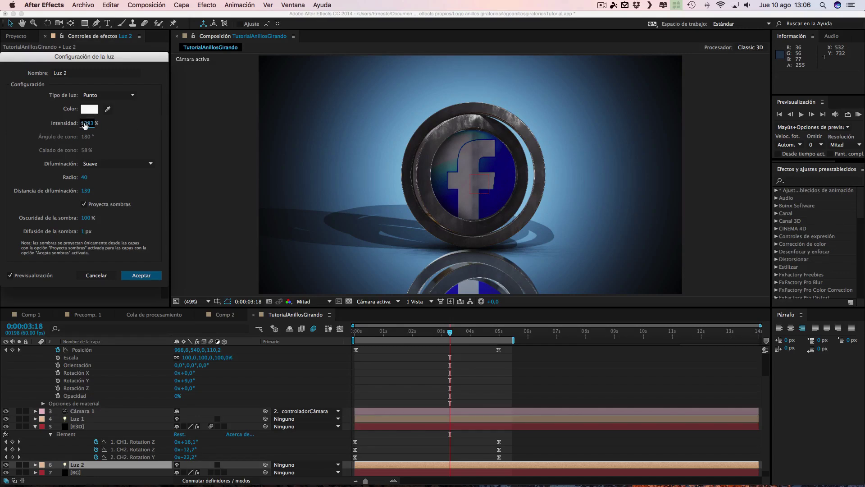
pyautogui.moveTo(325, 117); pyautogui.dragTo(359, 116)
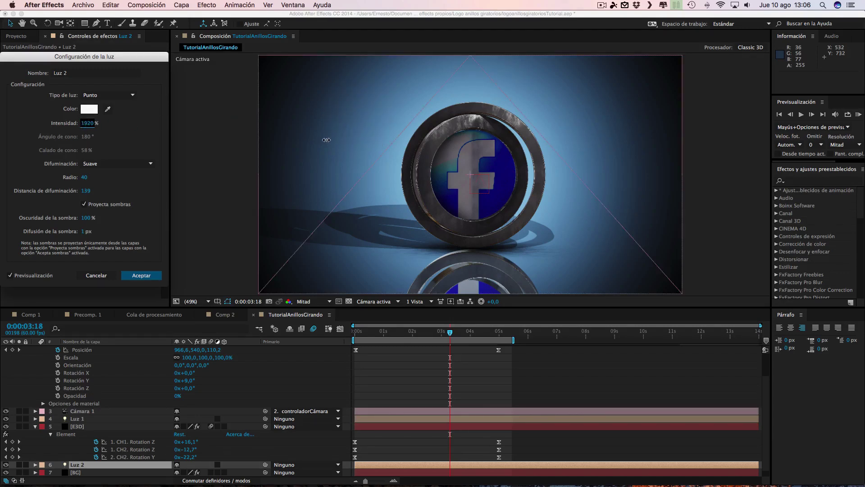
pyautogui.click(141, 276)
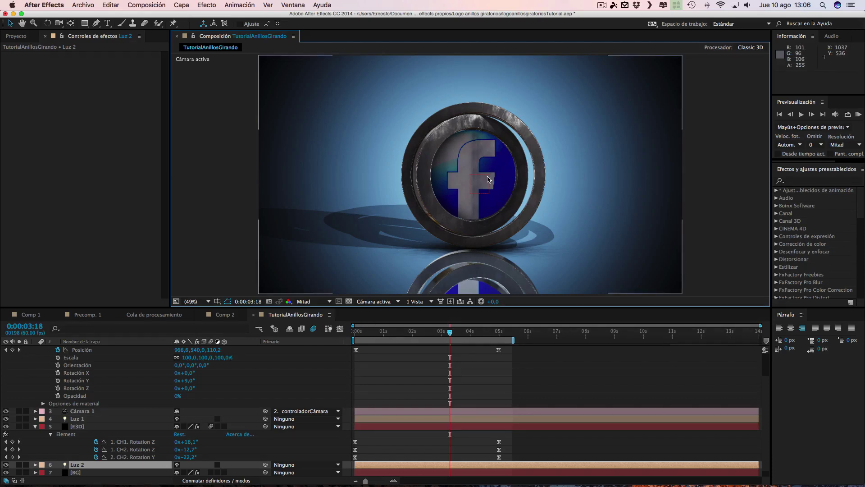
pyautogui.click(405, 333)
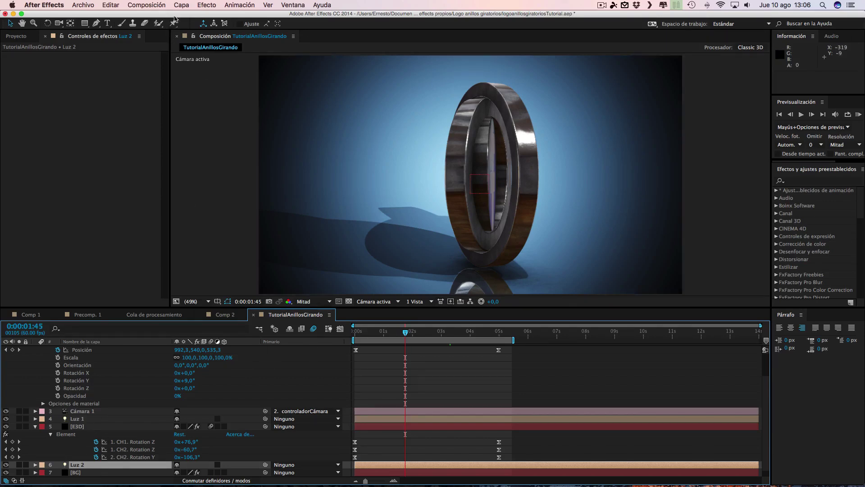
pyautogui.click(188, 5)
pyautogui.click(189, 23)
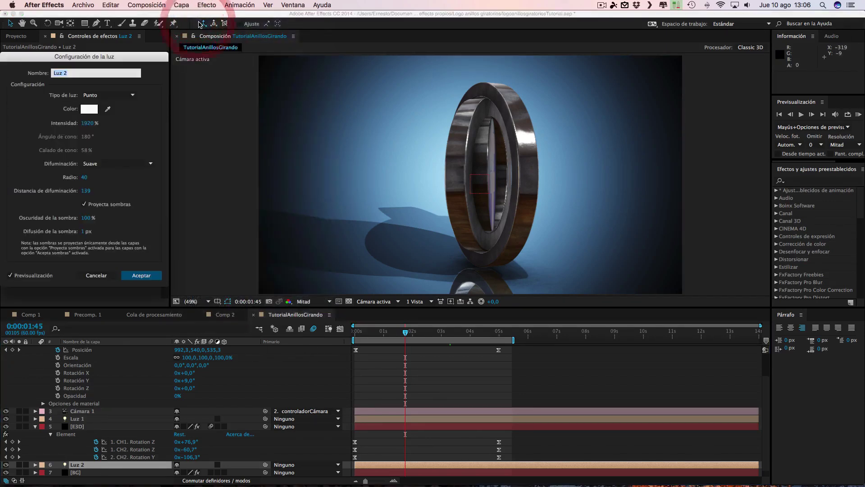
pyautogui.click(83, 231)
pyautogui.write('5')
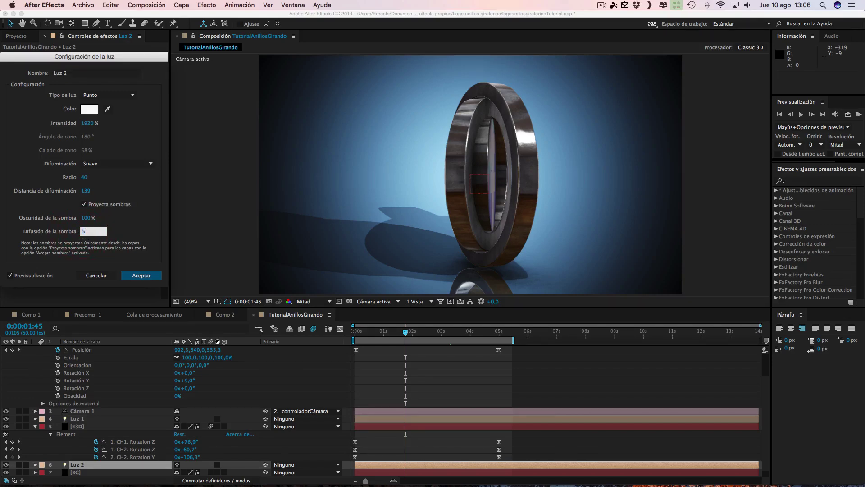
pyautogui.click(136, 274)
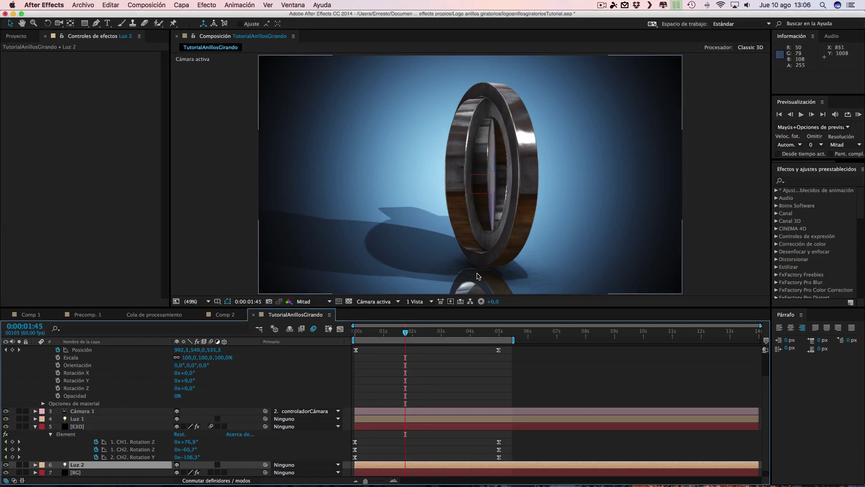
pyautogui.press('.')
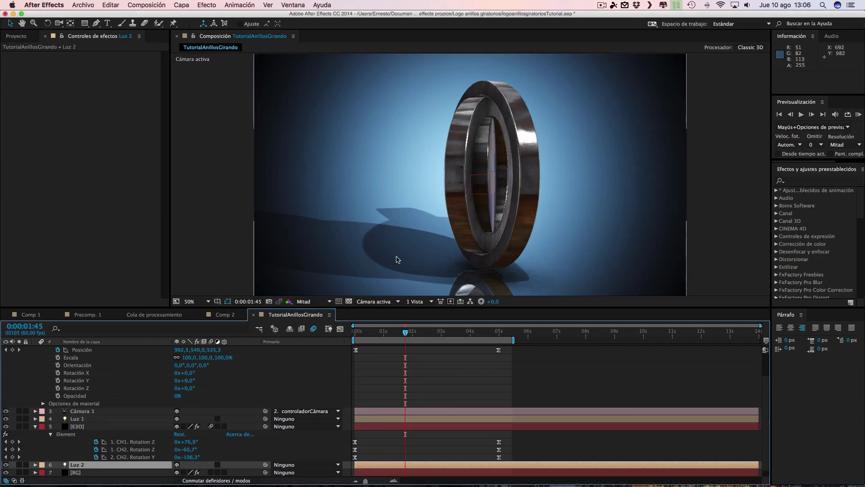
pyautogui.press('super+z')
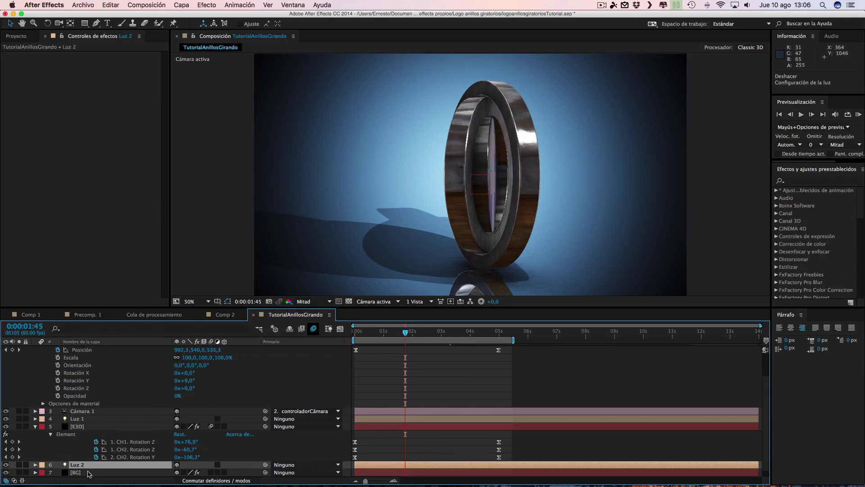
# Step: Create a black solid named 'optical' and move it to the top of the layer stack
pyautogui.moveTo(769, 400); pyautogui.dragTo(767, 364)
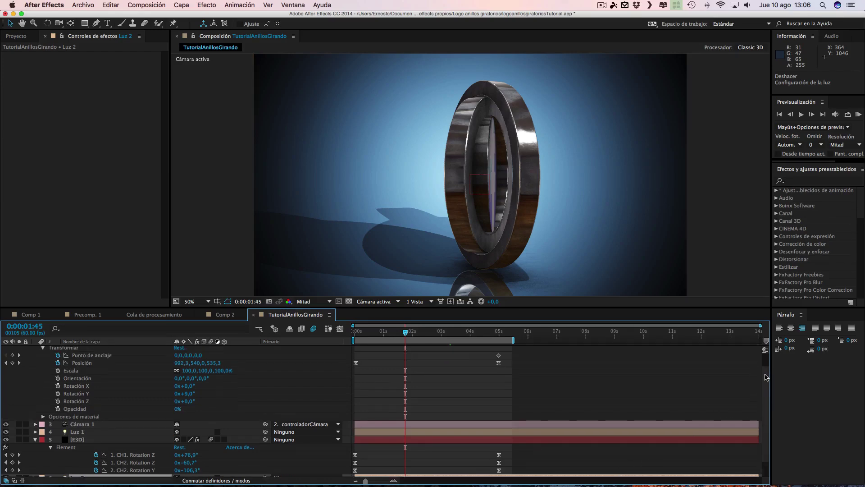
pyautogui.click(192, 6)
pyautogui.moveTo(188, 17)
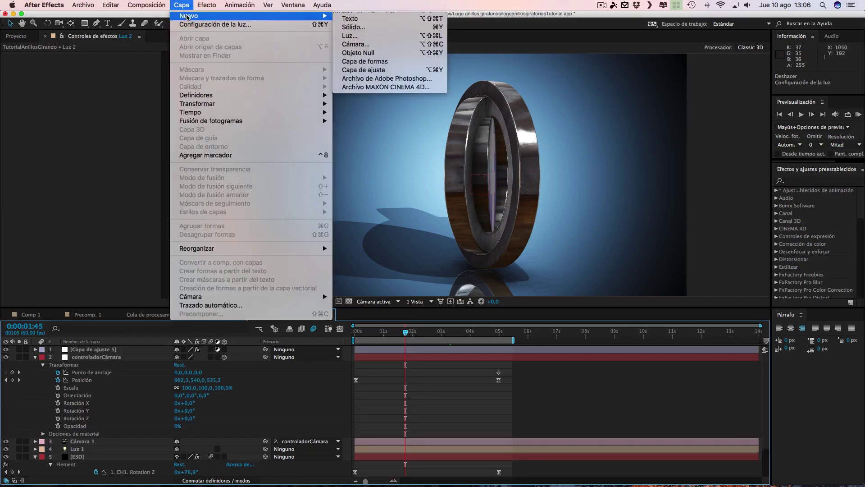
pyautogui.click(348, 28)
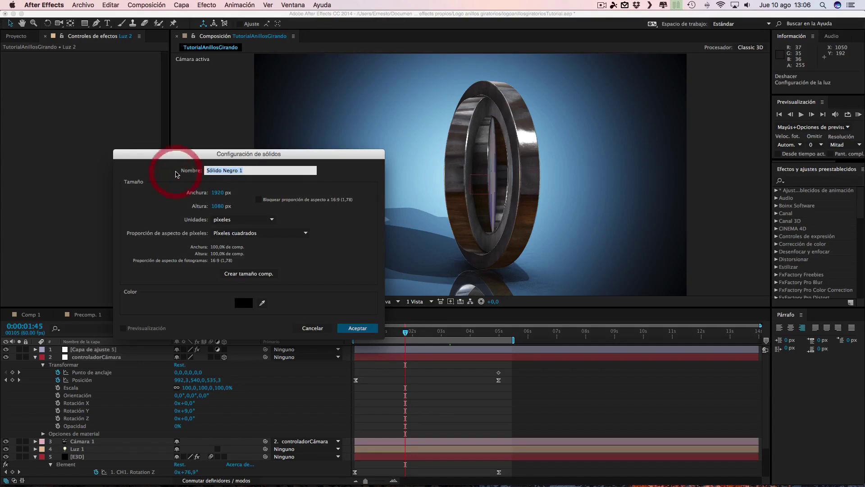
pyautogui.write('optical')
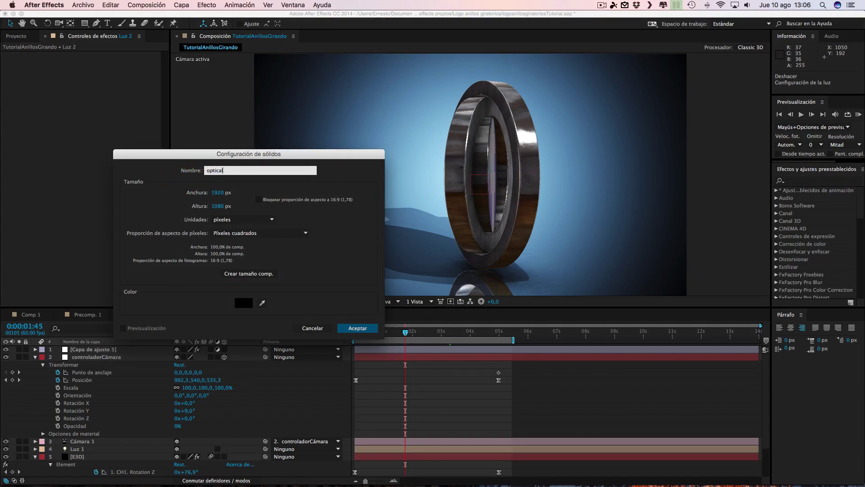
pyautogui.click(360, 328)
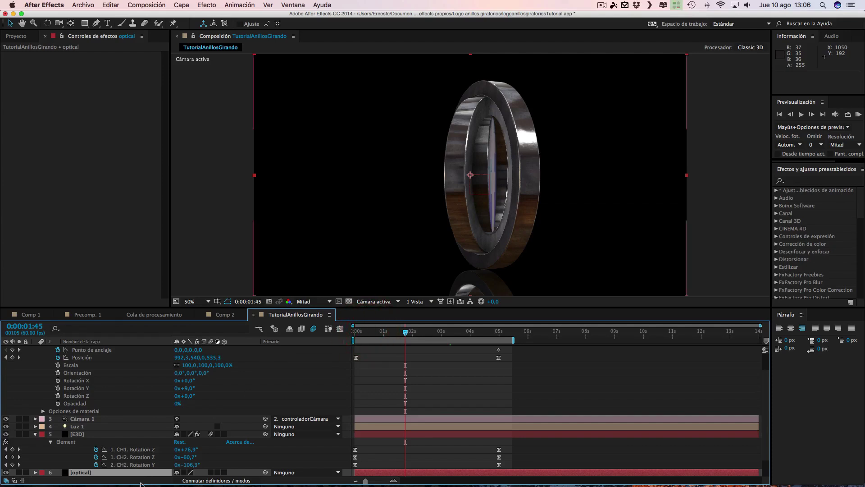
pyautogui.press('super+shift+bracketright')
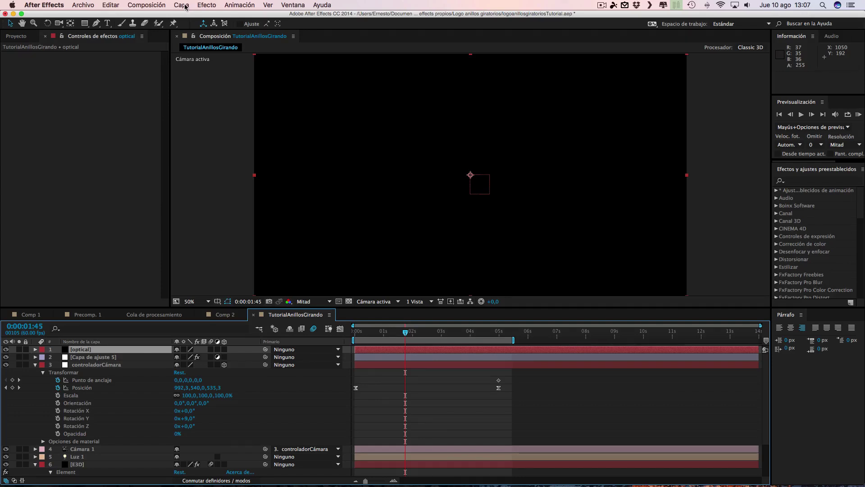
# Step: Apply the Video Copilot Optical Flares effect to the optical layer
pyautogui.click(209, 5)
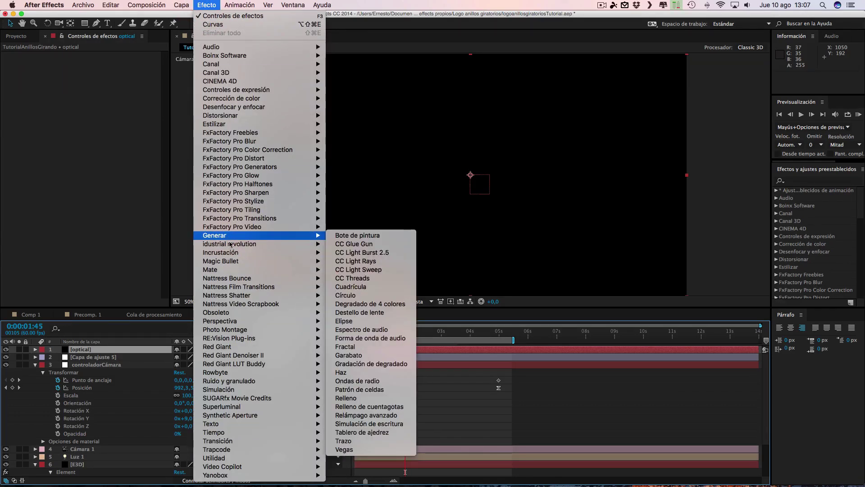
pyautogui.moveTo(221, 467)
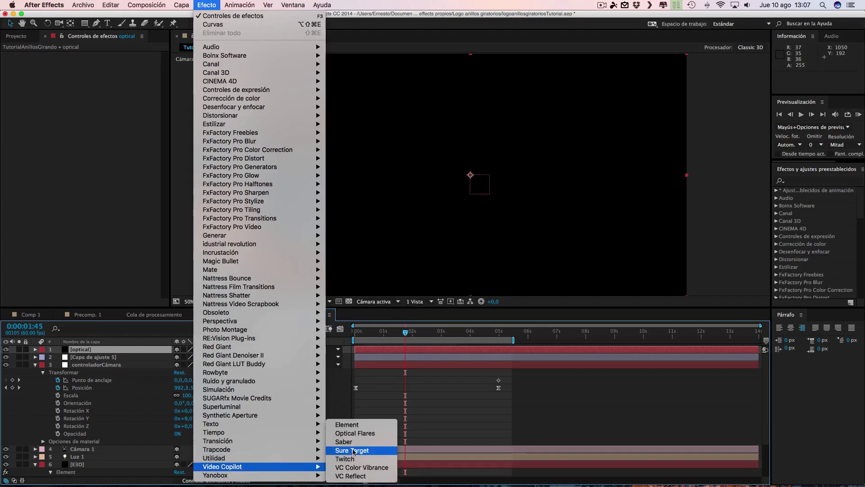
pyautogui.click(356, 433)
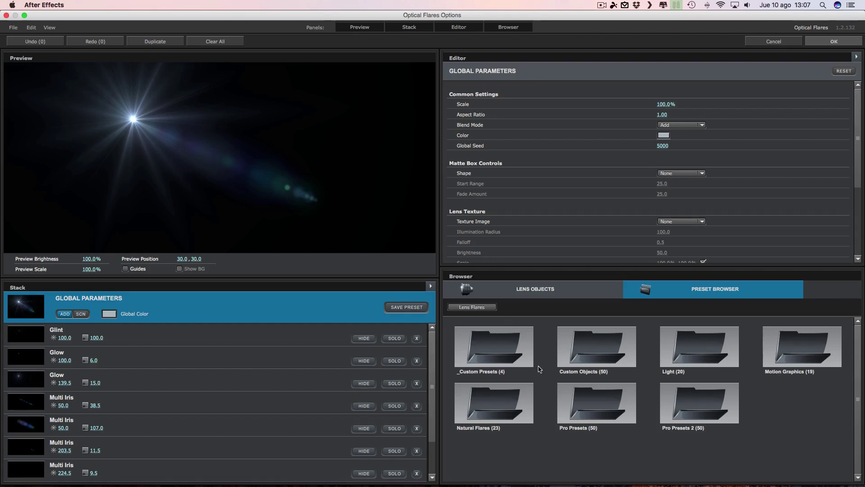
# Step: Browse the flare preset folders and load Blue Spark from the Light folder
pyautogui.doubleClick(592, 350)
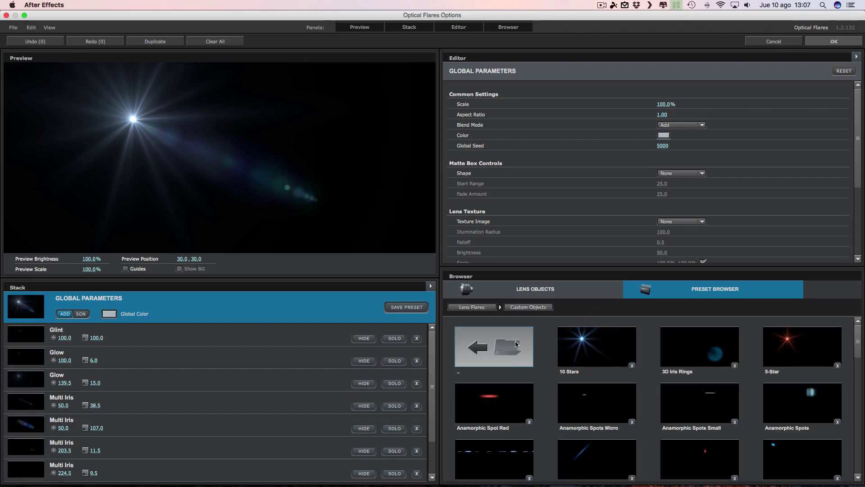
pyautogui.click(518, 343)
pyautogui.click(519, 342)
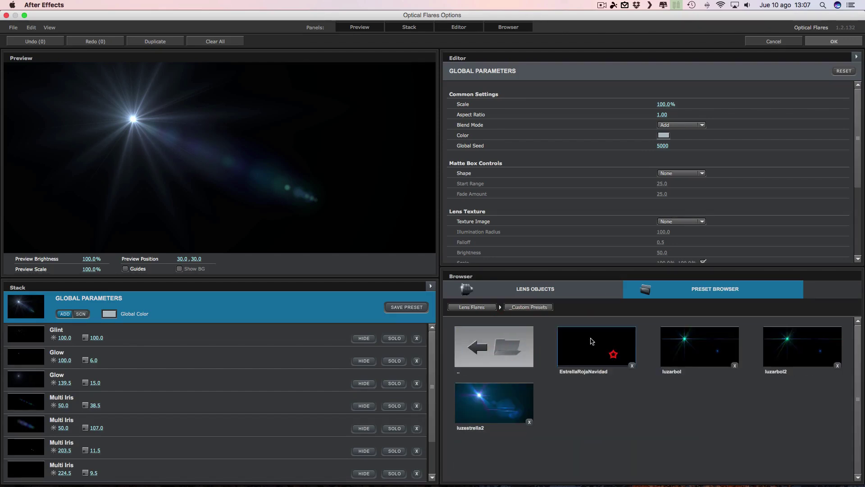
pyautogui.click(609, 345)
pyautogui.click(531, 341)
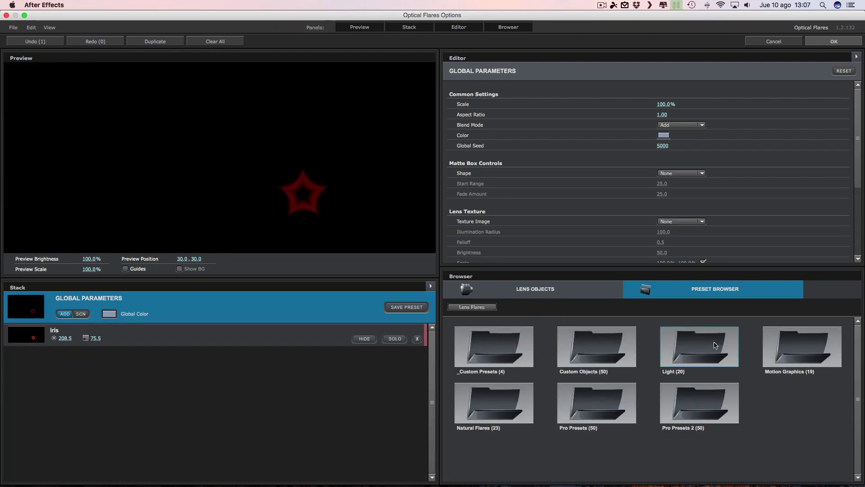
pyautogui.click(714, 344)
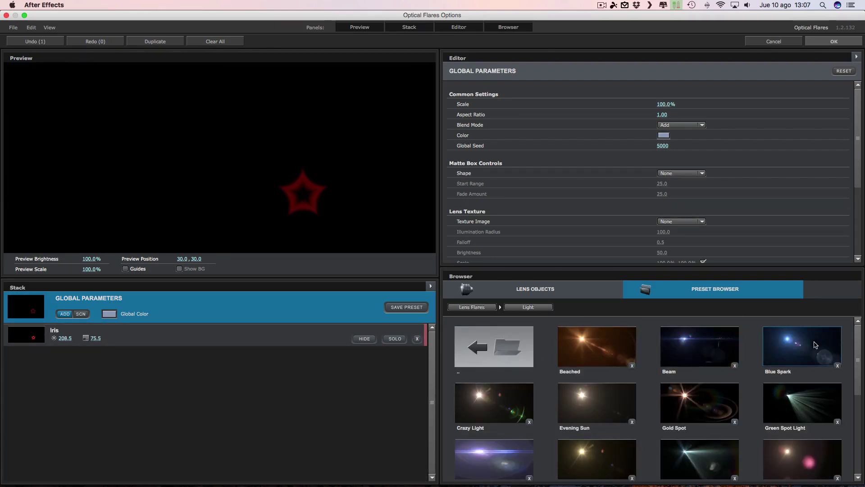
pyautogui.click(800, 346)
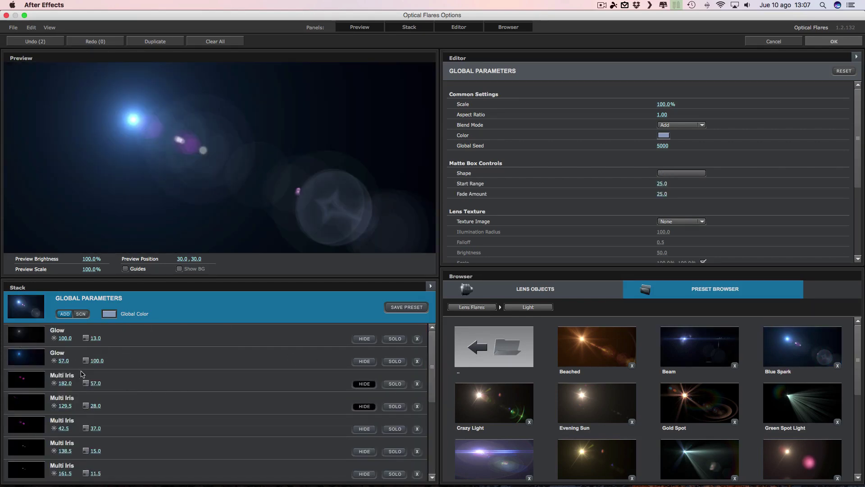
# Step: Hide the Glow, Multi Iris, Iris and Caustic elements, leaving only the soft blue glow
pyautogui.click(364, 338)
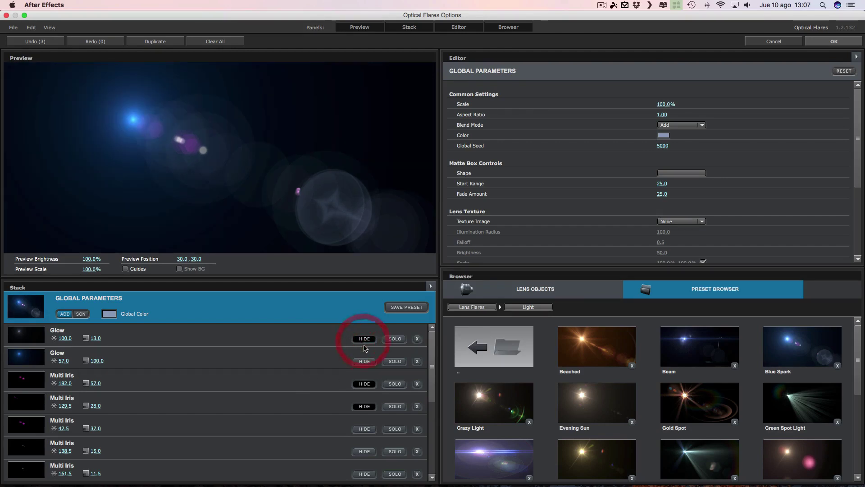
pyautogui.click(366, 429)
pyautogui.click(366, 451)
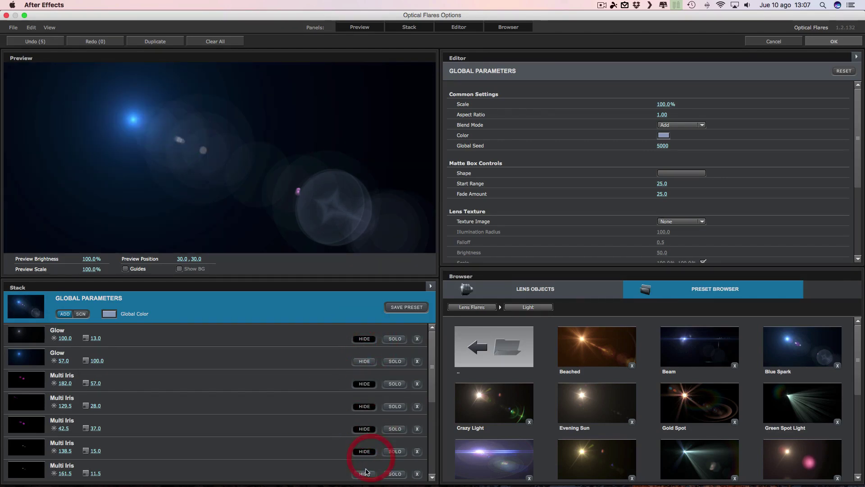
pyautogui.click(364, 474)
pyautogui.moveTo(434, 389); pyautogui.dragTo(433, 439)
pyautogui.click(364, 426)
pyautogui.click(364, 449)
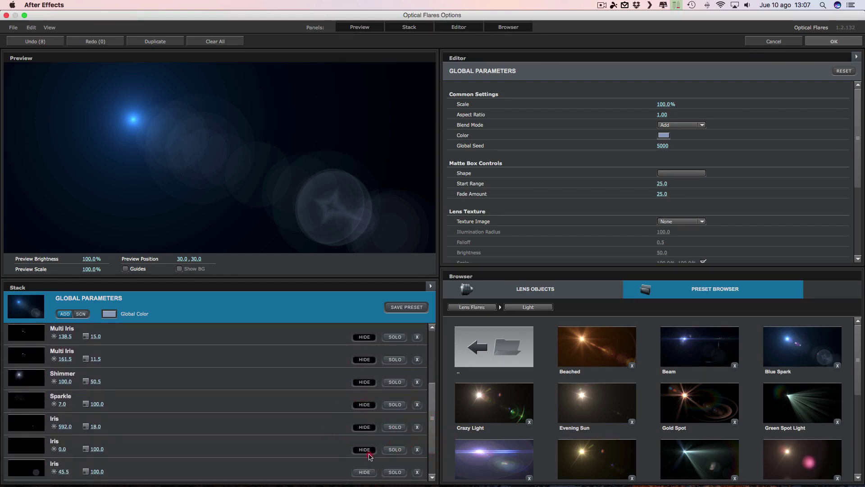
pyautogui.click(364, 471)
pyautogui.moveTo(433, 421); pyautogui.dragTo(433, 441)
pyautogui.click(364, 451)
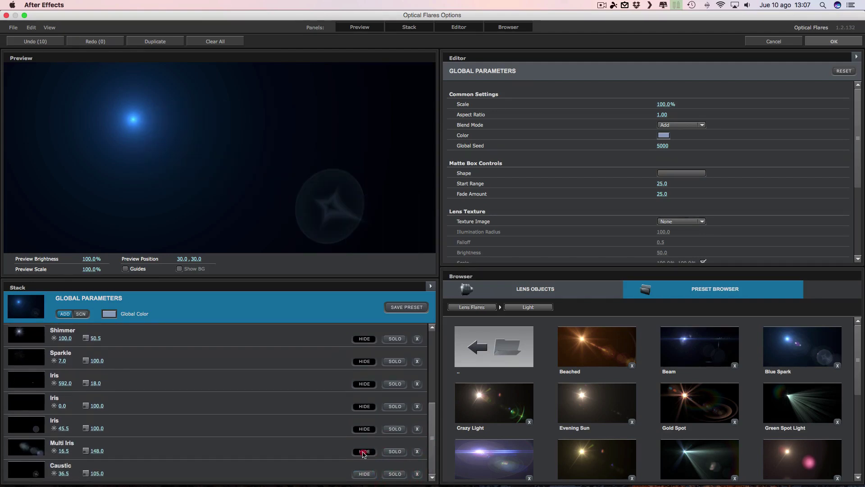
pyautogui.click(364, 473)
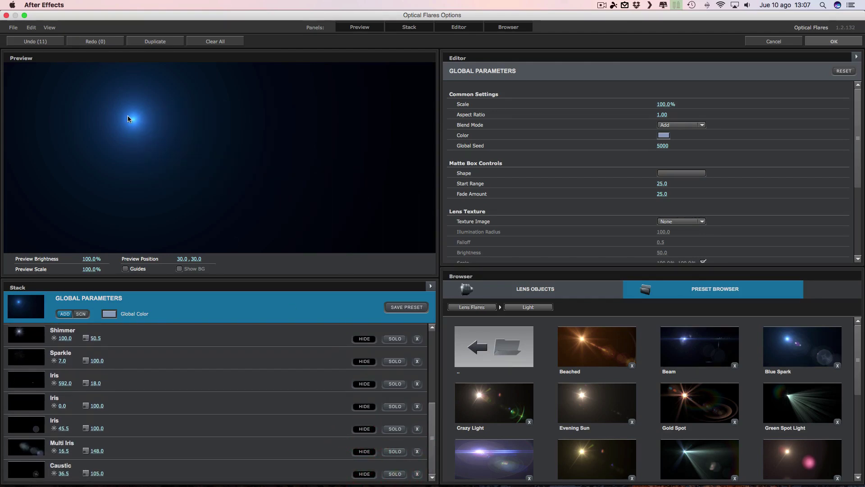
# Step: Reposition the flare and set its global Scale to 402% and Aspect Ratio to 1.05
pyautogui.moveTo(129, 118); pyautogui.dragTo(219, 143)
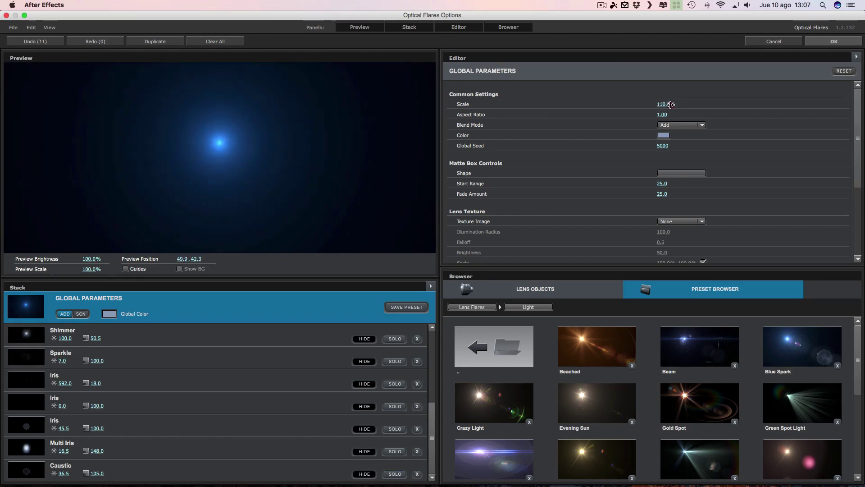
pyautogui.moveTo(671, 104); pyautogui.dragTo(828, 91)
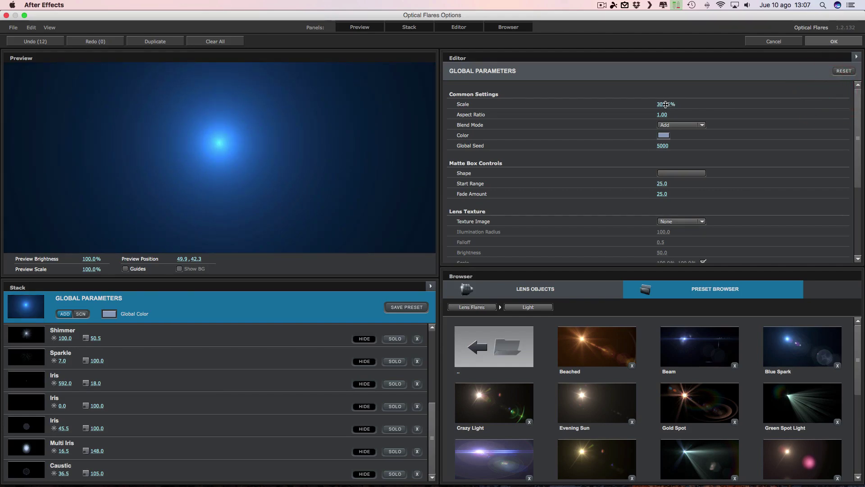
pyautogui.moveTo(681, 104)
pyautogui.mouseDown()
pyautogui.moveTo(780, 98)
pyautogui.moveTo(659, 79)
pyautogui.mouseUp()
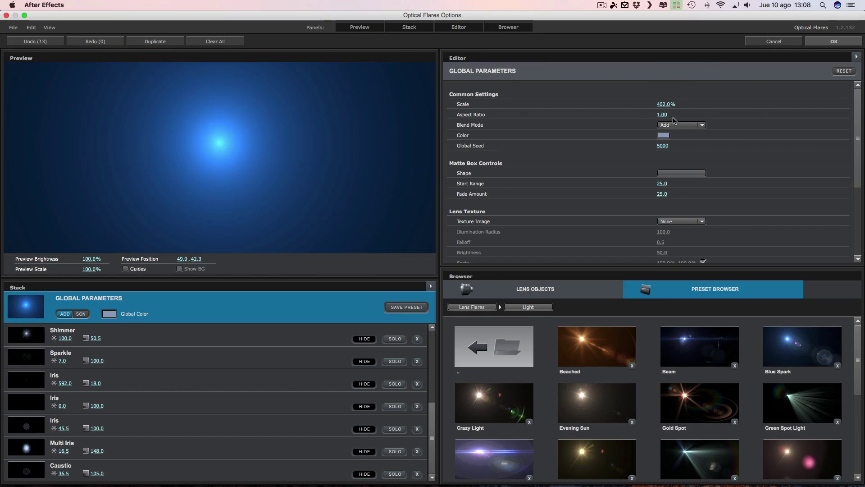
pyautogui.moveTo(660, 115)
pyautogui.mouseDown()
pyautogui.moveTo(673, 115)
pyautogui.moveTo(662, 114)
pyautogui.mouseUp()
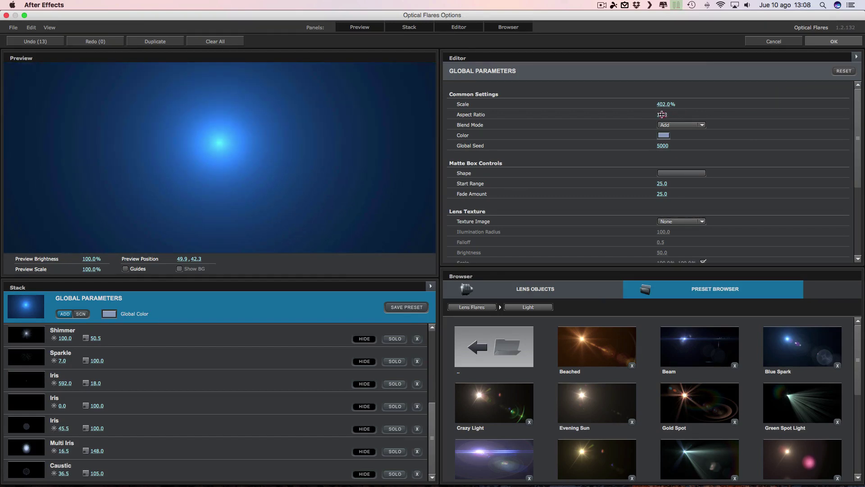
pyautogui.moveTo(337, 161); pyautogui.dragTo(221, 149)
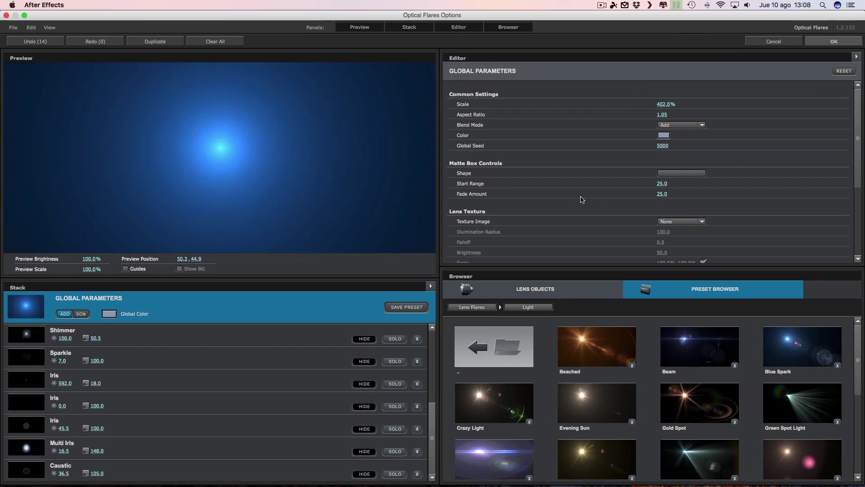
# Step: Tint the whole flare a vivid blue through the global Color swatch
pyautogui.click(664, 135)
pyautogui.click(689, 87)
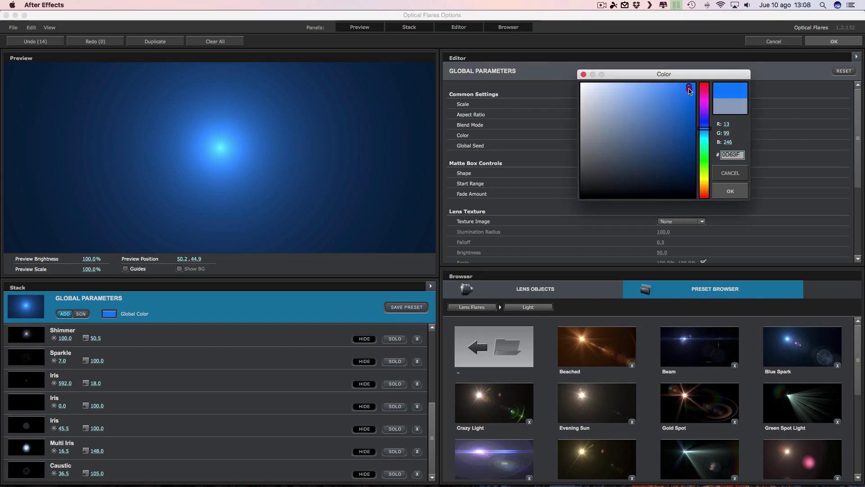
pyautogui.moveTo(689, 96); pyautogui.dragTo(691, 85)
pyautogui.click(725, 194)
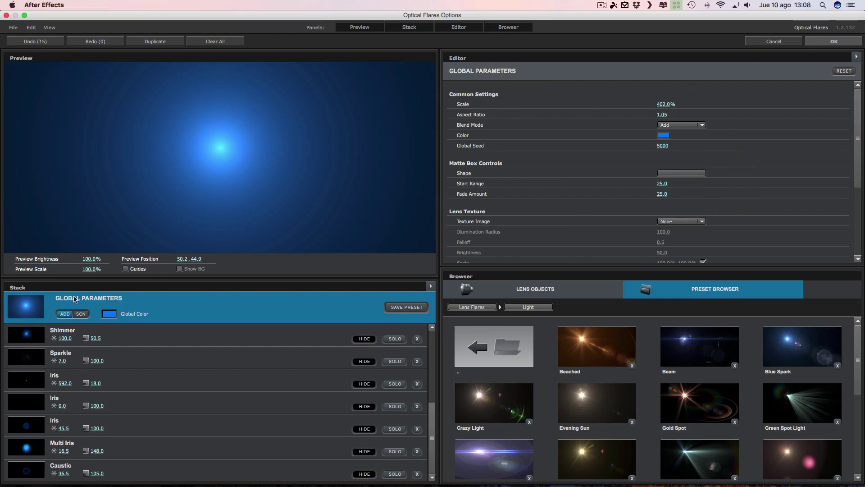
# Step: Apply the flare settings and centre the flare in the comp, keeping preview background at None
pyautogui.click(834, 41)
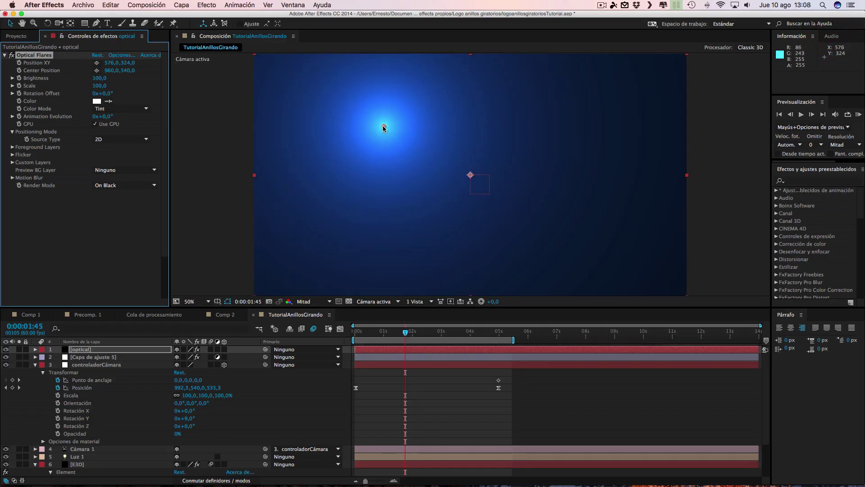
pyautogui.moveTo(383, 128)
pyautogui.mouseDown()
pyautogui.moveTo(468, 166)
pyautogui.moveTo(470, 176)
pyautogui.mouseUp()
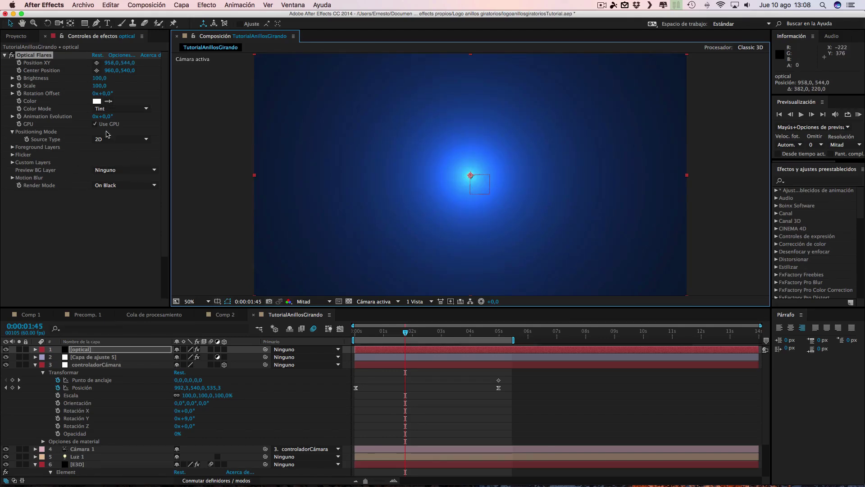
pyautogui.click(111, 171)
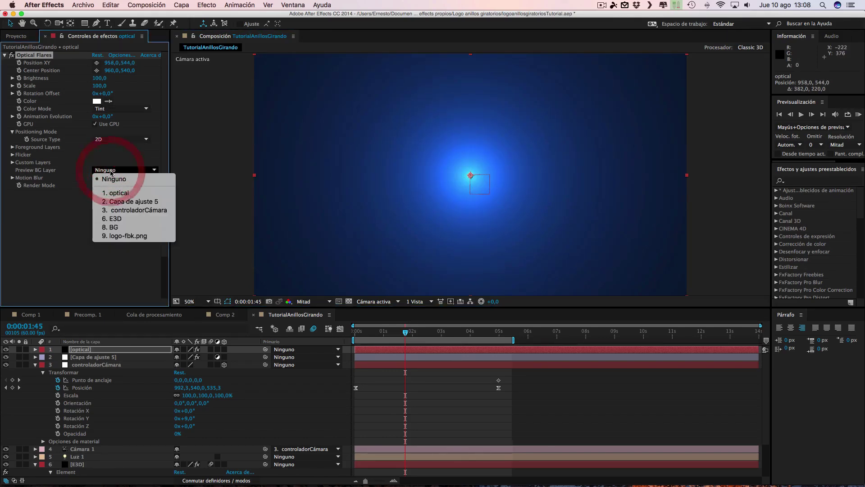
pyautogui.click(113, 179)
# Step: Set the flare's Render Mode to On Transparent and move the optical layer below E3D
pyautogui.click(120, 185)
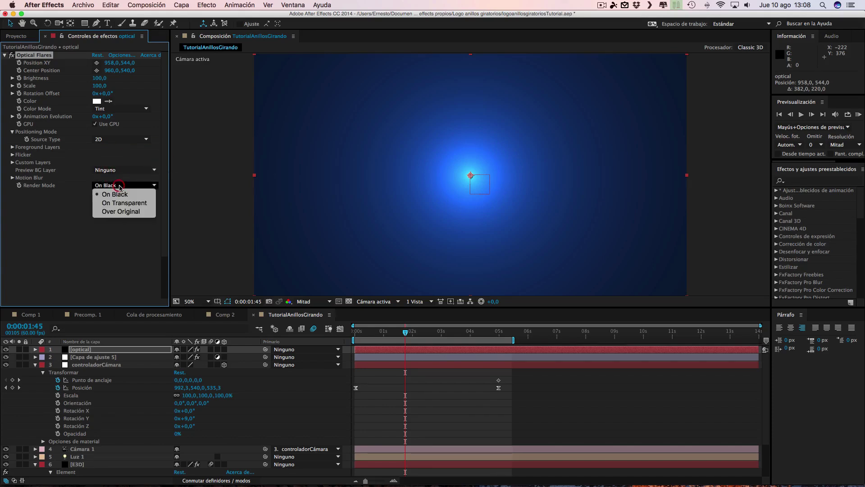
pyautogui.click(133, 204)
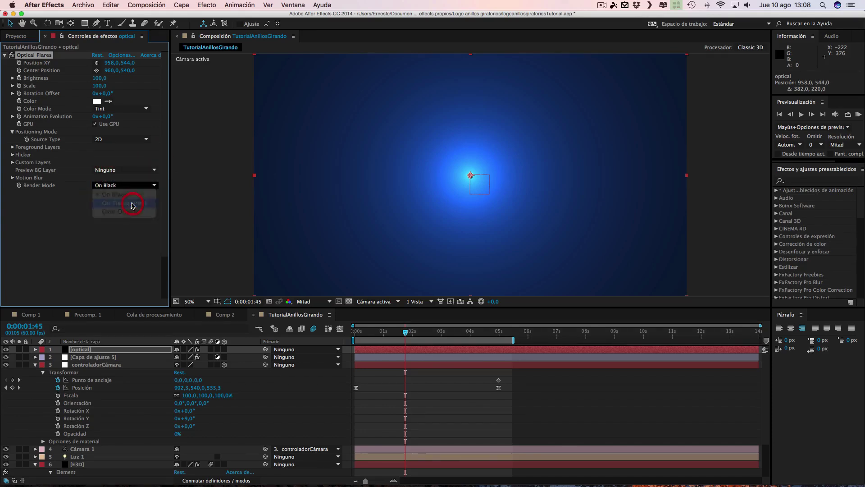
pyautogui.click(35, 365)
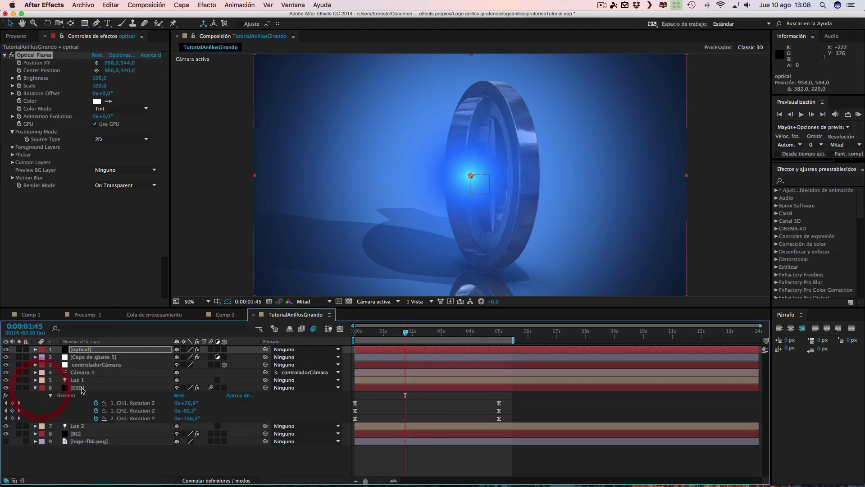
pyautogui.moveTo(85, 351); pyautogui.dragTo(125, 418)
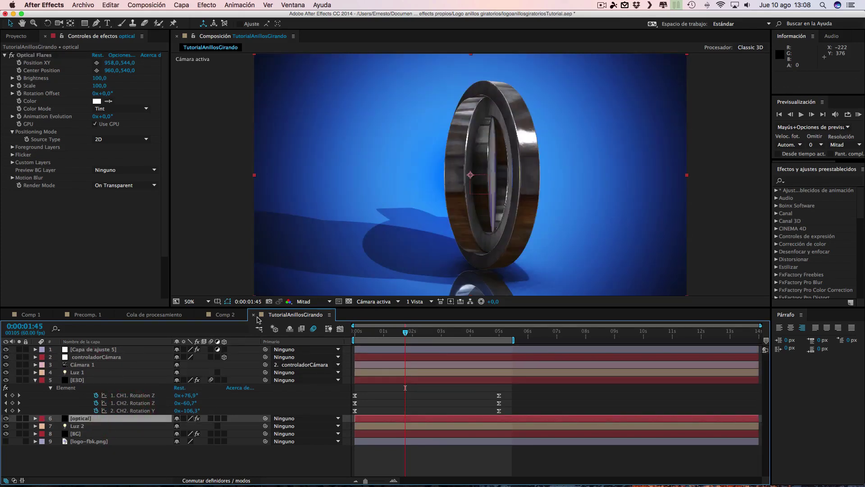
# Step: At 2:50, compare the flare on and off and lower its Brightness to 60
pyautogui.click(437, 333)
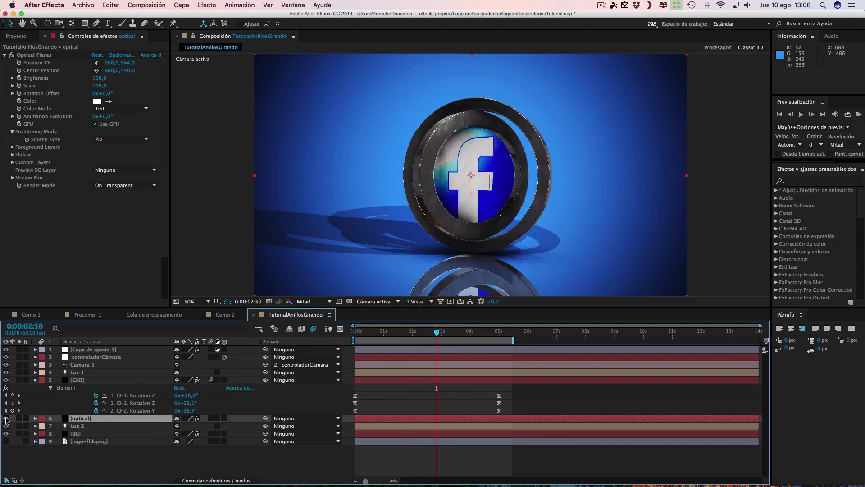
pyautogui.click(6, 419)
pyautogui.click(6, 418)
pyautogui.moveTo(103, 81); pyautogui.dragTo(102, 85)
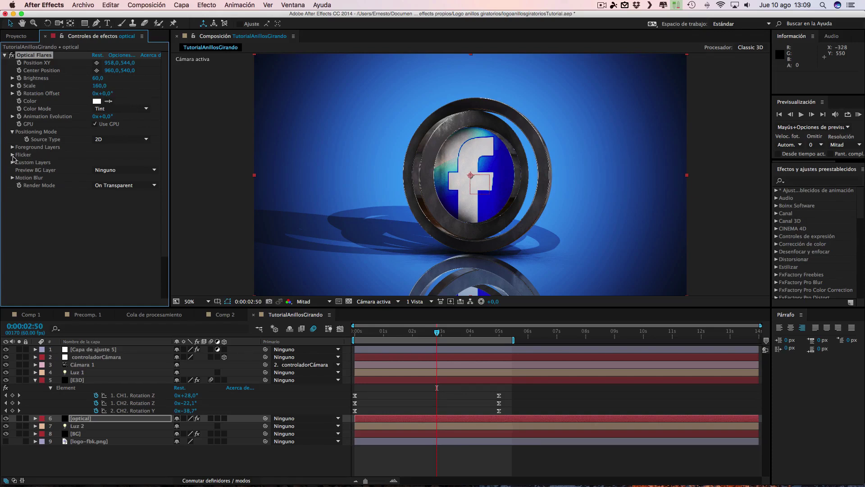
# Step: Expand the flare's Flicker settings and move the playhead to 4:12
pyautogui.click(13, 155)
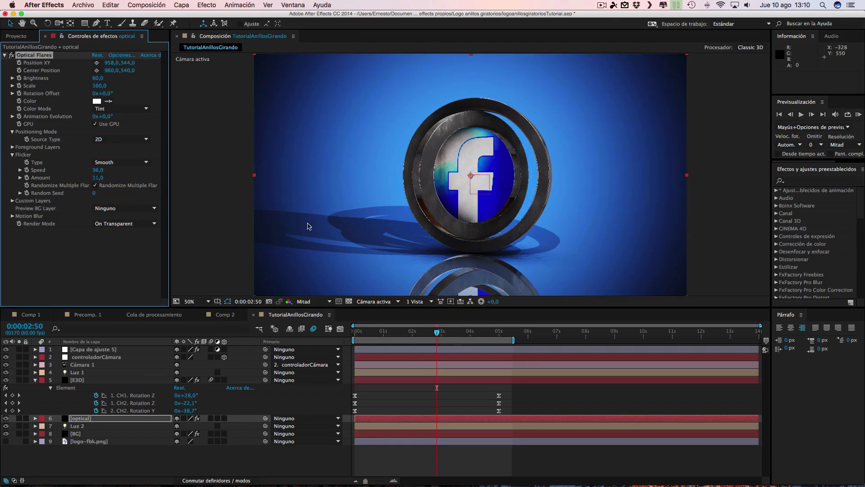
pyautogui.moveTo(436, 332); pyautogui.dragTo(475, 333)
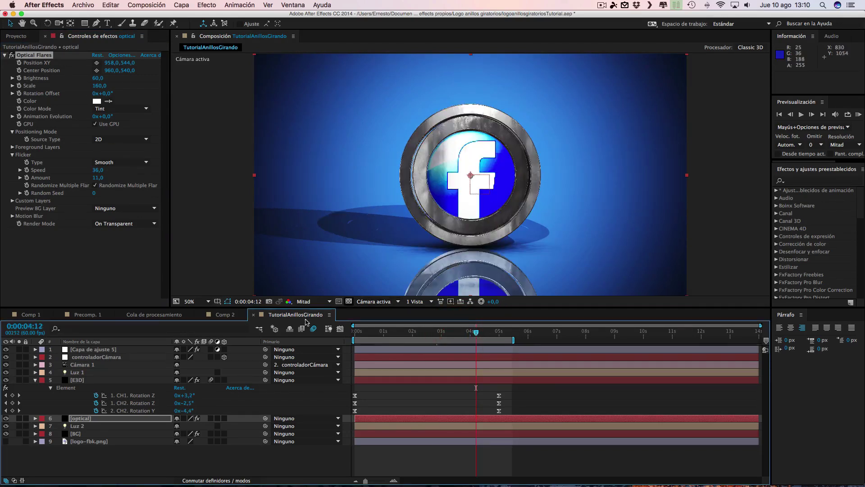
pyautogui.click(182, 5)
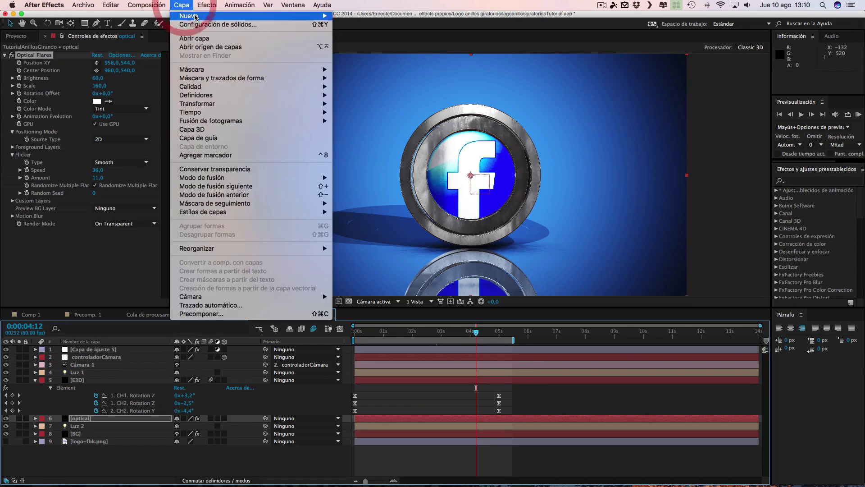
# Step: Add an adjustment layer at the top of the stack and rename it 'viñeta'
pyautogui.moveTo(202, 16)
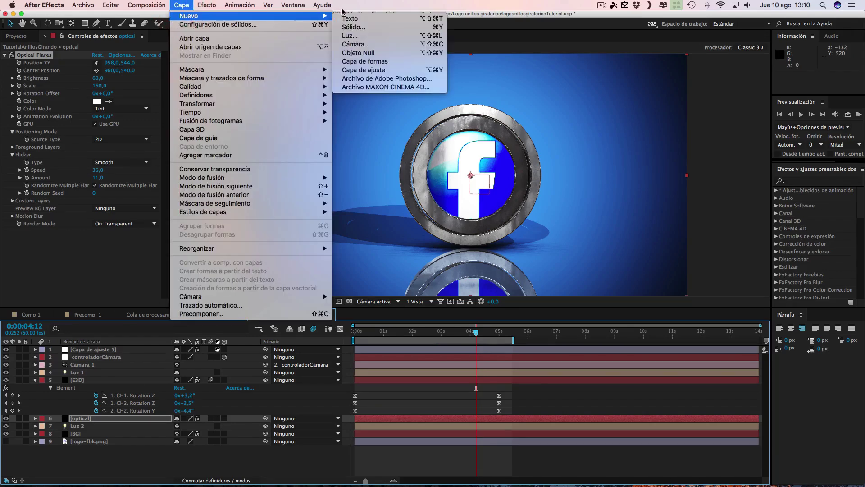
pyautogui.click(361, 70)
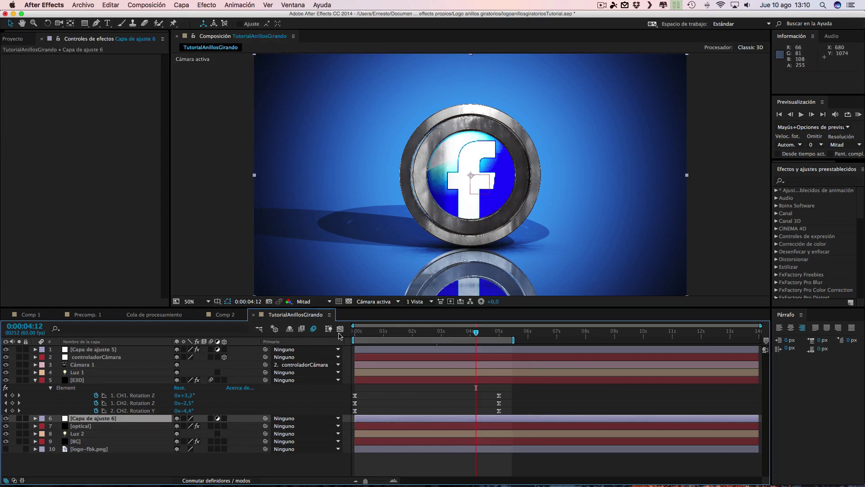
pyautogui.moveTo(118, 417); pyautogui.dragTo(83, 351)
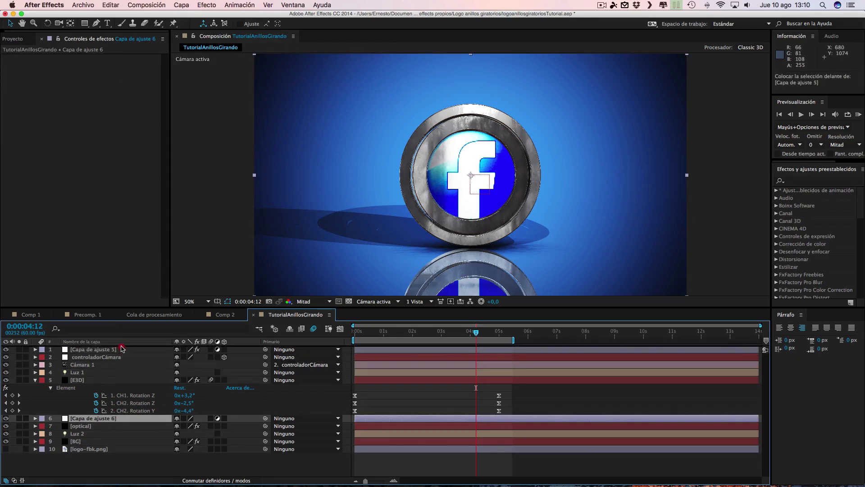
pyautogui.click(86, 349)
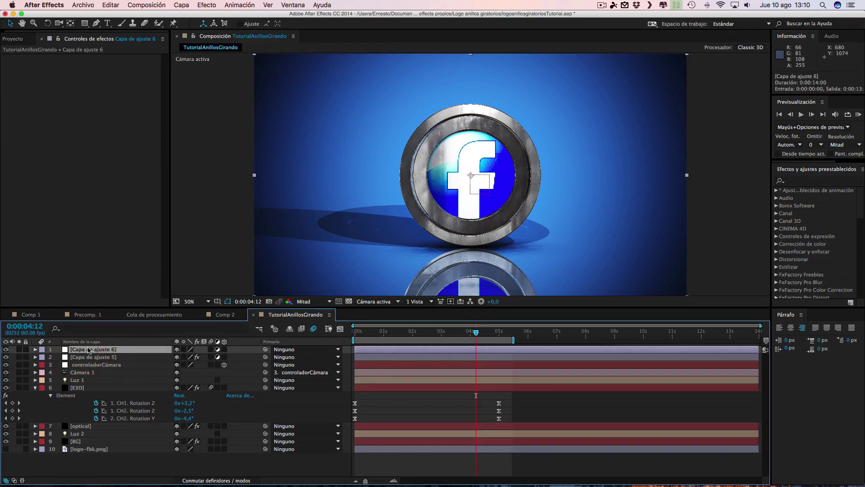
pyautogui.press('Return')
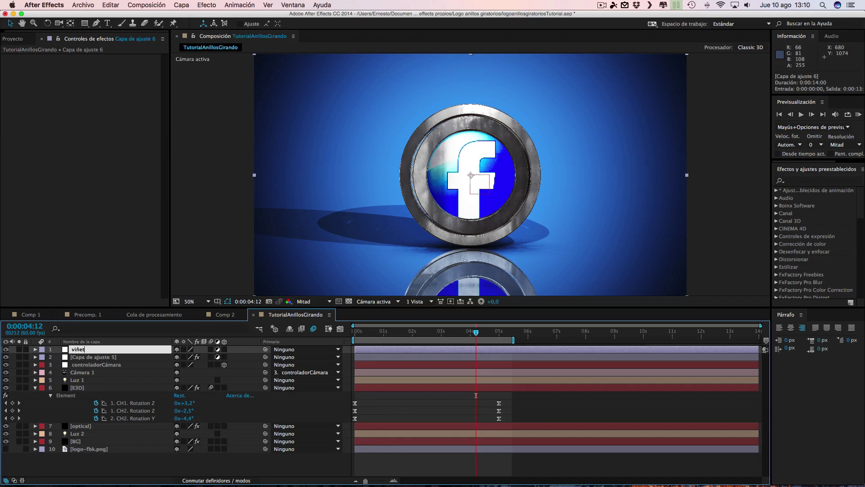
pyautogui.click(131, 469)
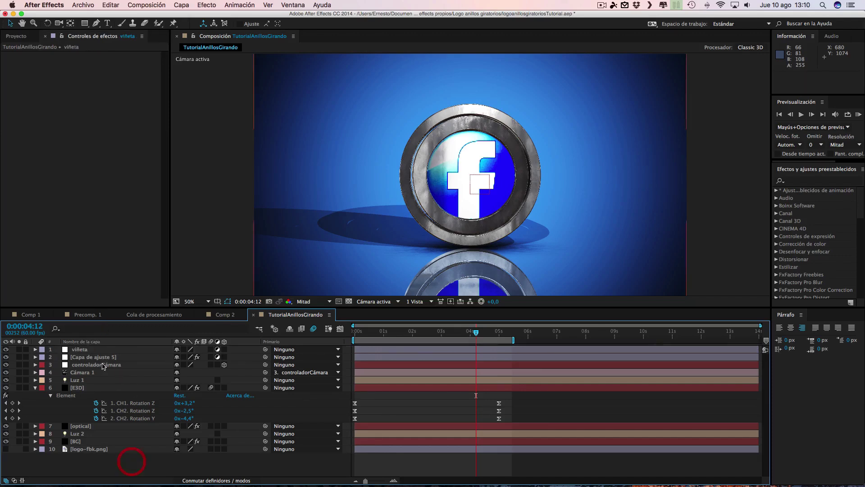
pyautogui.click(88, 349)
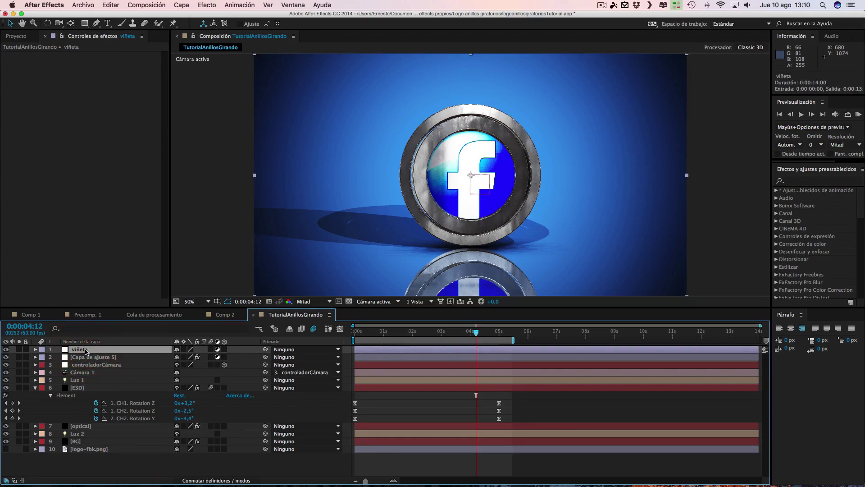
# Step: Apply Curvas (Curves) to viñeta and pull two curve points down to darken the comp
pyautogui.click(189, 7)
pyautogui.moveTo(202, 7)
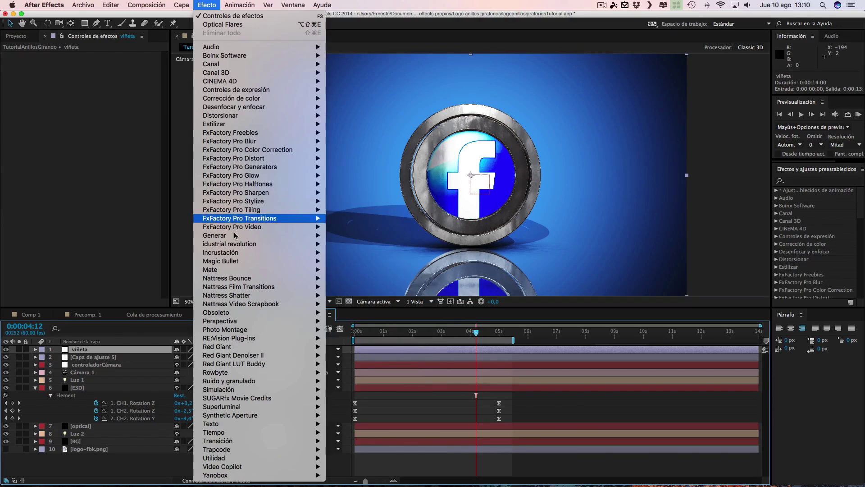
pyautogui.moveTo(231, 236)
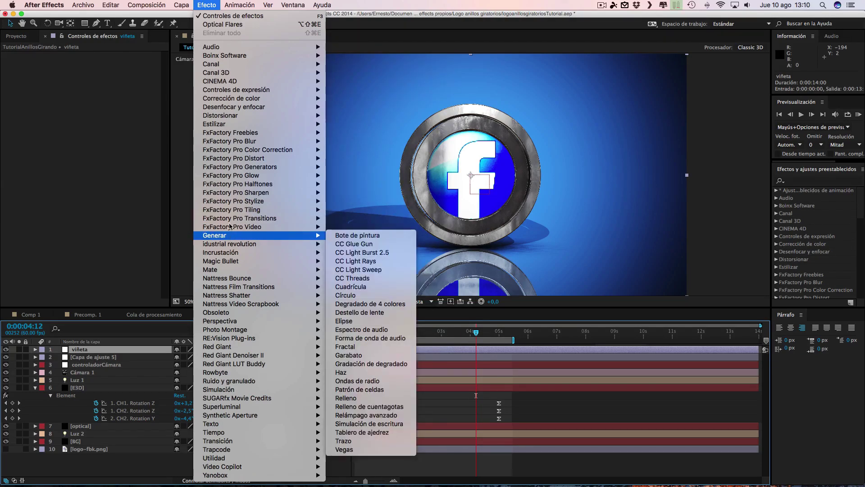
pyautogui.moveTo(226, 75)
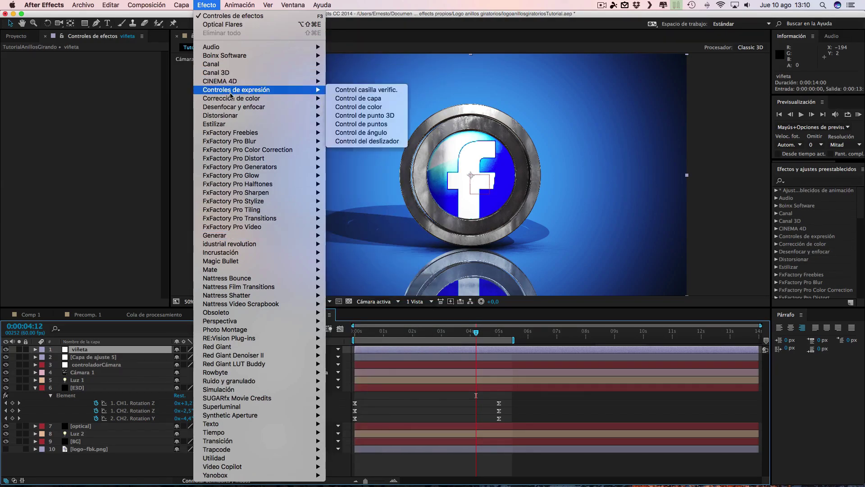
pyautogui.moveTo(253, 98)
pyautogui.click(347, 220)
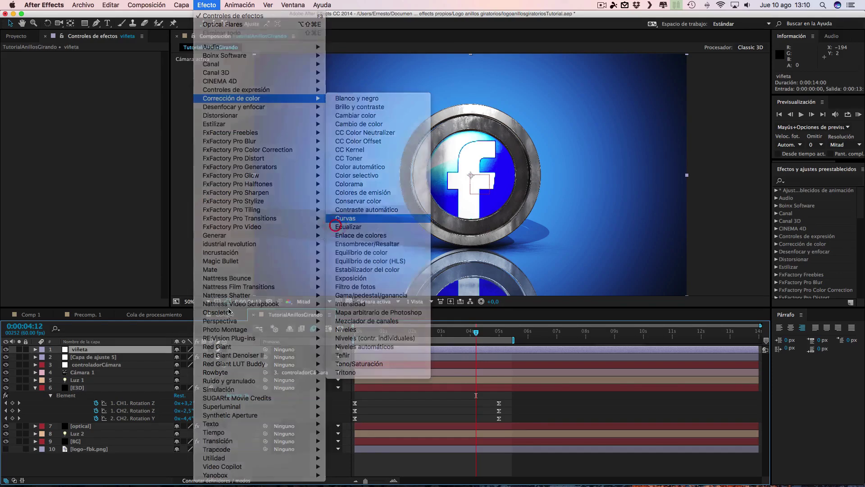
pyautogui.moveTo(53, 170); pyautogui.dragTo(64, 173)
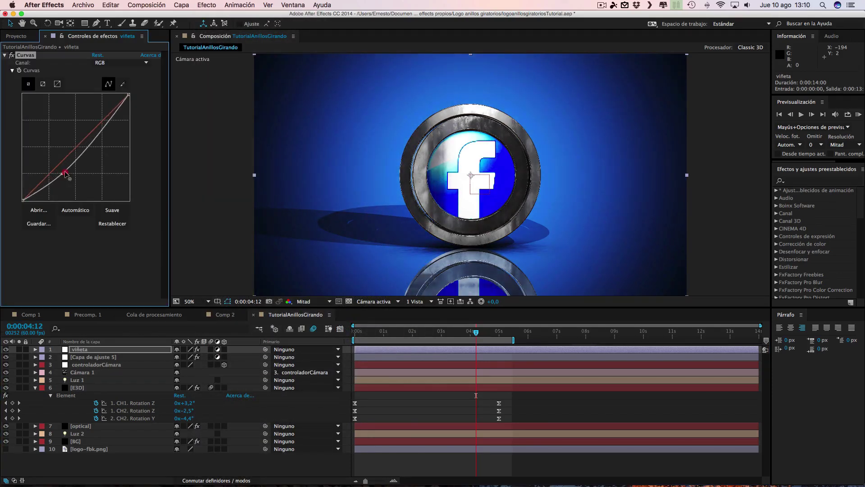
pyautogui.moveTo(90, 145); pyautogui.dragTo(88, 136)
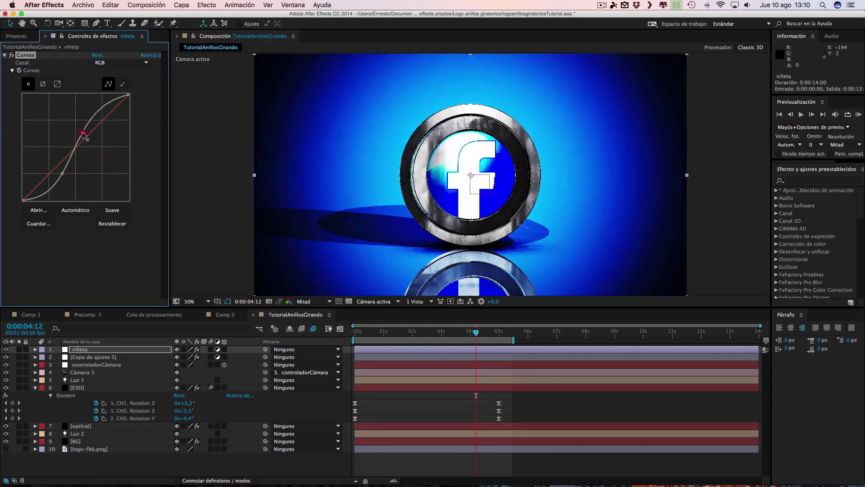
pyautogui.click(85, 24)
pyautogui.moveTo(85, 24); pyautogui.dragTo(118, 45)
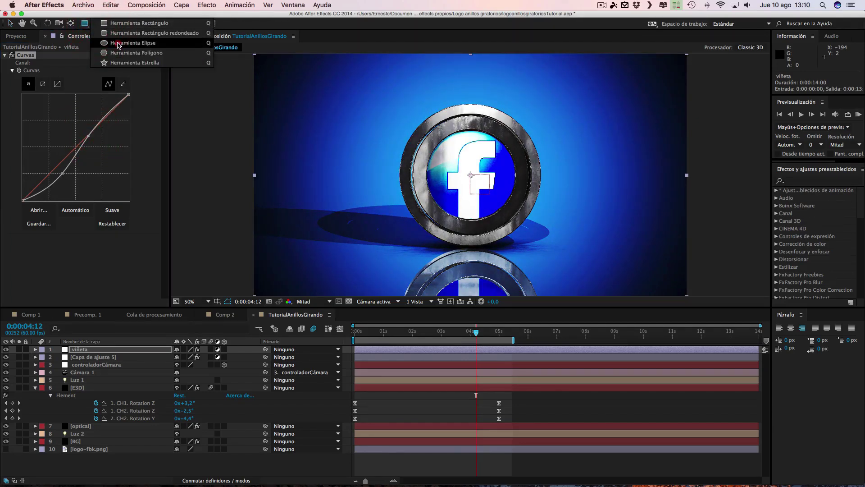
# Step: Add a full-frame inverted elliptical mask to viñeta and push the curve's shadows lower
pyautogui.doubleClick(85, 23)
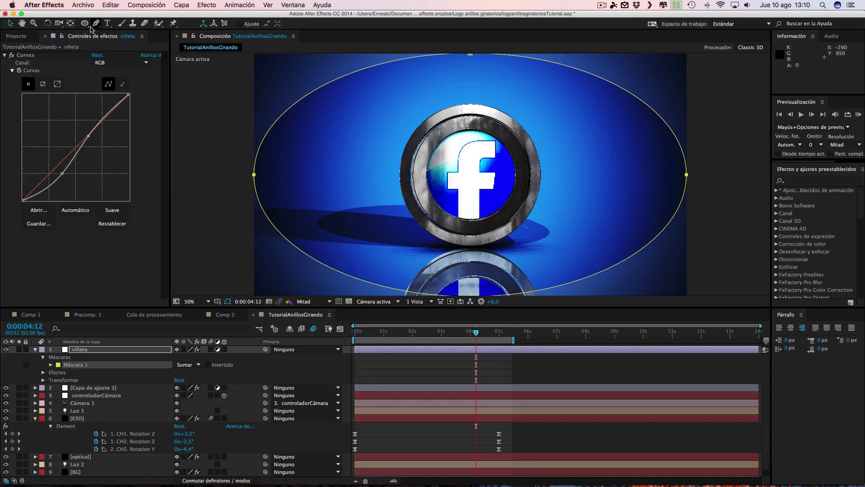
pyautogui.click(113, 210)
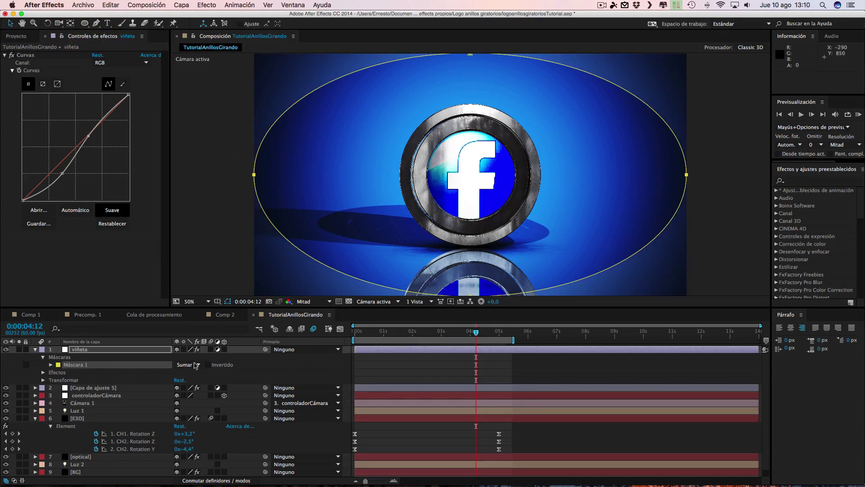
pyautogui.click(208, 365)
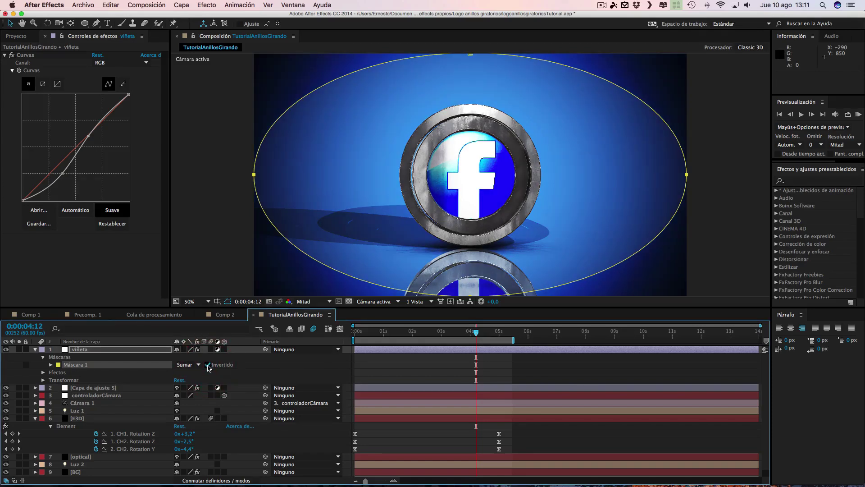
pyautogui.moveTo(59, 176); pyautogui.dragTo(58, 185)
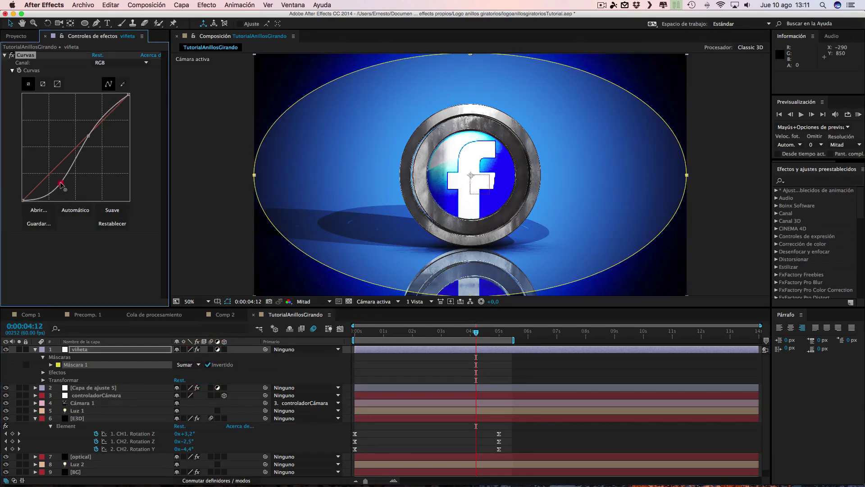
pyautogui.moveTo(88, 138); pyautogui.dragTo(90, 136)
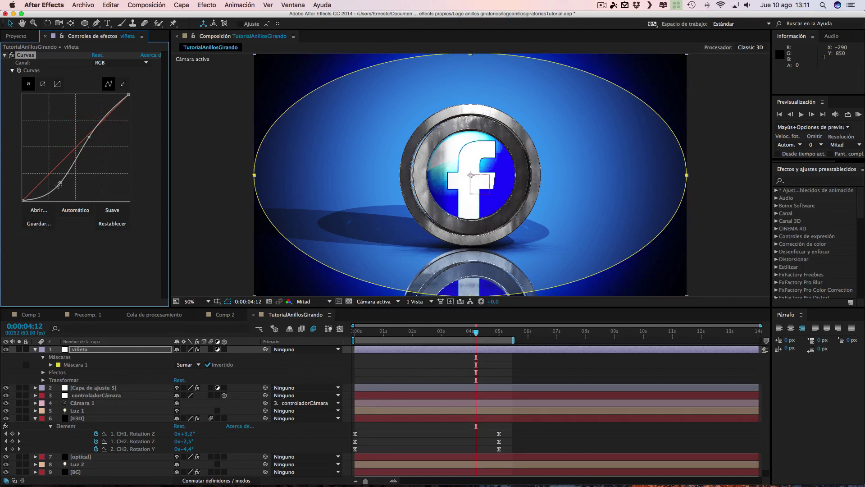
pyautogui.moveTo(61, 182); pyautogui.dragTo(54, 190)
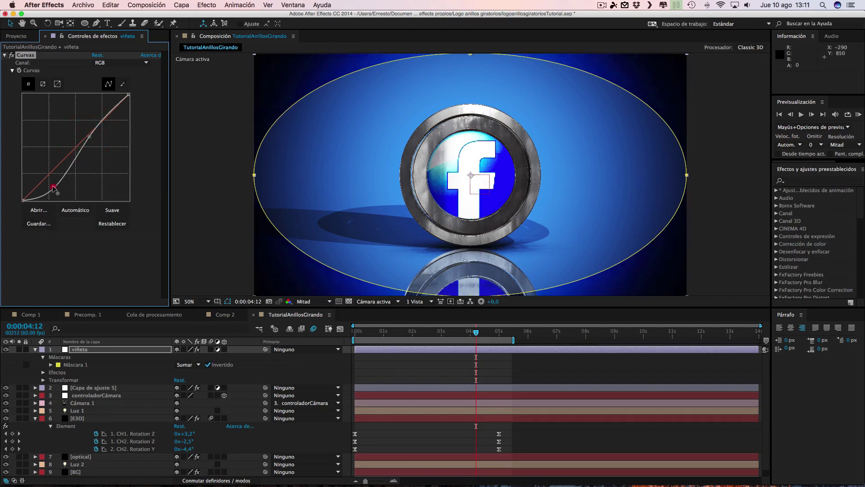
# Step: Set the mask's Calado (feather) to 204 px and Expansión to 94 px
pyautogui.click(50, 365)
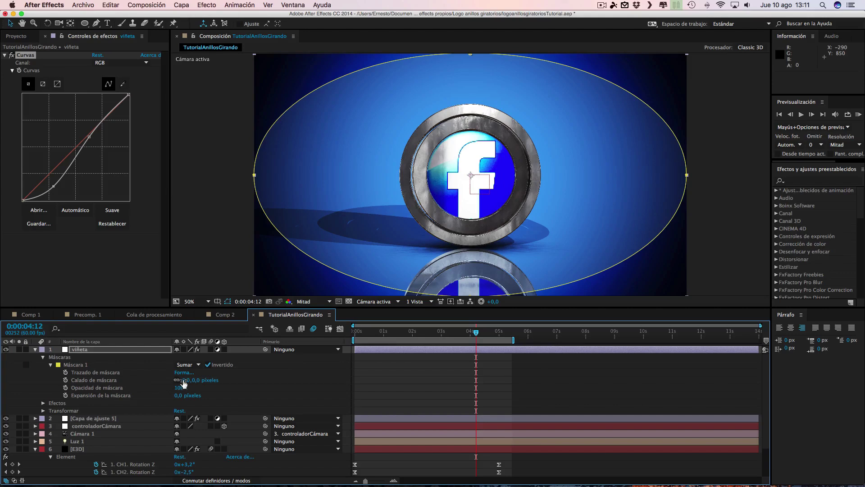
pyautogui.moveTo(184, 380); pyautogui.dragTo(278, 380)
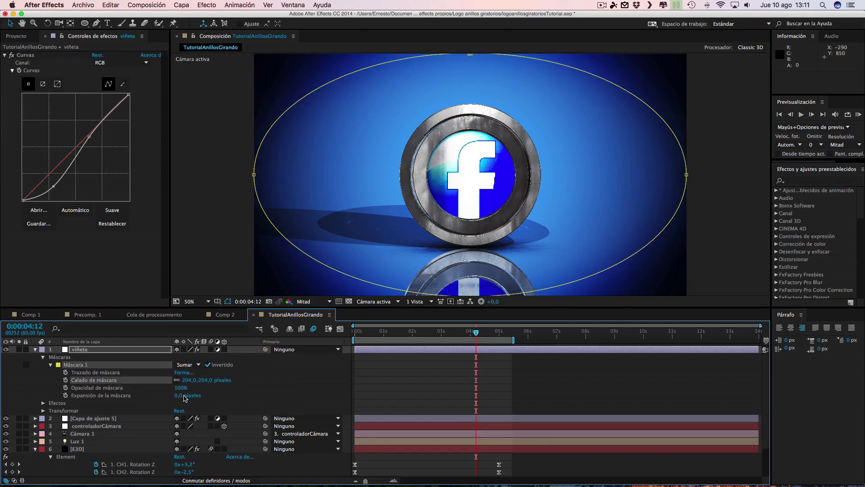
pyautogui.moveTo(179, 396); pyautogui.dragTo(222, 395)
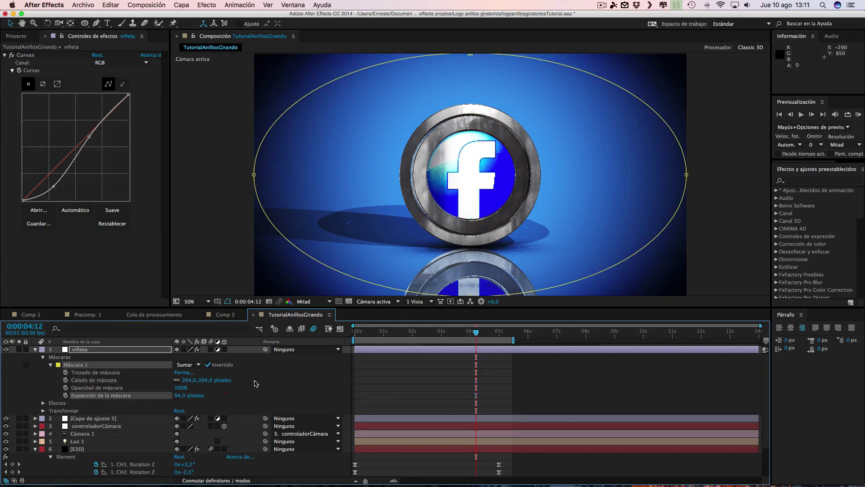
pyautogui.click(83, 426)
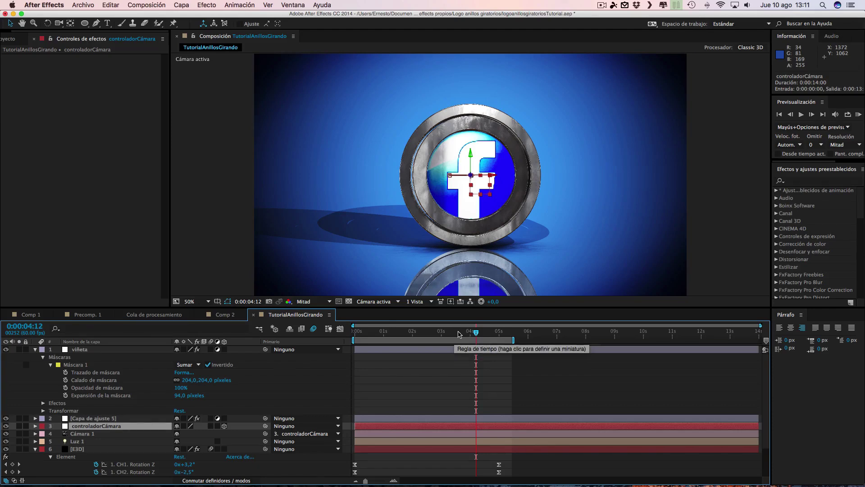
# Step: Check the rings at 3:35, 2:42, 2:14 and 2:39, enable motion blur, and select [E3D]
pyautogui.click(458, 334)
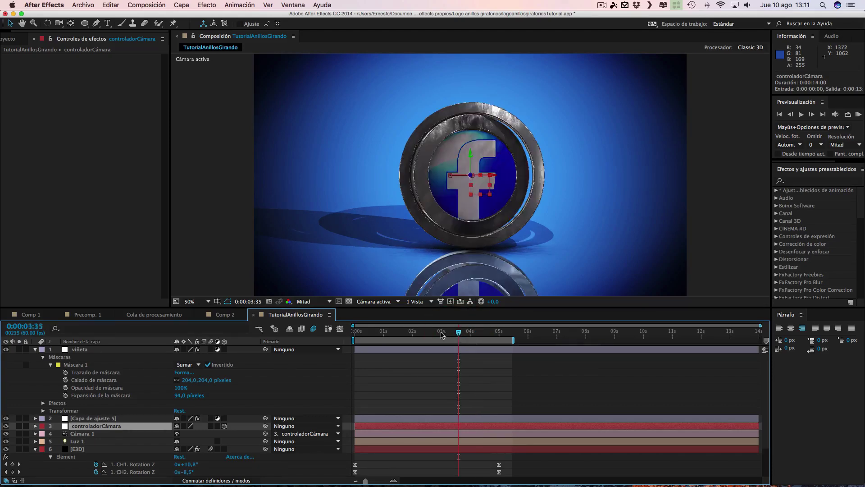
pyautogui.click(433, 333)
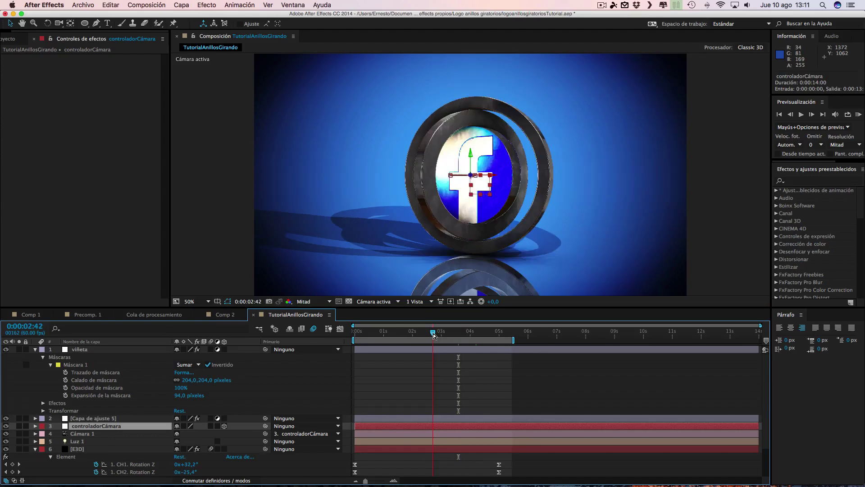
pyautogui.click(419, 334)
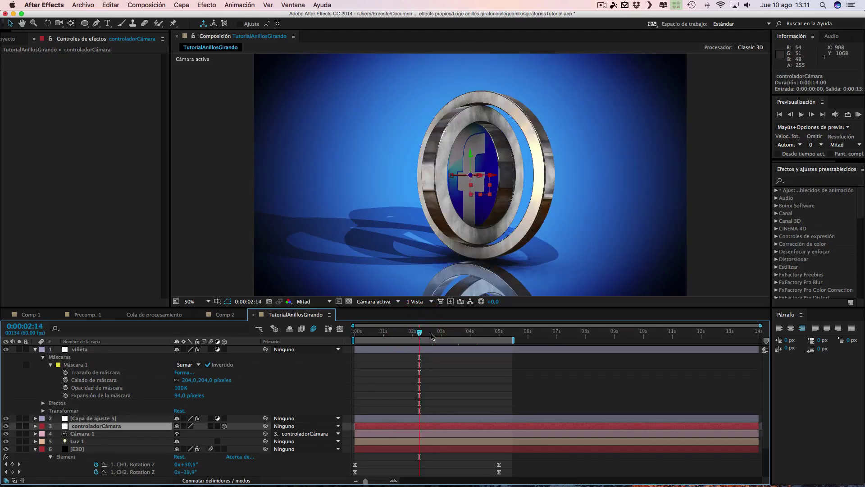
pyautogui.click(431, 334)
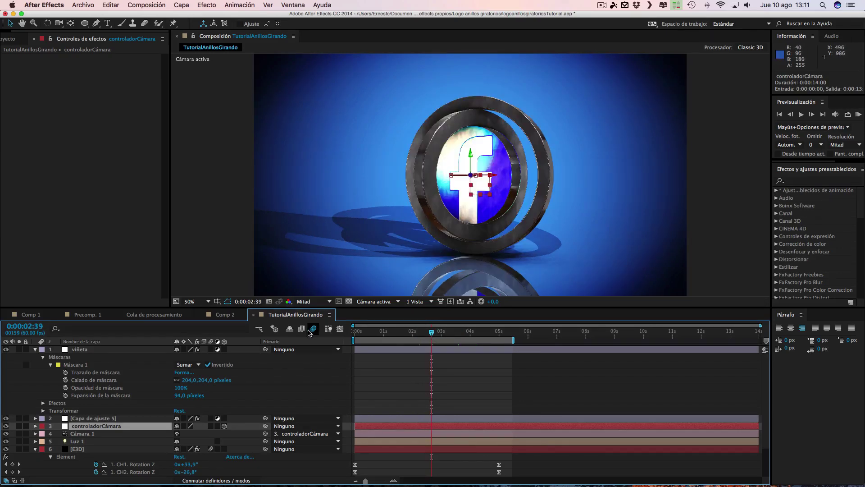
pyautogui.click(309, 329)
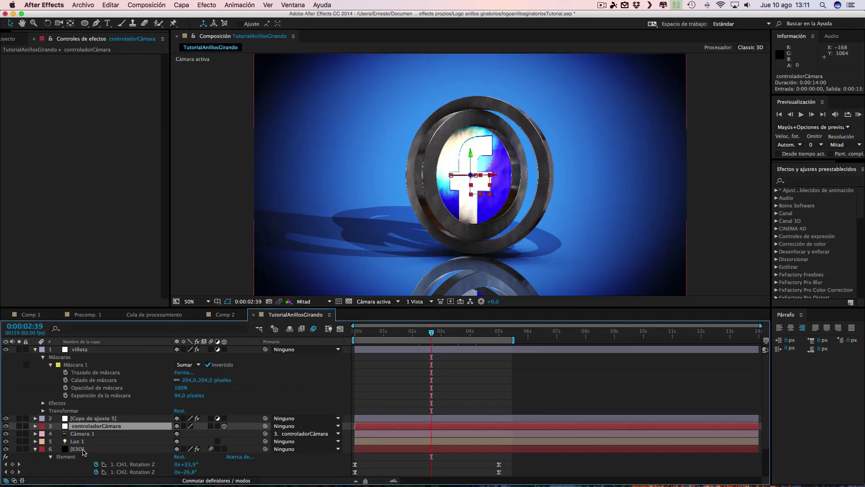
pyautogui.click(83, 448)
# Step: Expand Element's Output group on [E3D] and check Enhanced Multisampling
pyautogui.moveTo(164, 116); pyautogui.dragTo(177, 254)
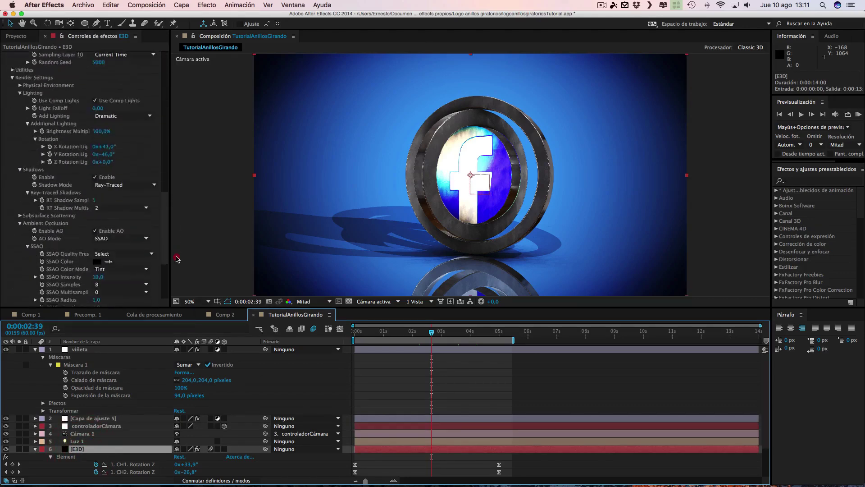
pyautogui.click(12, 295)
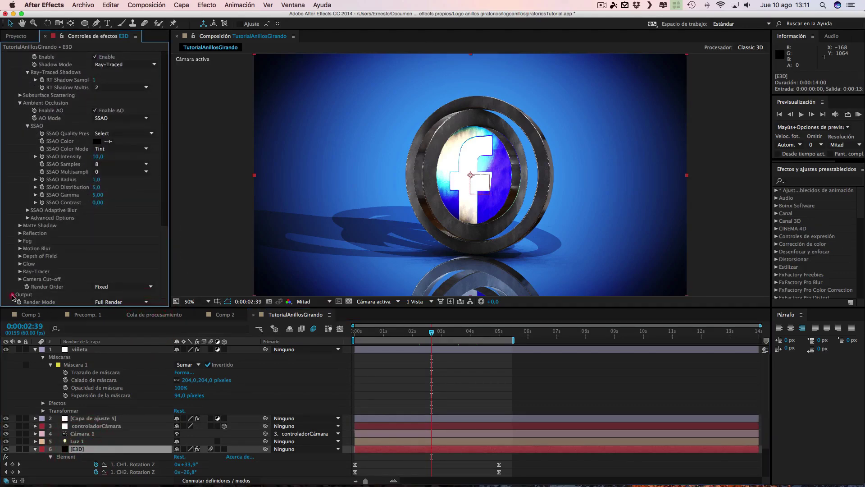
pyautogui.scroll(-5, 6, 260)
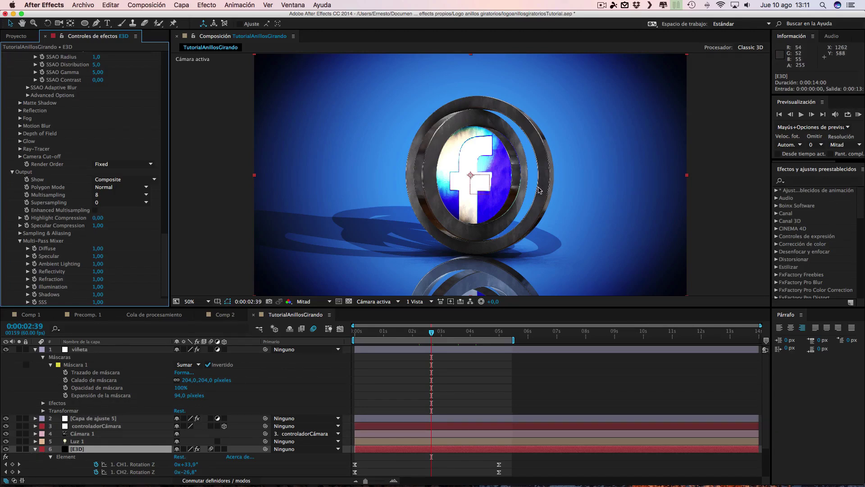
pyautogui.click(95, 210)
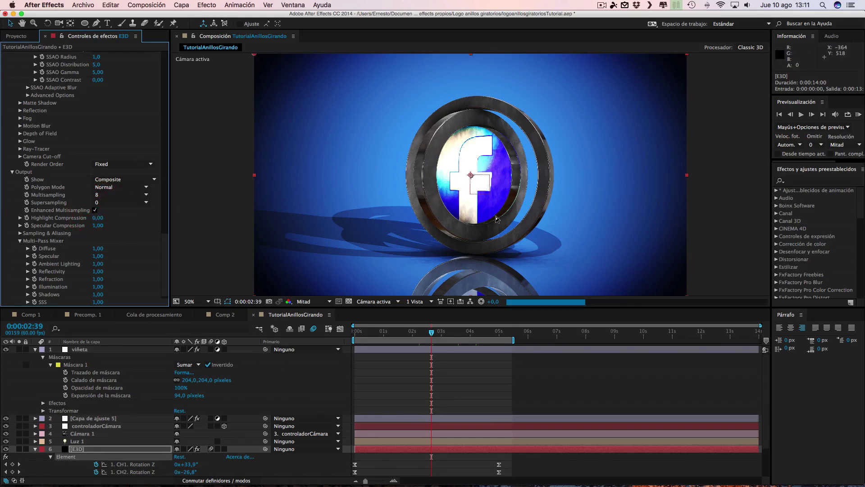
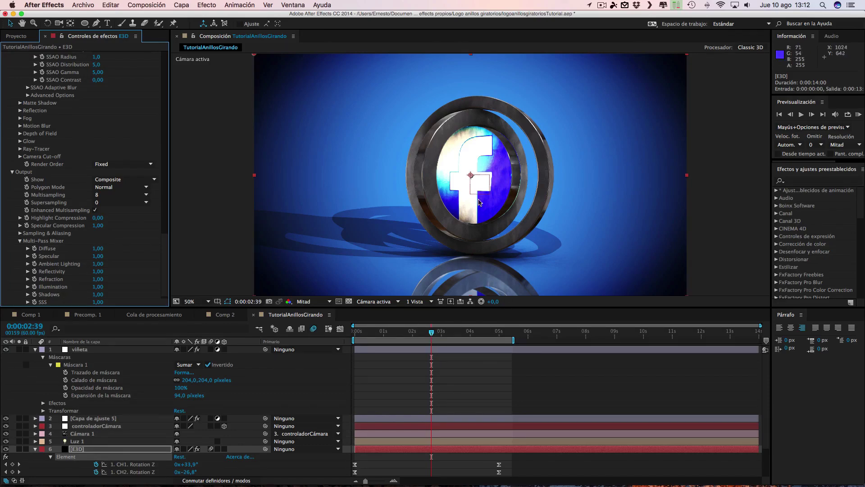
# Step: Switch on the Motion Blur master switch in the TutorialAnillosGirando timeline
pyautogui.click(314, 329)
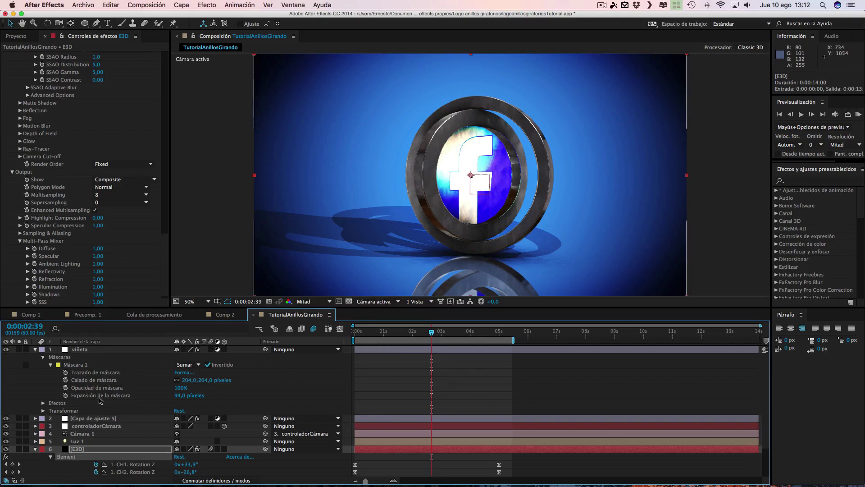
# Step: Expand Cámara 1's Opciones de cámara at 0:00:05:01 and turn Profundidad de campo on
pyautogui.click(83, 433)
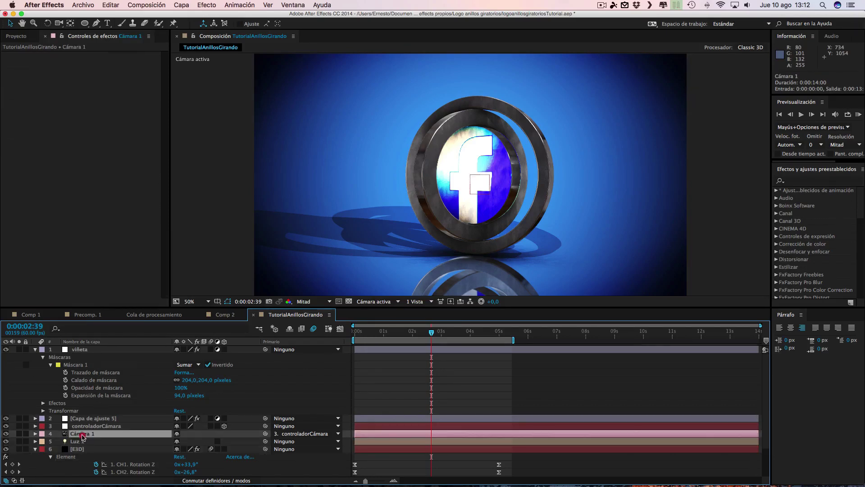
pyautogui.click(35, 433)
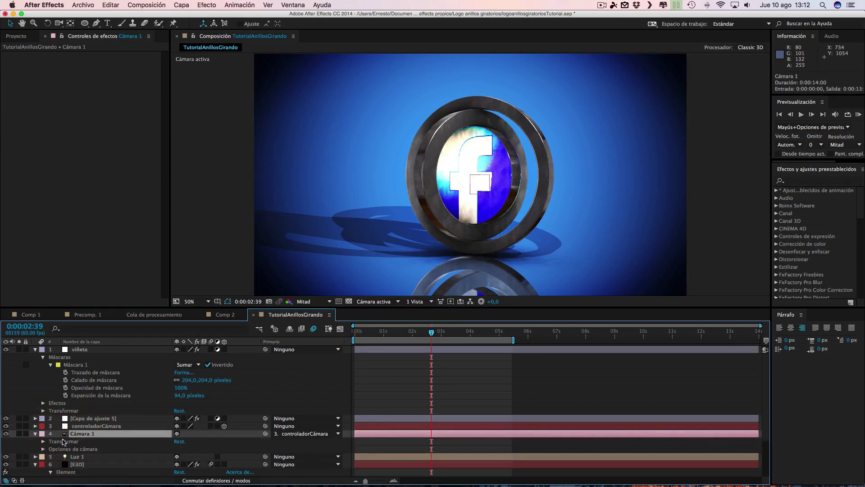
pyautogui.click(43, 449)
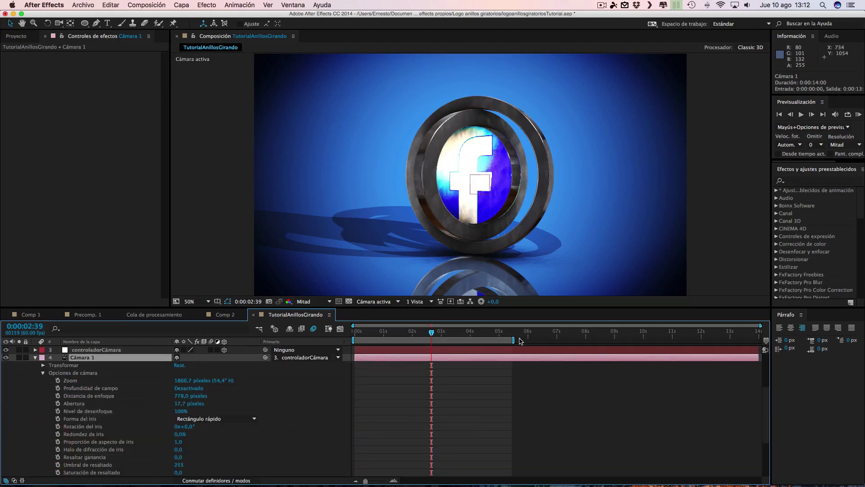
pyautogui.click(501, 334)
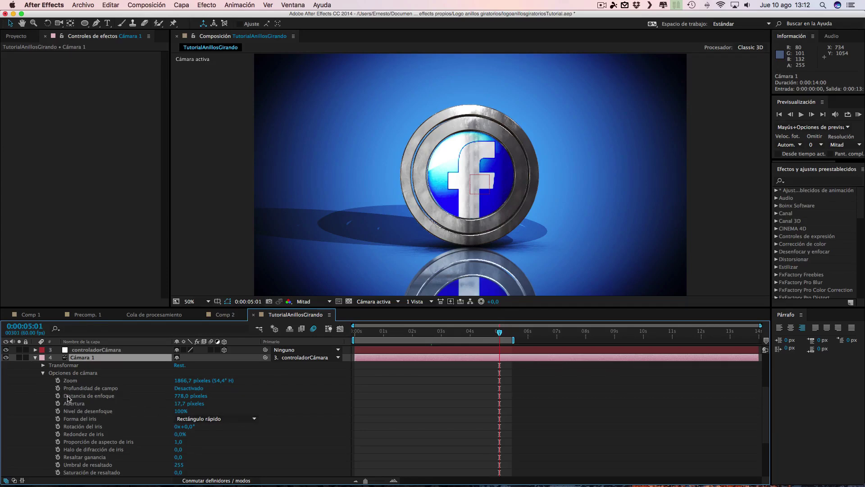
pyautogui.moveTo(175, 396); pyautogui.dragTo(196, 395)
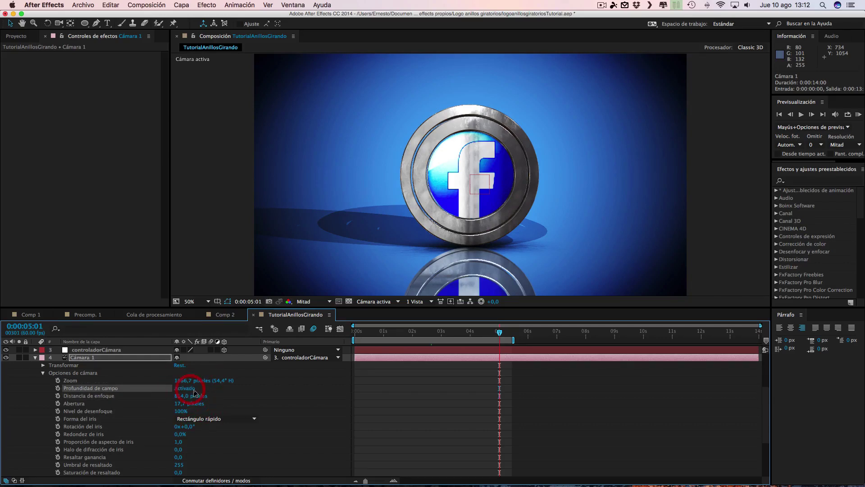
pyautogui.click(188, 388)
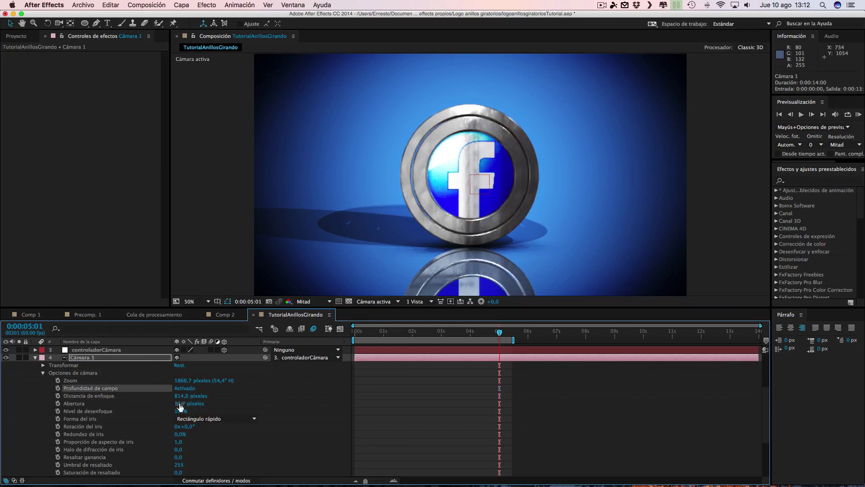
# Step: Raise the camera aperture to 94,7 and push the focus distance out to about 1900 pixels
pyautogui.moveTo(180, 404); pyautogui.dragTo(213, 402)
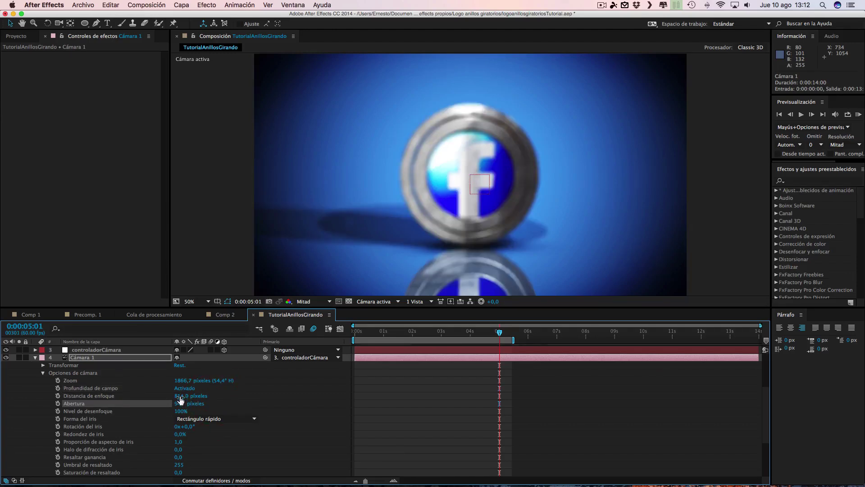
pyautogui.moveTo(182, 396); pyautogui.dragTo(292, 397)
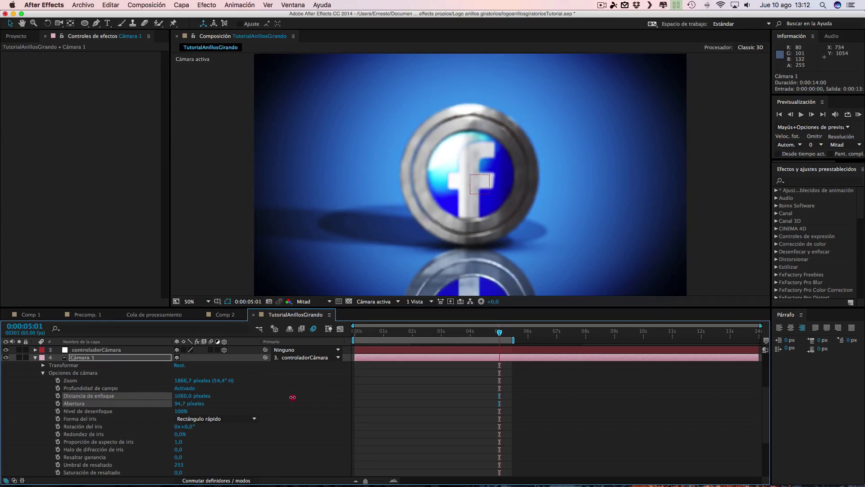
pyautogui.moveTo(297, 396); pyautogui.dragTo(545, 385)
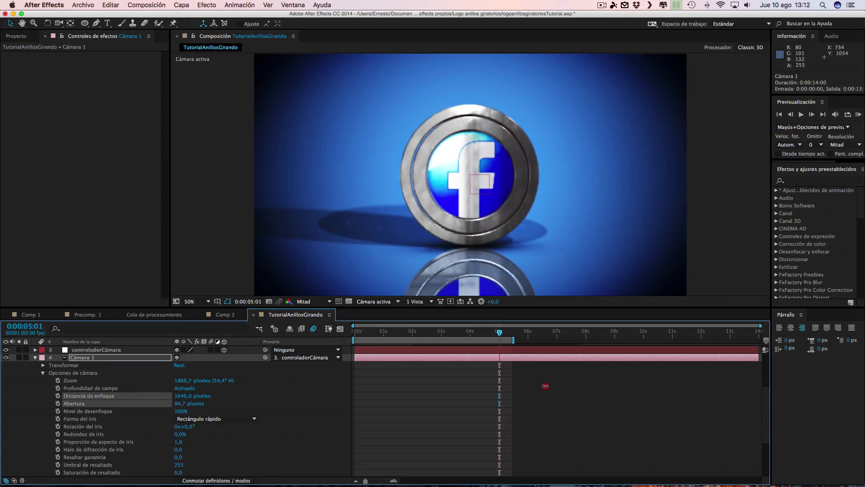
pyautogui.moveTo(588, 384); pyautogui.dragTo(652, 380)
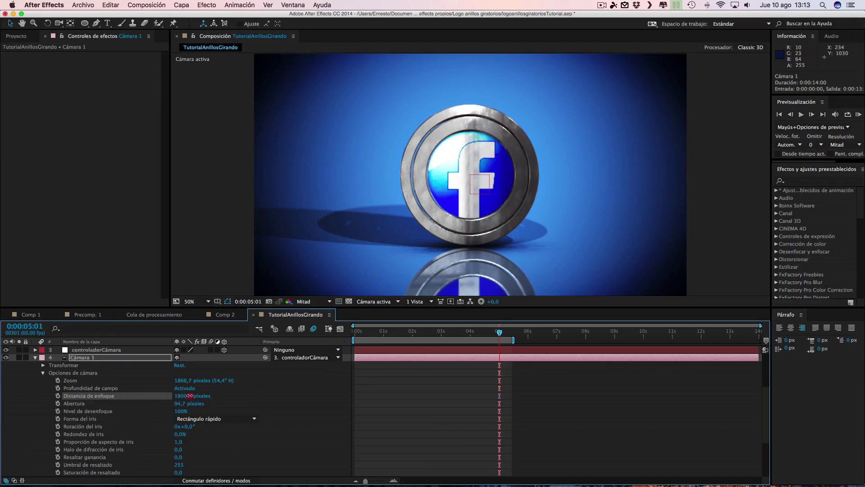
pyautogui.moveTo(190, 395); pyautogui.dragTo(199, 395)
# Step: Compare with depth of field off, re-enable it, and settle the focus distance at 2041 pixels
pyautogui.click(181, 388)
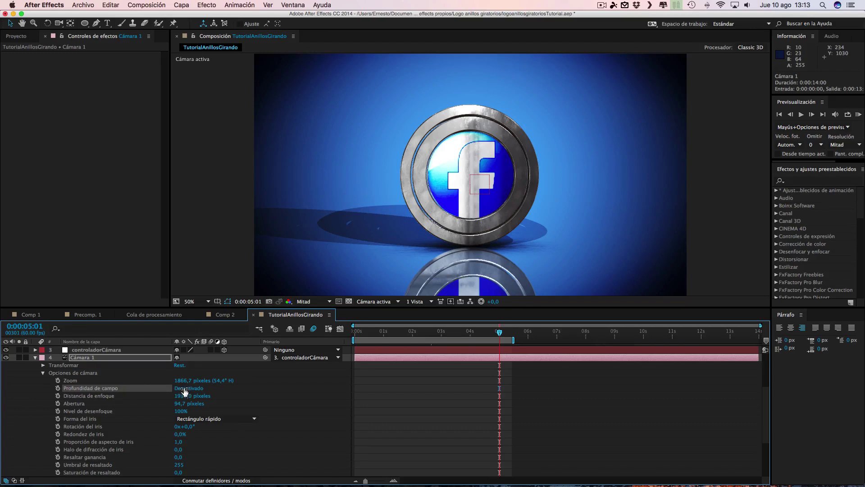
pyautogui.doubleClick(184, 390)
pyautogui.click(185, 390)
pyautogui.moveTo(165, 394); pyautogui.dragTo(122, 394)
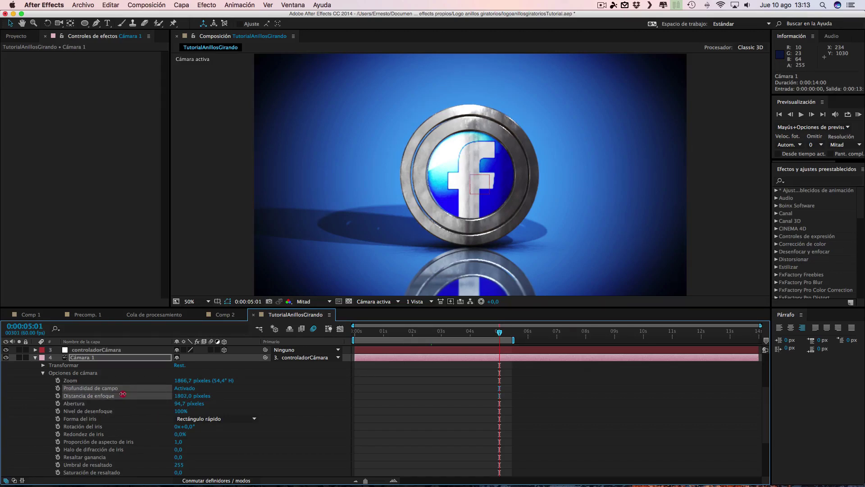
pyautogui.moveTo(122, 394); pyautogui.dragTo(93, 395)
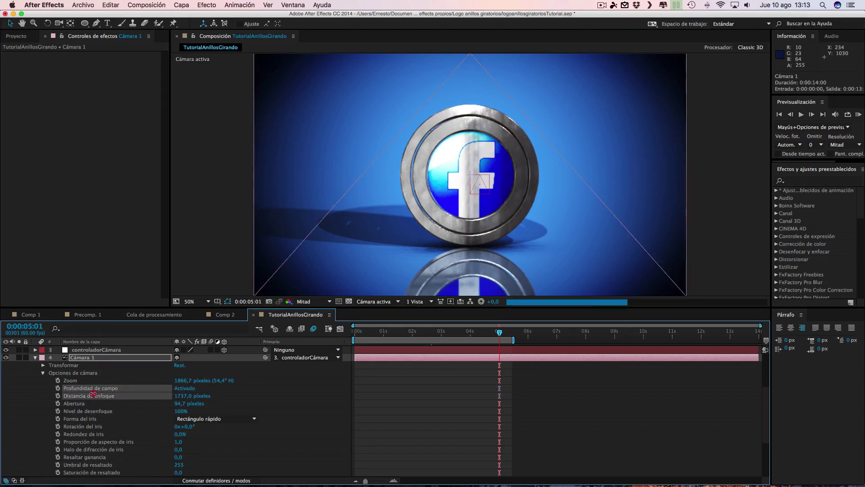
pyautogui.moveTo(227, 394); pyautogui.dragTo(231, 395)
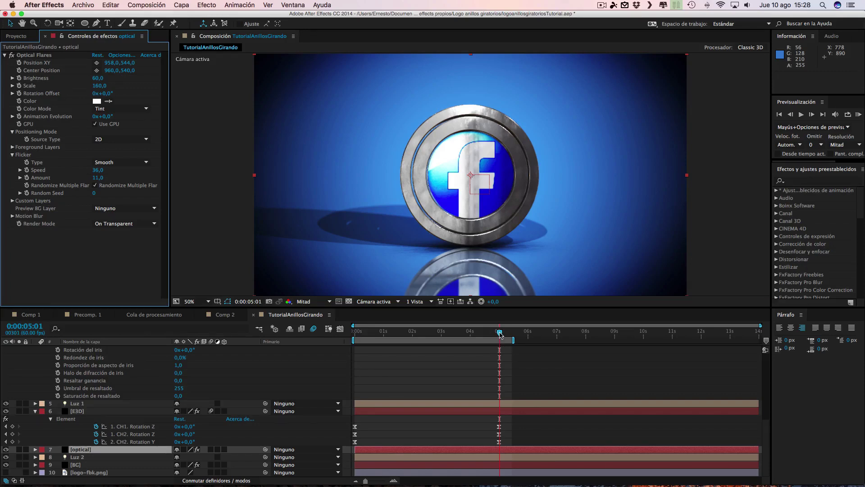
# Step: Scrub to 0:00:05:17 and extend the work area end to 0:00:06:00
pyautogui.click(500, 333)
pyautogui.click(507, 333)
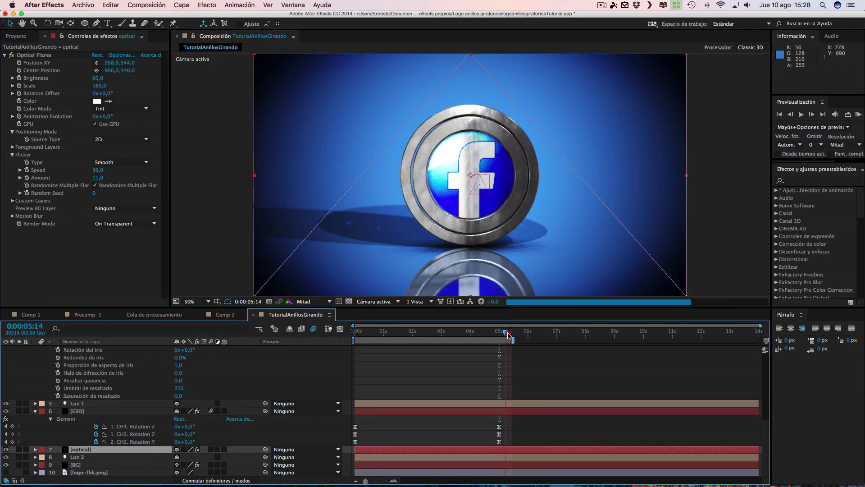
pyautogui.moveTo(509, 332); pyautogui.dragTo(512, 334)
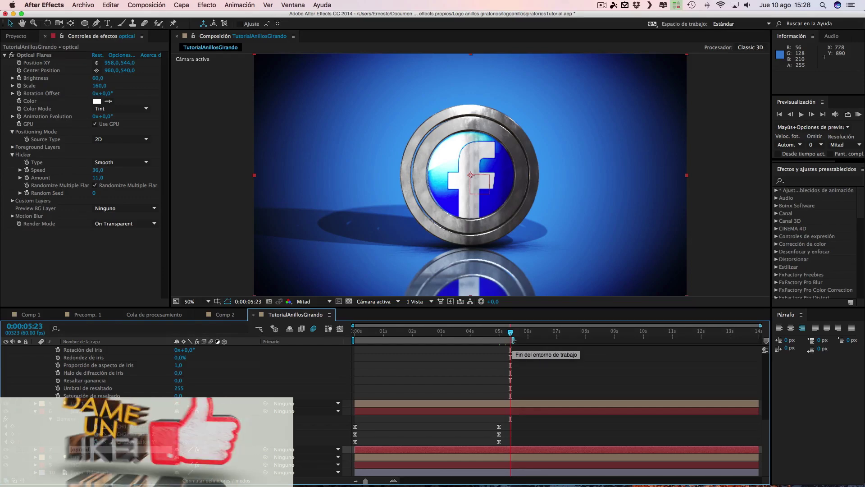
pyautogui.moveTo(513, 341); pyautogui.dragTo(530, 341)
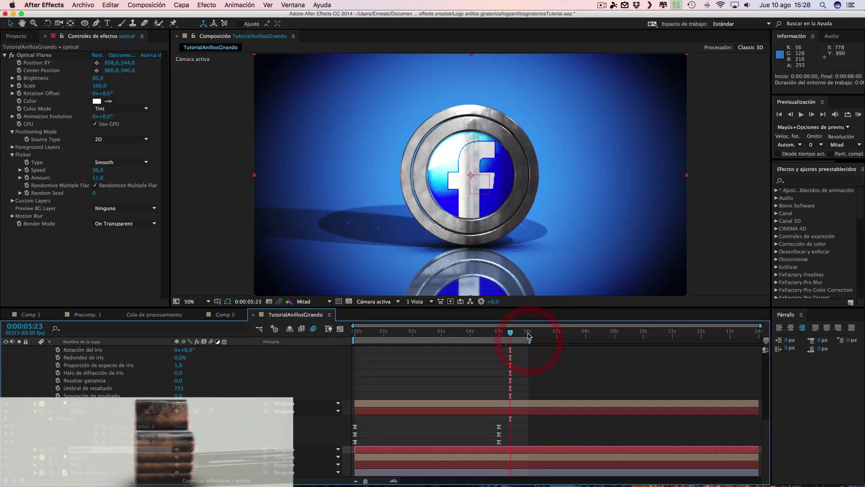
# Step: Pull the work area end back to 0:00:05:34 and check the frame at 0:00:05:26
pyautogui.click(529, 336)
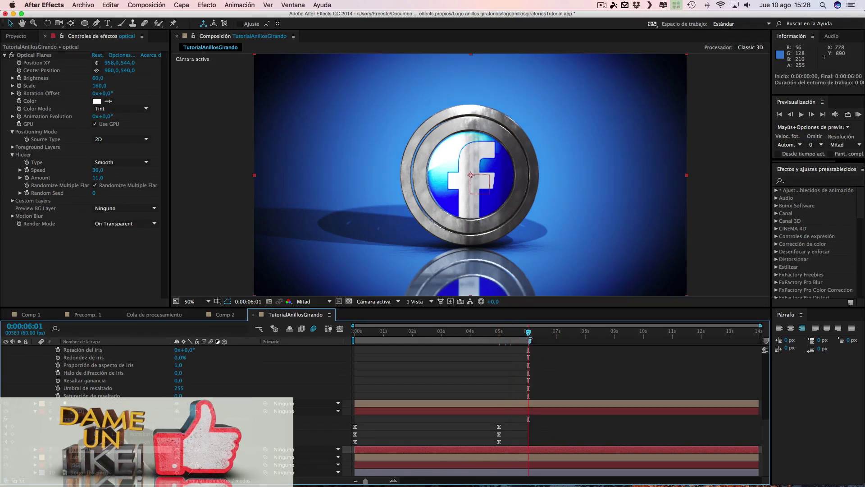
pyautogui.click(500, 335)
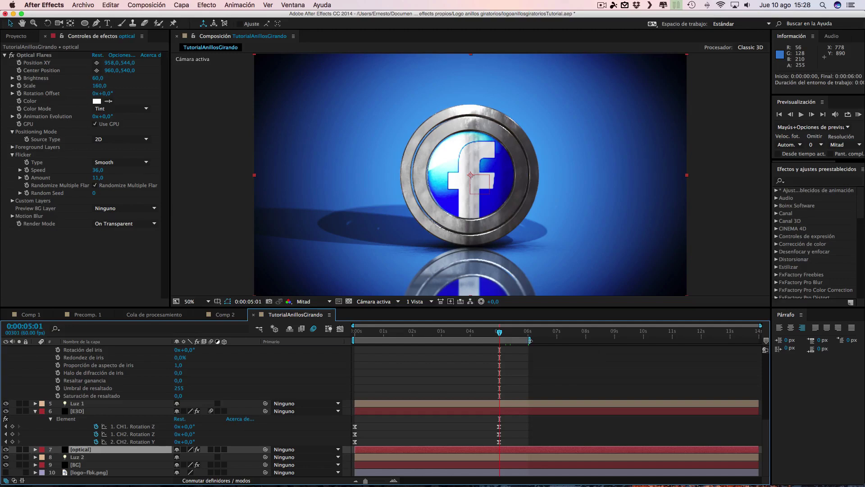
pyautogui.moveTo(530, 340); pyautogui.dragTo(517, 340)
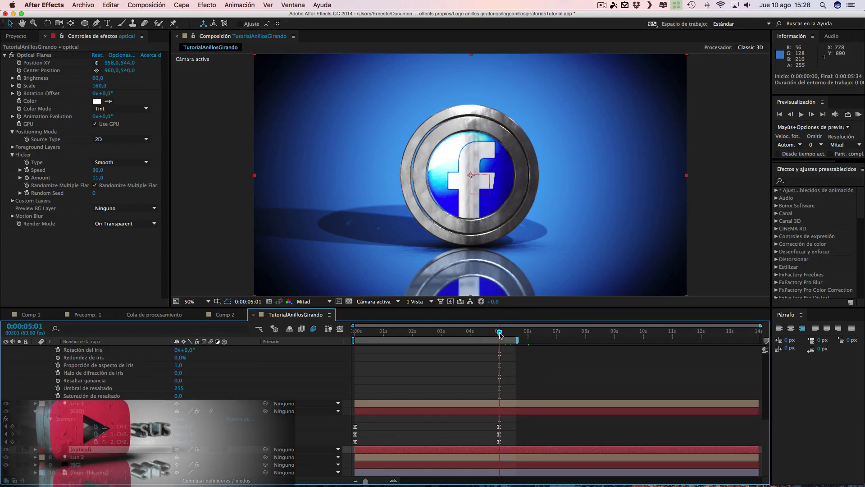
pyautogui.click(513, 335)
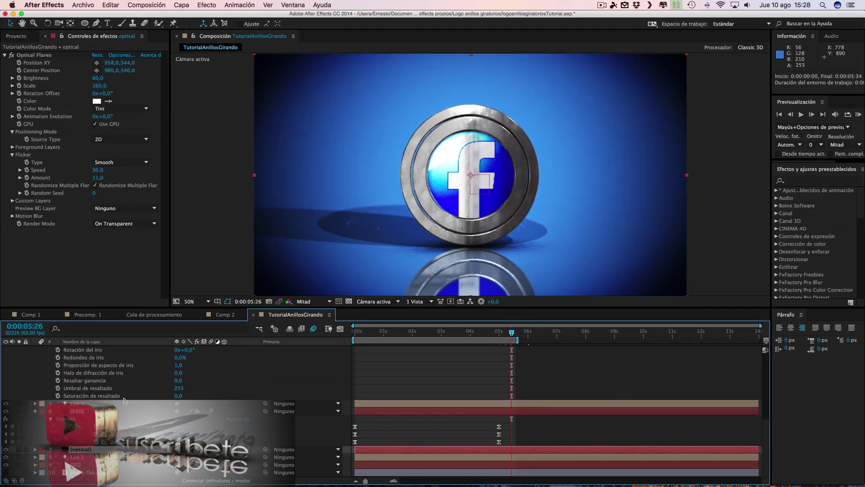
pyautogui.scroll(4, 119, 397)
pyautogui.scroll(5, 119, 396)
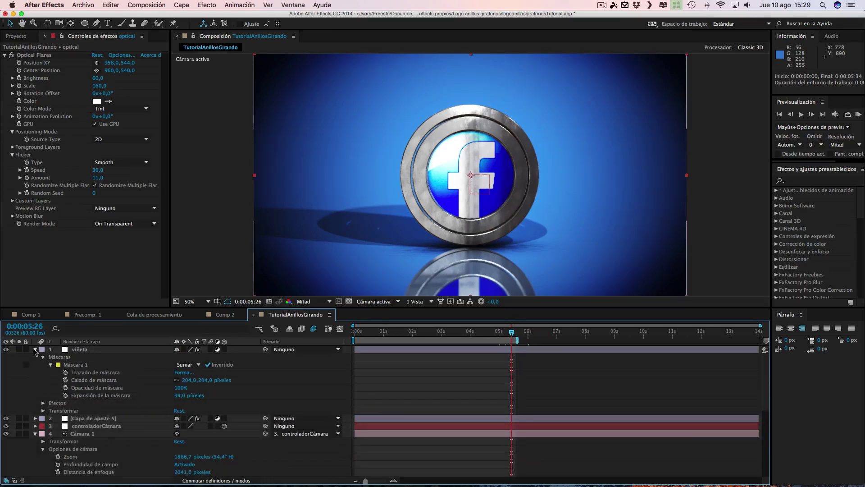
pyautogui.scroll(-4, 41, 371)
pyautogui.click(35, 372)
pyautogui.click(36, 387)
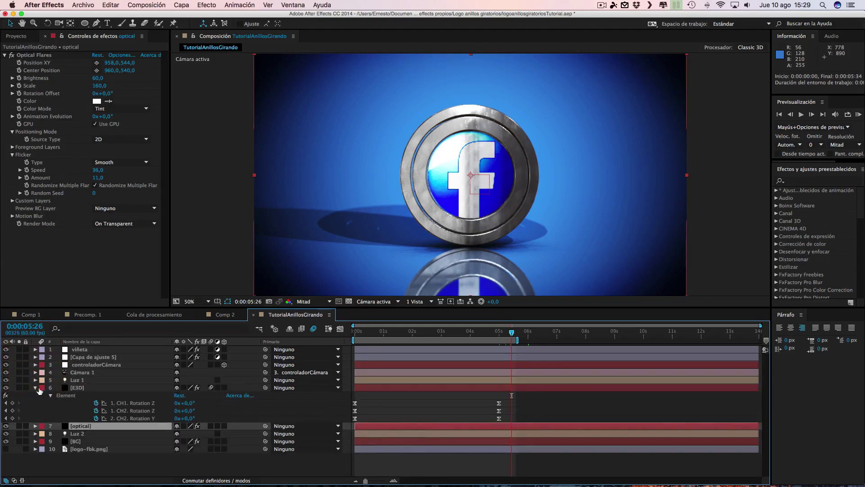
pyautogui.click(36, 387)
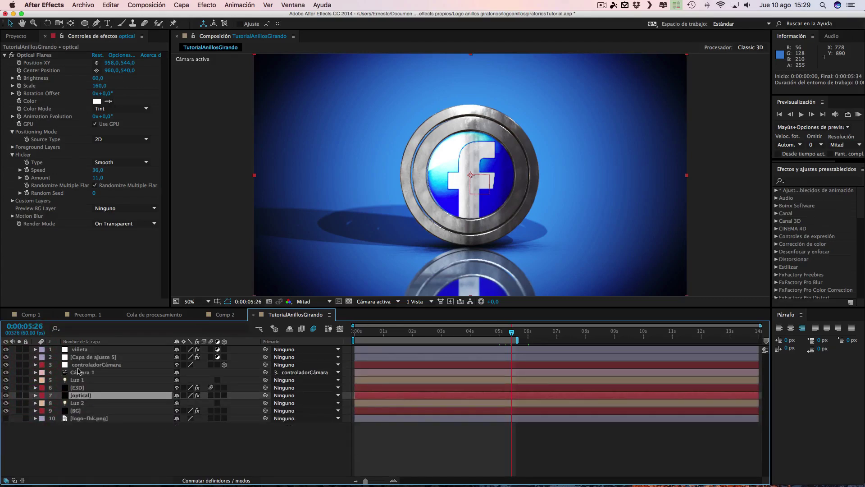
pyautogui.click(84, 350)
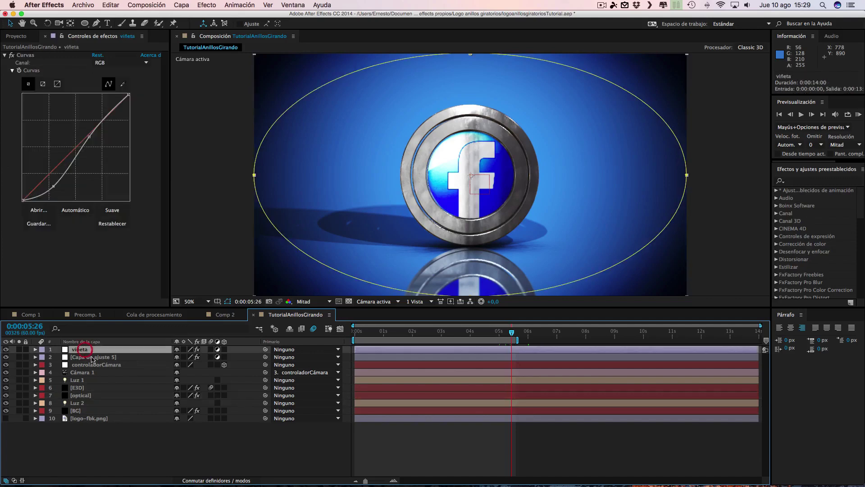
pyautogui.keyDown('shift'); pyautogui.click(92, 419); pyautogui.keyUp('shift')
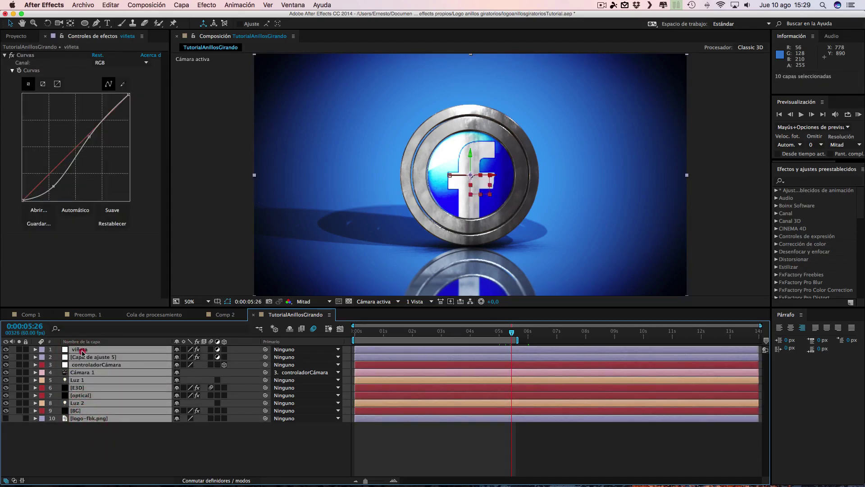
pyautogui.click(118, 445)
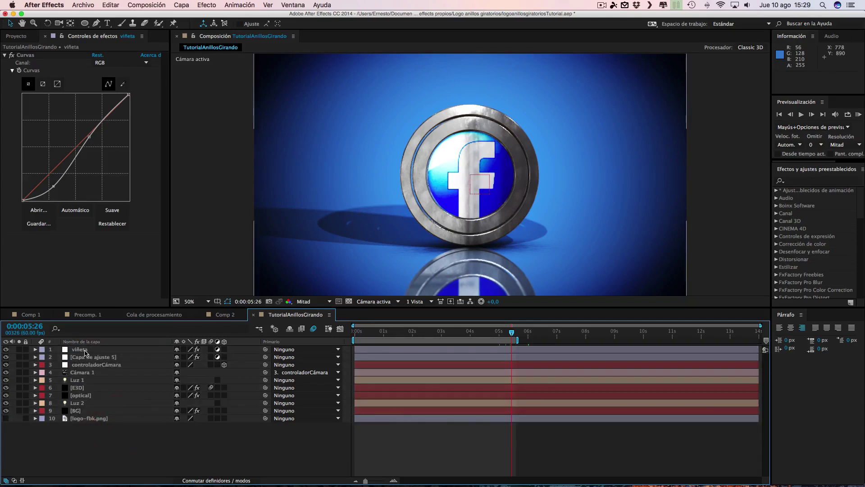
pyautogui.click(85, 350)
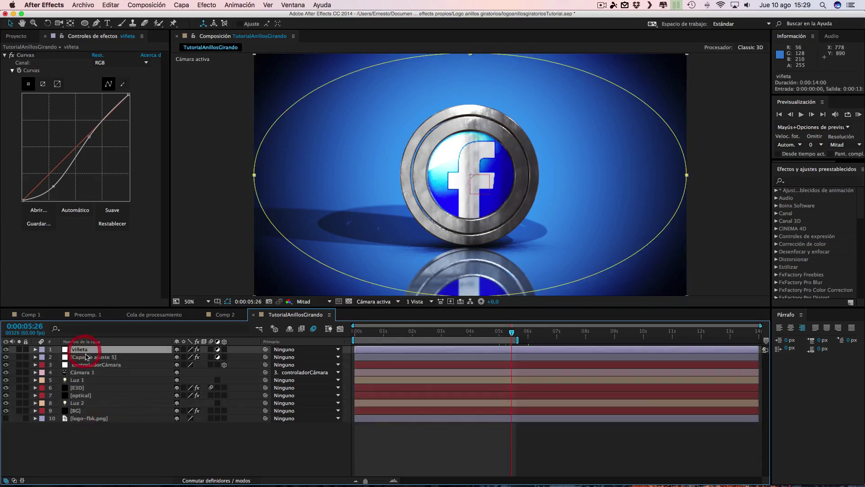
pyautogui.keyDown('shift'); pyautogui.click(87, 421); pyautogui.keyUp('shift')
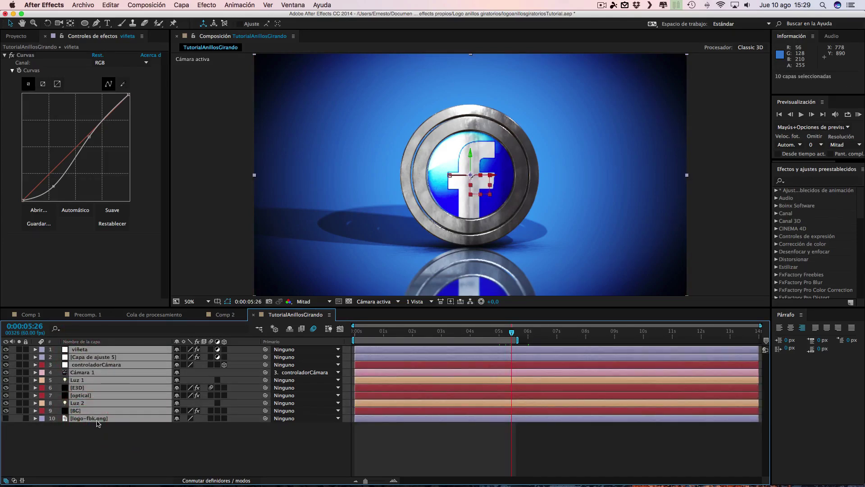
# Step: Precompose the ten layers as PrecompTutorialFinal, moving all attributes into the new comp
pyautogui.click(182, 4)
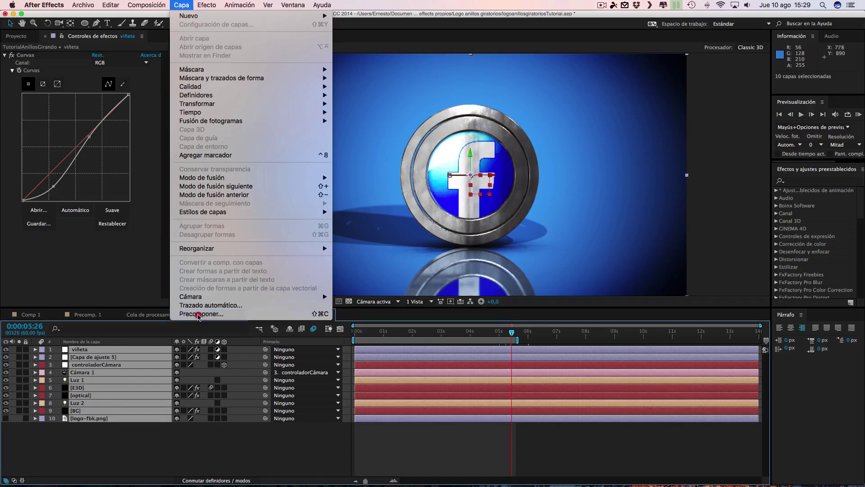
pyautogui.click(200, 314)
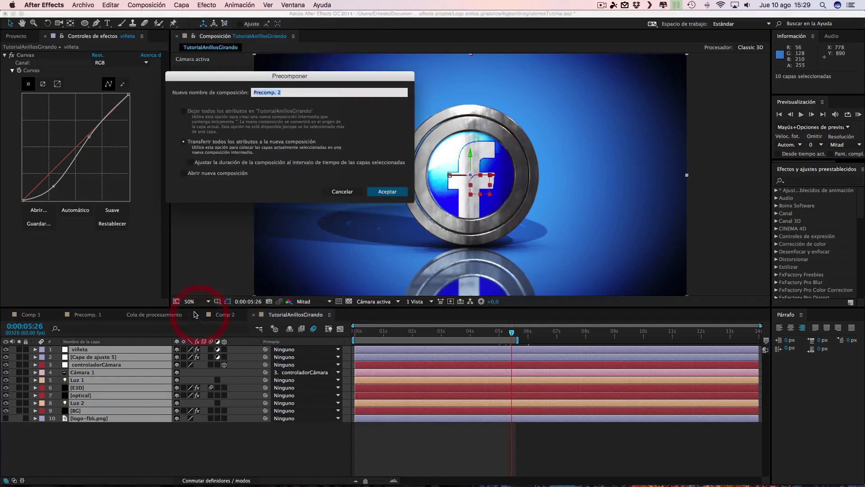
pyautogui.click(278, 92)
pyautogui.moveTo(276, 93); pyautogui.dragTo(282, 93)
pyautogui.write('Tutor')
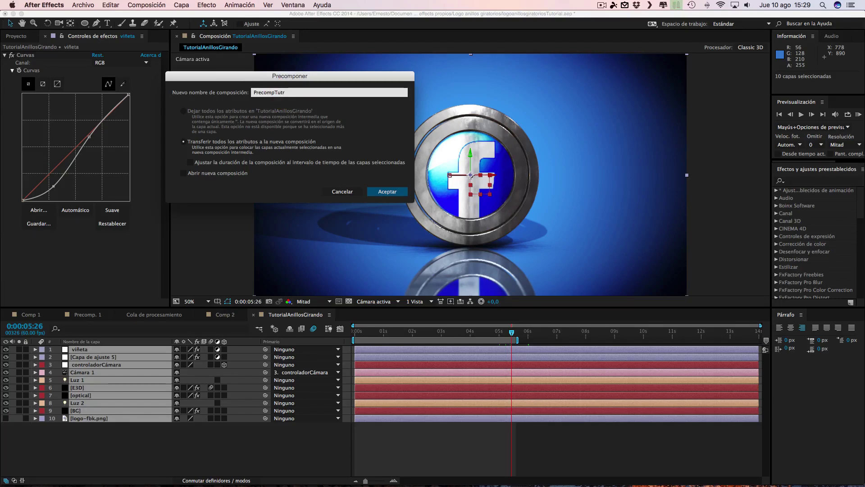
pyautogui.write('ialFinal')
pyautogui.click(185, 144)
pyautogui.click(387, 191)
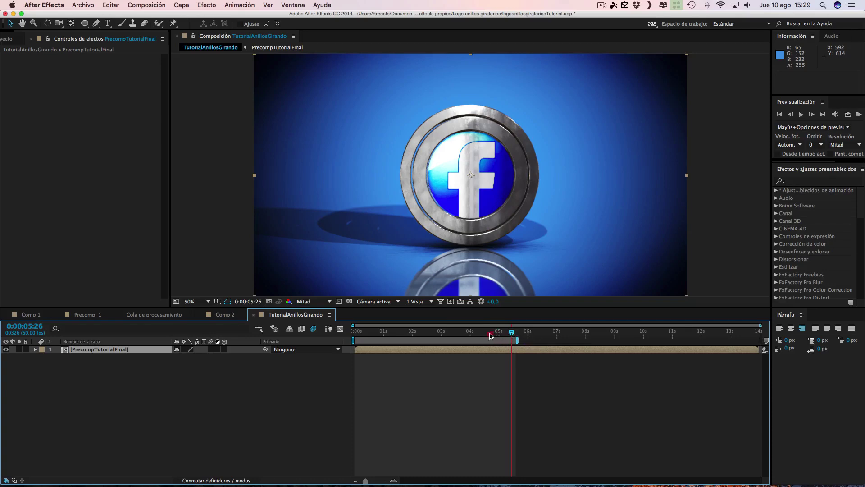
# Step: Check the nested ring animation at 0:00:03:54, 0:00:03:34 and 0:00:04:43
pyautogui.click(467, 334)
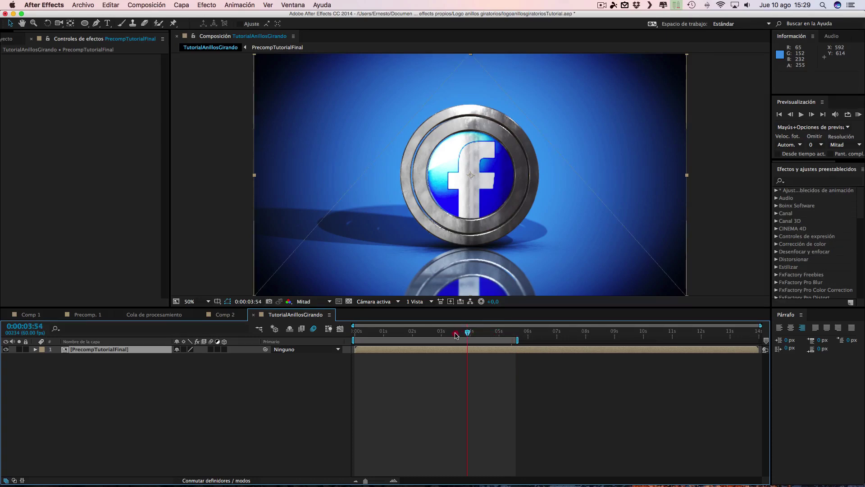
pyautogui.click(458, 334)
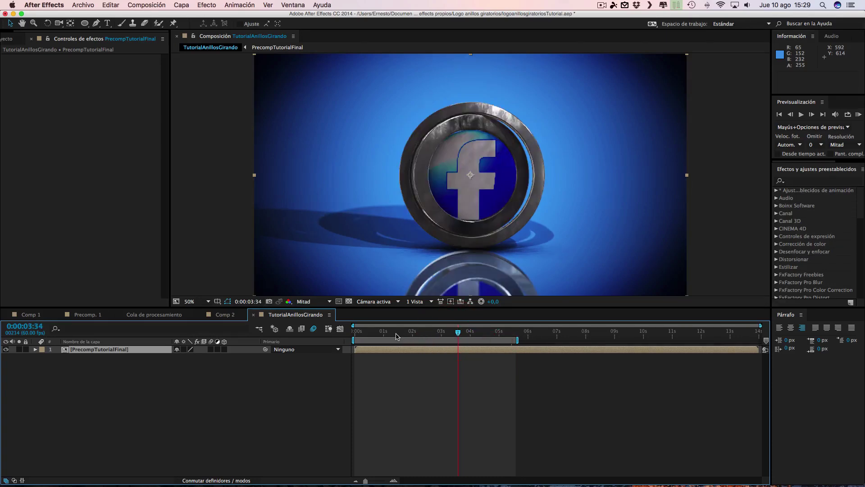
pyautogui.click(490, 334)
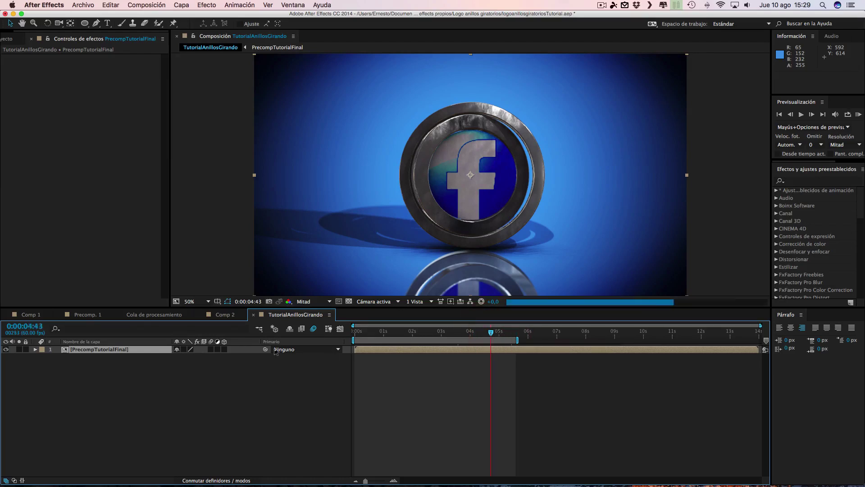
# Step: Select the PrecompTutorialFinal layer and bring up the Capa menu's Tiempo commands
pyautogui.click(121, 351)
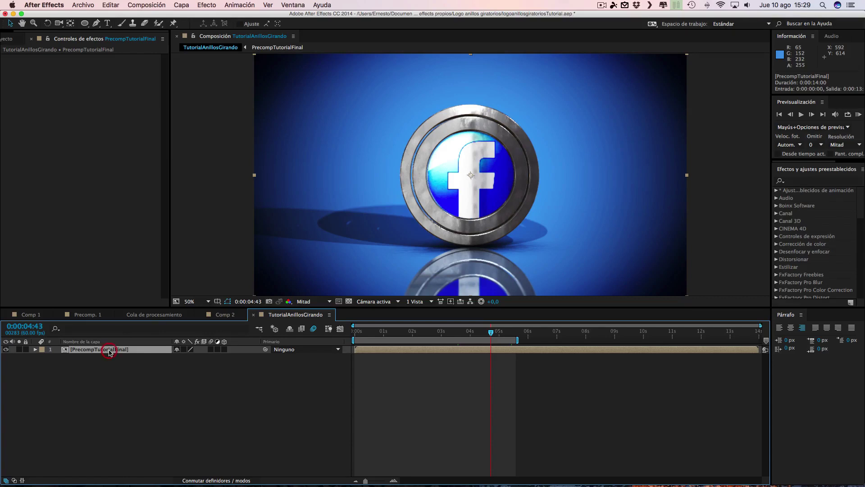
pyautogui.click(206, 5)
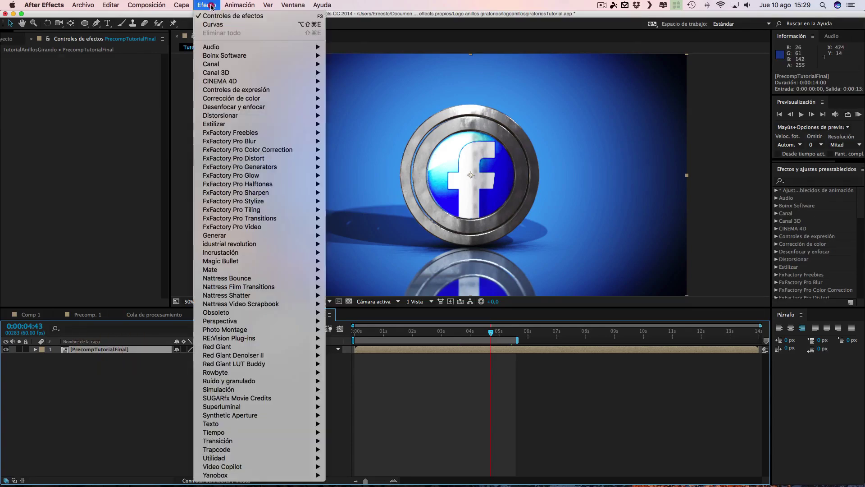
pyautogui.moveTo(191, 7)
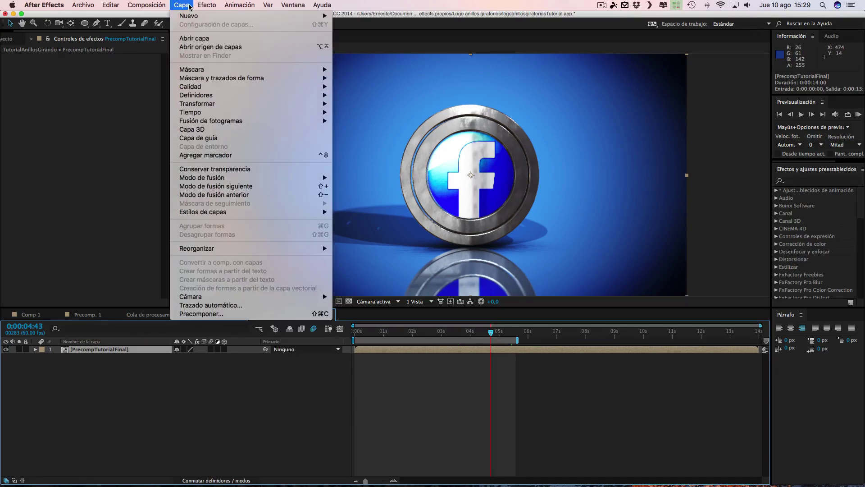
pyautogui.moveTo(315, 112)
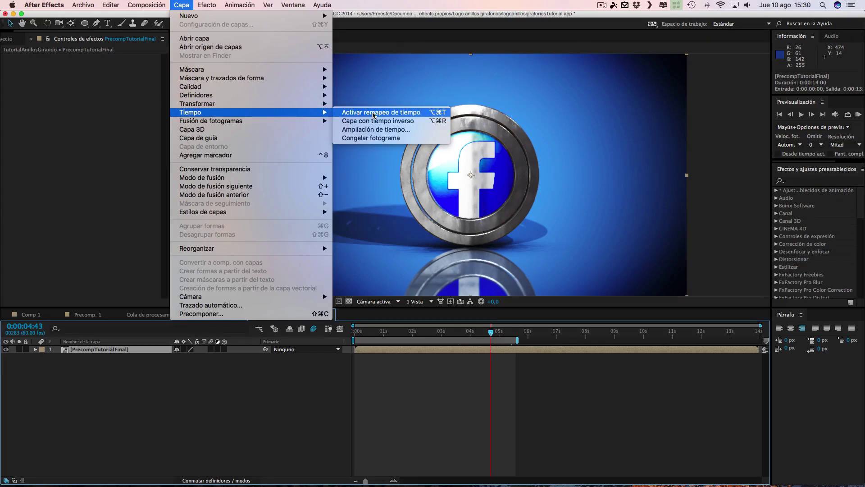
# Step: Apply Activar remapeo de tiempo to PrecompTutorialFinal, adding start and 0:00:14:00 keyframes
pyautogui.click(373, 113)
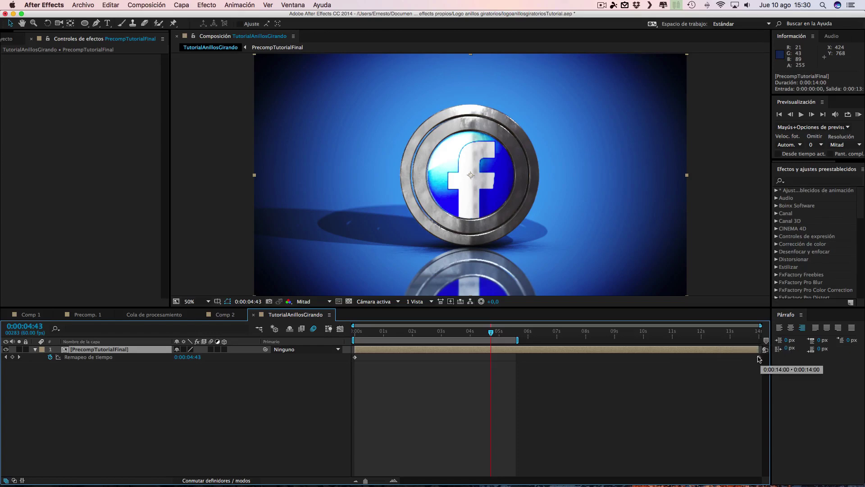
# Step: Move the last time-remap keyframe to 0:00:05:35, zooming the timeline to frame level
pyautogui.moveTo(760, 359); pyautogui.dragTo(517, 354)
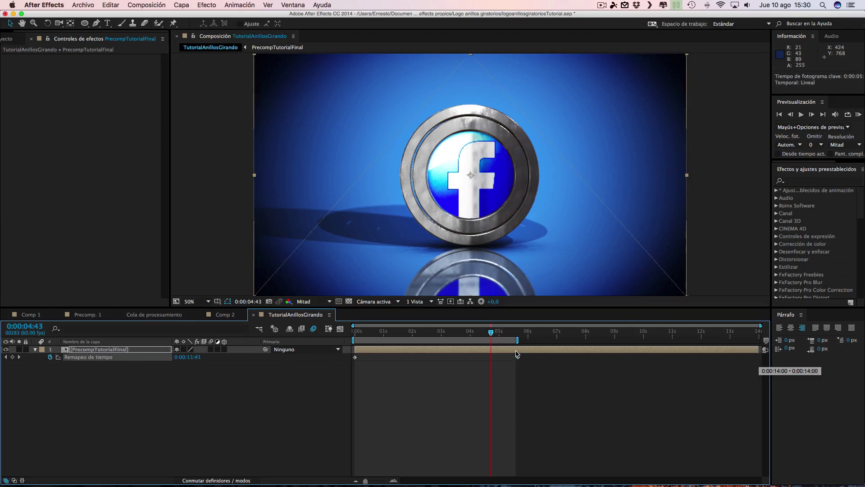
pyautogui.moveTo(516, 354); pyautogui.dragTo(516, 356)
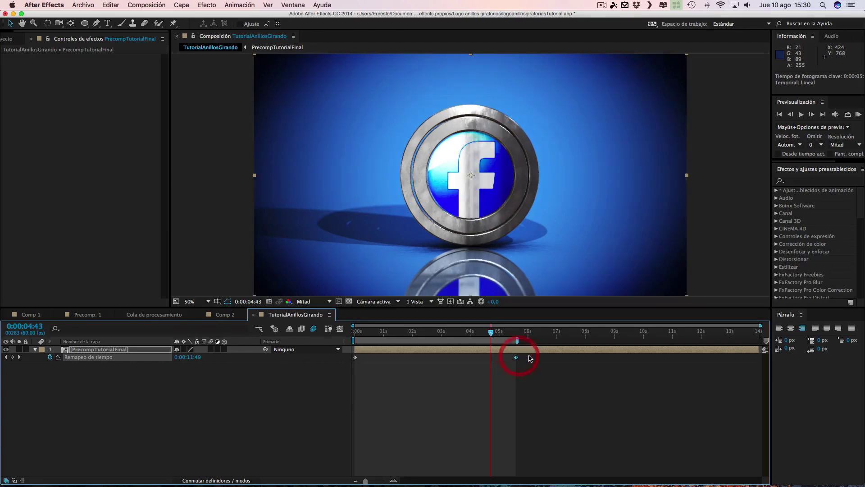
pyautogui.moveTo(365, 480)
pyautogui.mouseDown()
pyautogui.moveTo(380, 483)
pyautogui.moveTo(365, 480)
pyautogui.mouseUp()
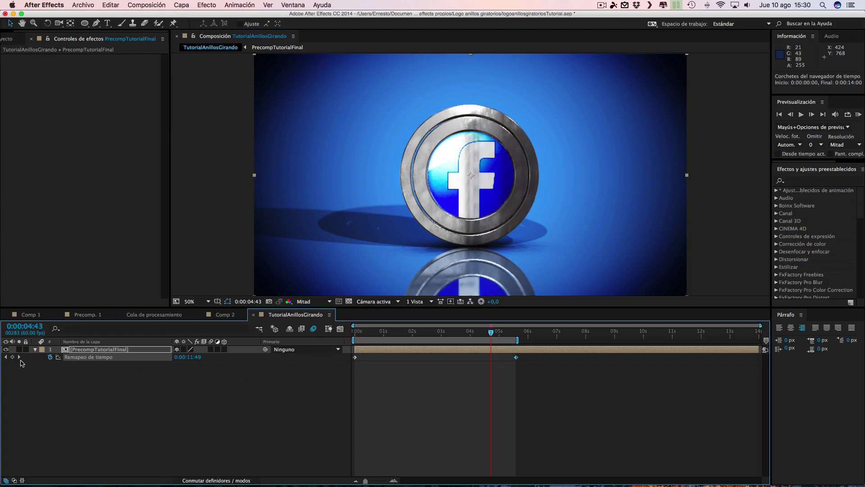
# Step: Change that keyframe's time-remap value to 0:00:04:49
pyautogui.click(19, 356)
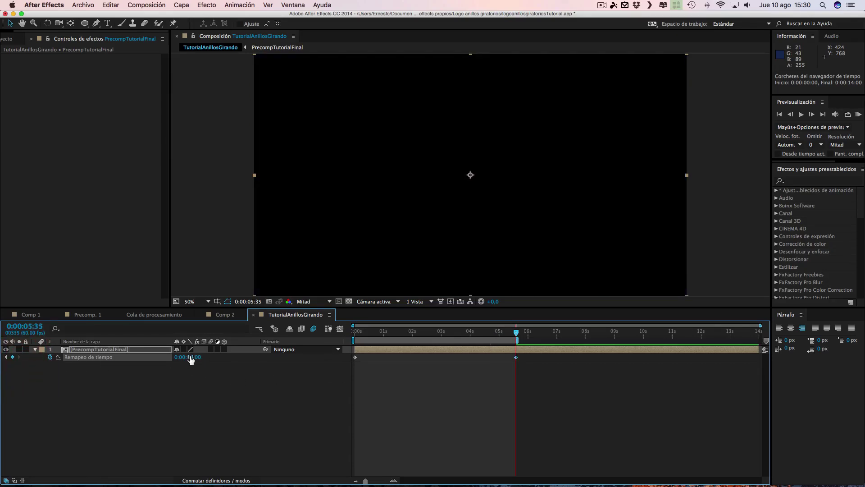
pyautogui.click(190, 357)
pyautogui.click(198, 359)
pyautogui.doubleClick(205, 357)
pyautogui.write('49')
pyautogui.click(231, 374)
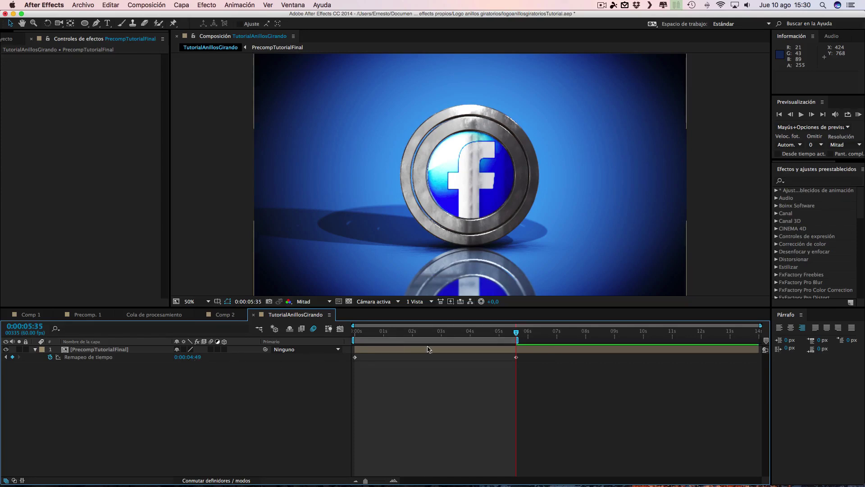
pyautogui.moveTo(517, 359)
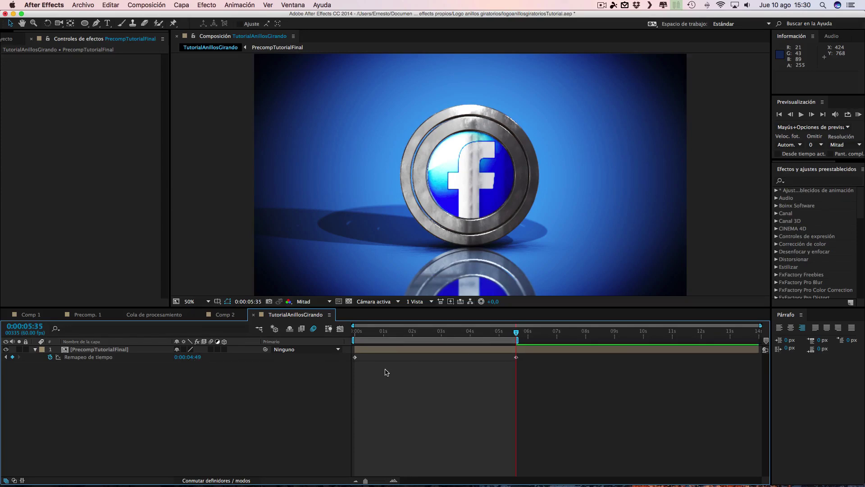
# Step: Copy the first time-remap keyframe to 0:00:08:33 and extend the work area to end there
pyautogui.click(355, 358)
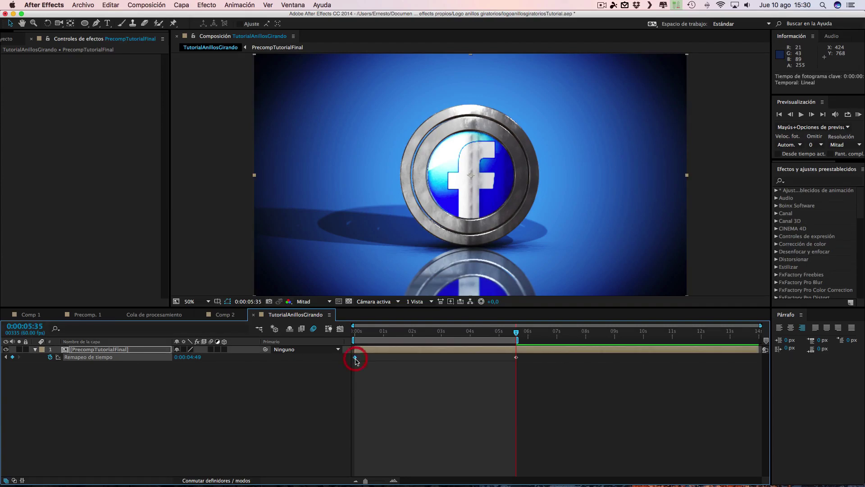
pyautogui.click(108, 6)
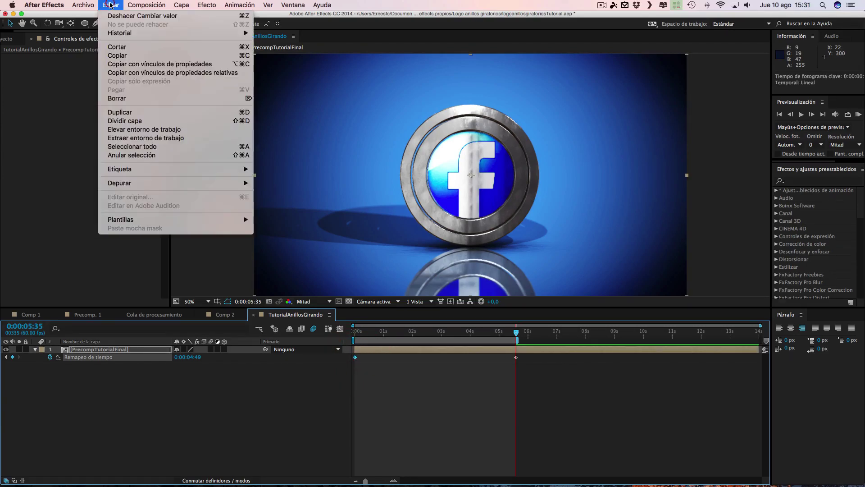
pyautogui.click(118, 58)
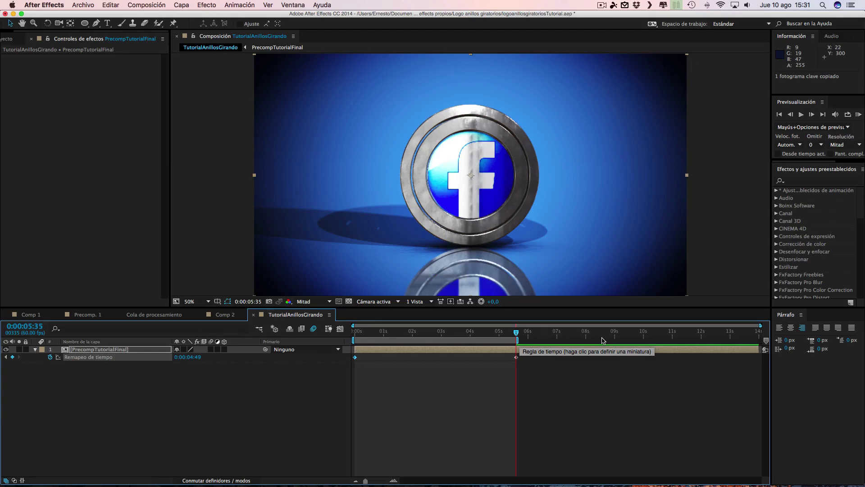
pyautogui.click(602, 340)
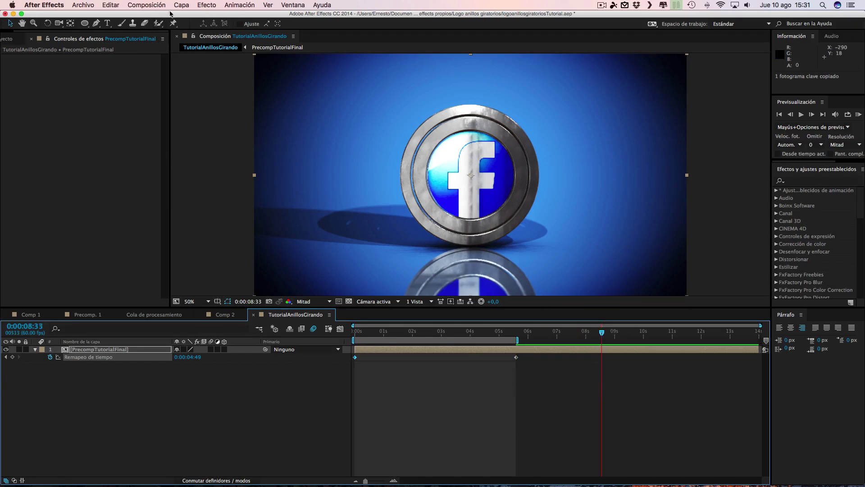
pyautogui.click(110, 5)
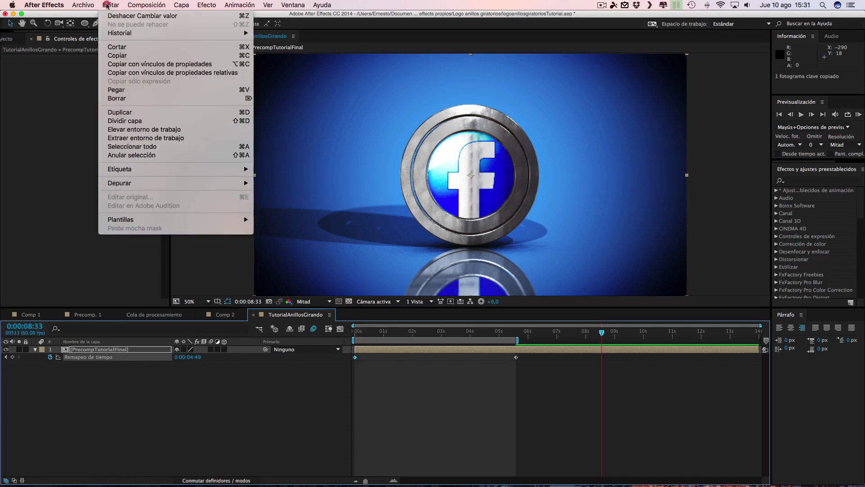
pyautogui.click(131, 90)
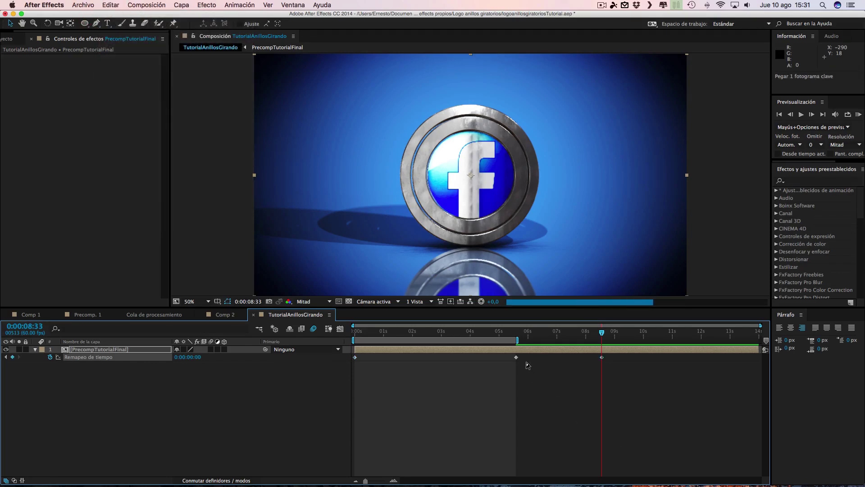
pyautogui.moveTo(519, 339); pyautogui.dragTo(602, 341)
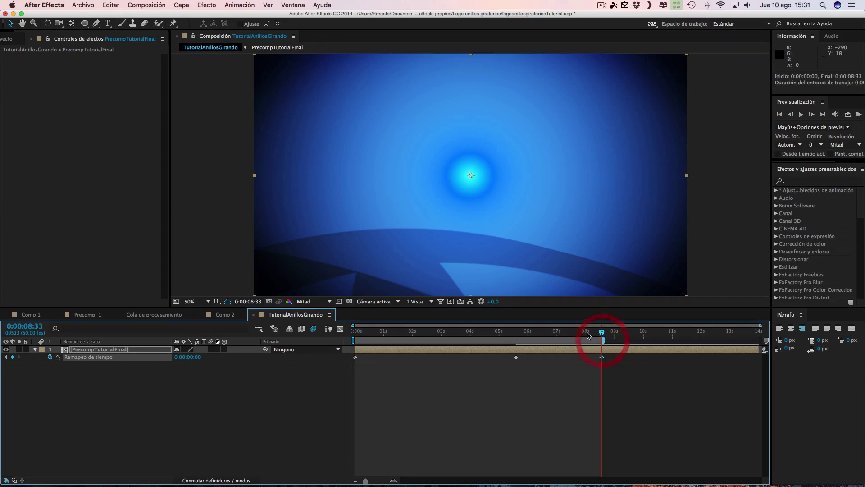
# Step: At 0:00:07:57, disable the composition's motion blur, leaving preview resolution unchanged
pyautogui.click(584, 333)
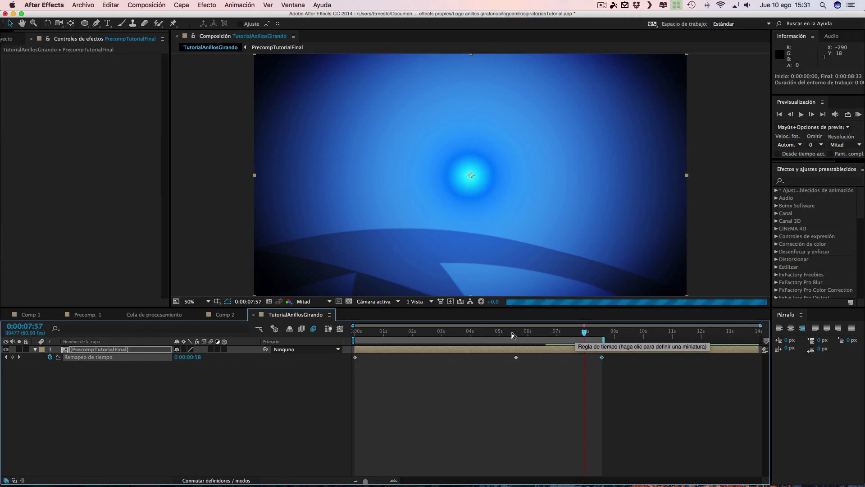
pyautogui.click(305, 302)
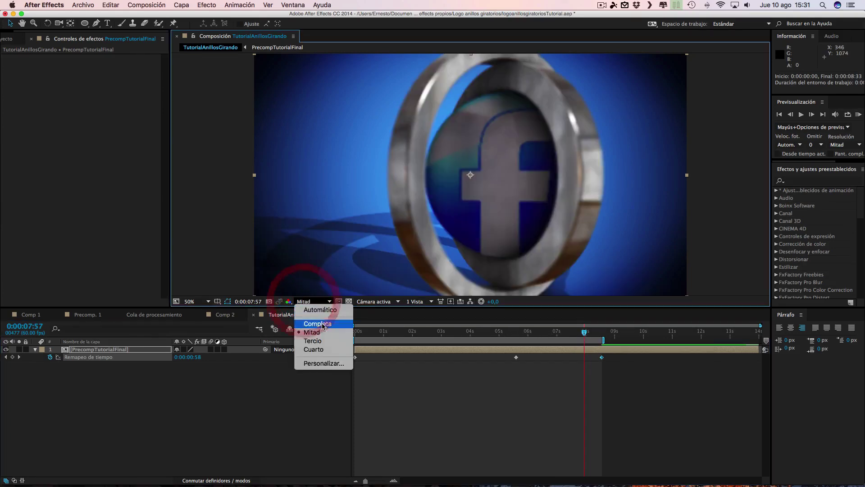
pyautogui.click(289, 409)
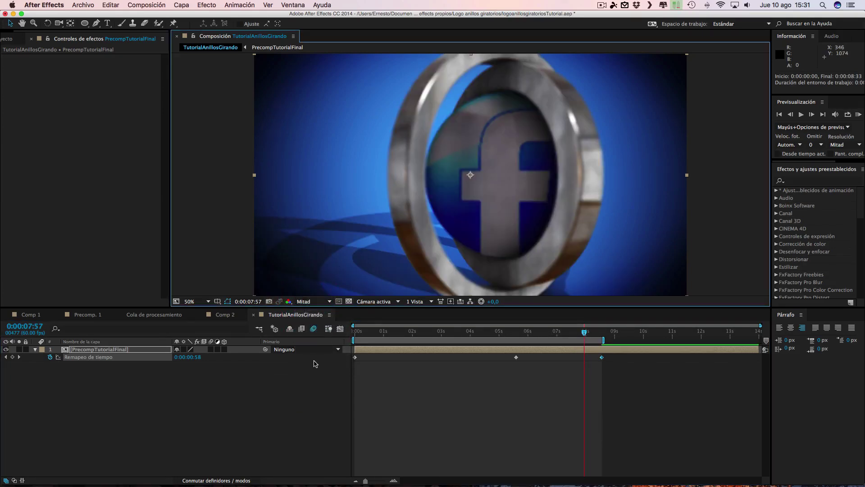
pyautogui.click(314, 333)
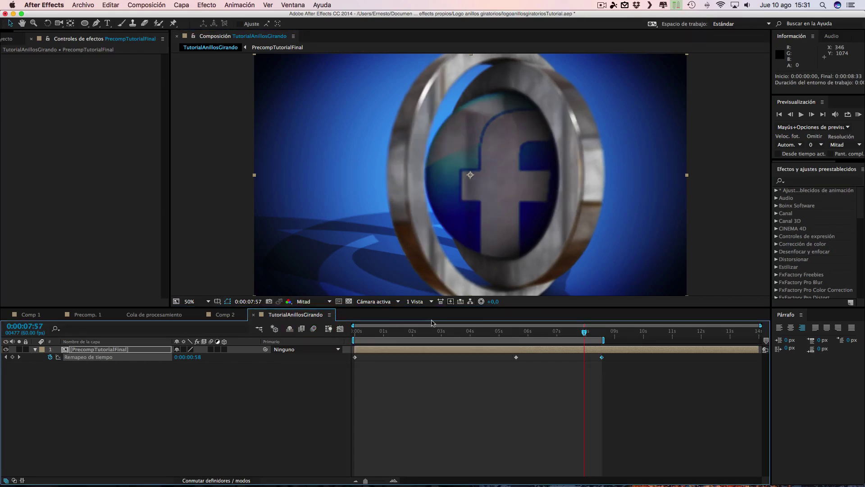
# Step: Scrub backward from 7:31 to 1:10 to check the ring rotation
pyautogui.click(571, 332)
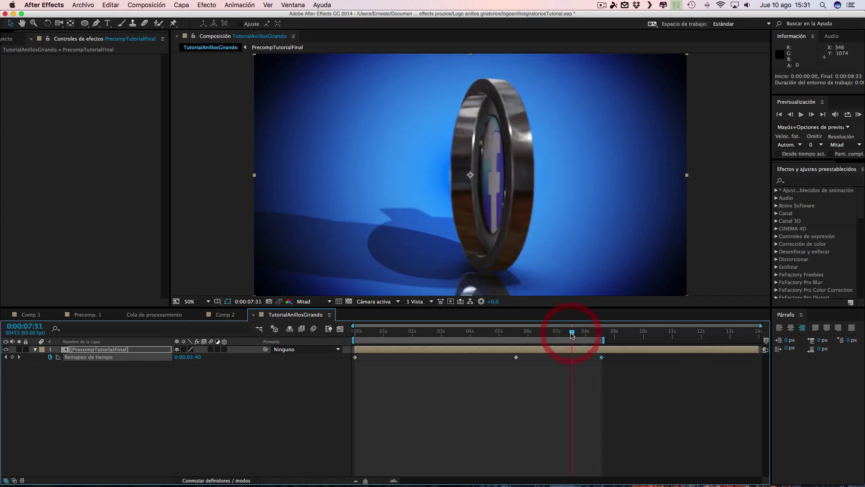
pyautogui.click(553, 332)
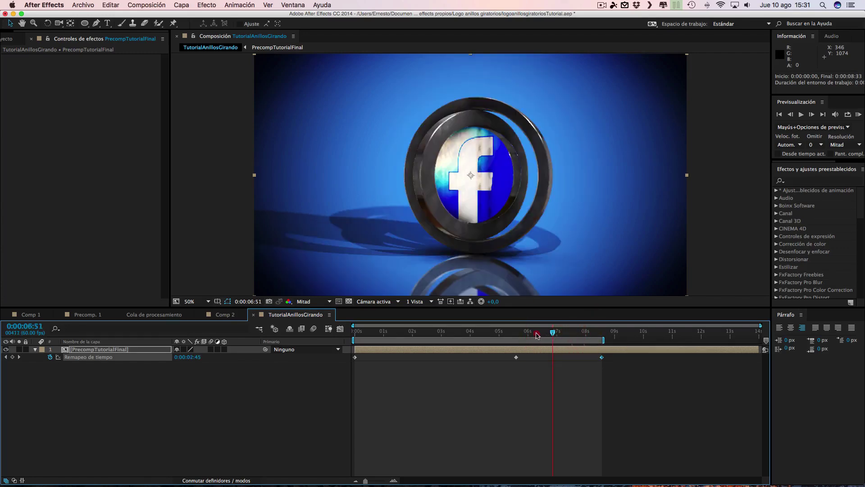
pyautogui.click(537, 332)
pyautogui.click(524, 332)
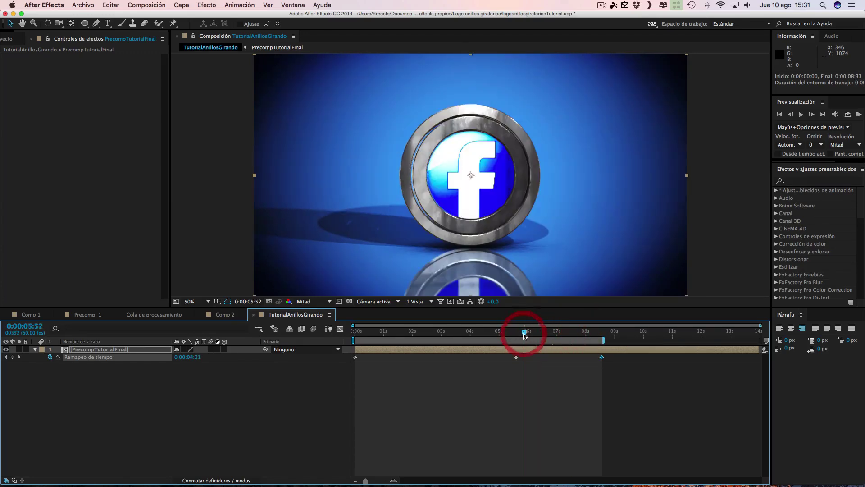
pyautogui.click(511, 332)
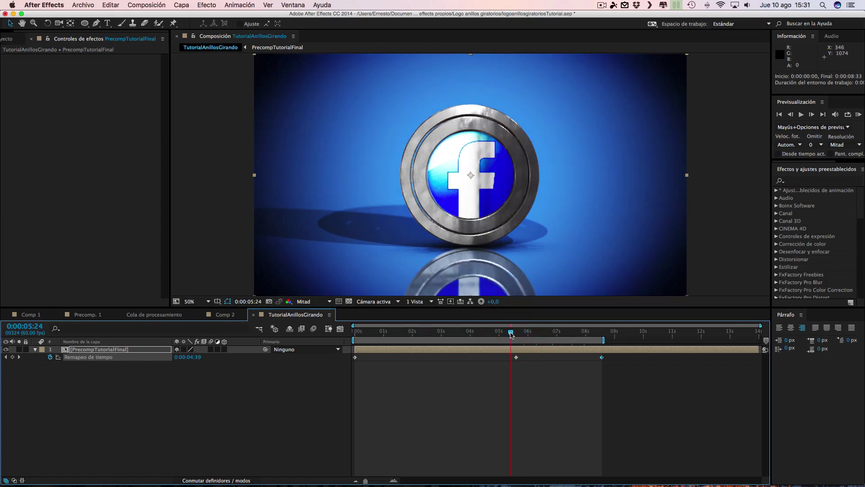
pyautogui.click(477, 332)
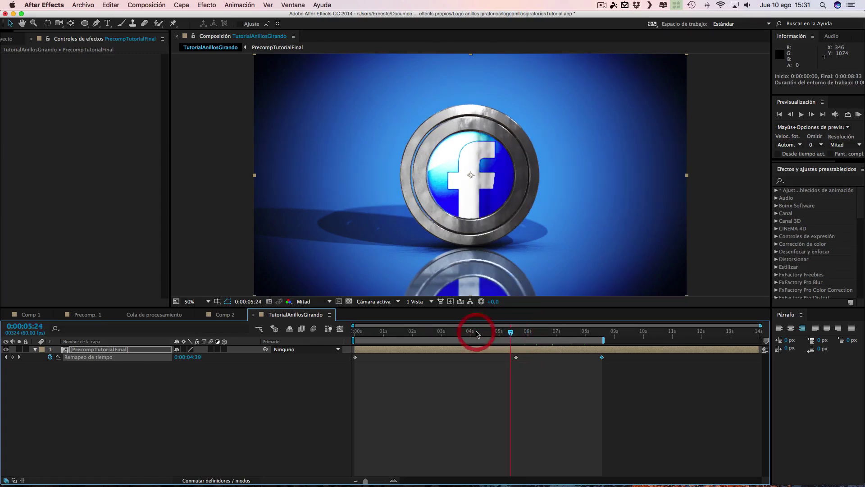
pyautogui.click(443, 332)
pyautogui.click(407, 332)
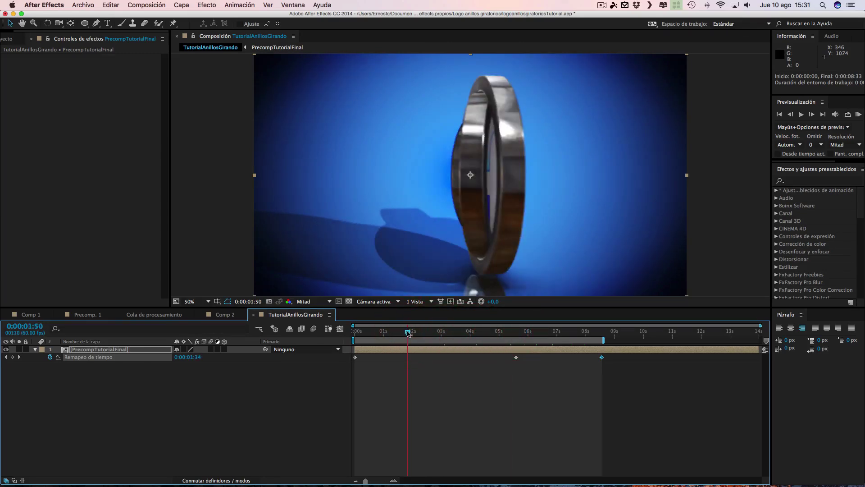
pyautogui.click(388, 333)
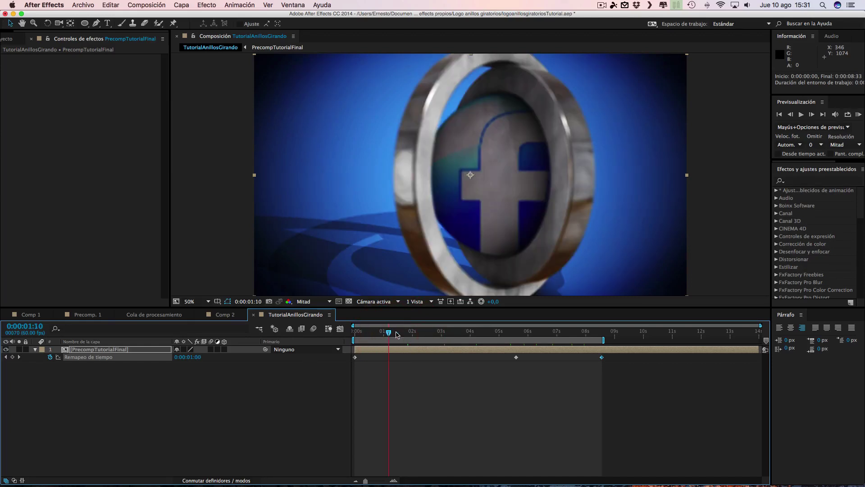
# Step: Scrub forward from 4:52 to 8:28 to confirm the rings reverse back to empty background
pyautogui.click(444, 333)
pyautogui.click(496, 333)
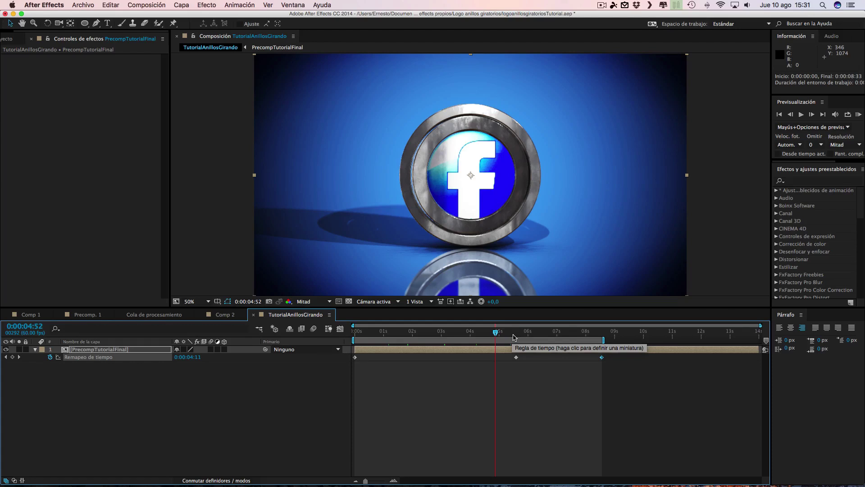
pyautogui.click(513, 333)
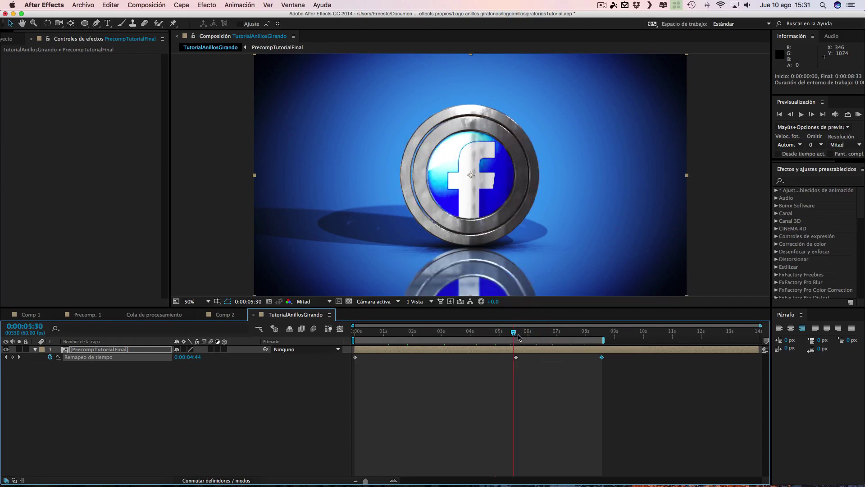
pyautogui.click(526, 333)
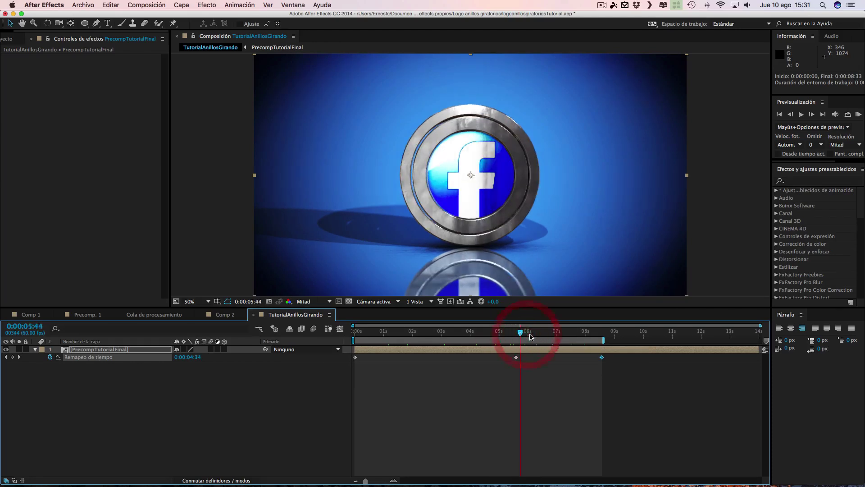
pyautogui.click(535, 334)
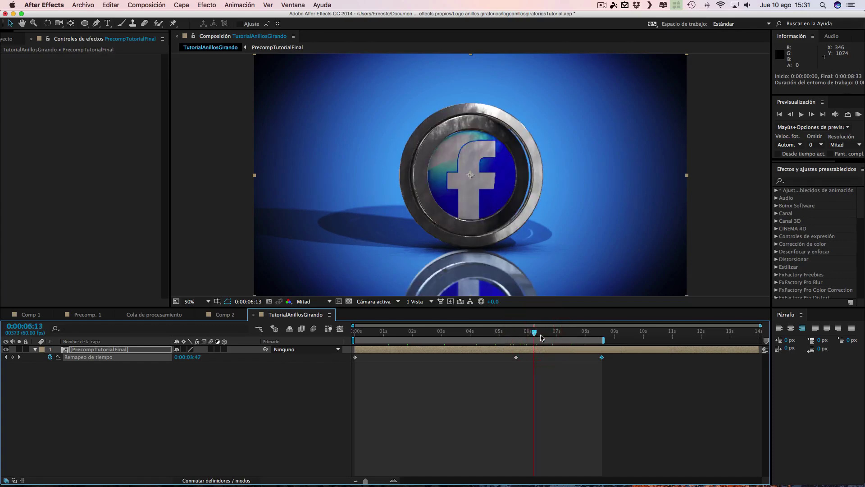
pyautogui.moveTo(544, 334); pyautogui.dragTo(550, 334)
pyautogui.click(556, 334)
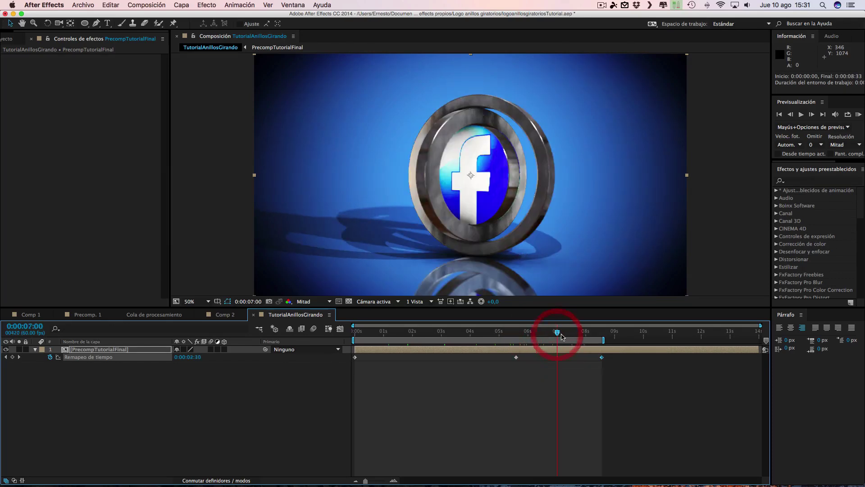
pyautogui.click(570, 334)
pyautogui.click(588, 334)
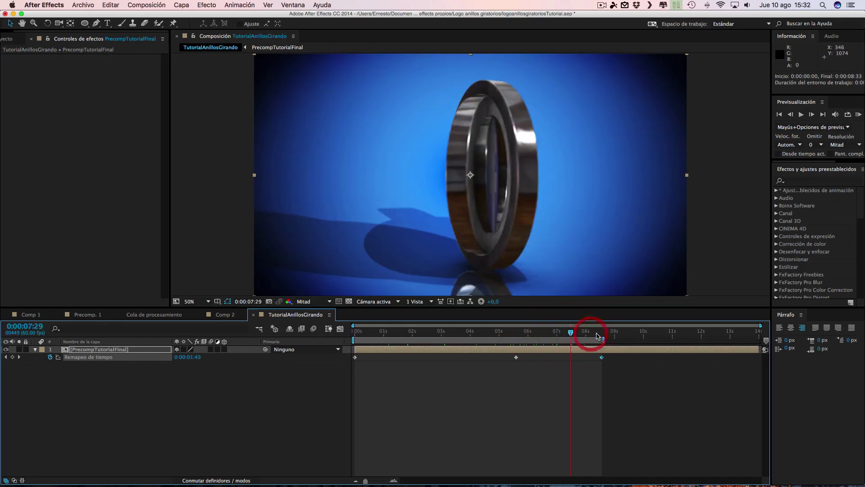
pyautogui.click(599, 334)
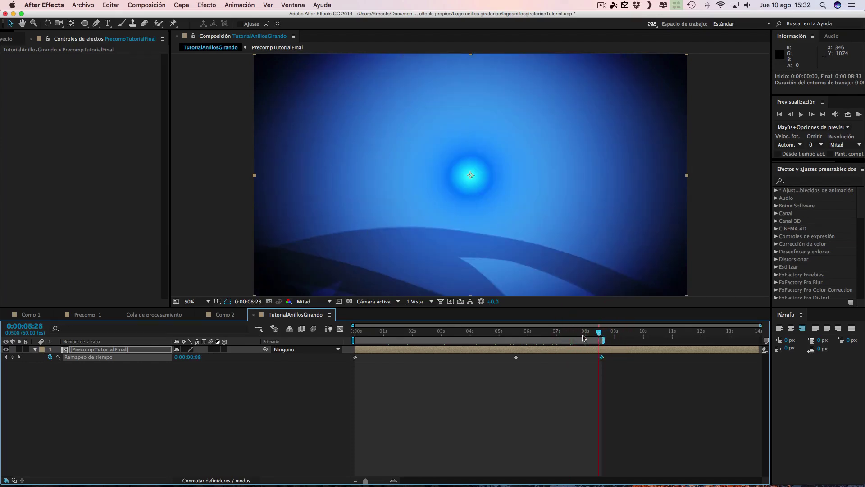
pyautogui.click(155, 6)
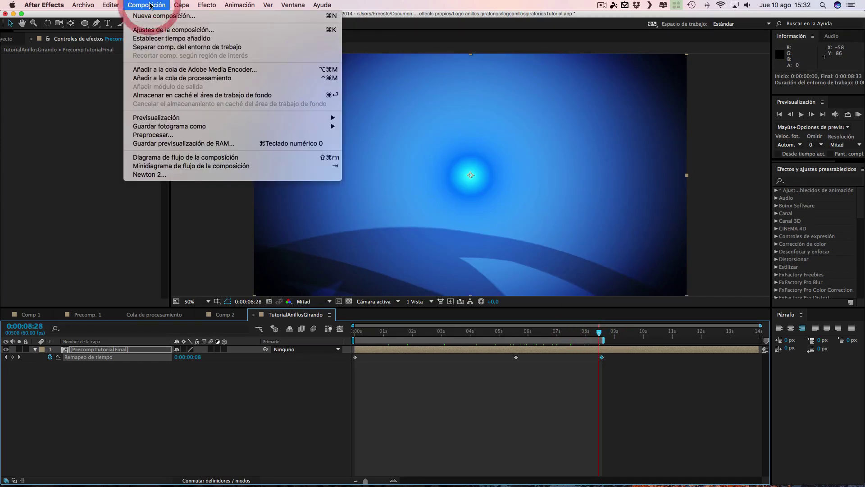
pyautogui.moveTo(206, 5)
pyautogui.moveTo(179, 5)
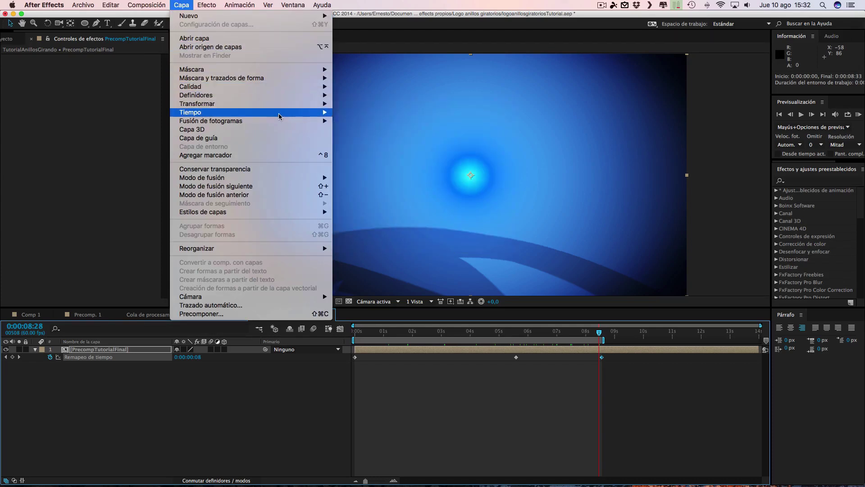
pyautogui.moveTo(279, 117)
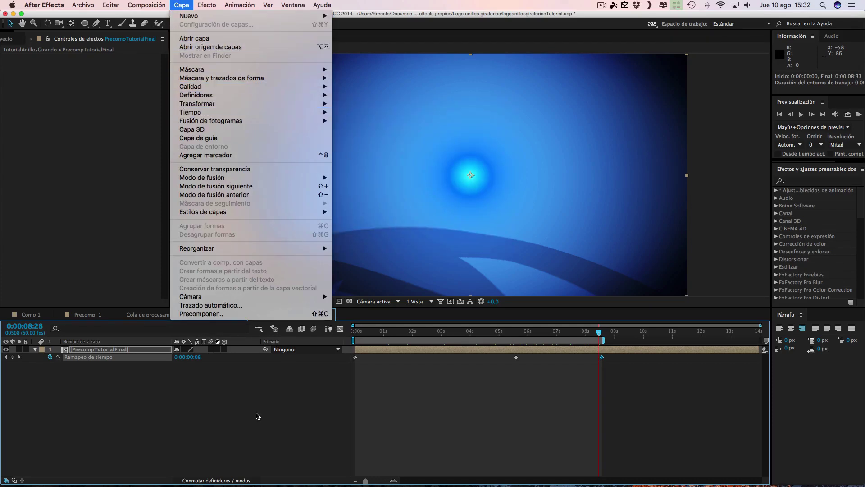
pyautogui.click(252, 412)
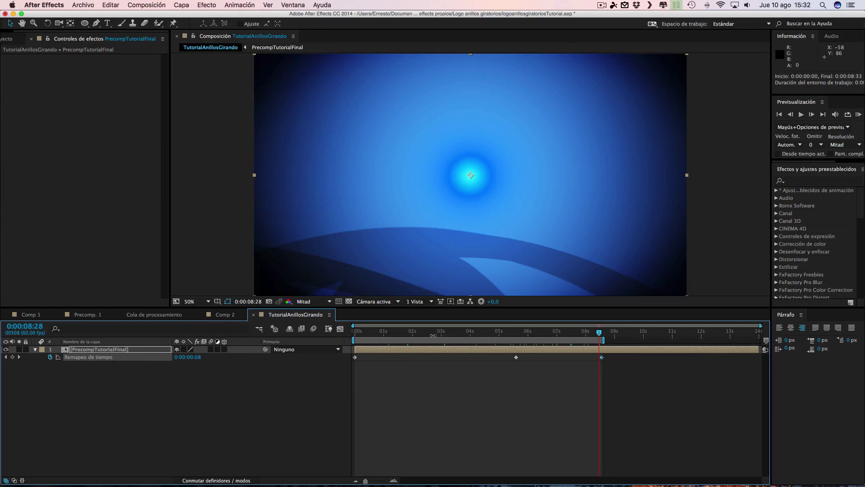
pyautogui.click(433, 334)
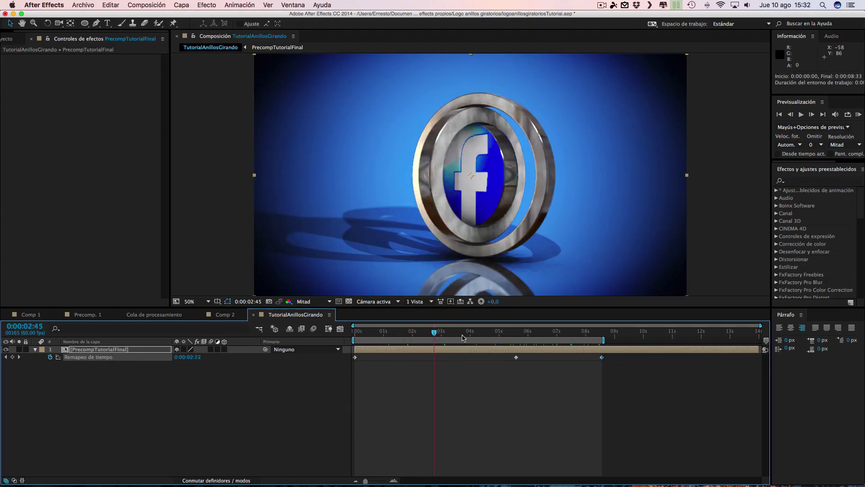
pyautogui.click(463, 334)
pyautogui.click(504, 334)
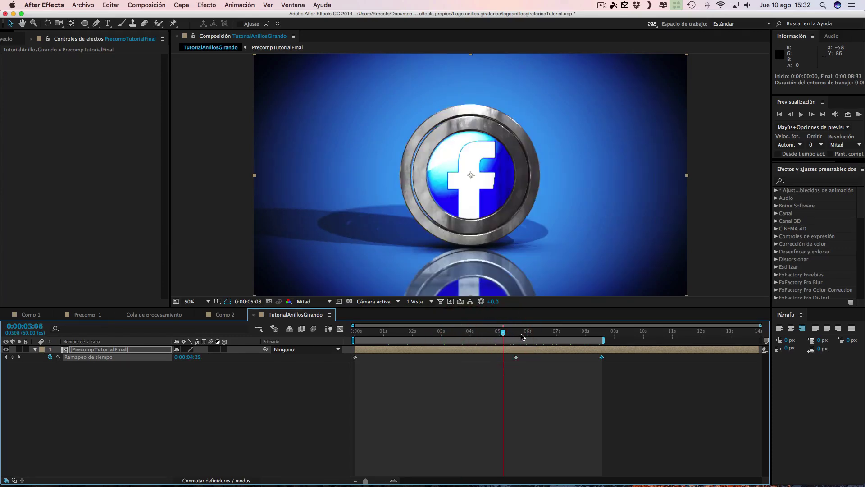
pyautogui.click(544, 334)
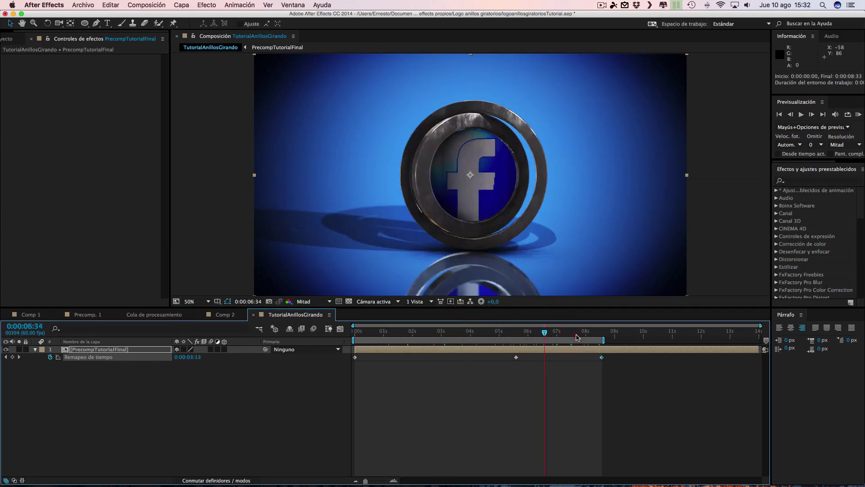